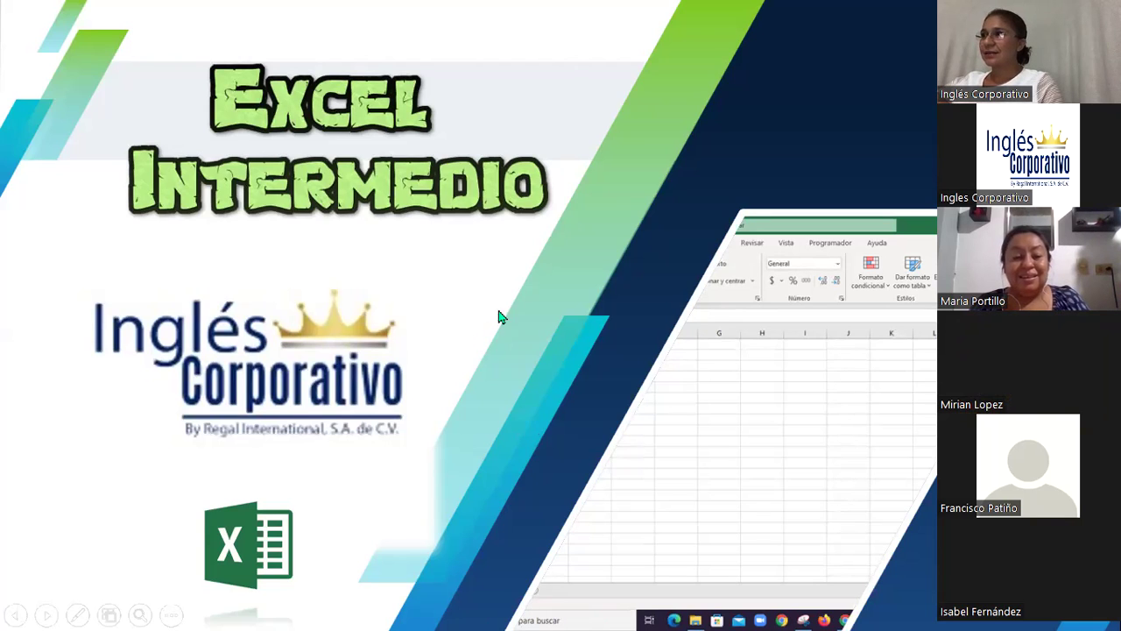
Advance from the Excel Intermedio title slide to the Políticas de asistencia attendance-rules slide
click(442, 402)
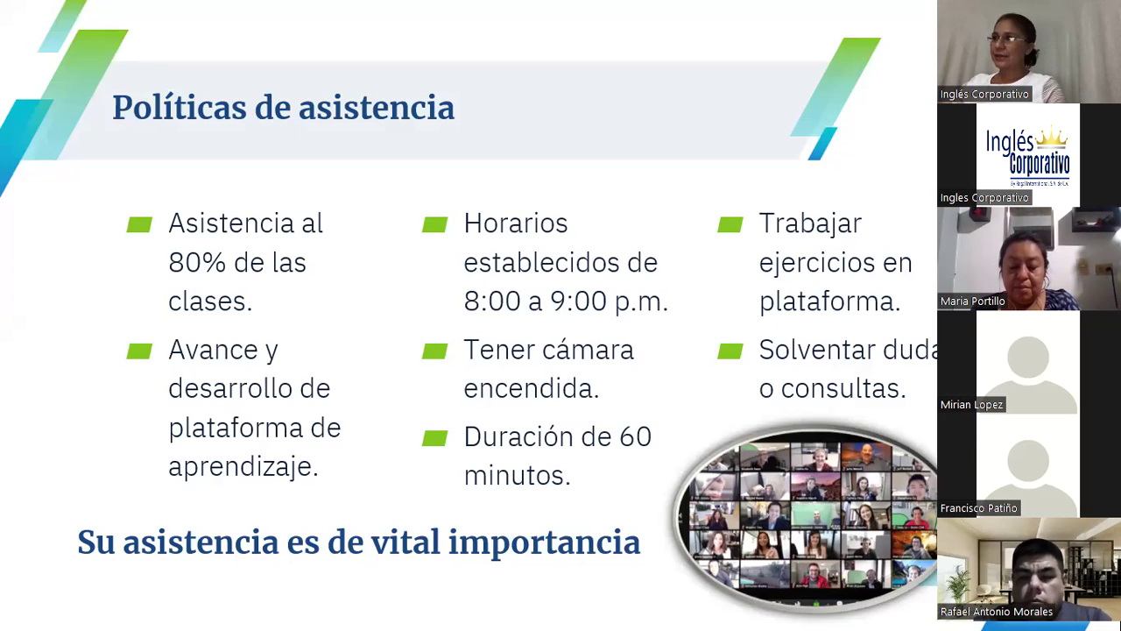
Advance through Normas de convivencia to the 'Funciones Lógicas y Condicionales, Referencias en Excel' title slide
click(246, 392)
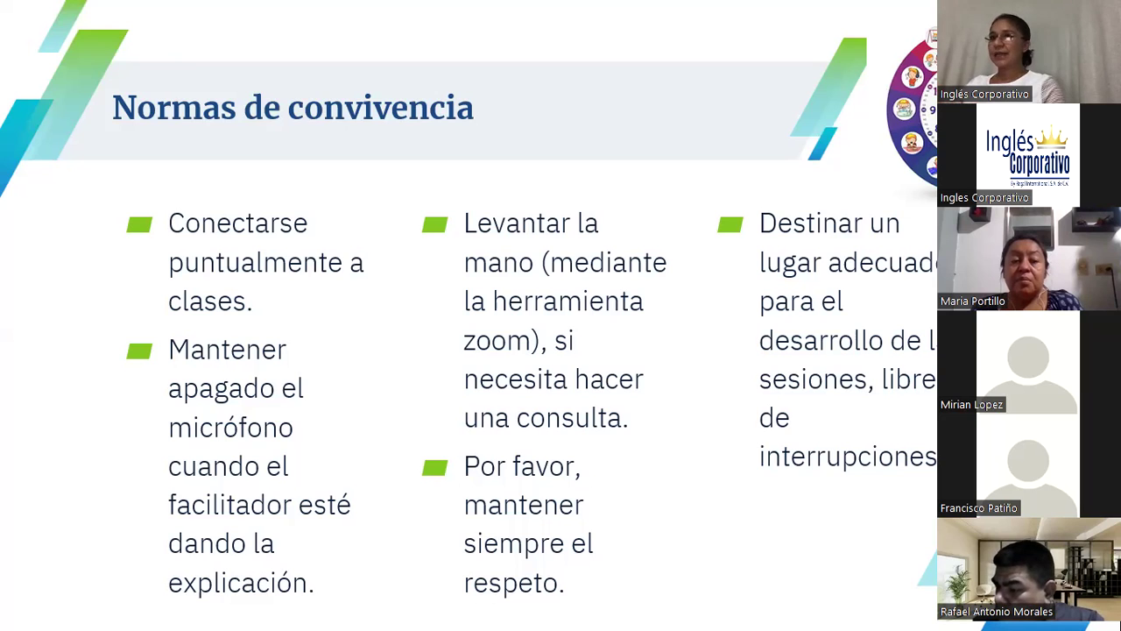
click(481, 325)
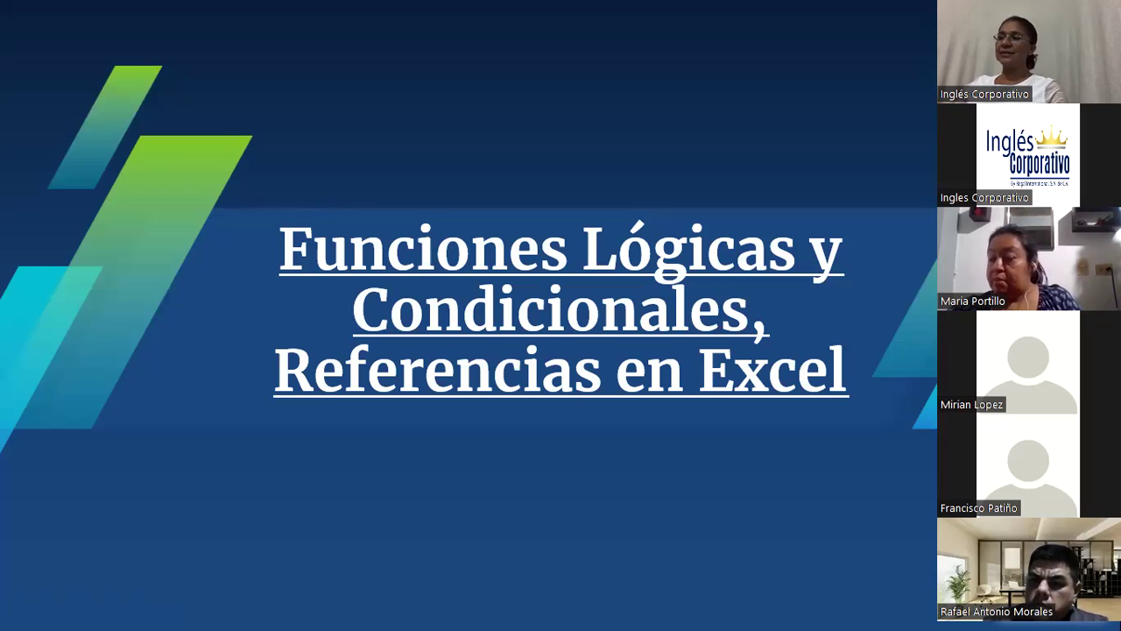
Show the Objetivo slide, then advance to the La función SI en Excel definition slide
click(320, 406)
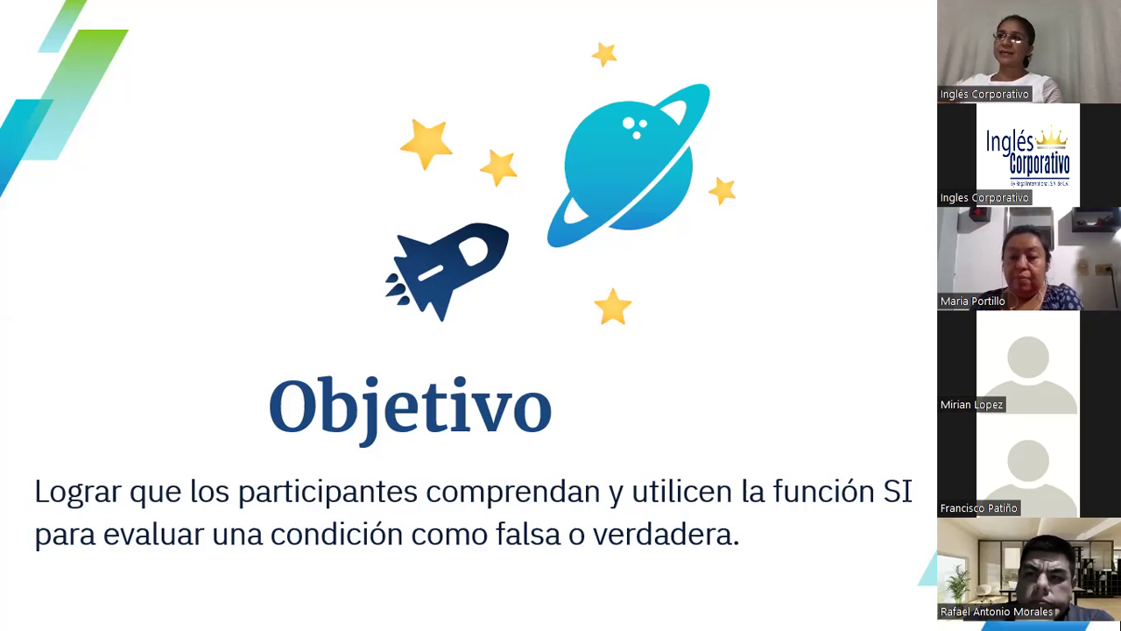
click(298, 305)
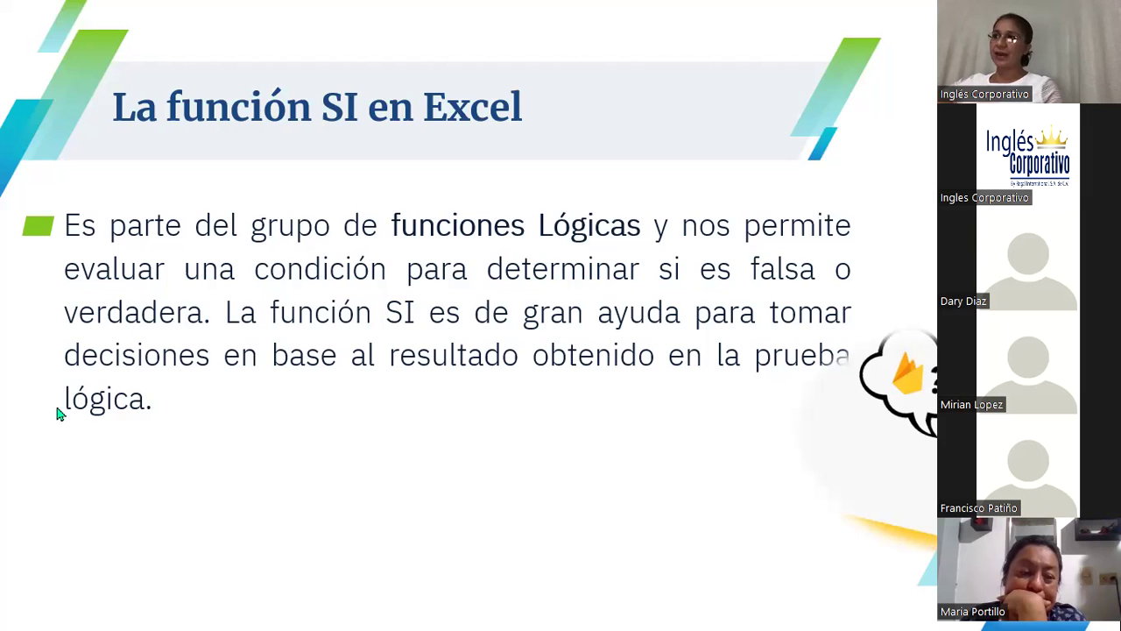
Advance past the SI arguments slide to the grades example using =SI(B2>=60,"APROBADO","REPROBADO")
click(309, 319)
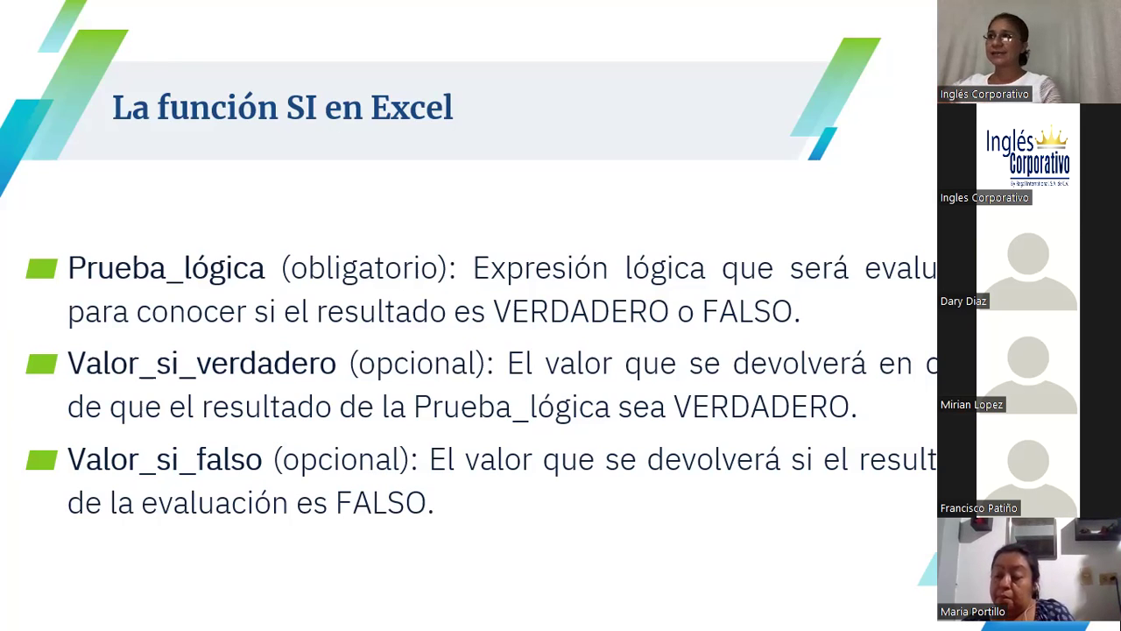
click(332, 337)
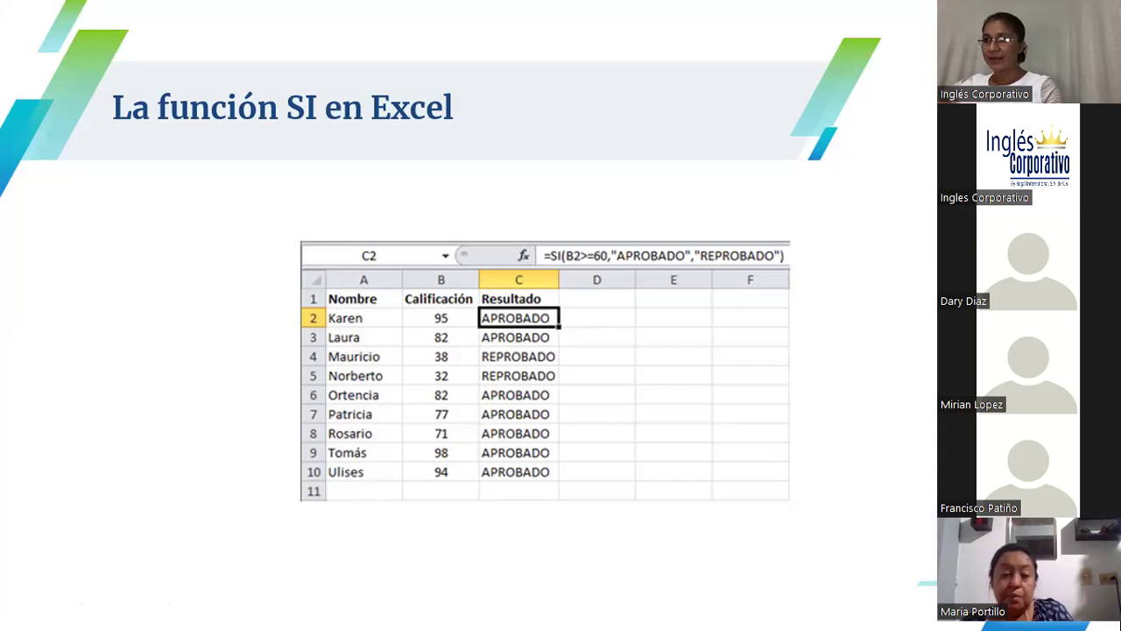
mouse_move(552, 264)
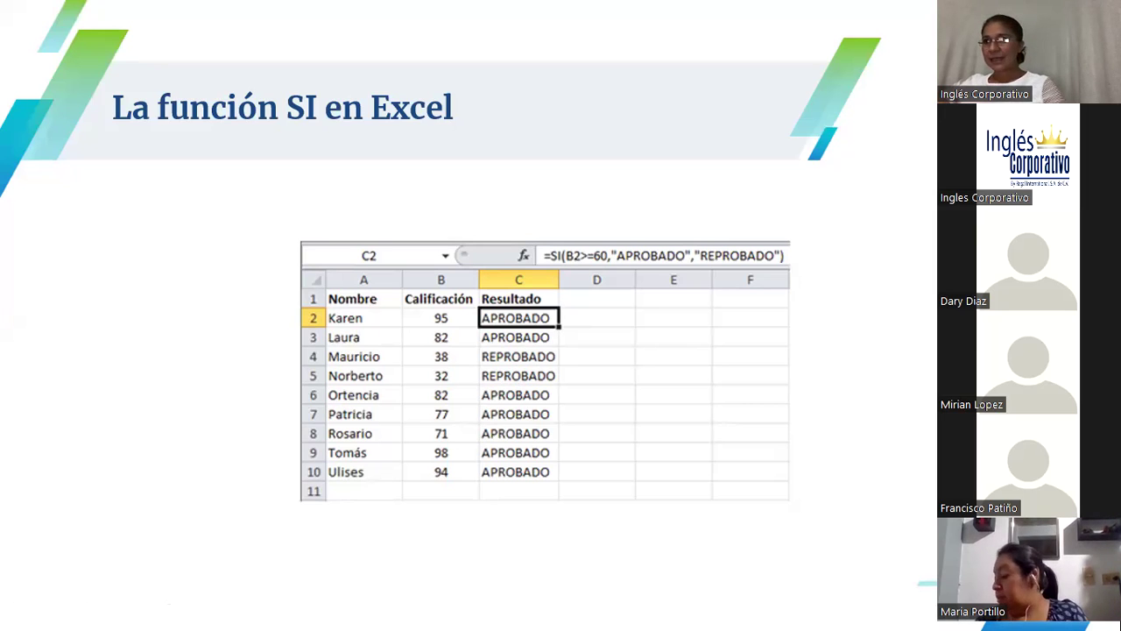
click(229, 251)
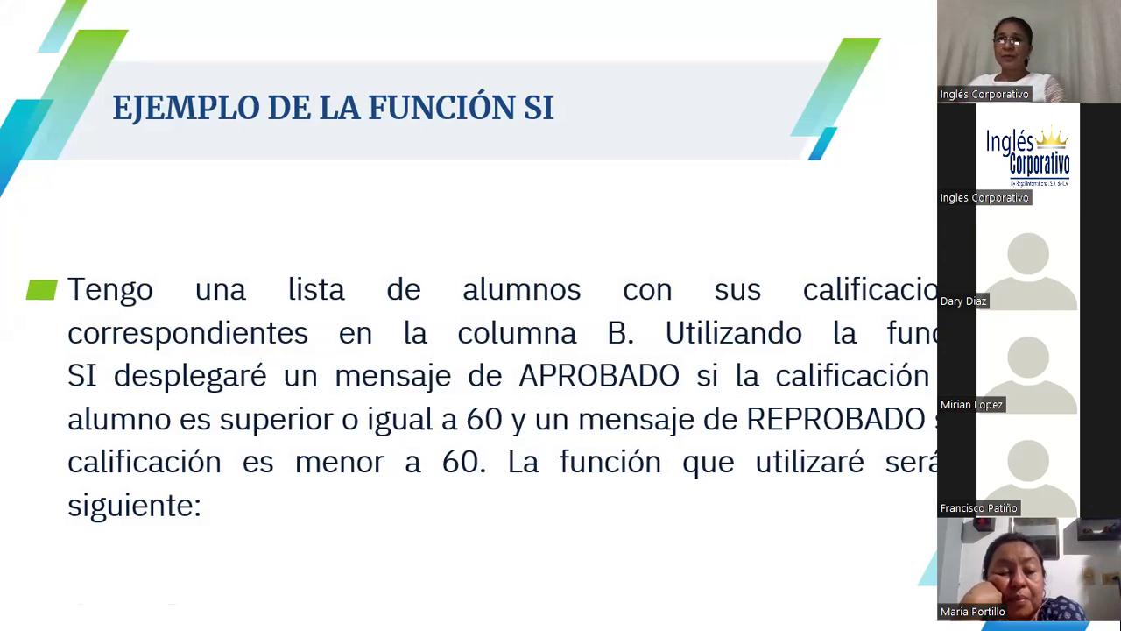
key(Right)
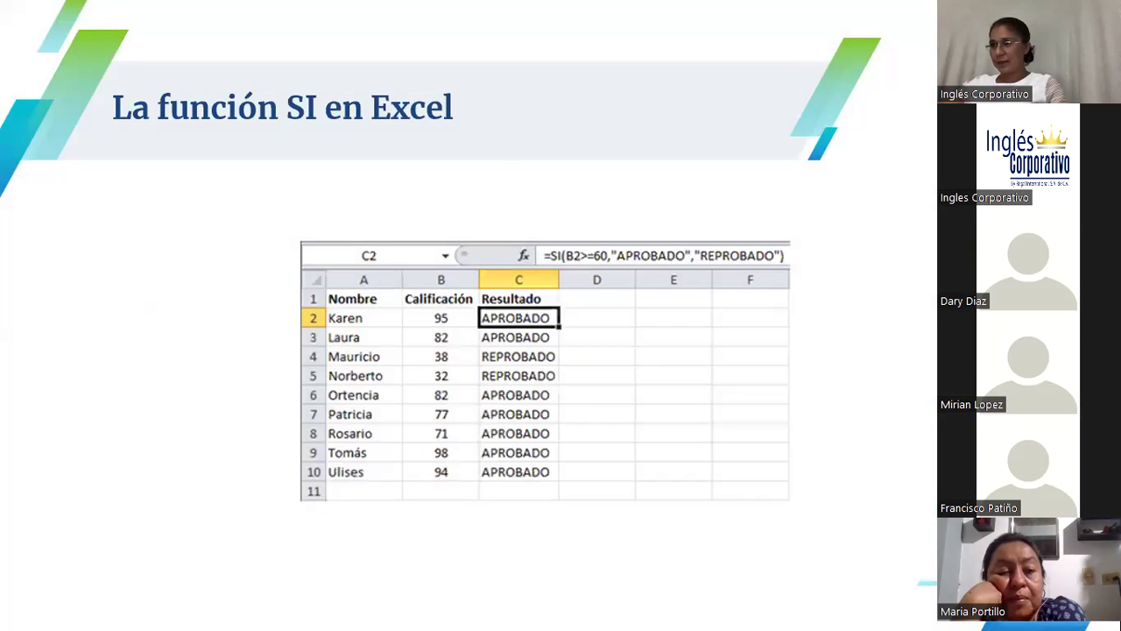
Go back one slide to the SI example explanation slide
key(Left)
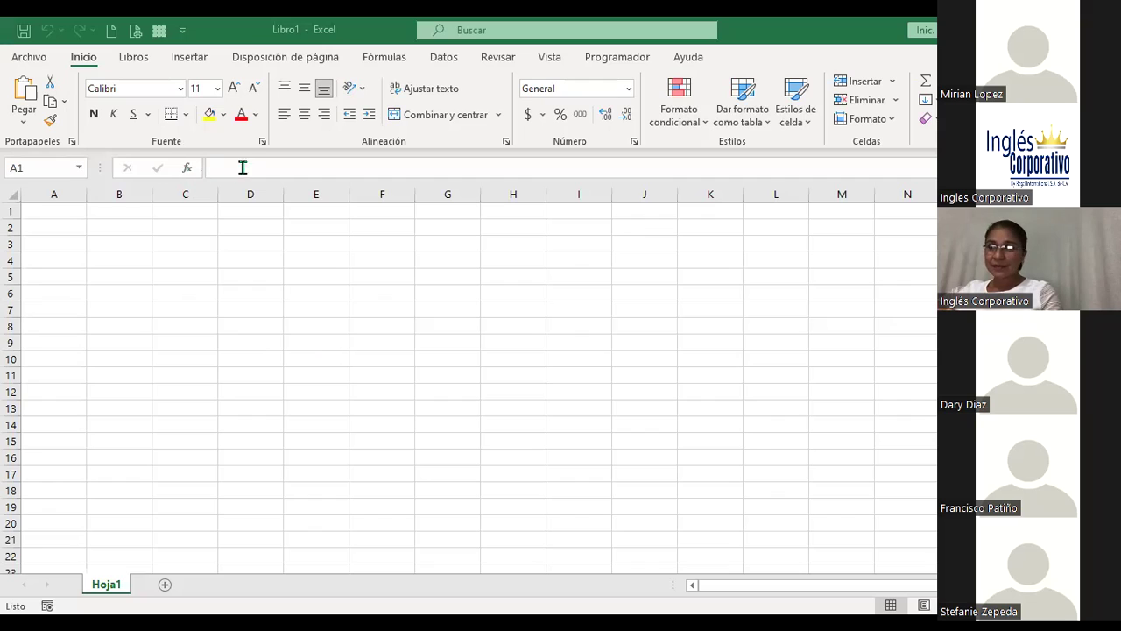
Switch to the blank worksheet, start Insert Function on A1, and filter to the Lógica category
key(alt+Tab)
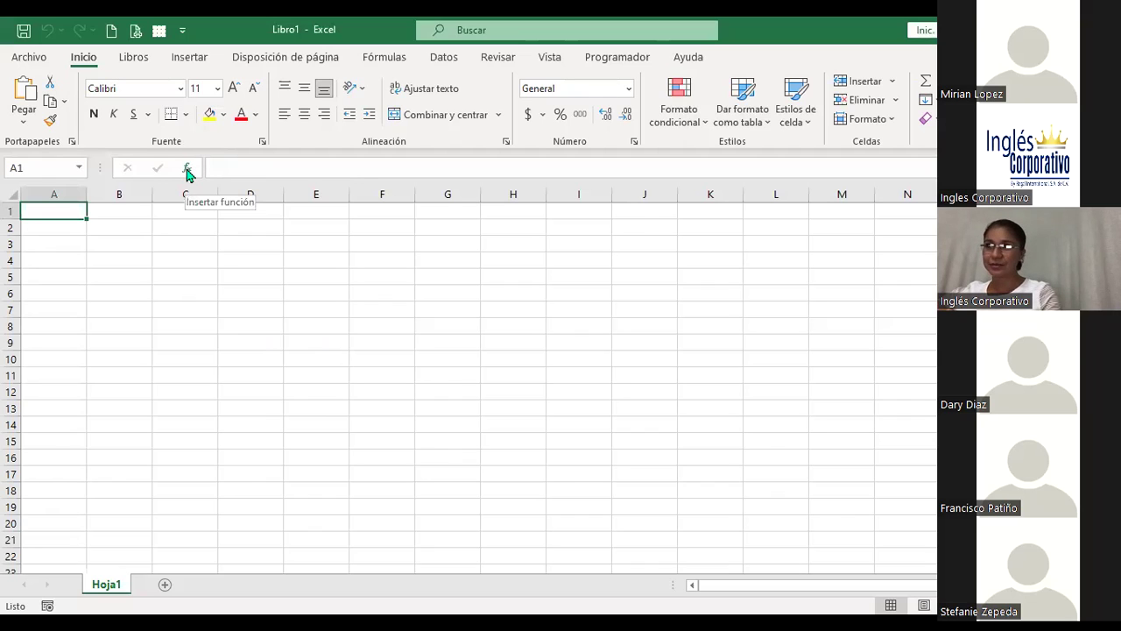
click(211, 167)
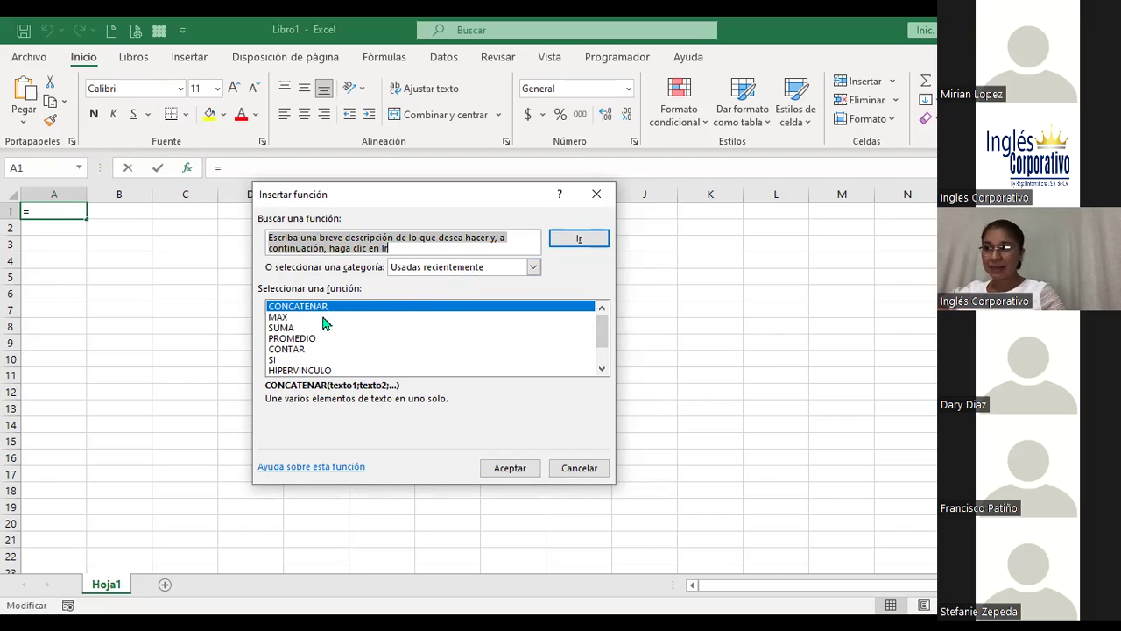
click(532, 267)
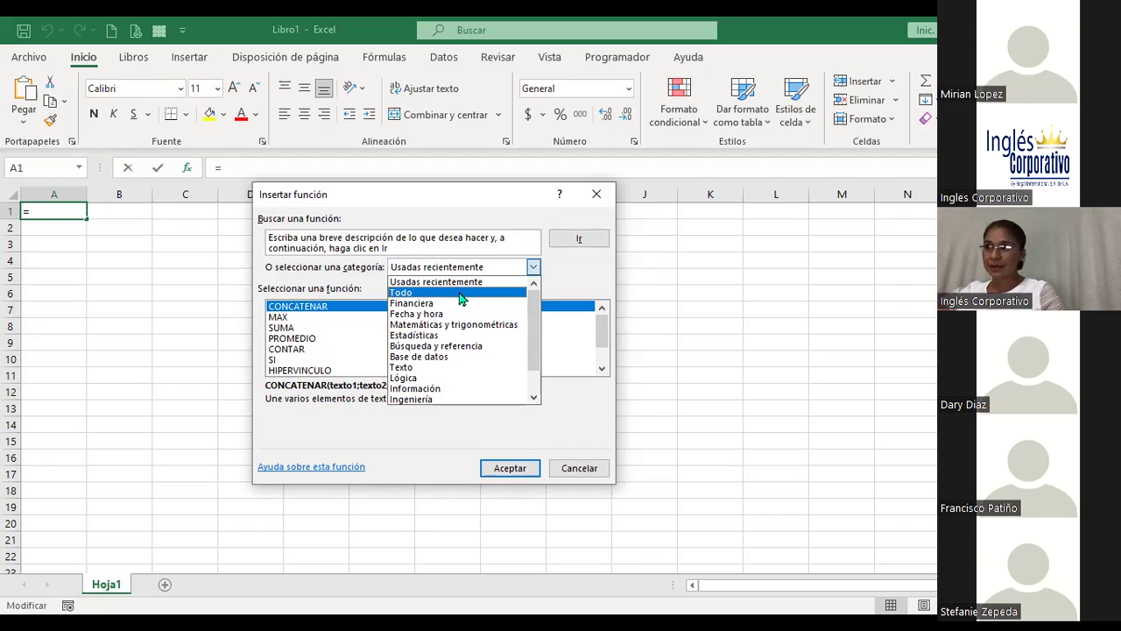
click(447, 379)
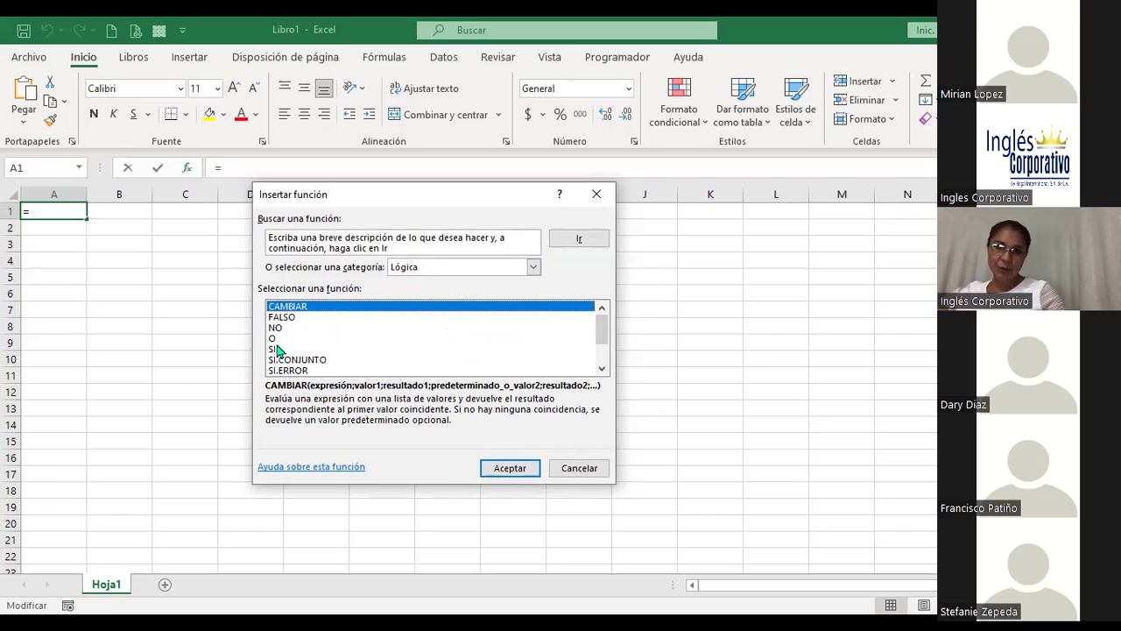
Search functions for 'si', then reselect the Lógica category and choose SI
click(318, 248)
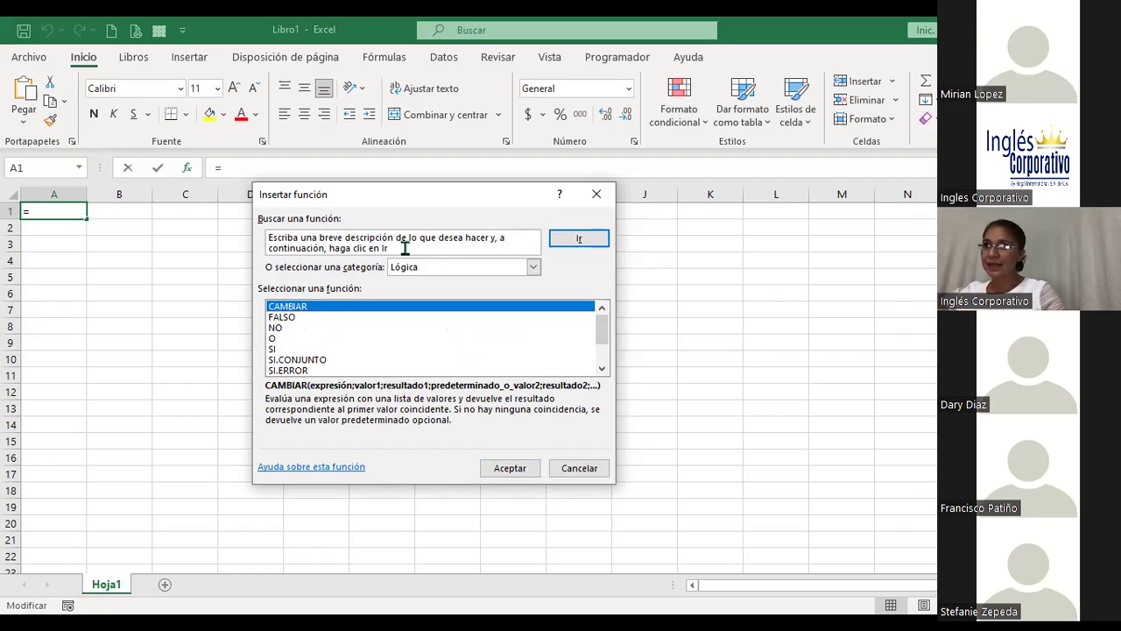
click(405, 248)
text(si)
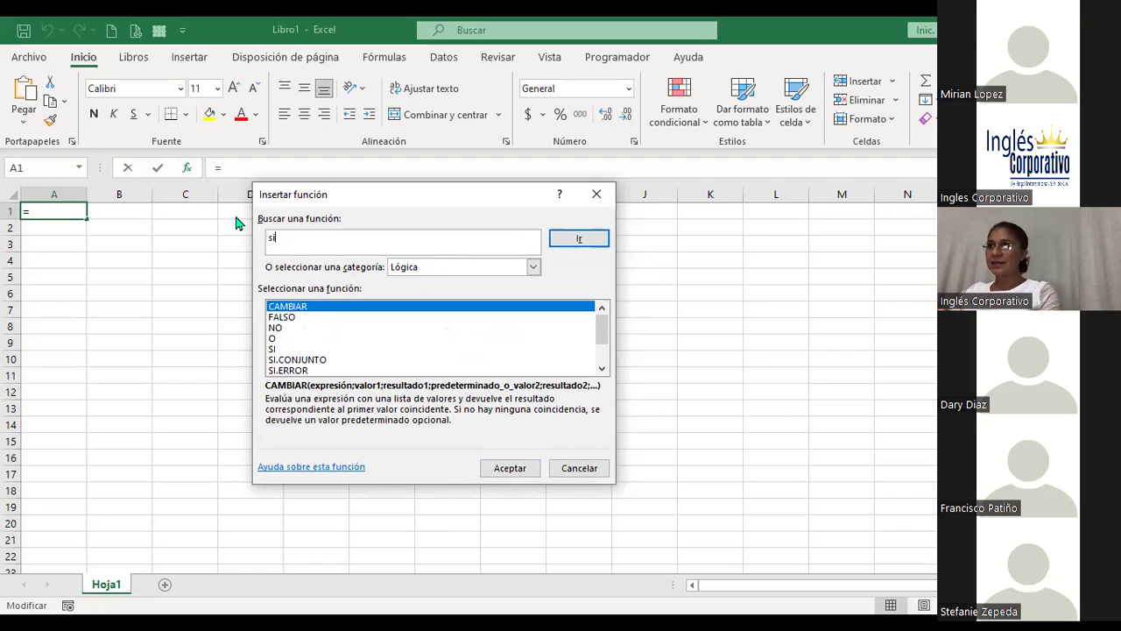
key(Return)
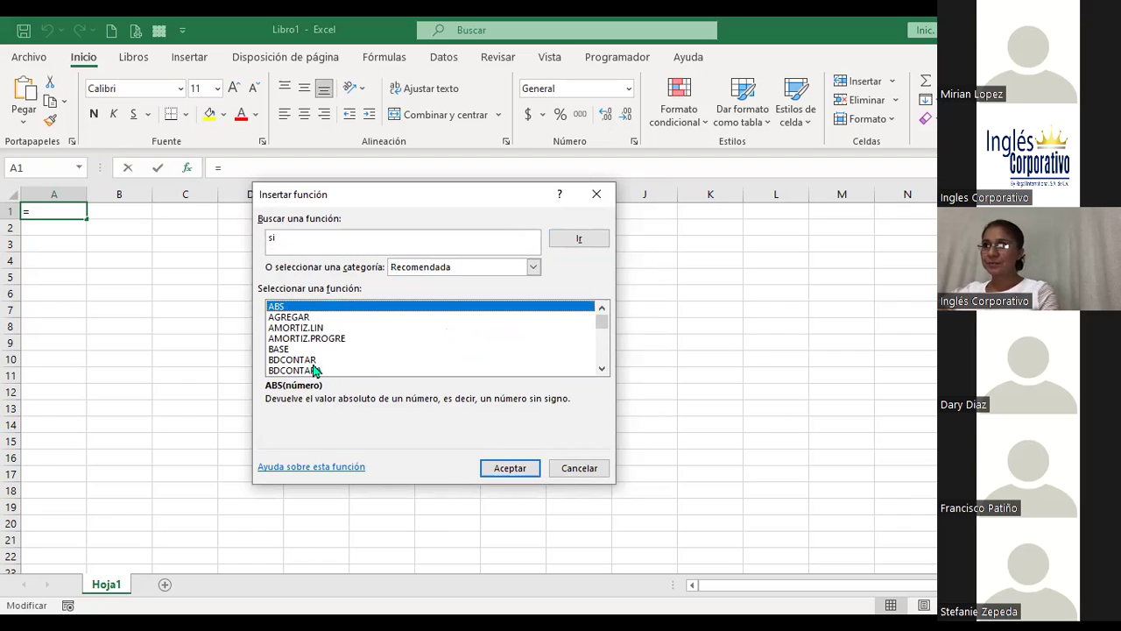
click(328, 238)
click(469, 269)
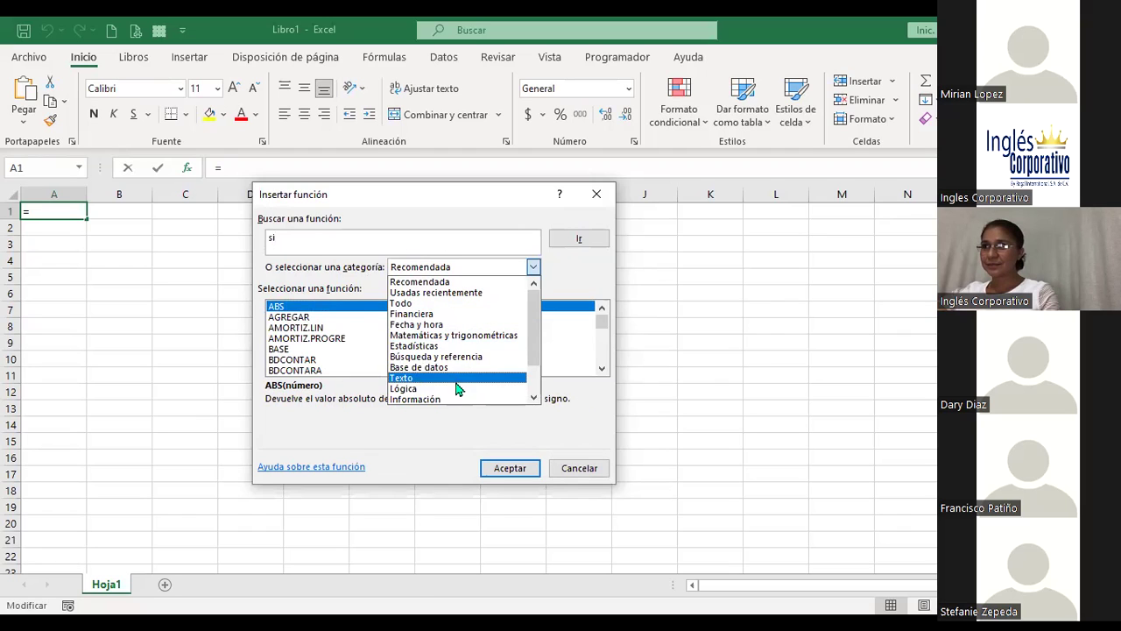
click(289, 357)
click(273, 351)
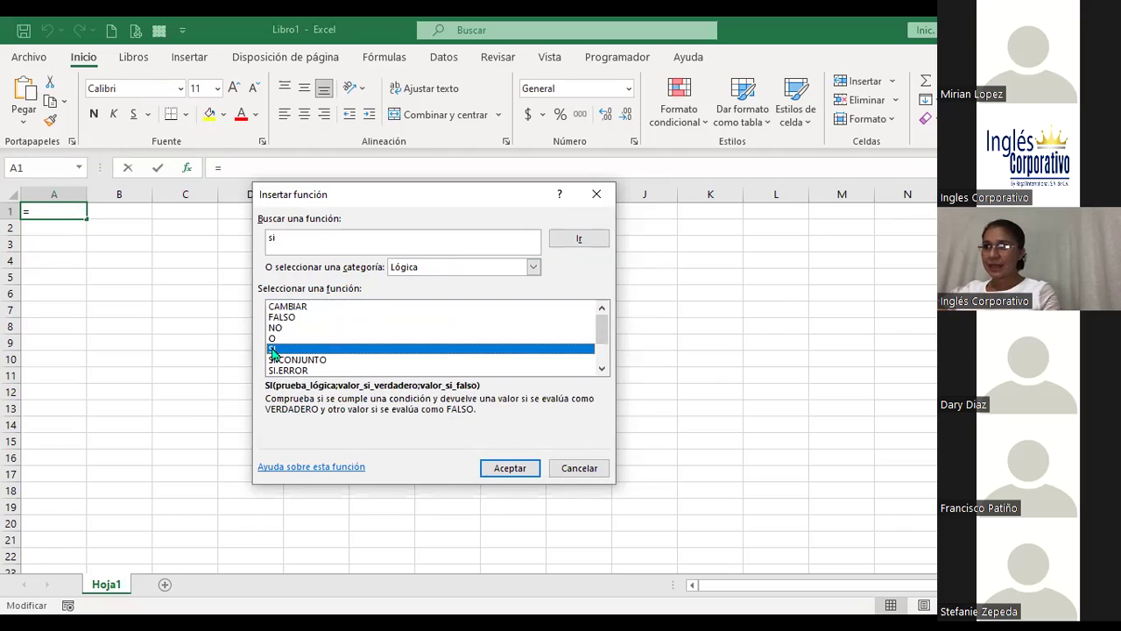
Insert =SI() into A1, showing empty Prueba_lógica, Valor_si_verdadero and Valor_si_falso fields
double_click(273, 351)
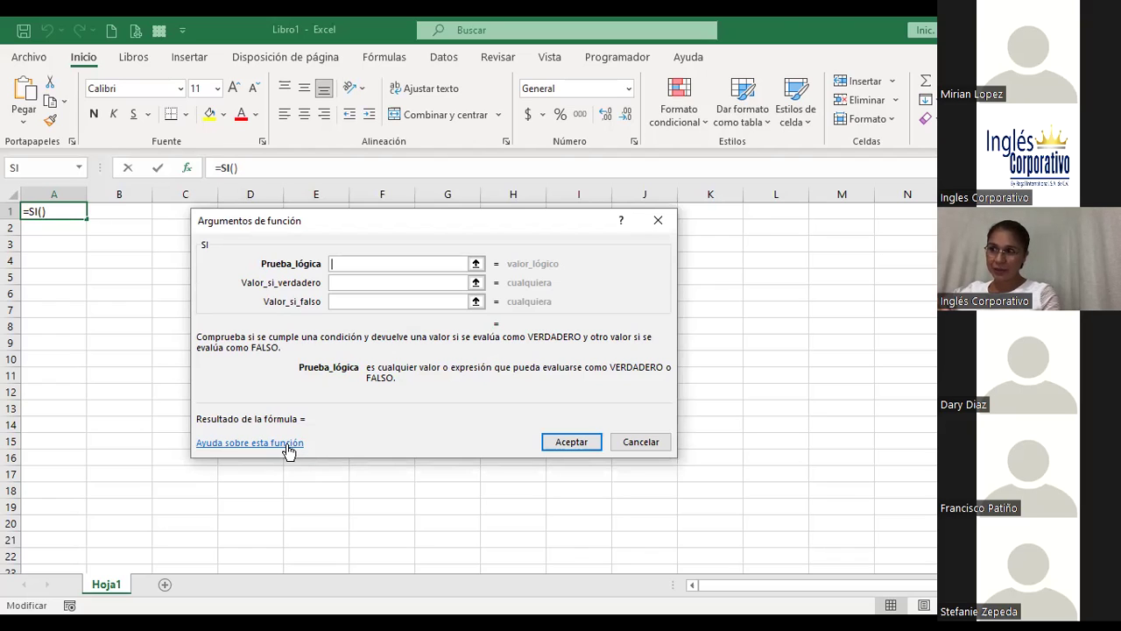
Open the 'Ayuda sobre esta función' SI help page and scroll down to its example video
click(288, 445)
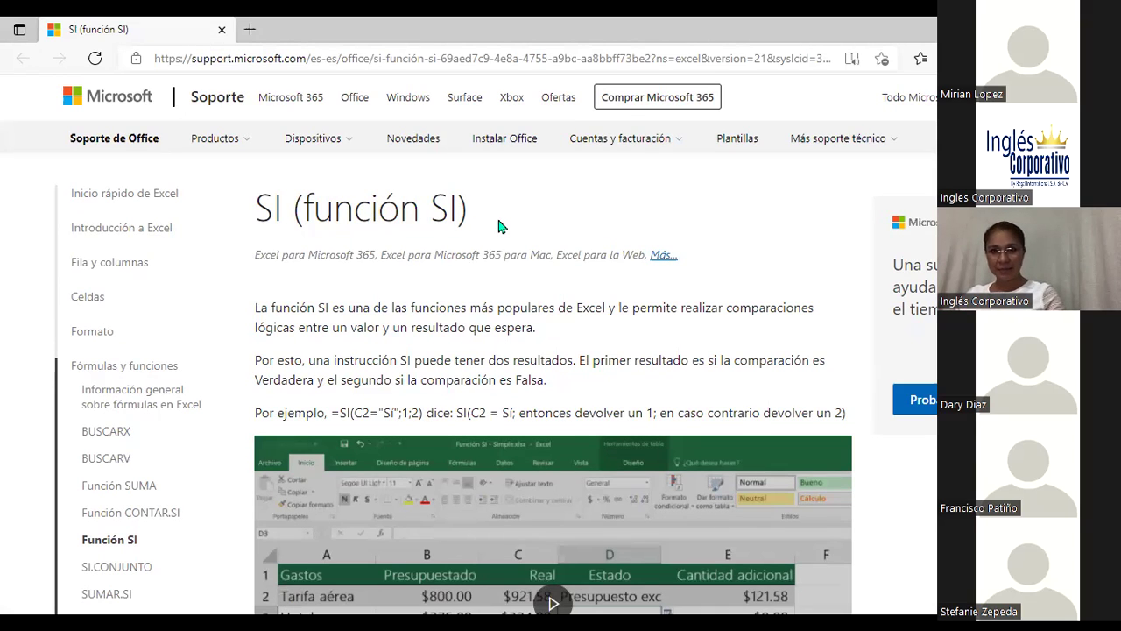
scroll(555, 460, down, 2)
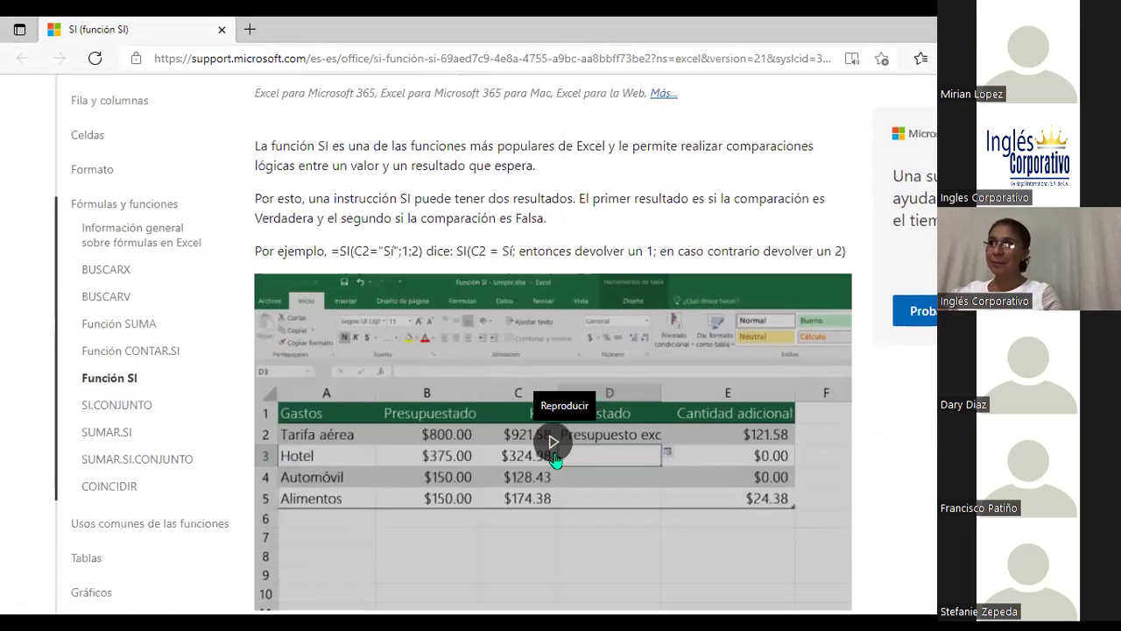
scroll(555, 460, down, 1)
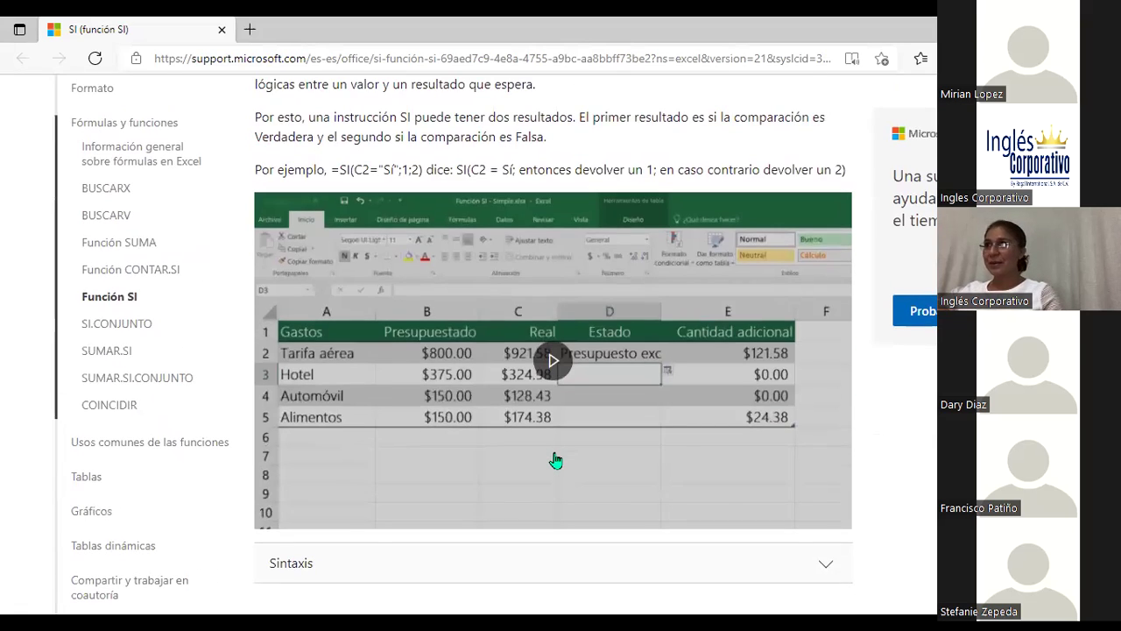
Play the 57-second SI example video to the end, then scroll the examples and back up
click(551, 363)
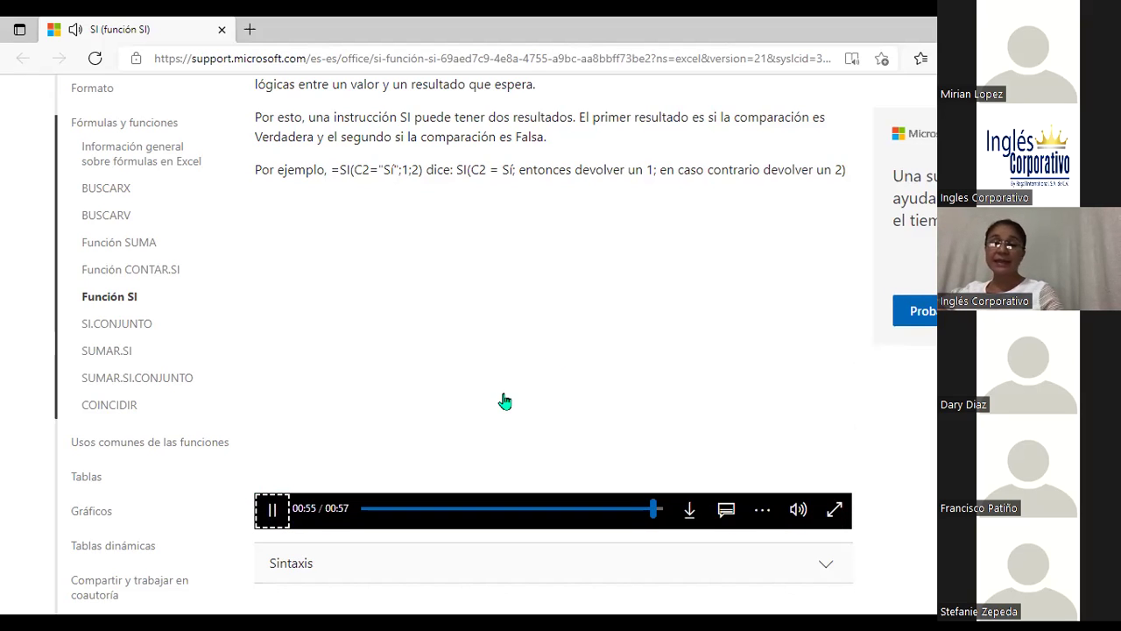
scroll(504, 402, down, 2)
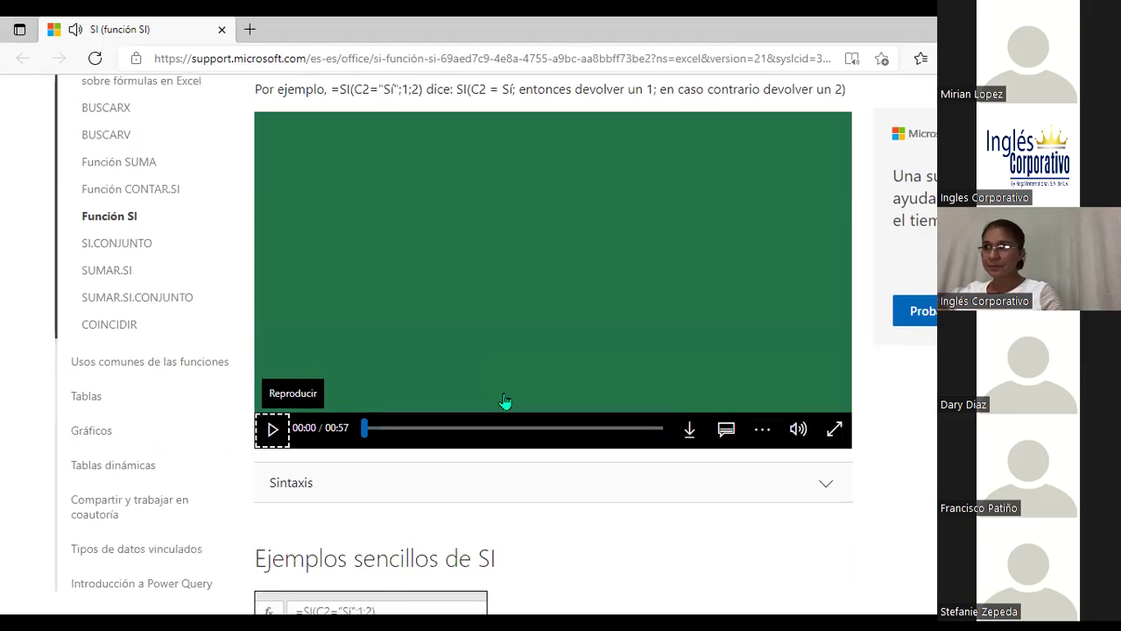
scroll(505, 400, down, 2)
scroll(505, 402, down, 2)
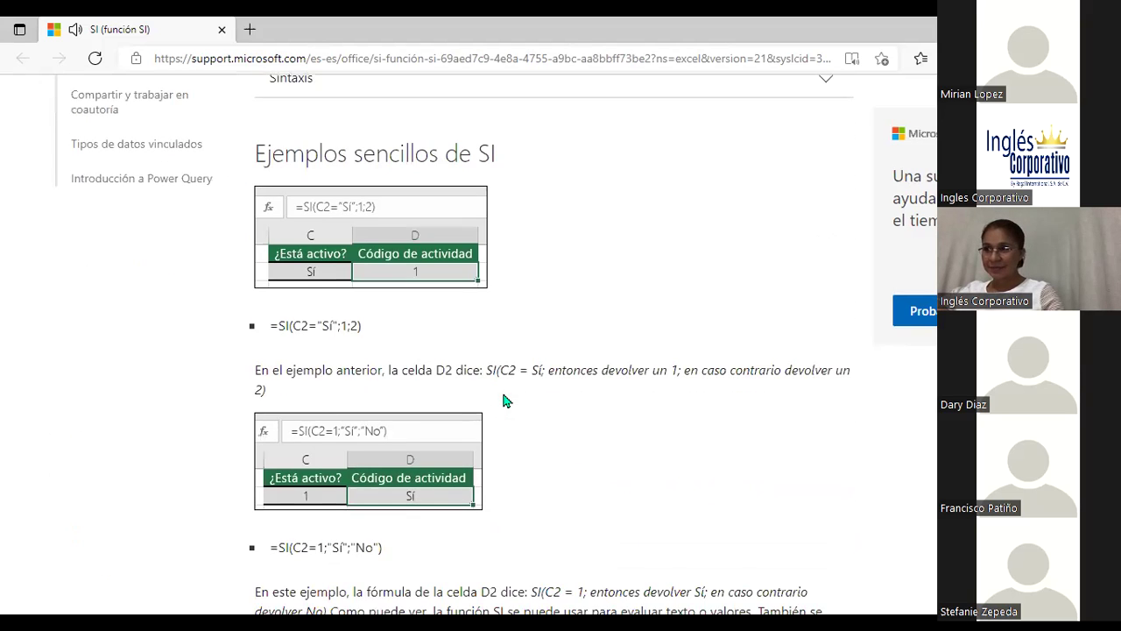
scroll(505, 401, up, 4)
scroll(504, 401, up, 1)
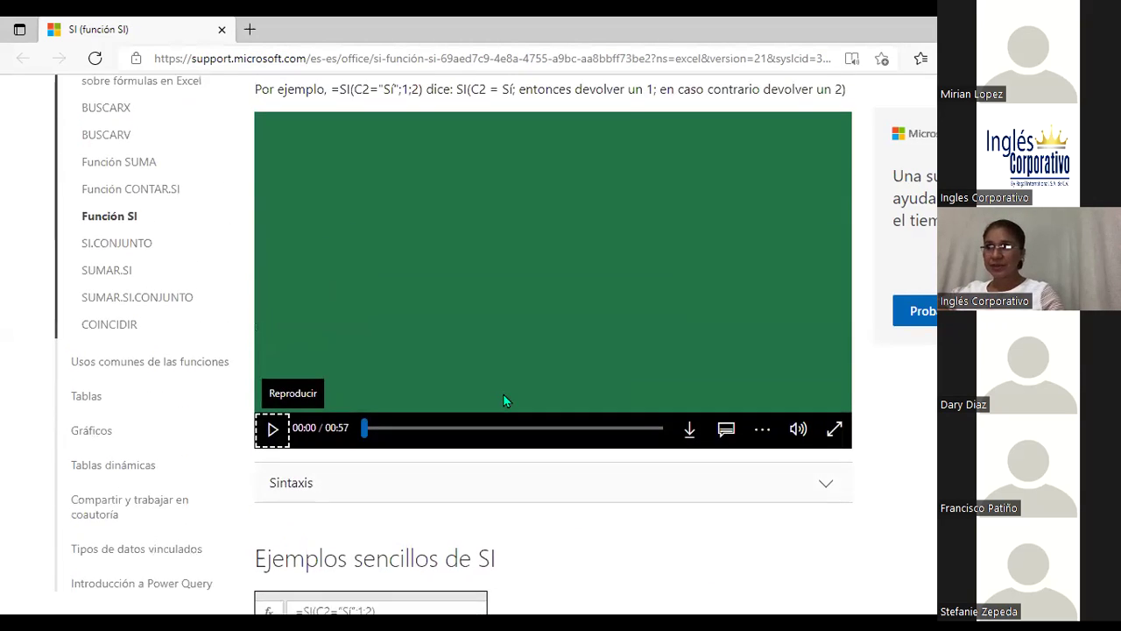
scroll(505, 400, up, 1)
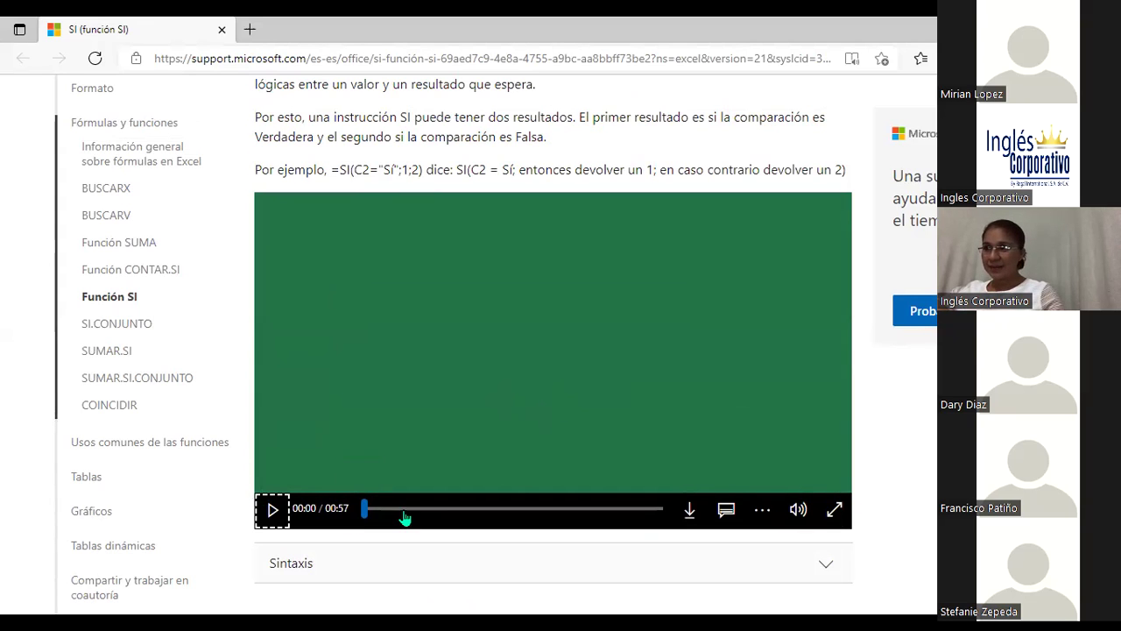
Replay the SI example video, pausing and resuming it twice
click(273, 511)
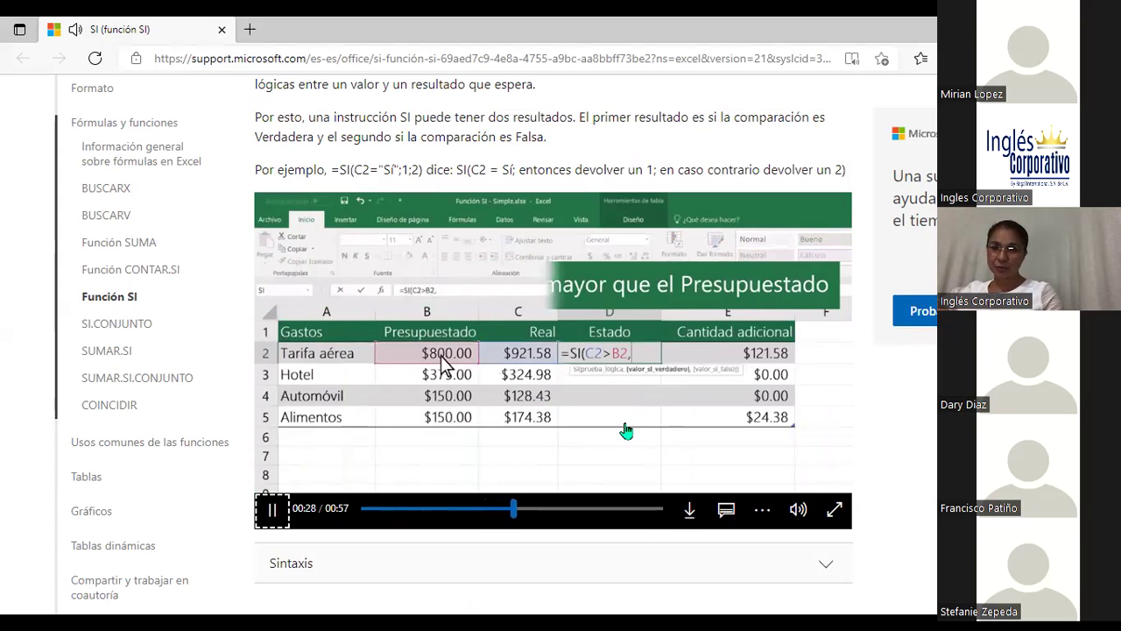
click(585, 407)
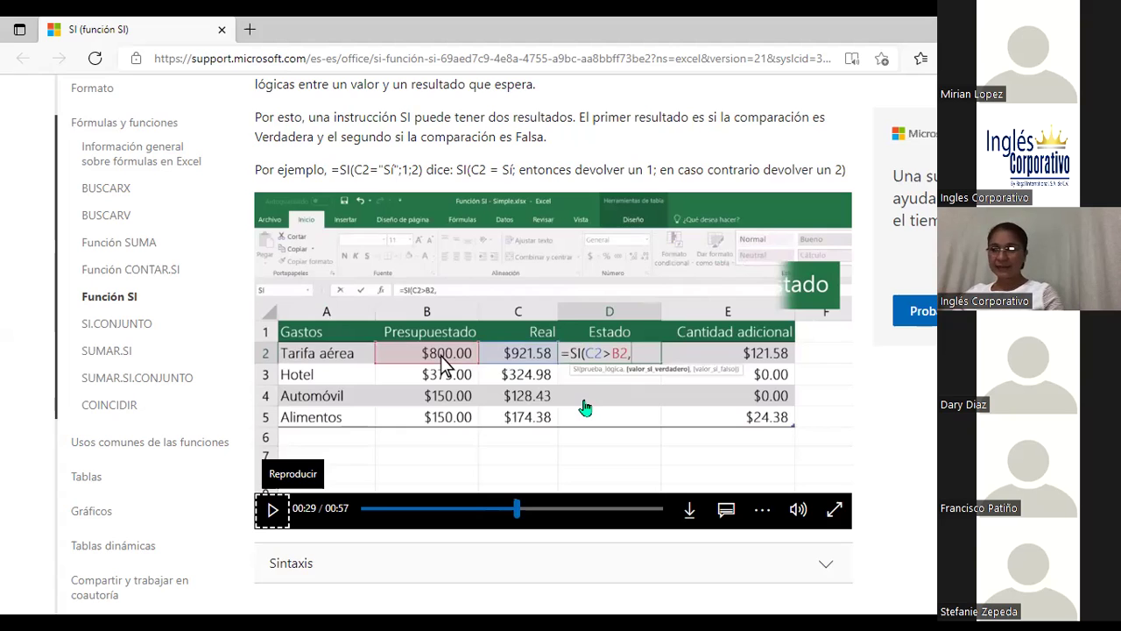
key(space)
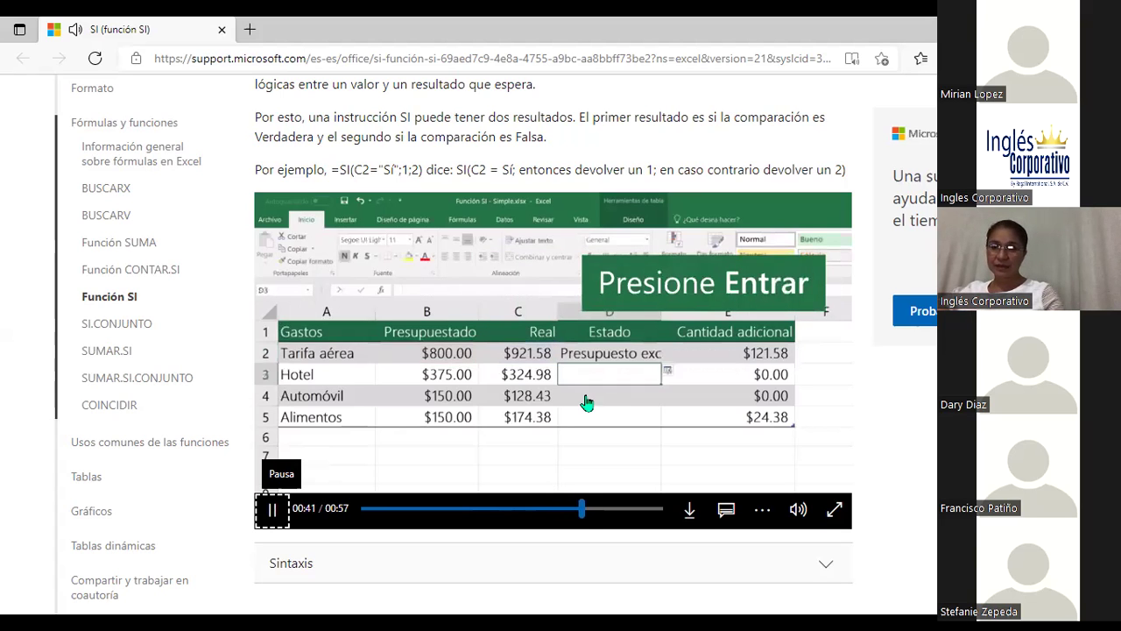
key(space)
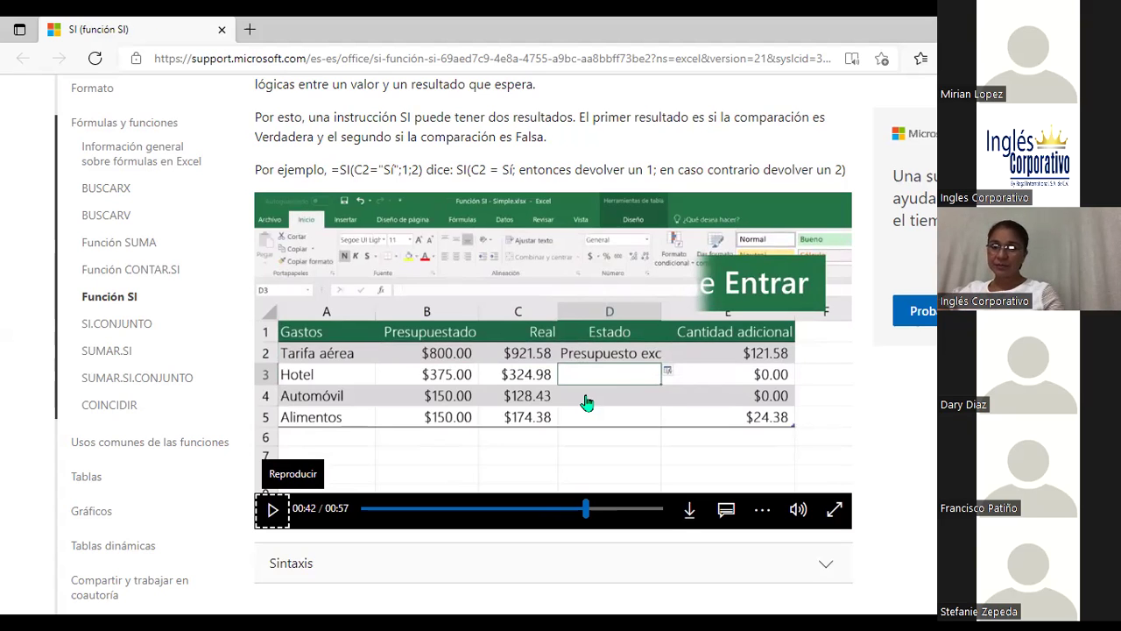
key(space)
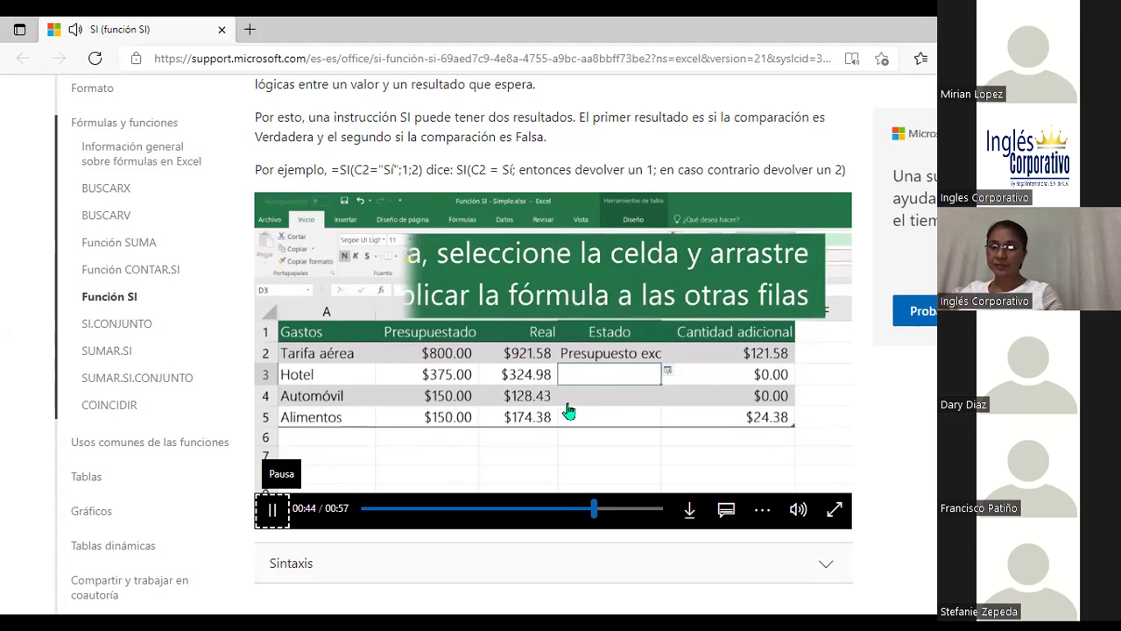
Scroll down to the simple examples =SI(C2="Sí";1;2) and =SI(C2=1;"Sí";"No")
scroll(568, 410, down, 3)
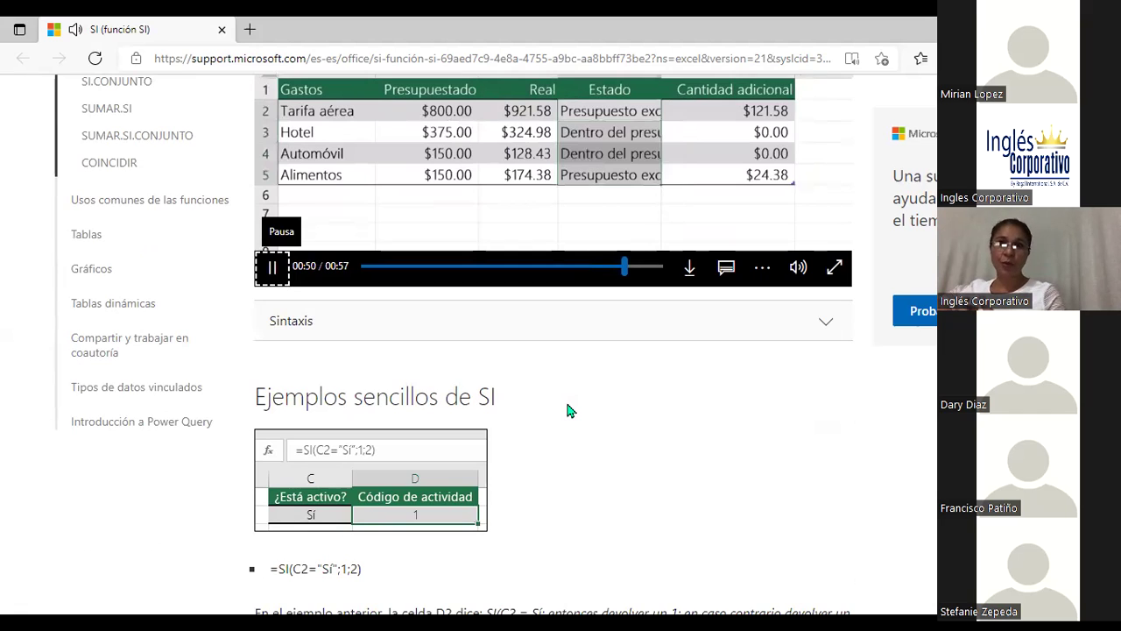
scroll(552, 403, down, 2)
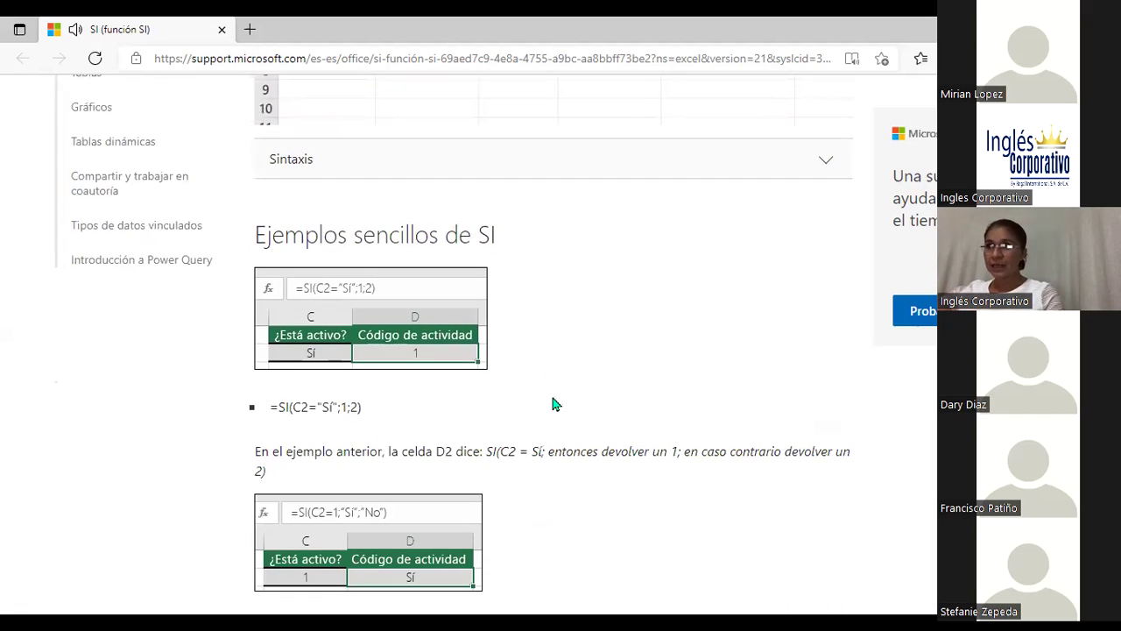
scroll(552, 403, down, 1)
scroll(552, 403, down, 1)
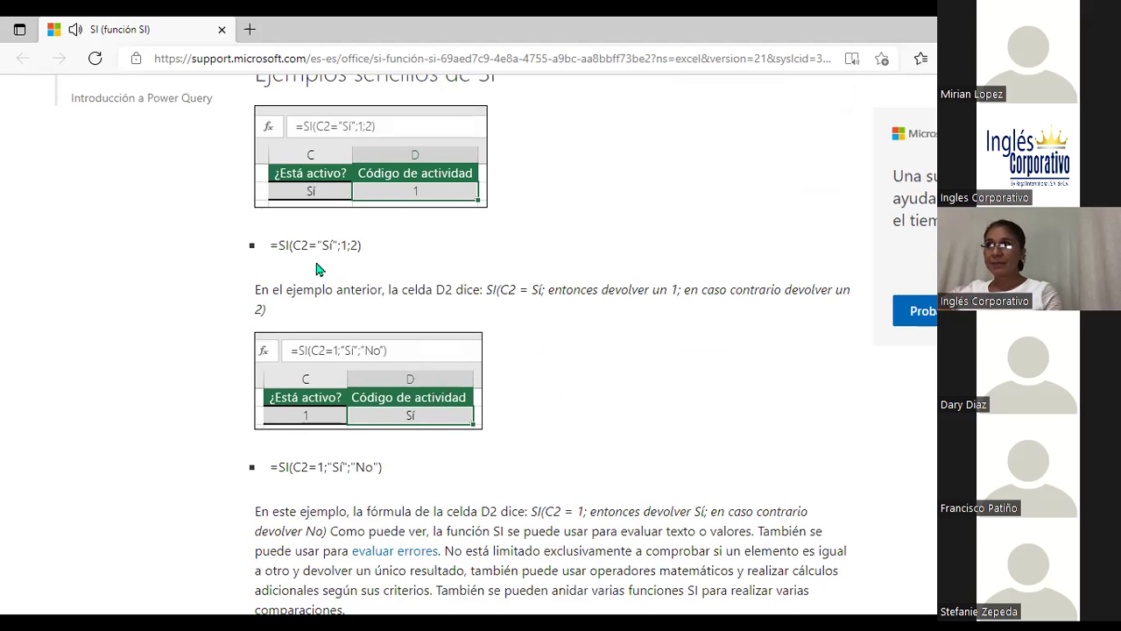
scroll(325, 246, up, 5)
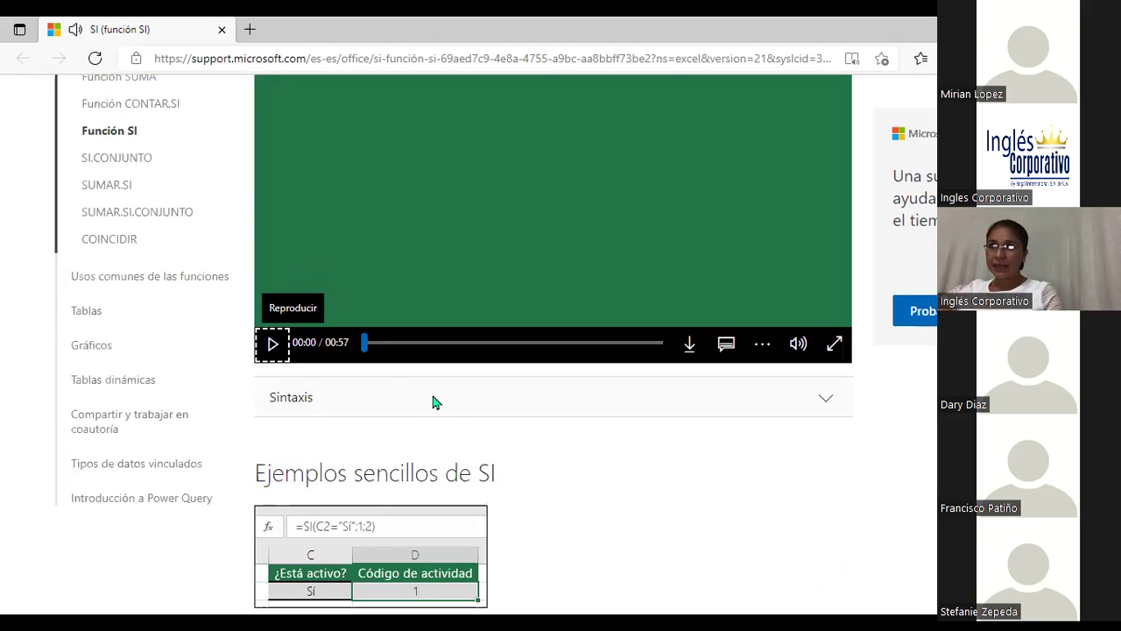
scroll(455, 455, down, 1)
scroll(455, 454, down, 3)
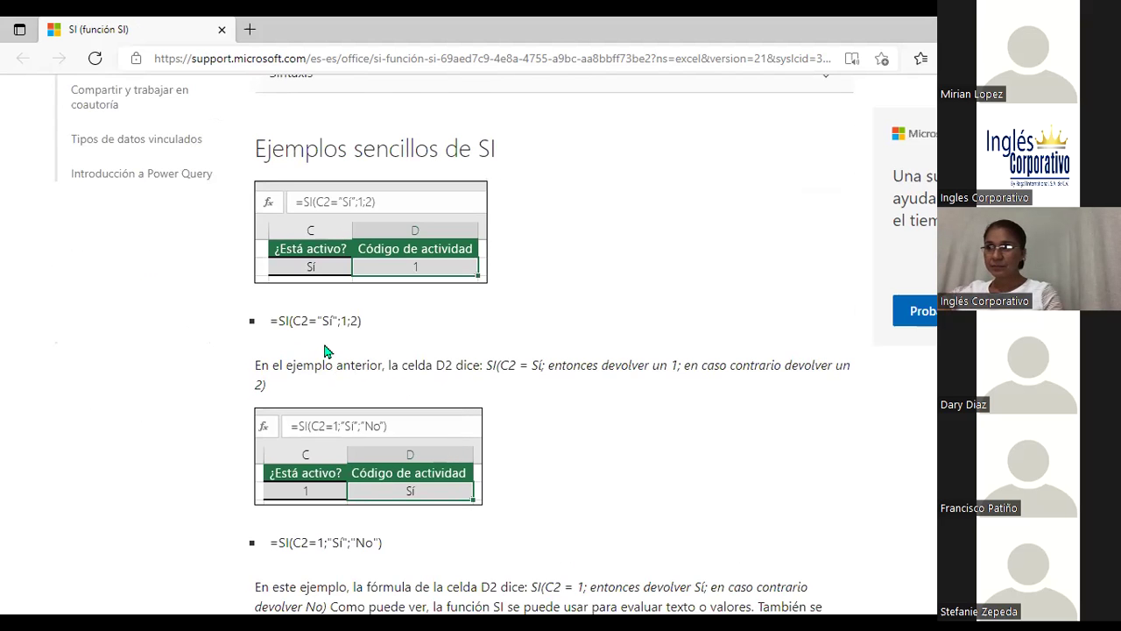
scroll(319, 355, down, 1)
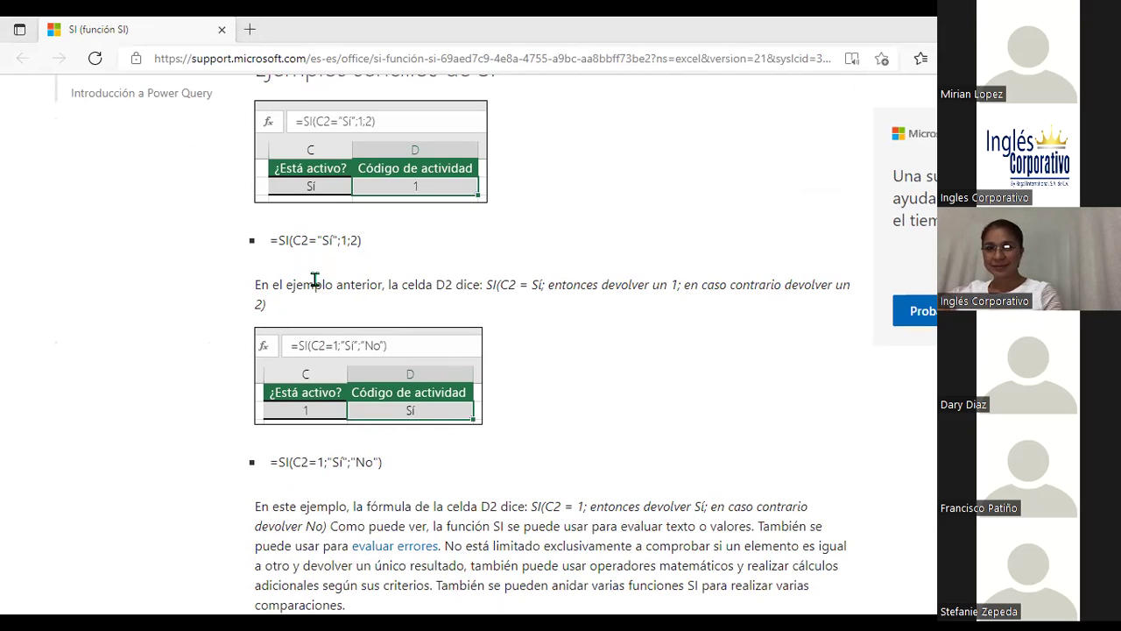
Zoom the SI help page to 125% and bring the Presupuestado/Real budget example into view
key(ctrl+plus)
key(ctrl+plus)
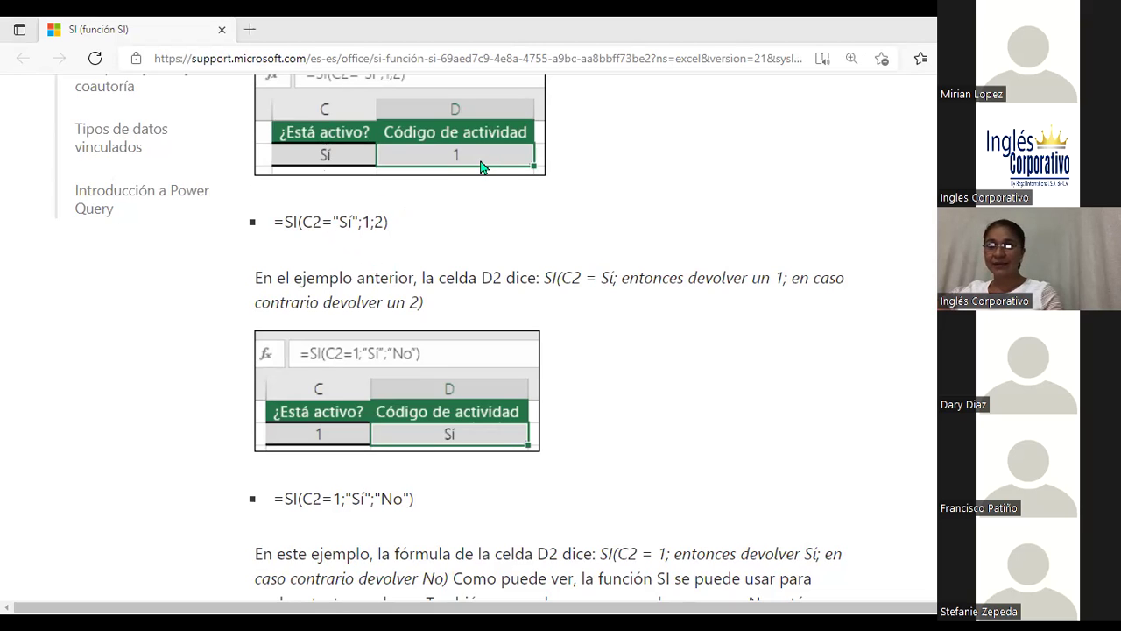
scroll(480, 333, down, 3)
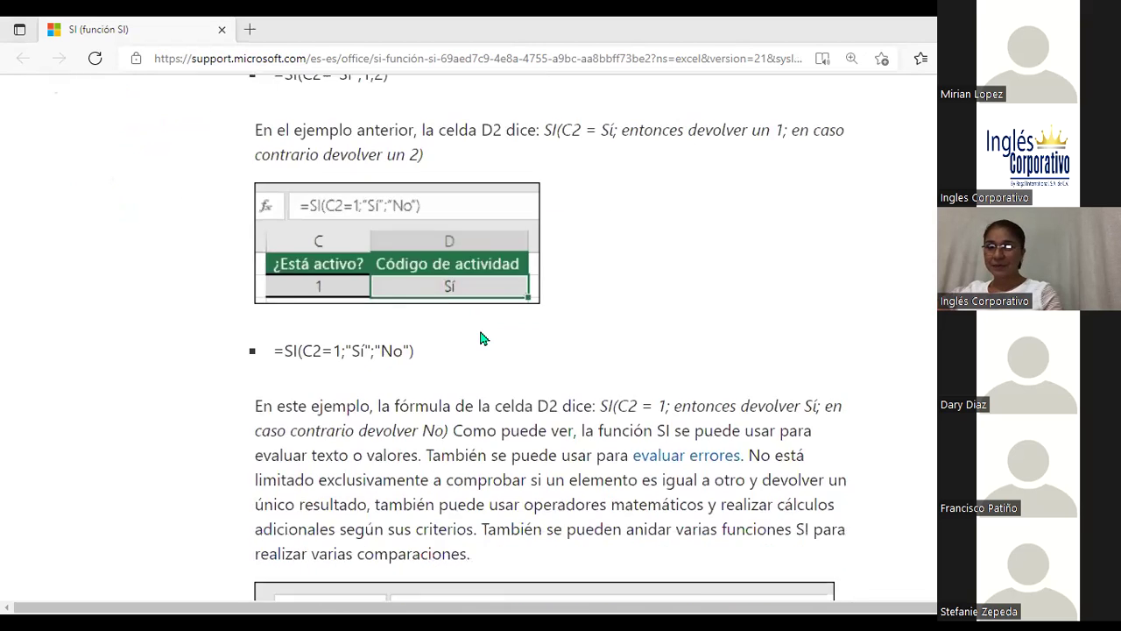
scroll(355, 285, down, 2)
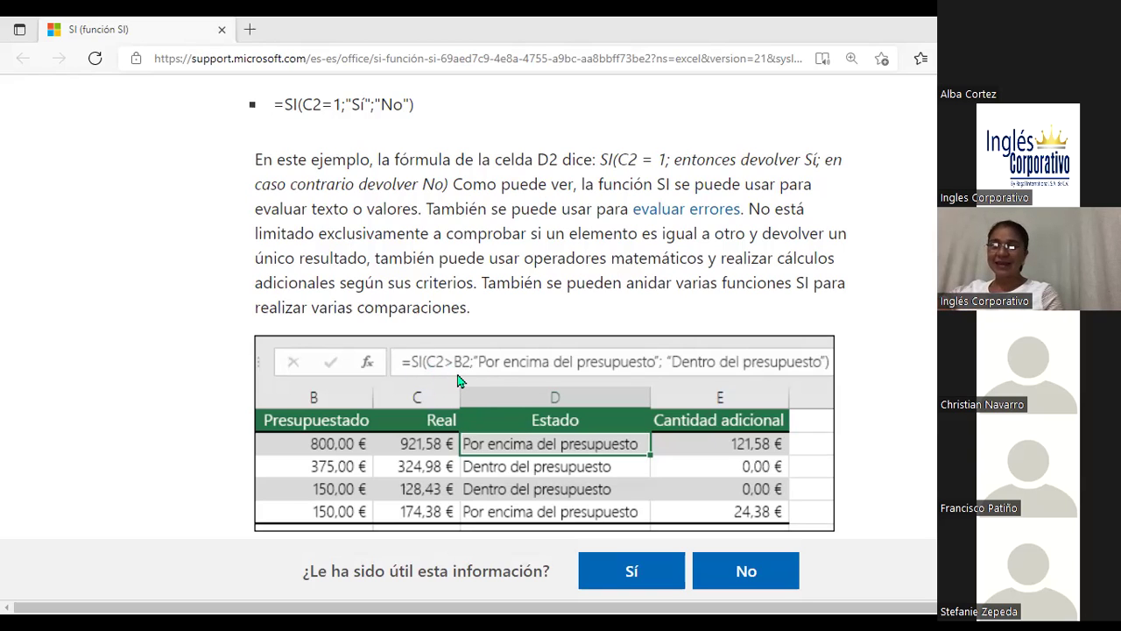
Scroll to the =SI(C2>B2;C2-B2;0) example that returns the over-budget amount in Cantidad adicional
scroll(460, 380, down, 3)
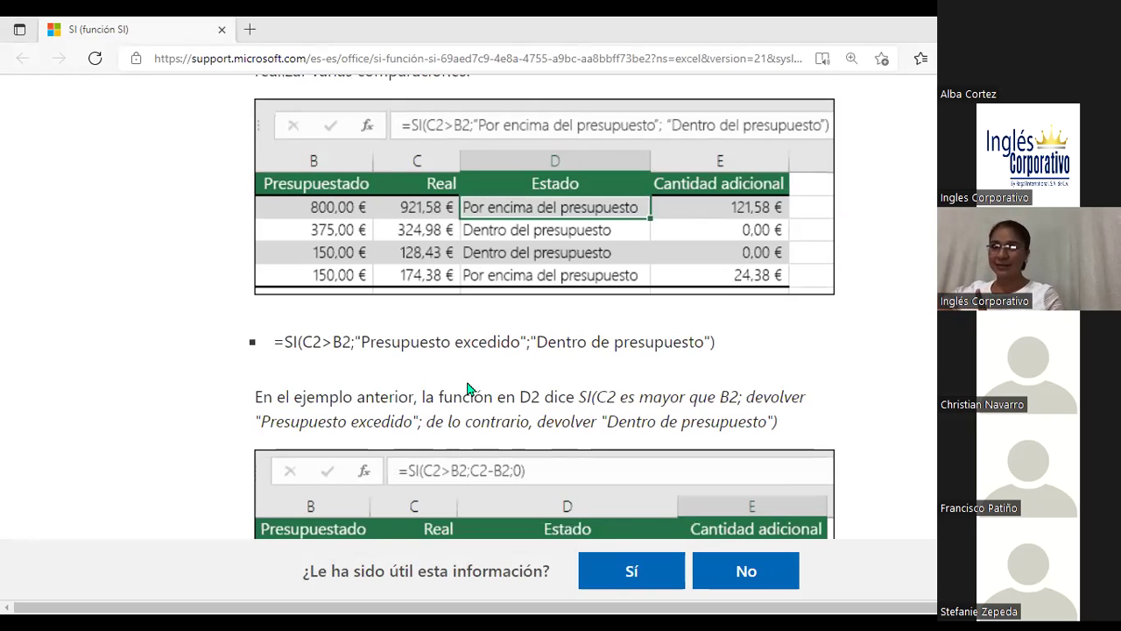
scroll(469, 389, down, 1)
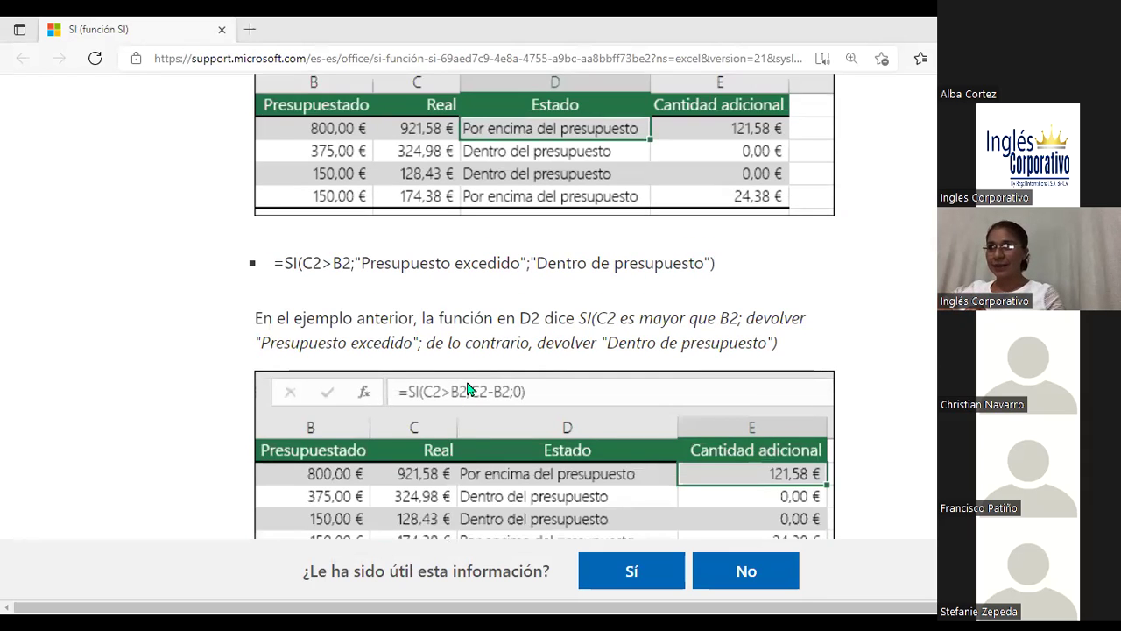
scroll(469, 389, down, 1)
scroll(469, 389, down, 1)
scroll(469, 389, down, 1)
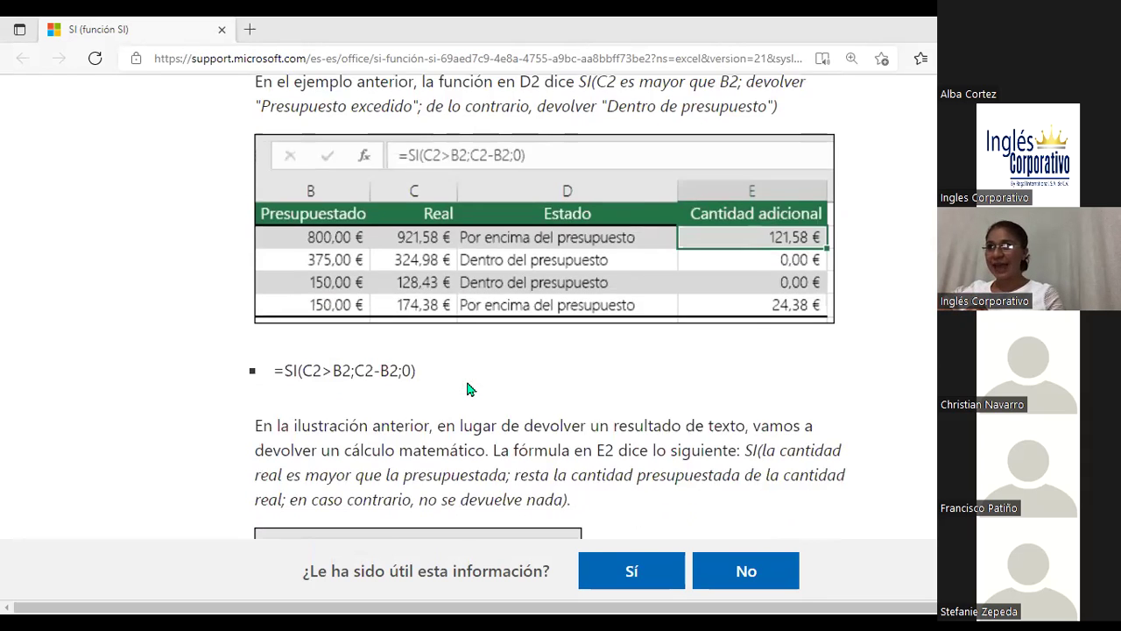
scroll(468, 389, down, 1)
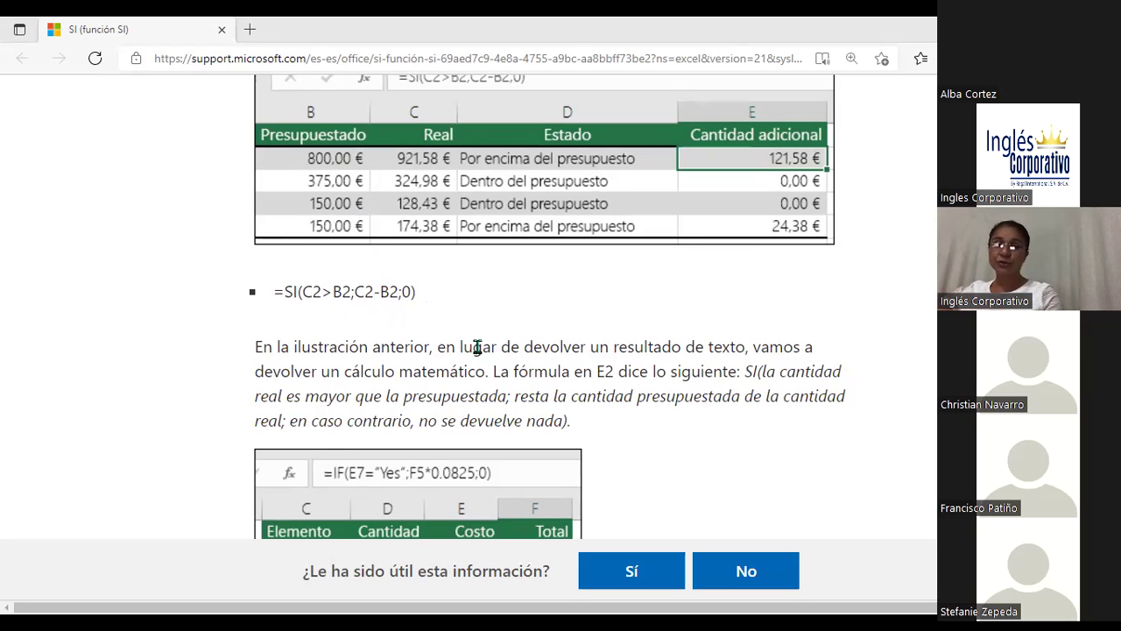
Scroll to the Widget/Artilugio tax table with =SI(E7="Sí";F5*0,0825;0) and its Nota on quoting text
scroll(477, 346, down, 1)
scroll(477, 346, down, 1)
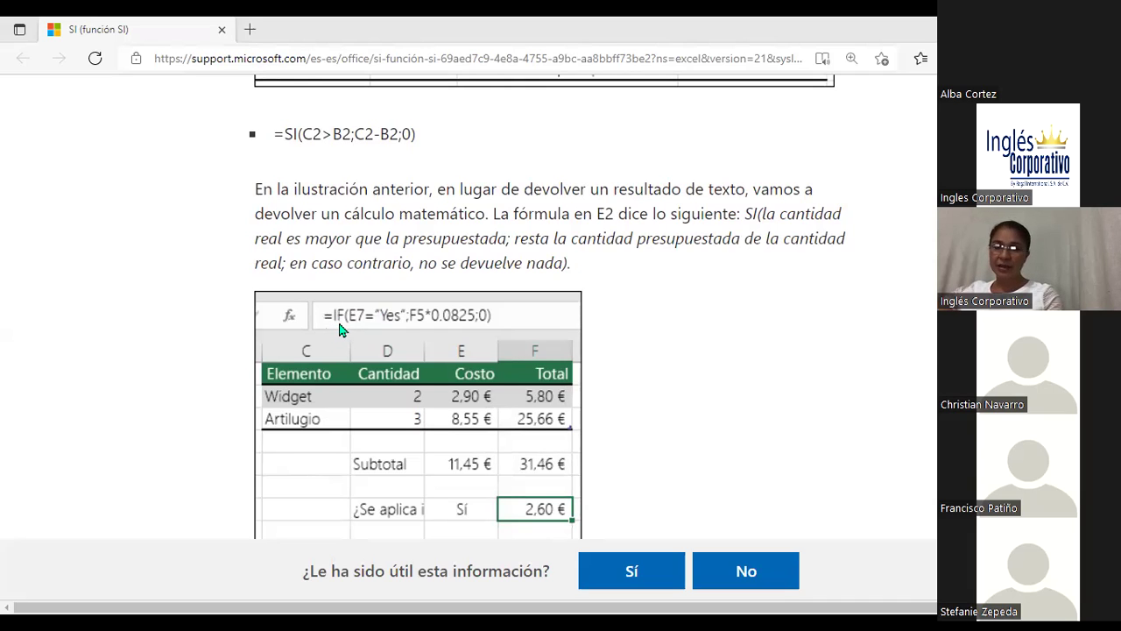
scroll(512, 424, down, 1)
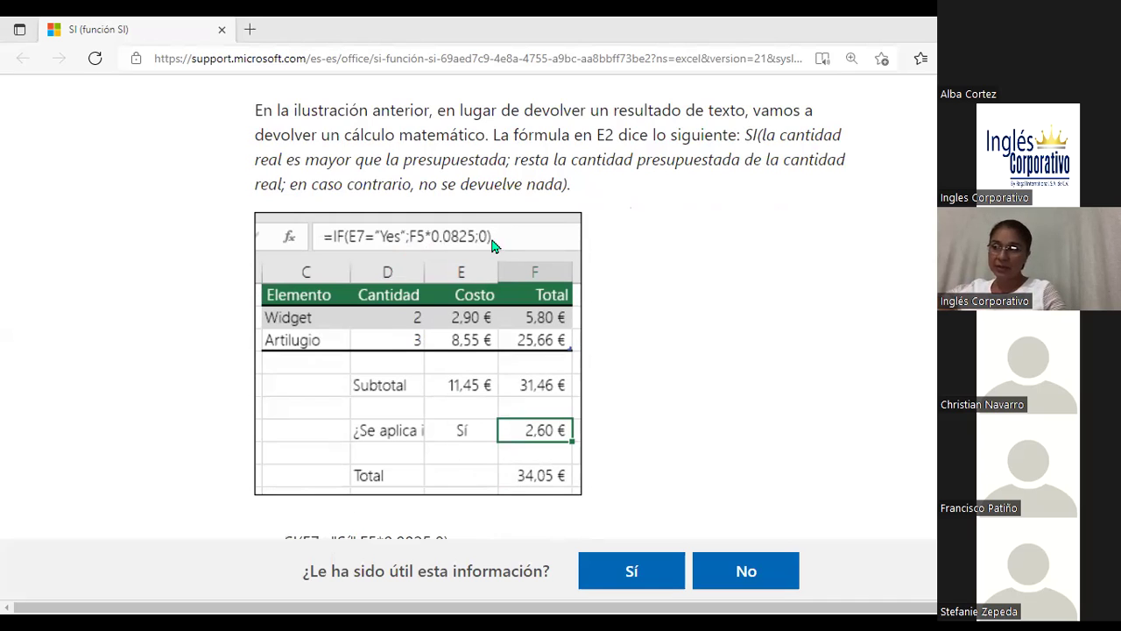
scroll(512, 339, down, 3)
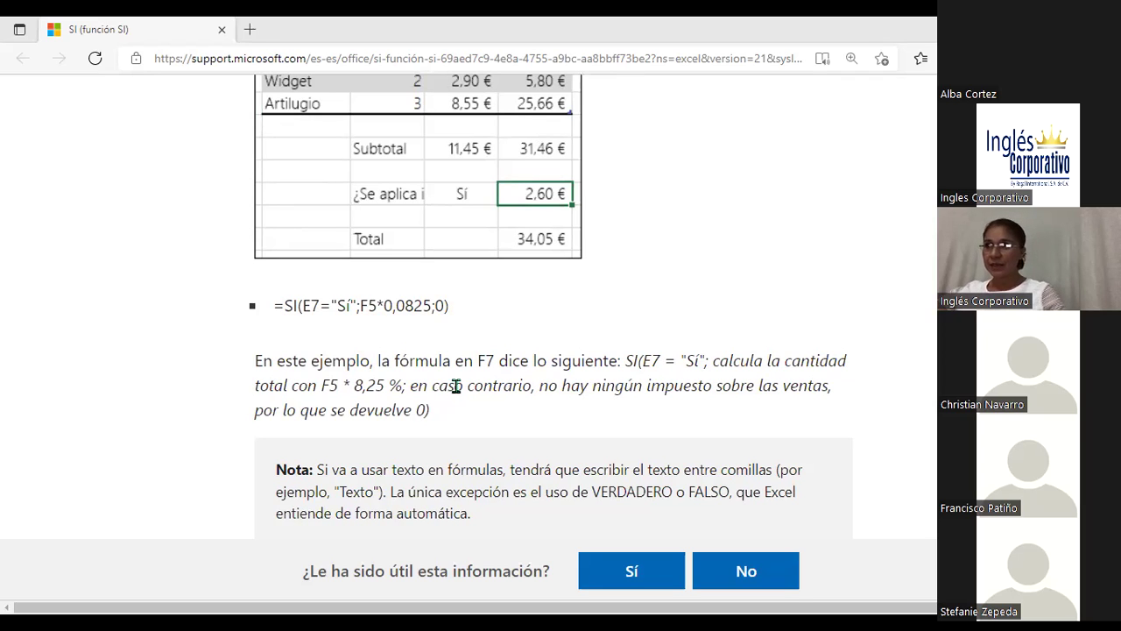
Scroll down to the 'Problemas comunes' section at the end of the SI help page
scroll(457, 382, down, 2)
scroll(456, 385, down, 2)
scroll(455, 386, down, 1)
scroll(457, 390, down, 1)
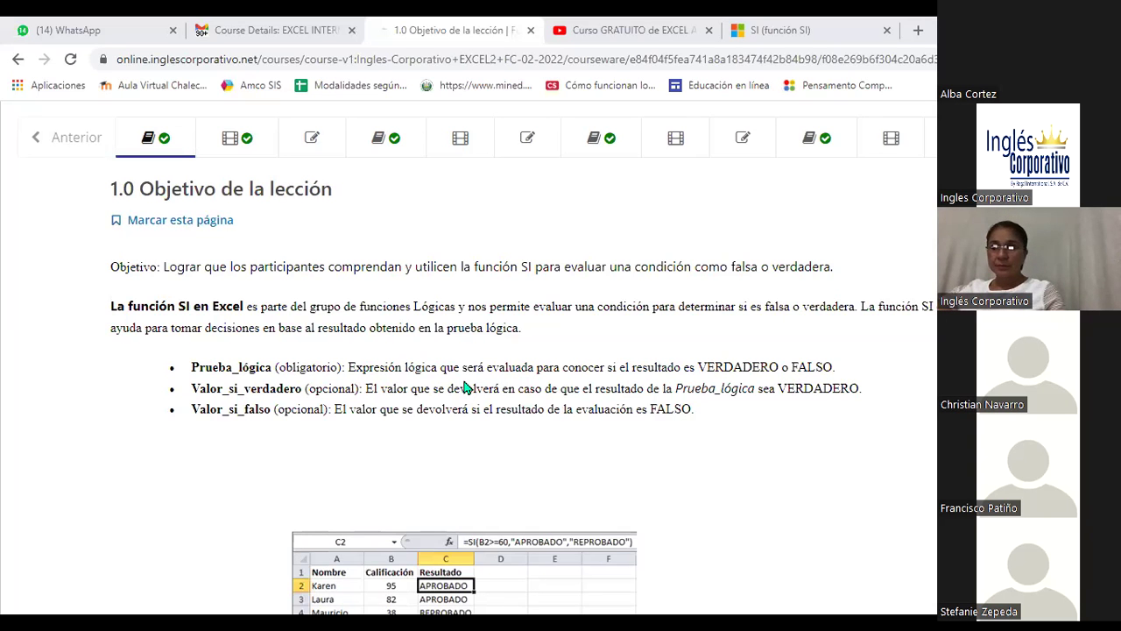
Return to the course outline and open Sección 1's first lesson, 1.0 Objetivo de la lección
scroll(465, 388, up, 3)
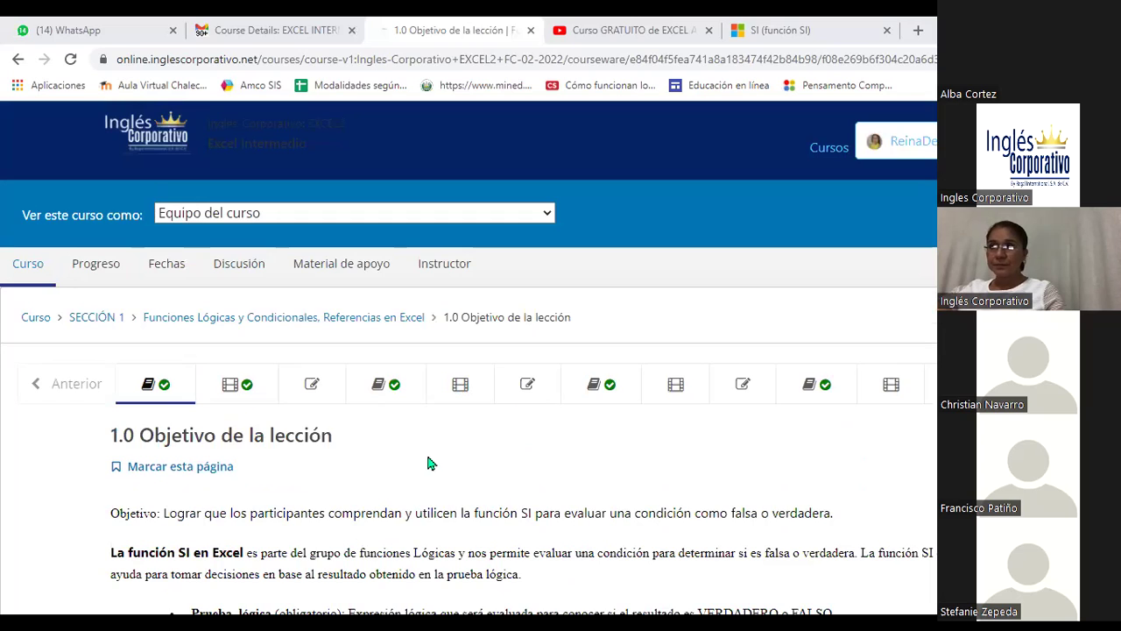
scroll(386, 418, down, 1)
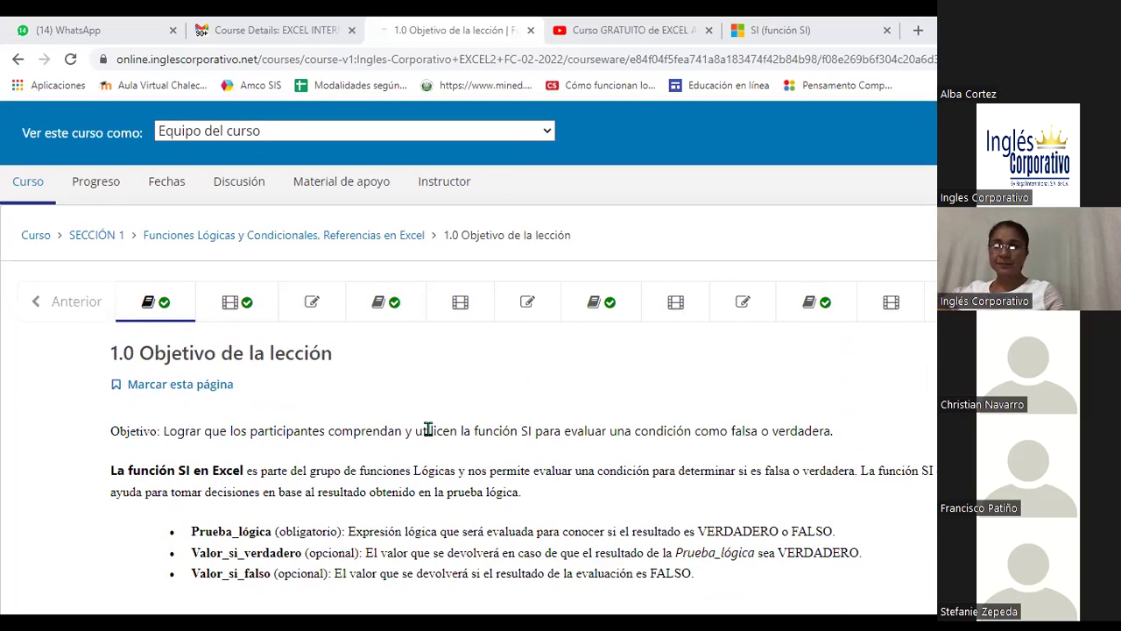
click(35, 191)
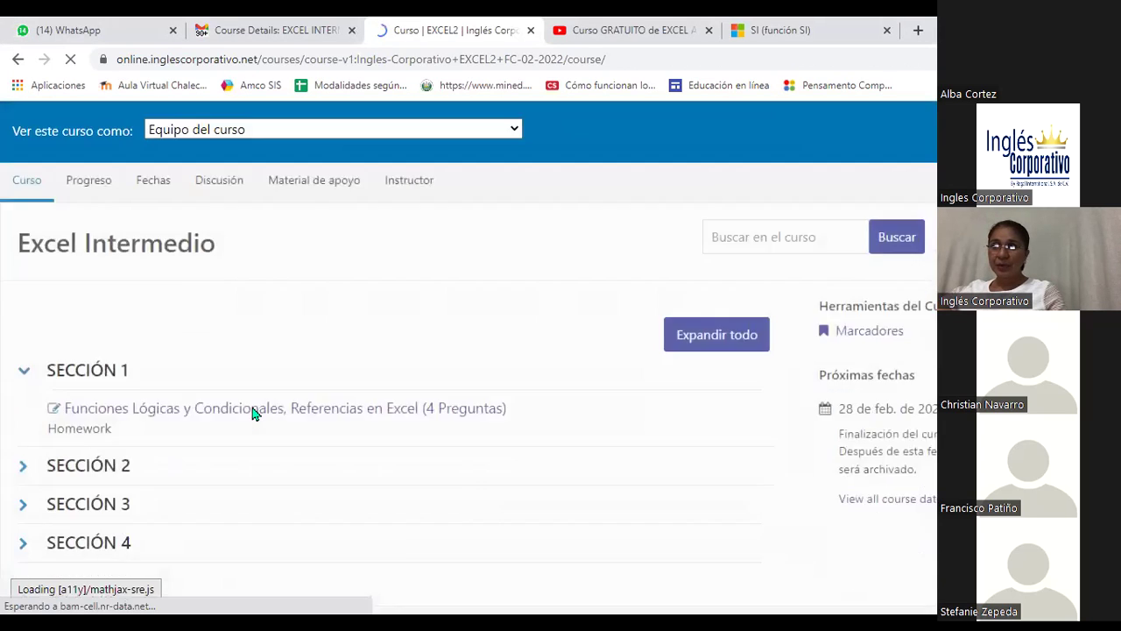
scroll(252, 413, down, 1)
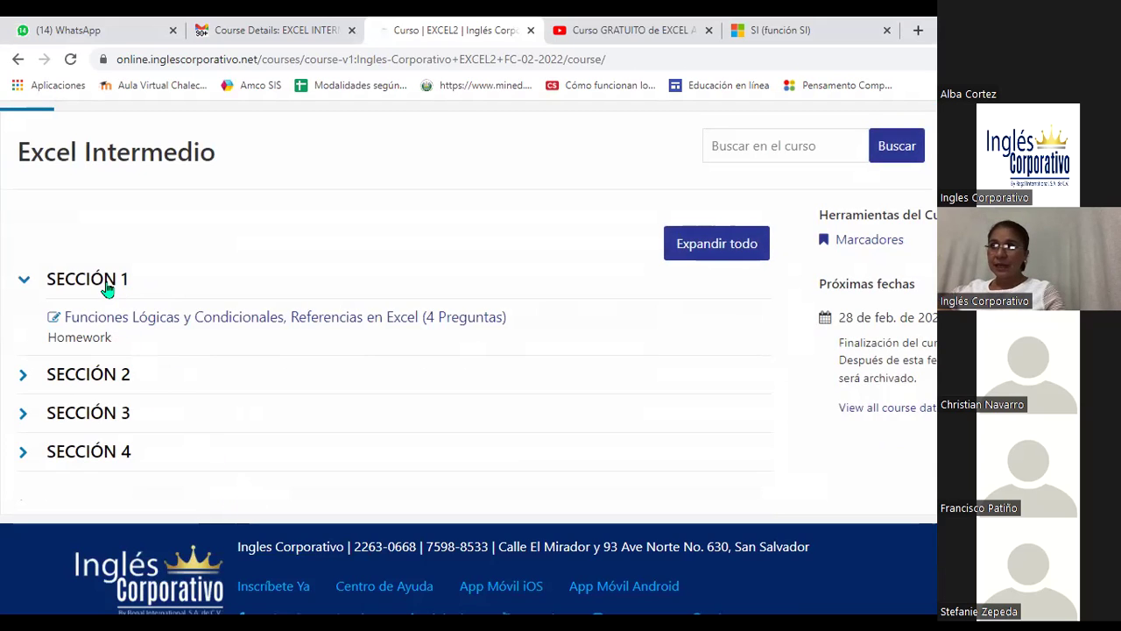
click(187, 327)
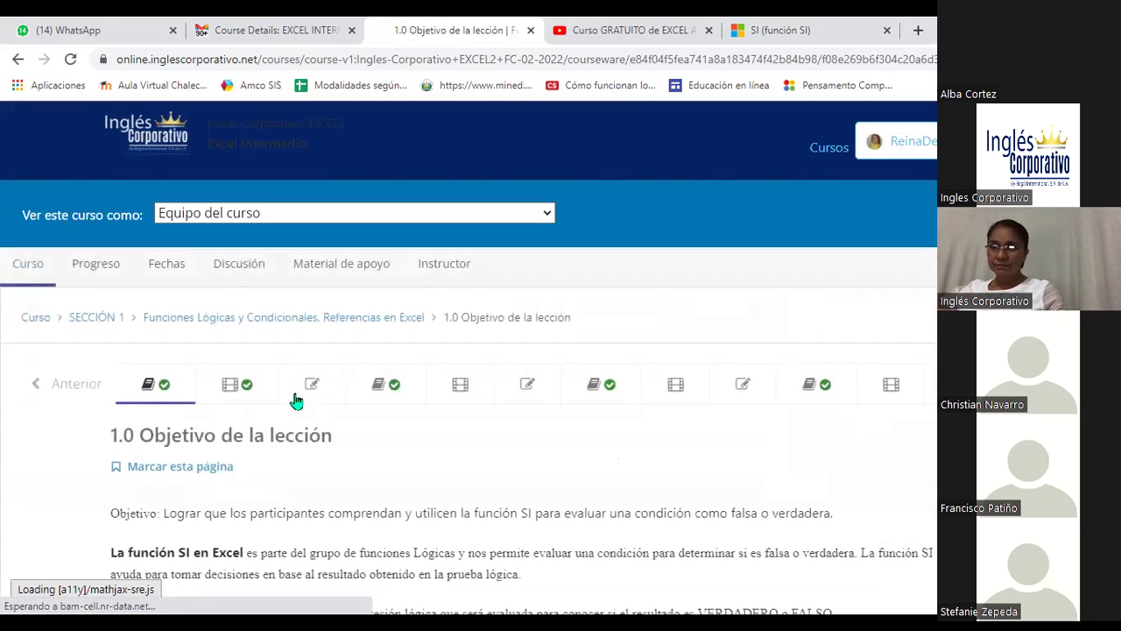
Read through the lesson down to the =SI(B2>=60,"APROBADO","REPROBADO") example and its screenshot
scroll(298, 399, down, 1)
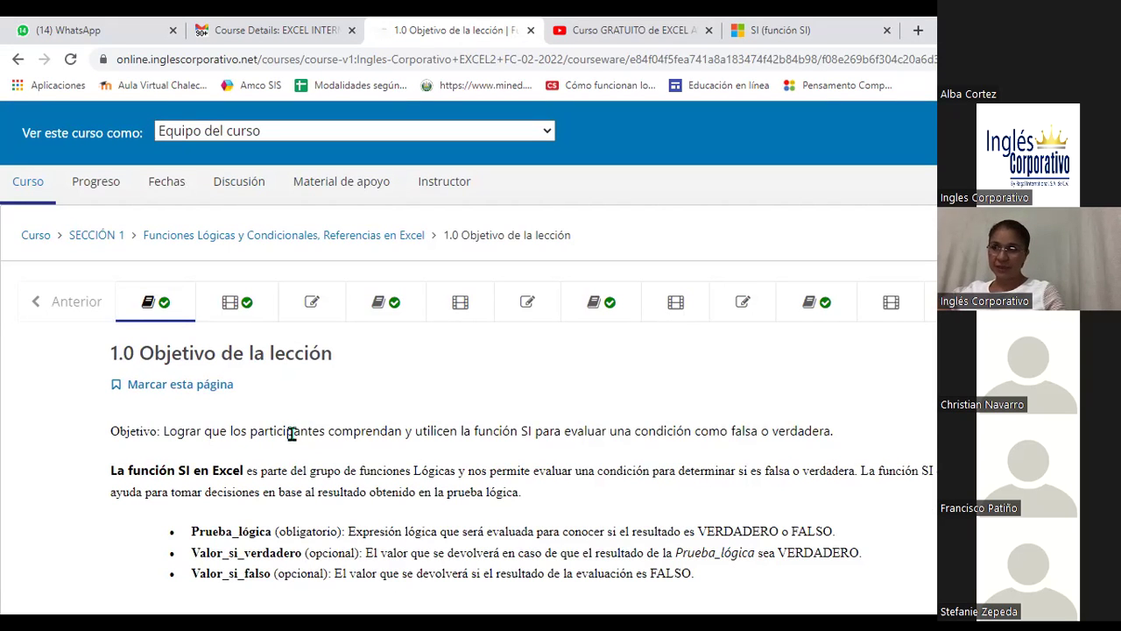
scroll(292, 433, down, 3)
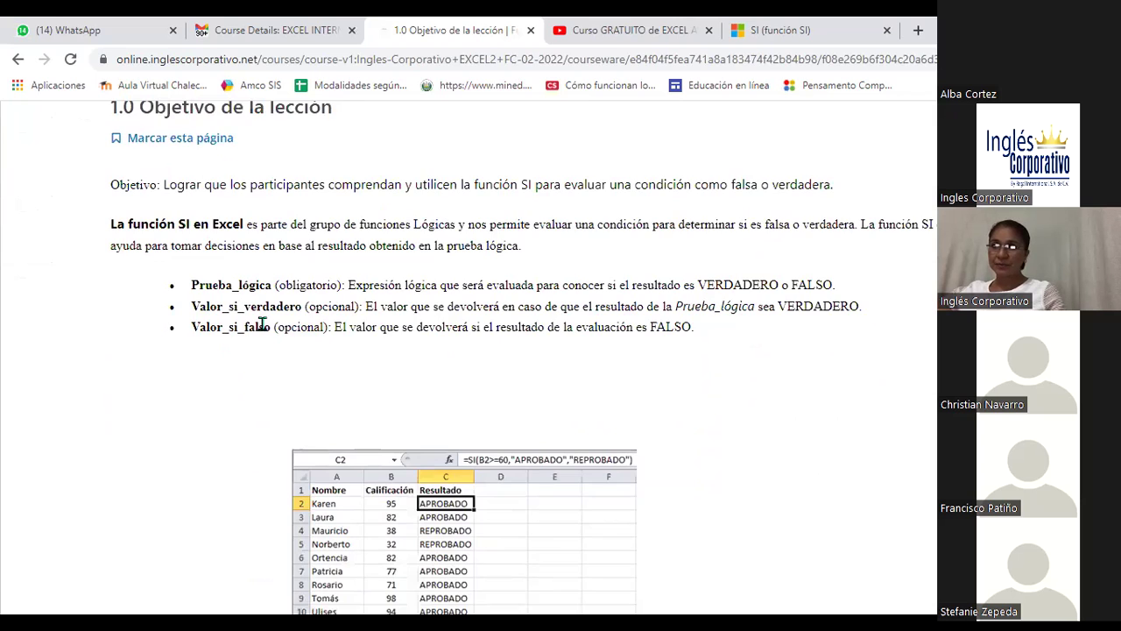
scroll(261, 323, down, 2)
scroll(260, 324, down, 1)
scroll(260, 324, down, 2)
scroll(262, 330, down, 1)
scroll(263, 330, down, 2)
scroll(263, 331, down, 1)
scroll(262, 331, down, 2)
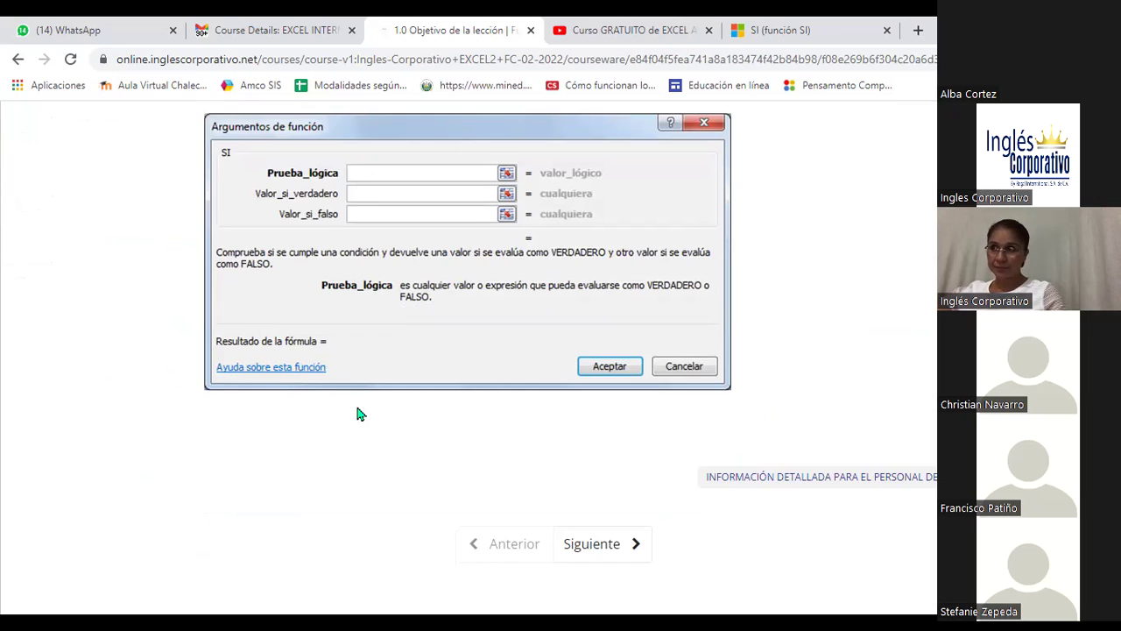
scroll(357, 413, up, 1)
scroll(358, 414, up, 3)
scroll(358, 414, up, 1)
scroll(357, 414, down, 2)
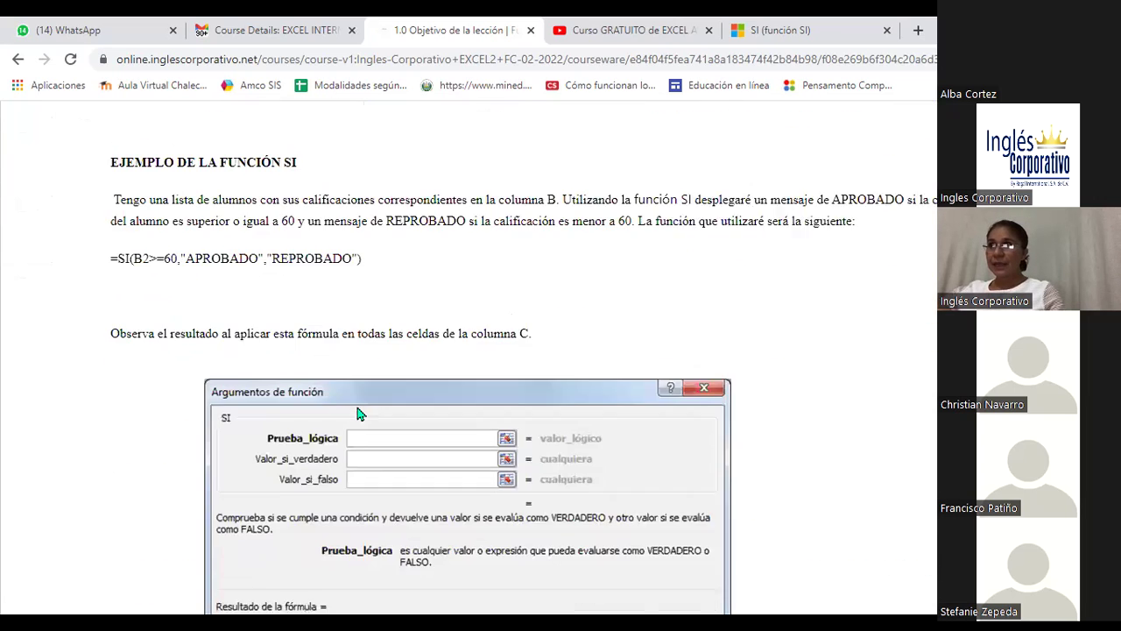
scroll(357, 414, down, 1)
scroll(438, 429, down, 2)
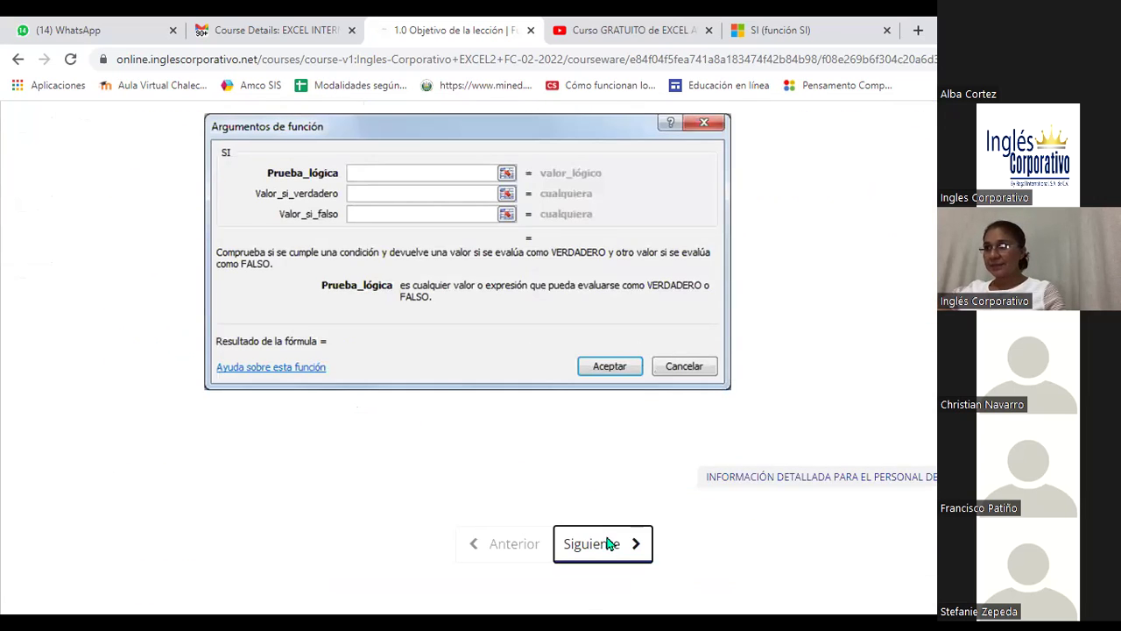
Go on to lesson 1.1 Función SI and scroll down to its embedded YouTube video
click(609, 543)
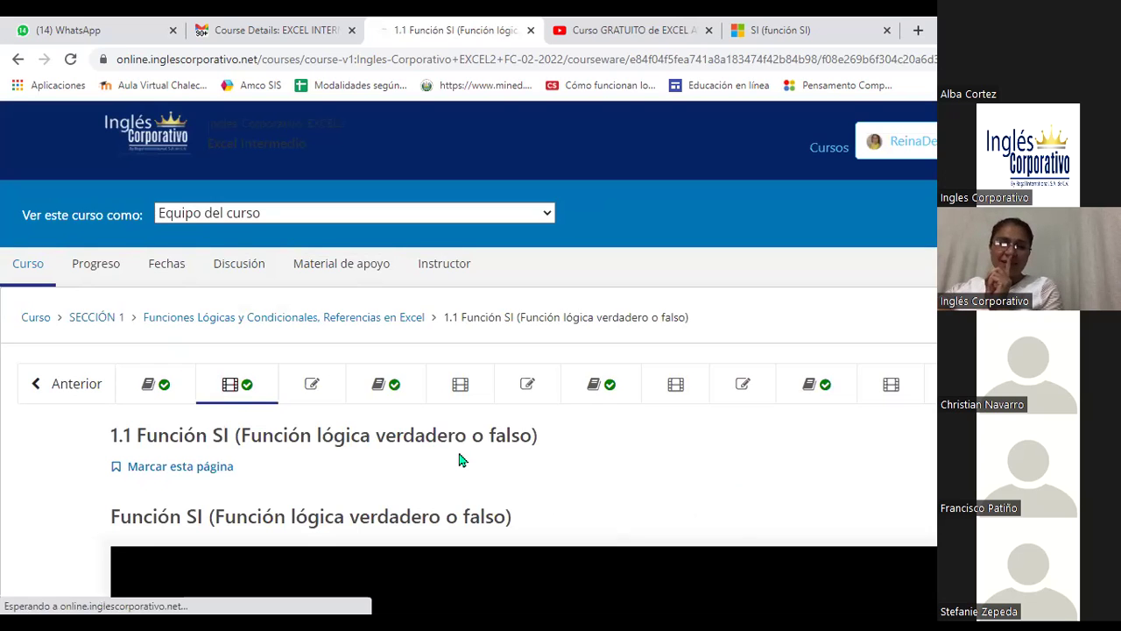
scroll(461, 460, down, 1)
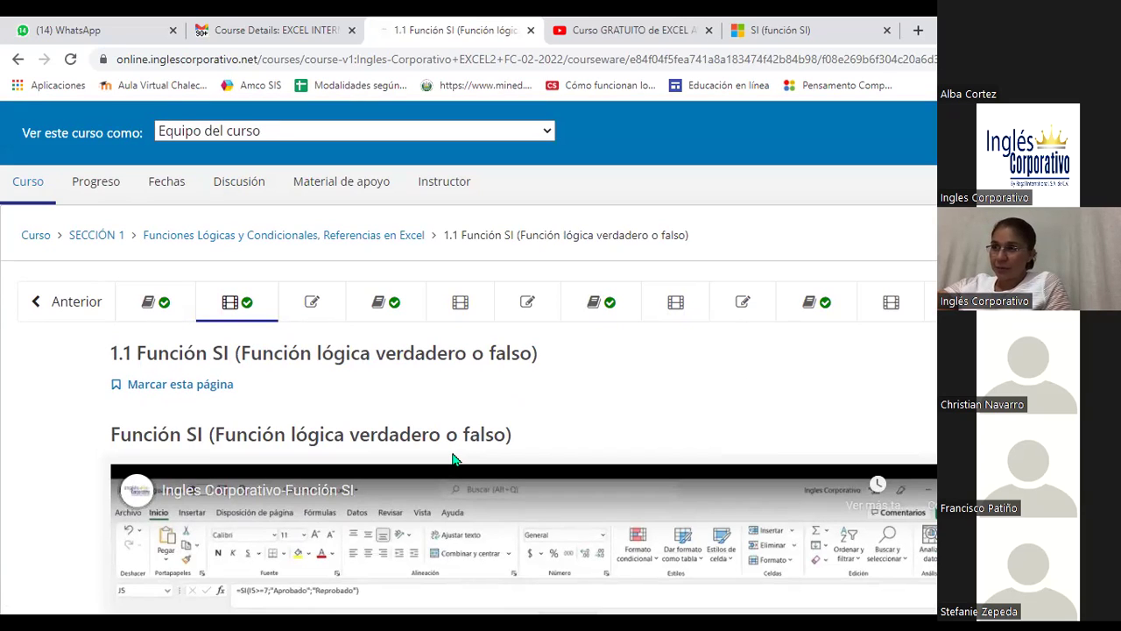
scroll(453, 459, down, 1)
scroll(453, 459, down, 1)
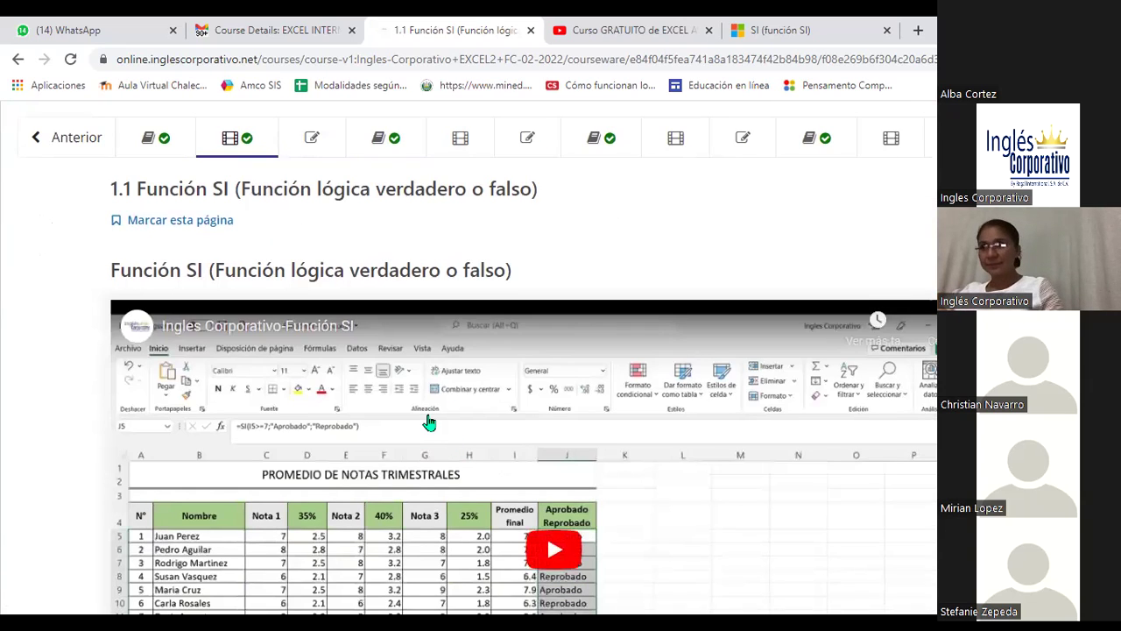
scroll(427, 415, up, 1)
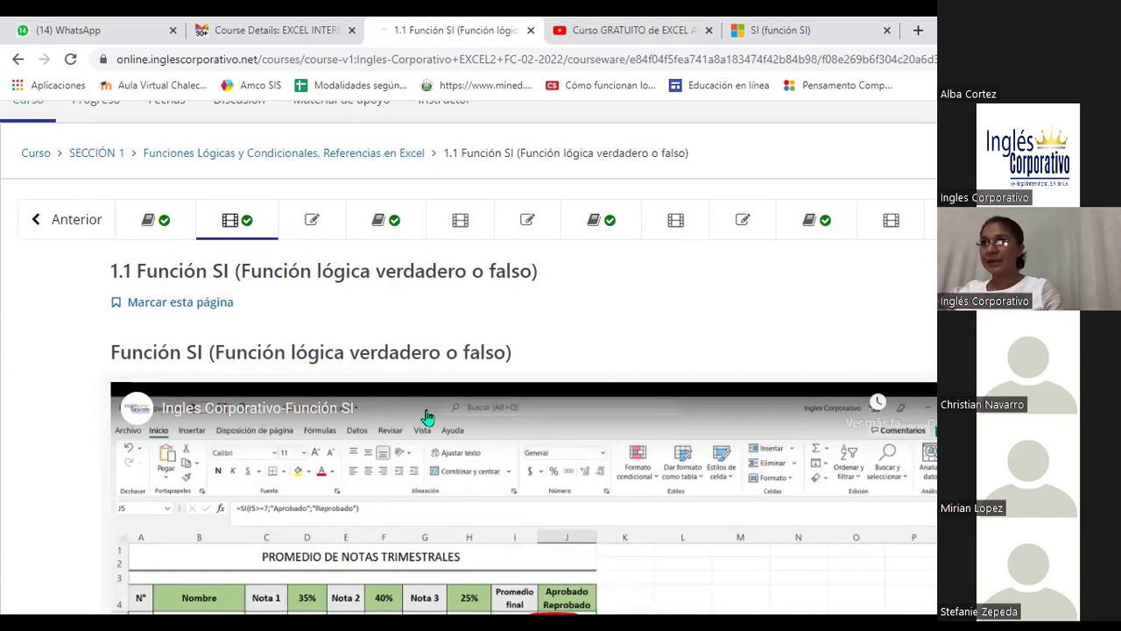
scroll(422, 403, up, 1)
scroll(422, 403, down, 1)
scroll(368, 368, down, 1)
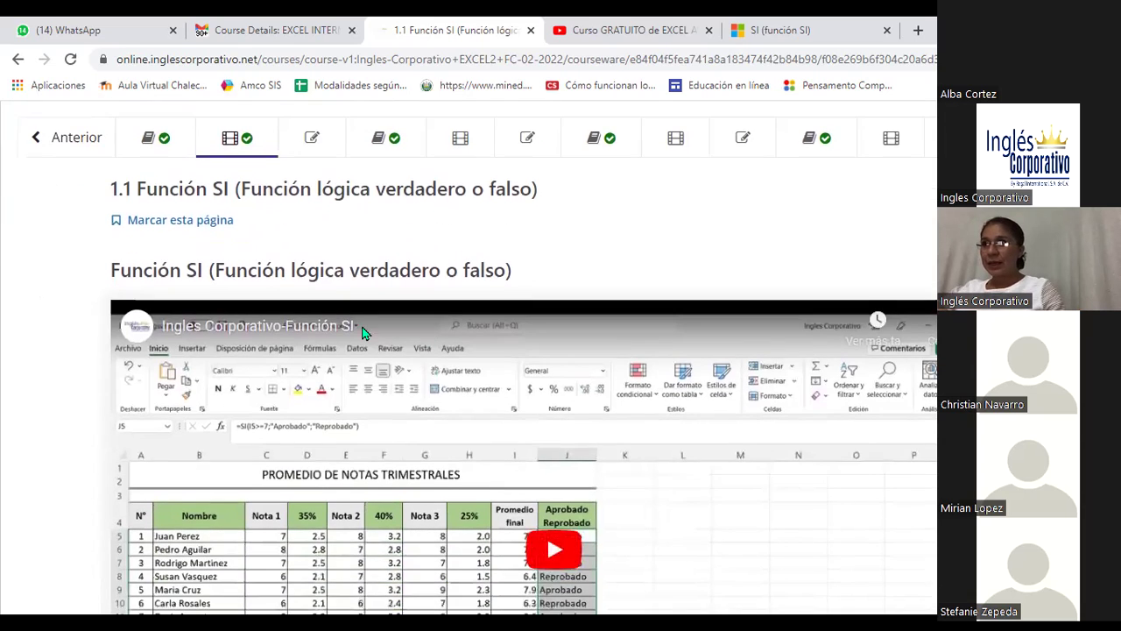
scroll(311, 328, down, 2)
scroll(358, 320, down, 1)
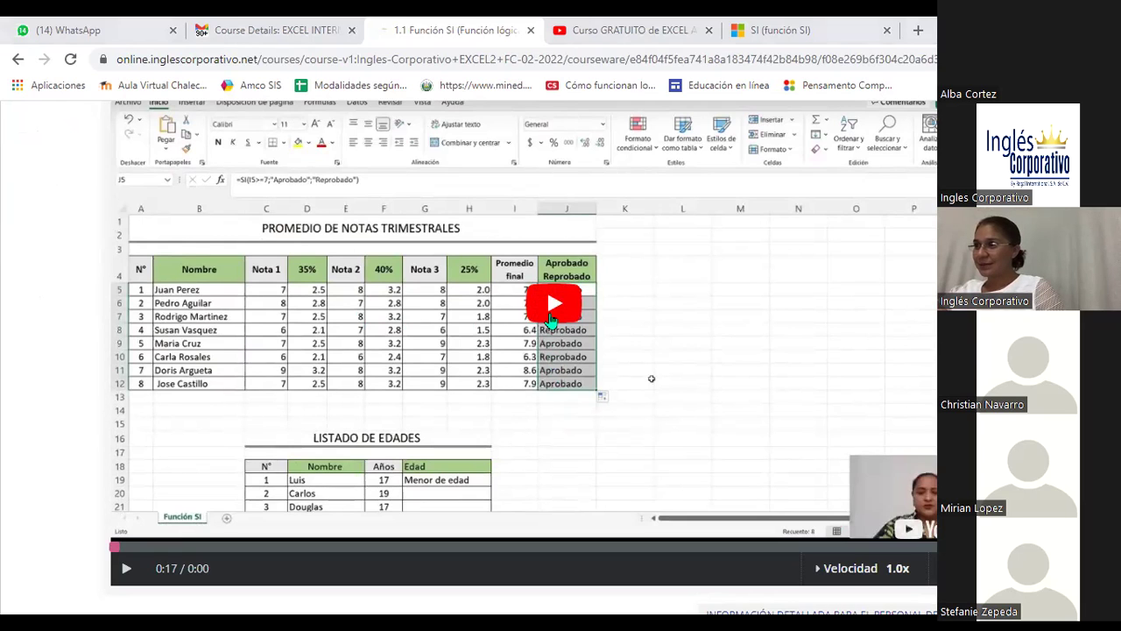
Play the lesson video, then rewind it to 0:00 and play it again from the start
click(550, 319)
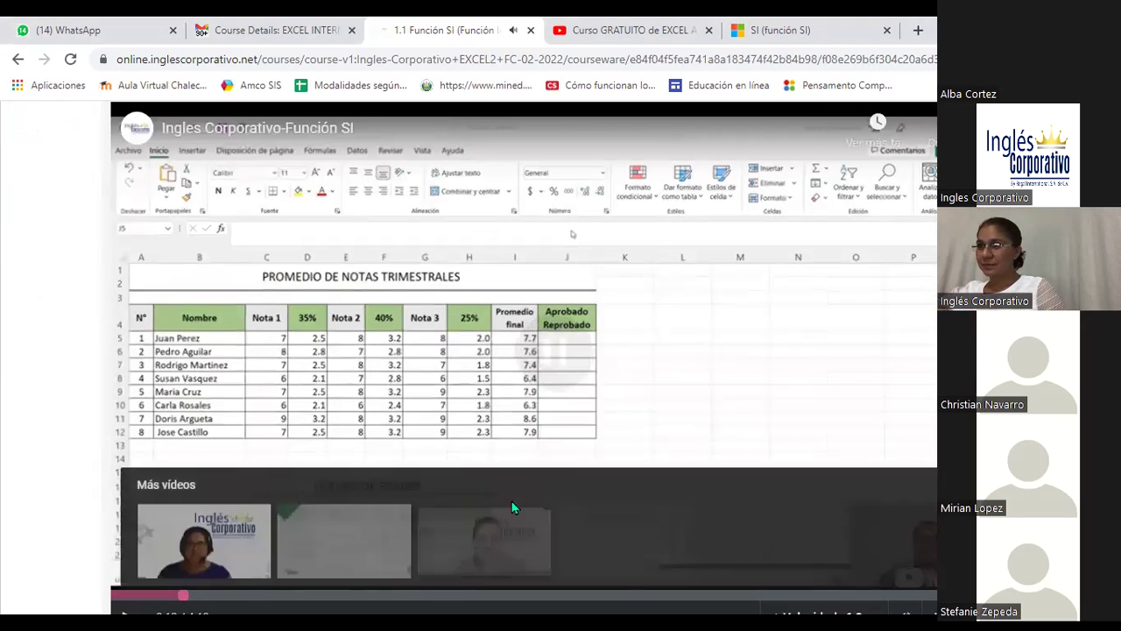
scroll(294, 477, down, 1)
drag(183, 513, 112, 514)
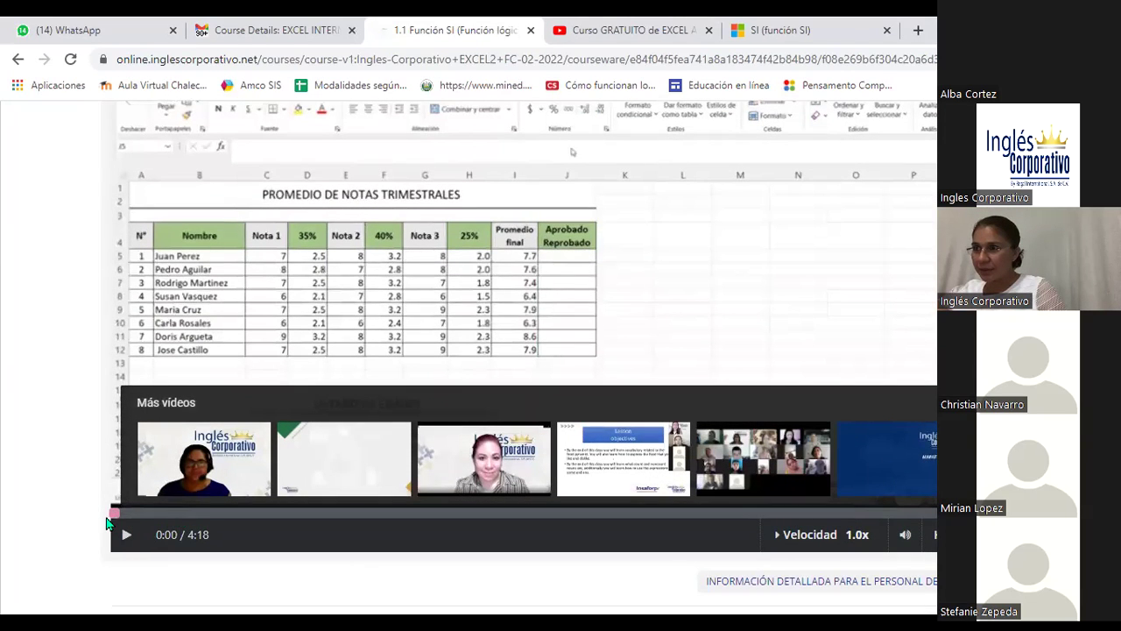
click(127, 536)
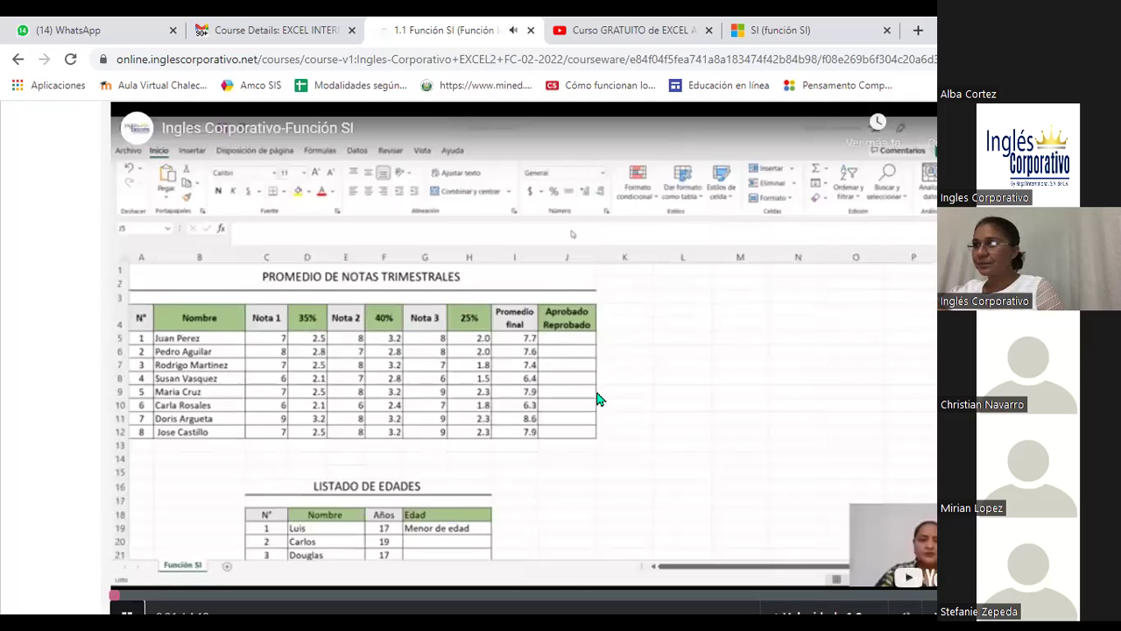
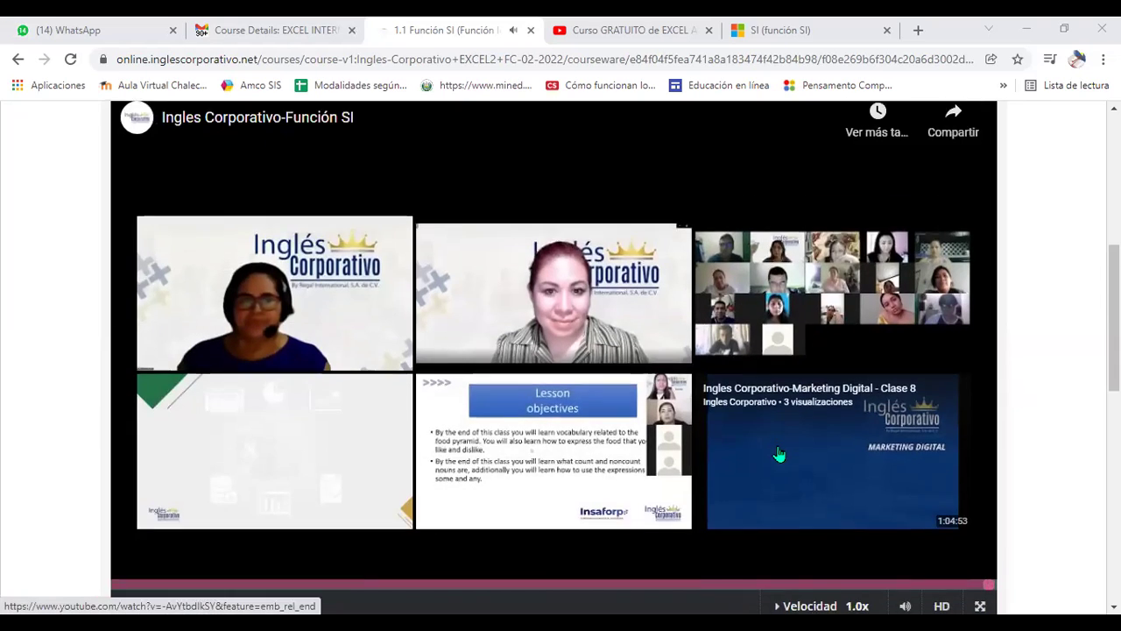
Scroll the Inglés Corporativo course page past the finished lesson video
scroll(779, 453, down, 2)
scroll(779, 453, down, 2)
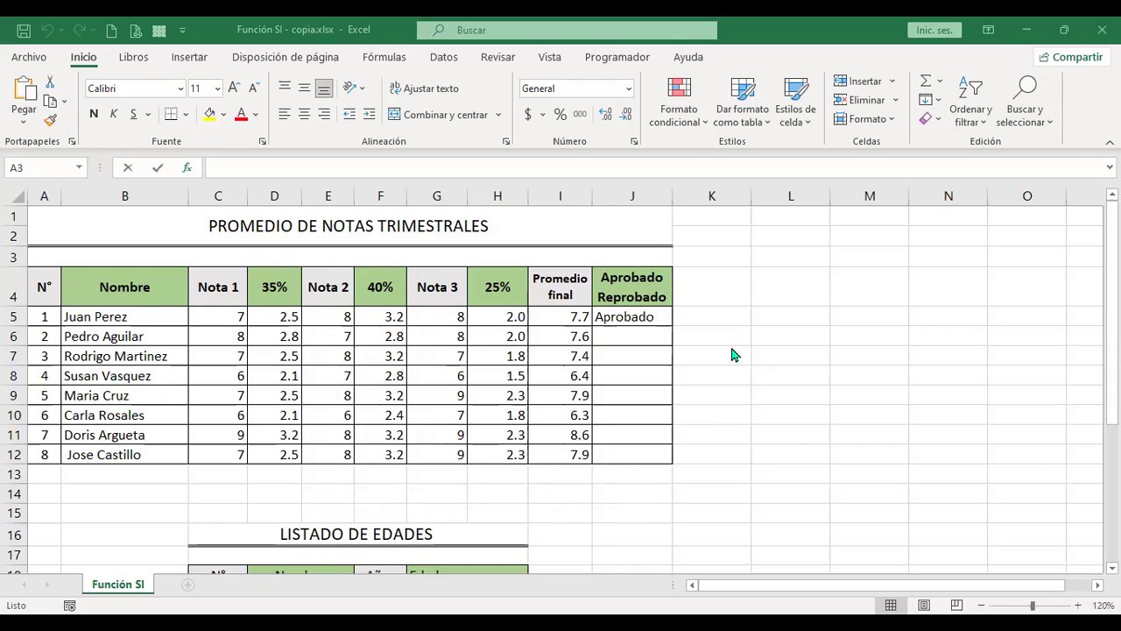
Fill J5's SI formula down to J12, grading each student Aprobado or Reprobado against 7.5
click(646, 318)
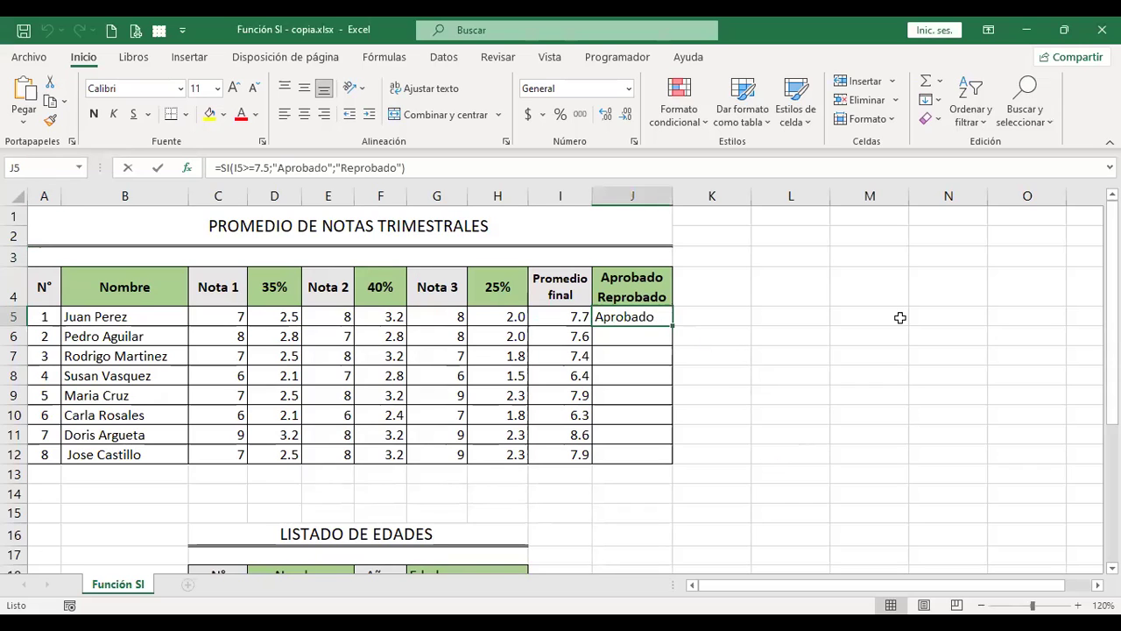
key(F2)
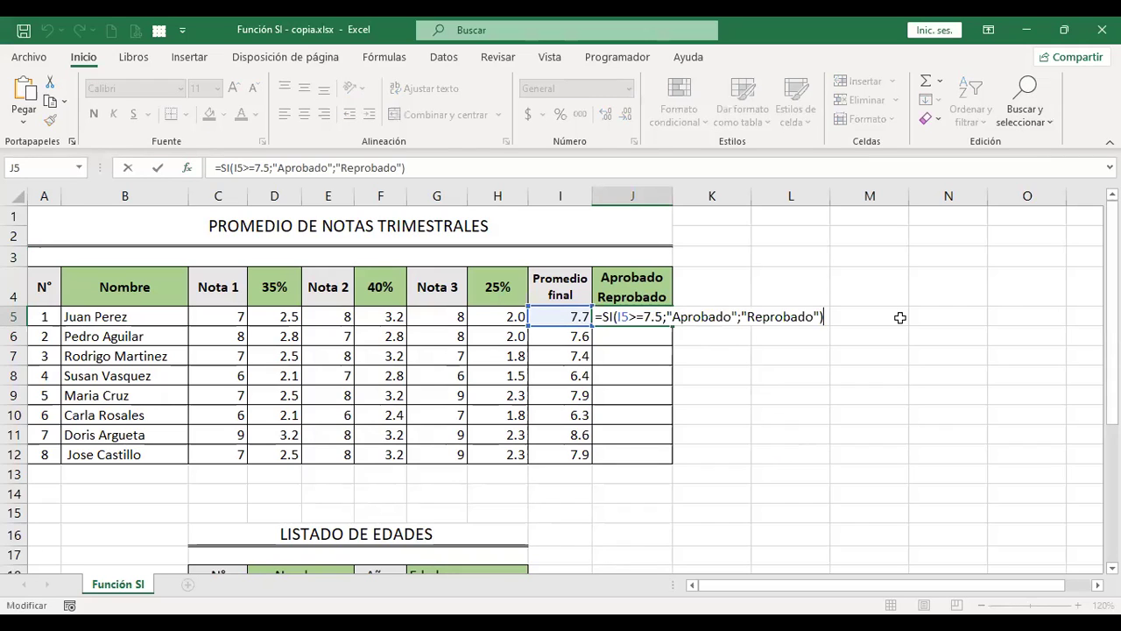
key(Escape)
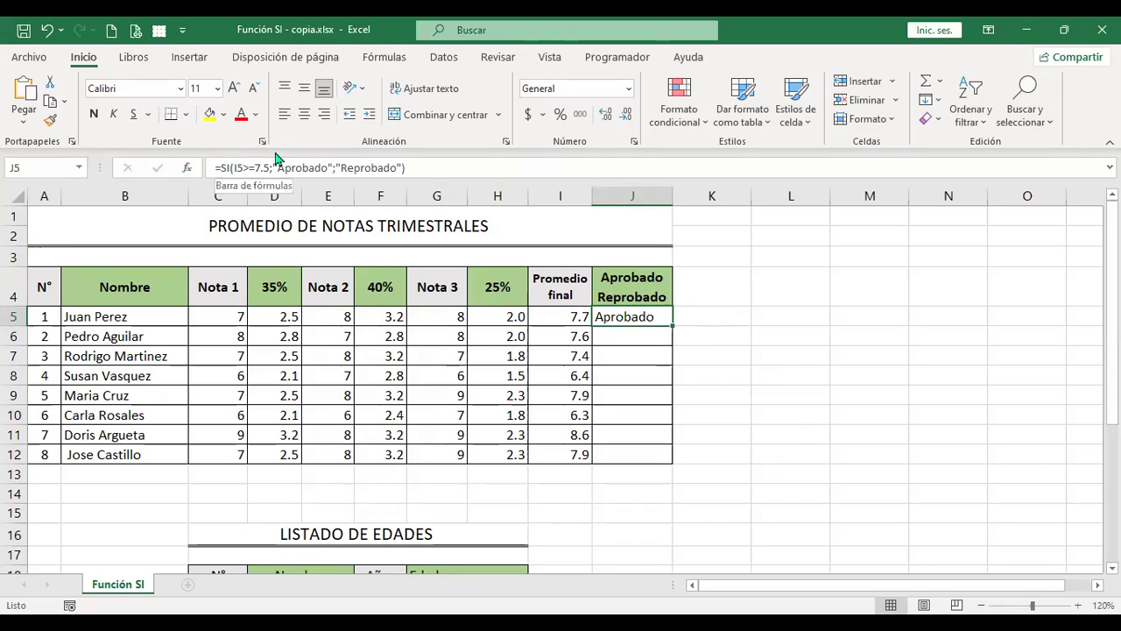
key(F2)
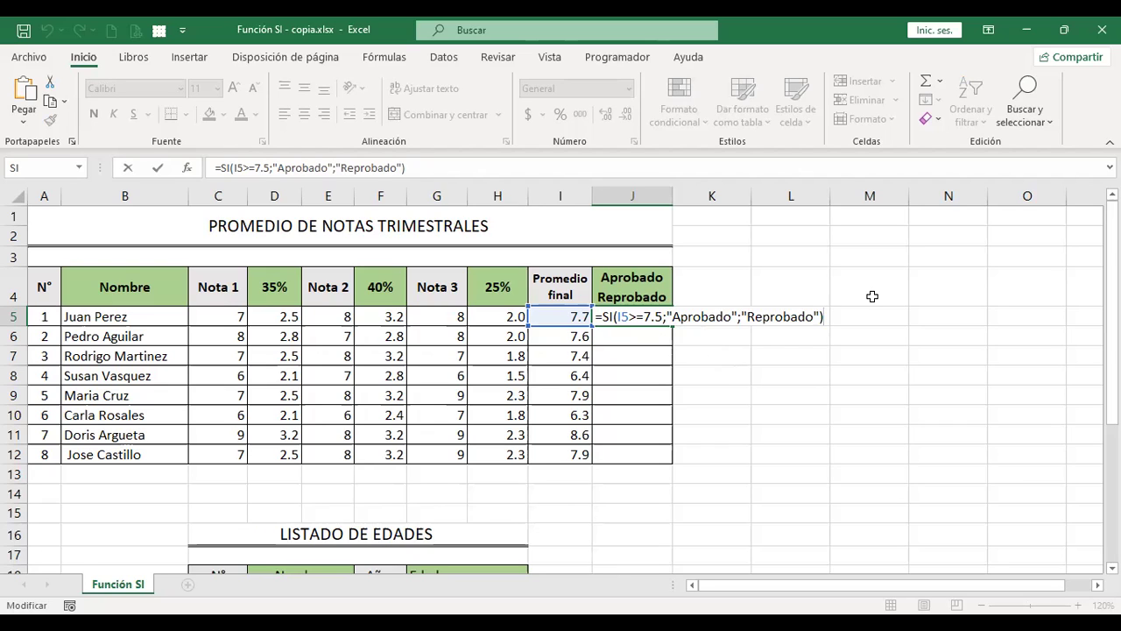
key(Return)
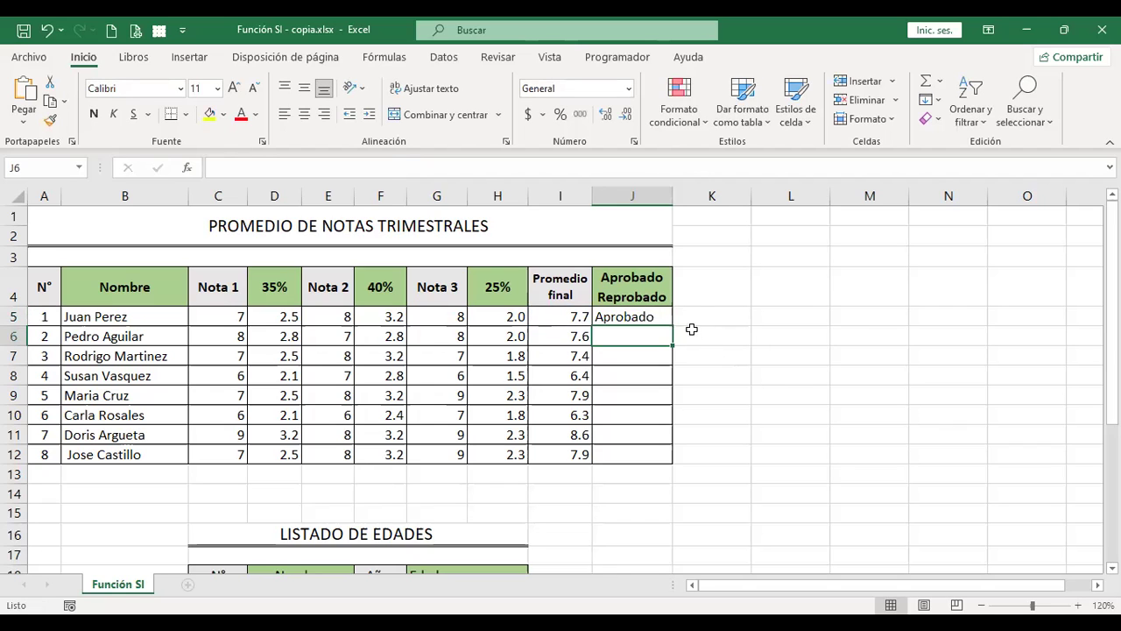
click(656, 319)
double_click(670, 325)
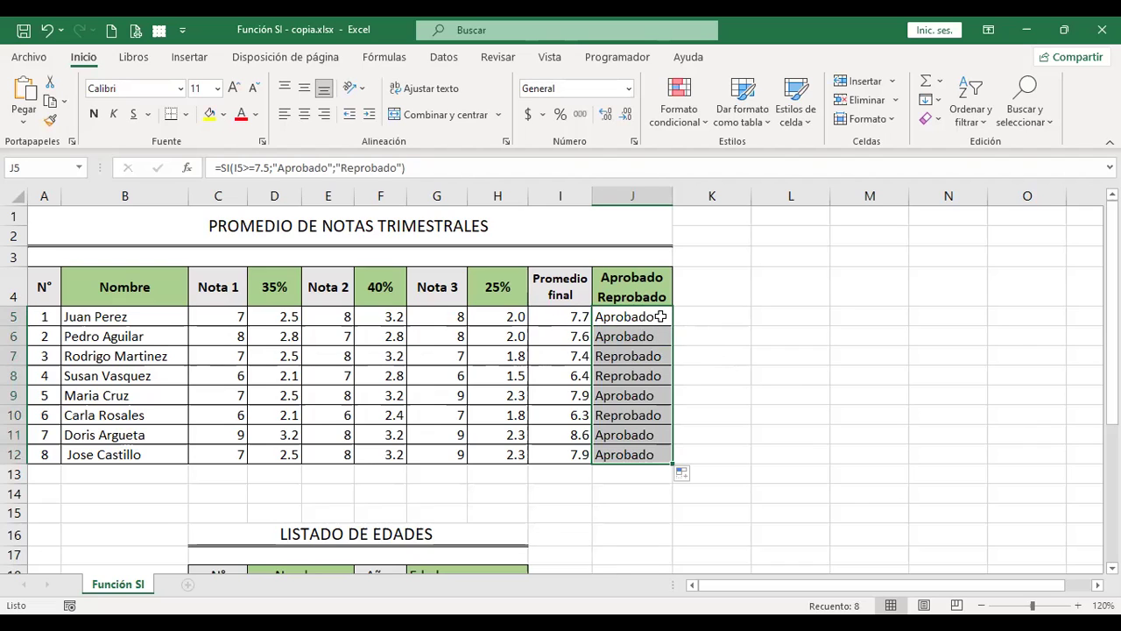
click(558, 314)
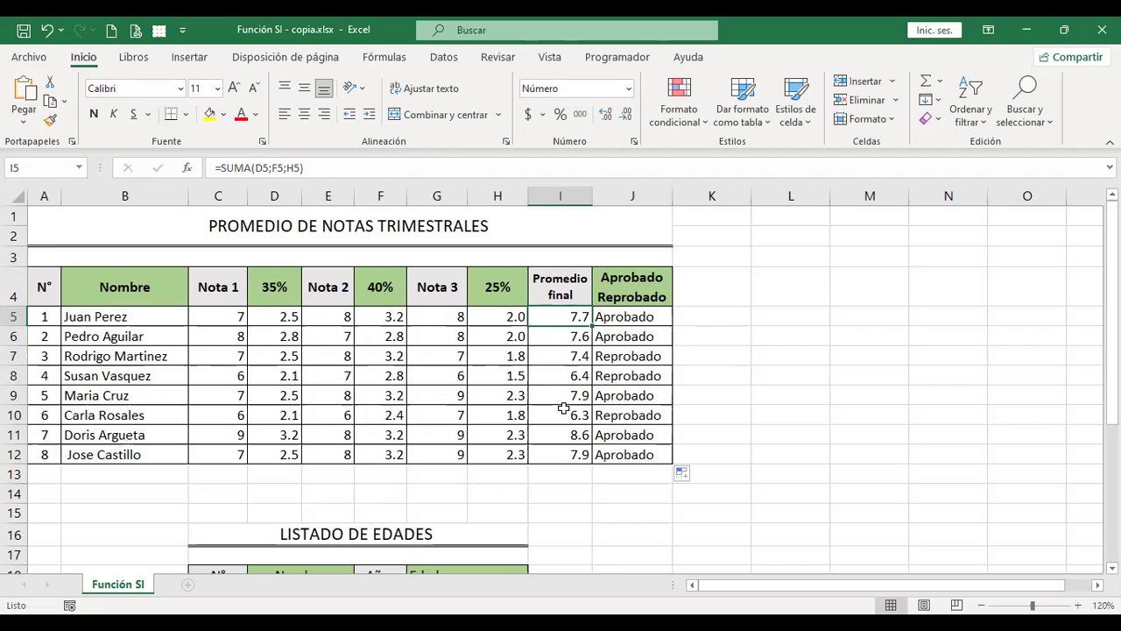
key(F2)
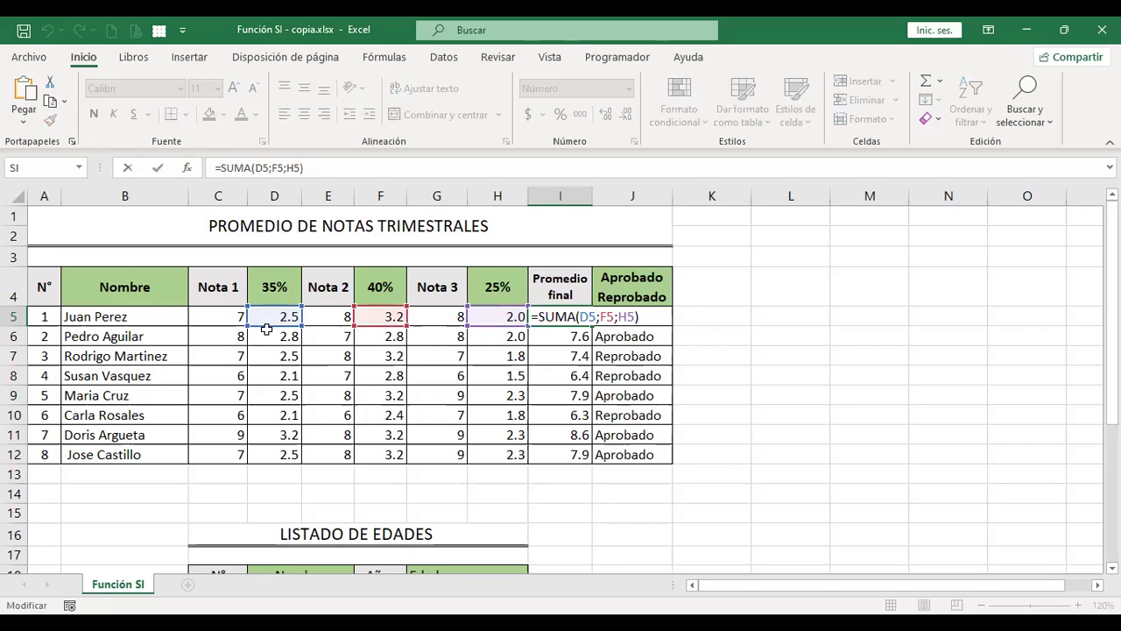
click(815, 316)
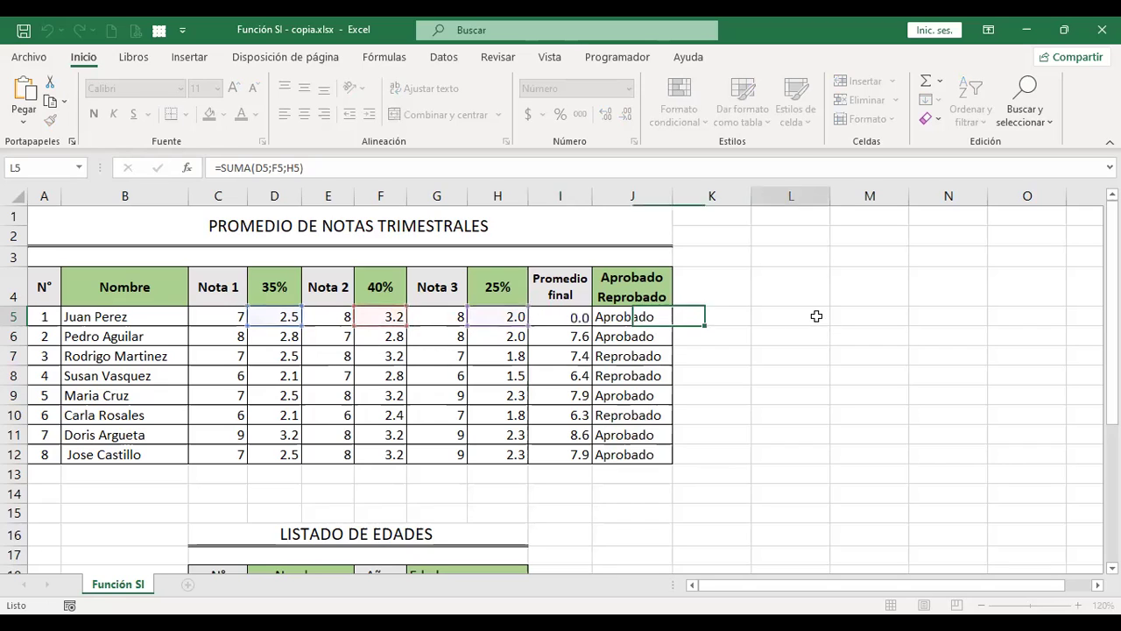
click(233, 317)
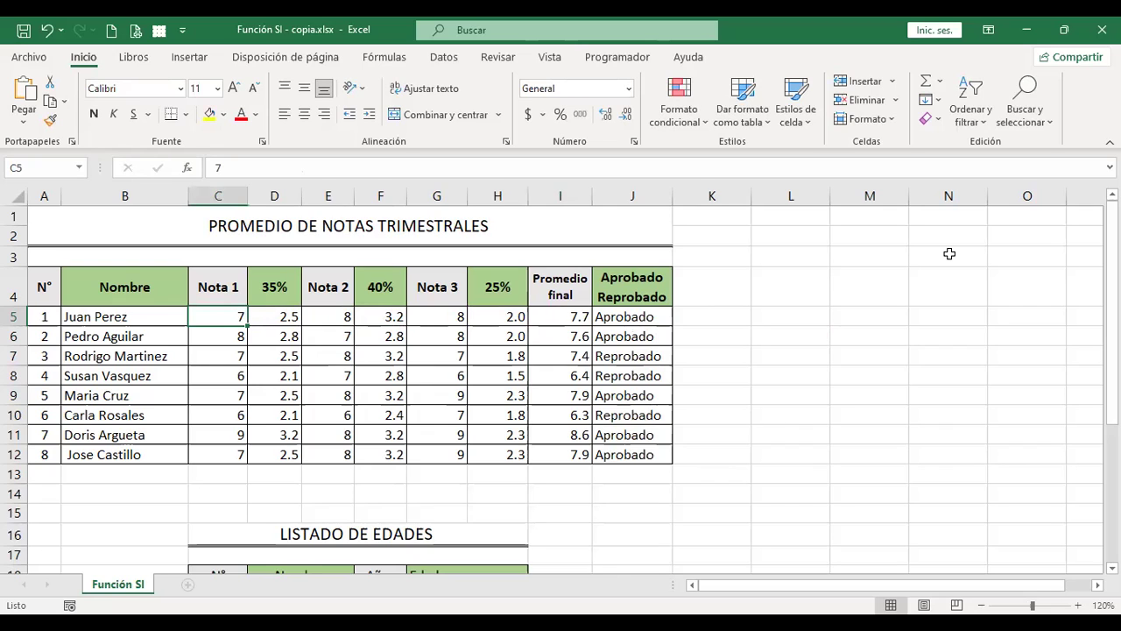
text(10)
key(Right)
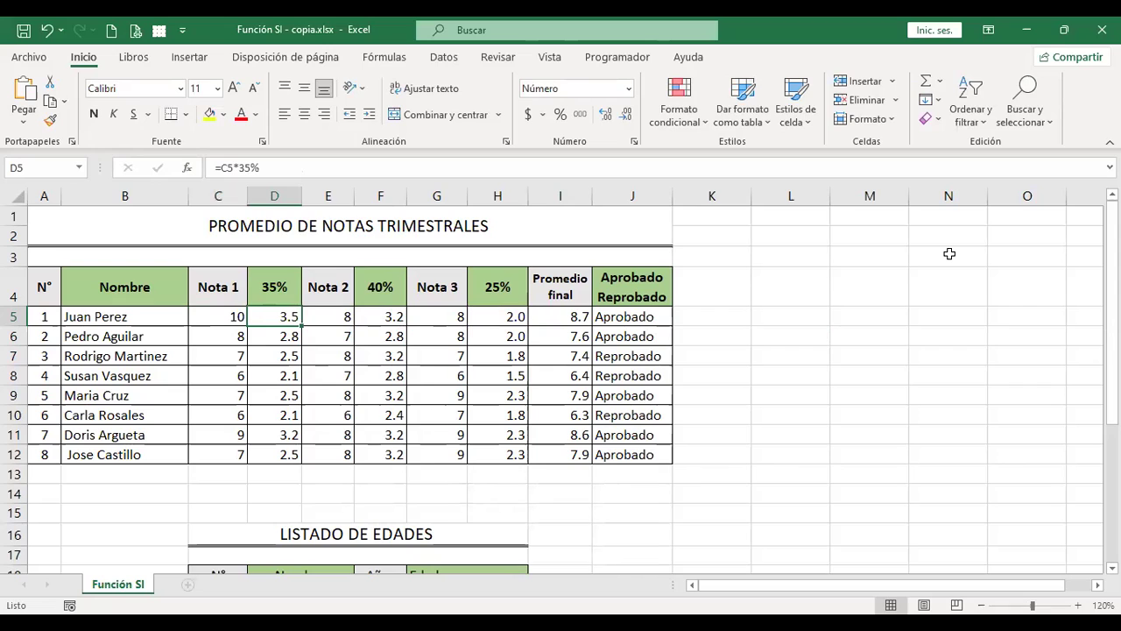
key(Left)
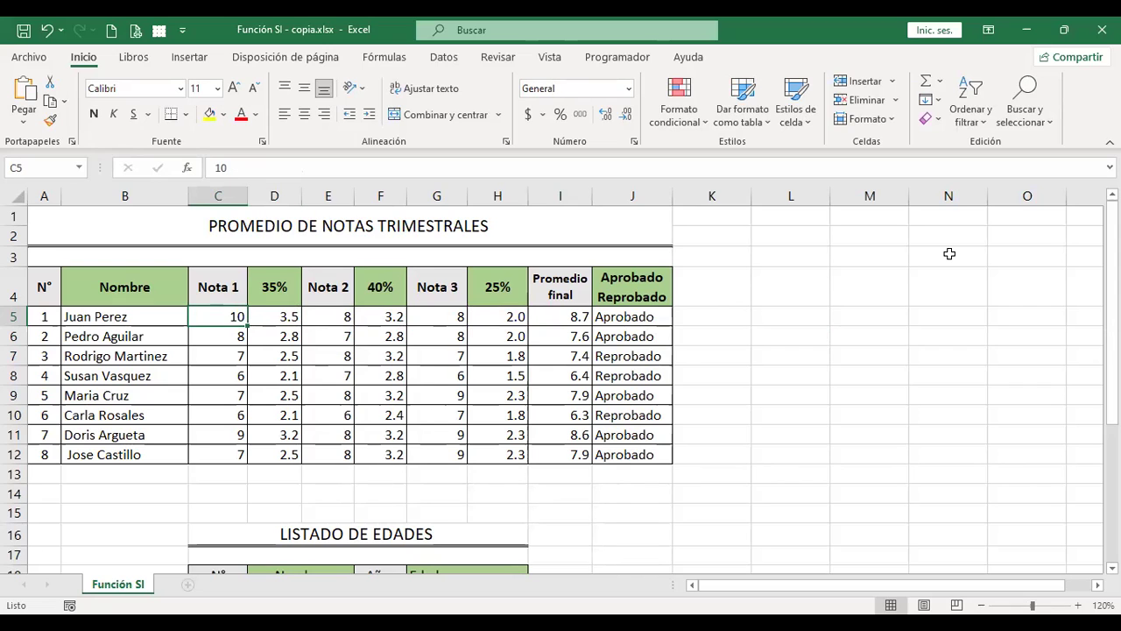
text(2)
key(Right)
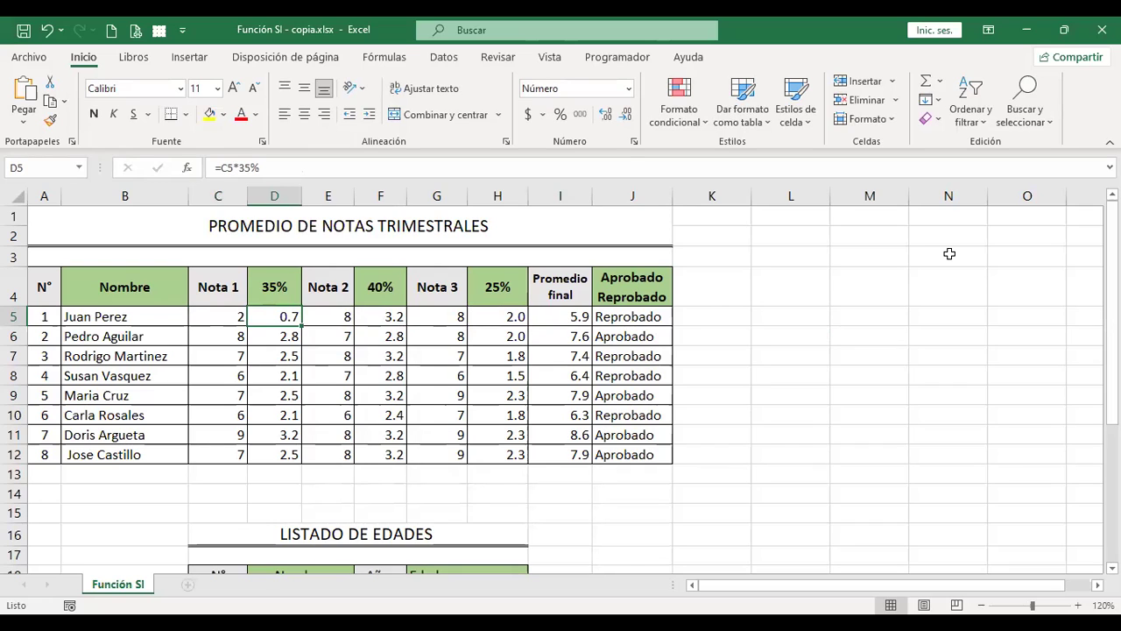
key(Left)
text(7)
key(Right)
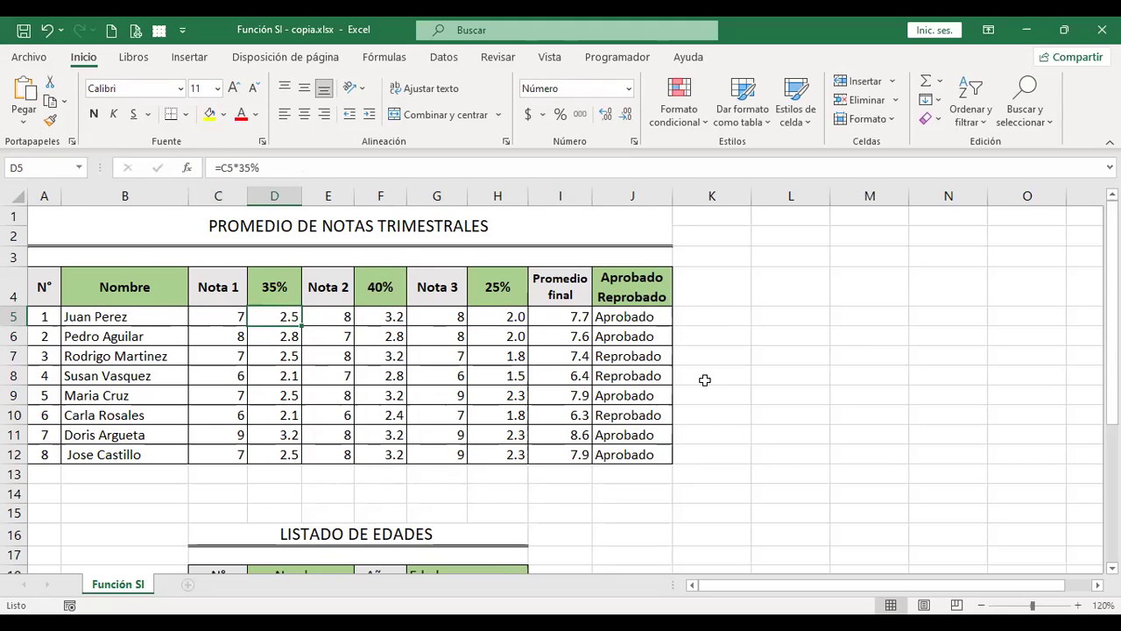
Fill G19's =SI(F19>=18;"Mayor de edad";"Menor de edad") formula down through G25
scroll(705, 380, down, 3)
scroll(705, 380, down, 1)
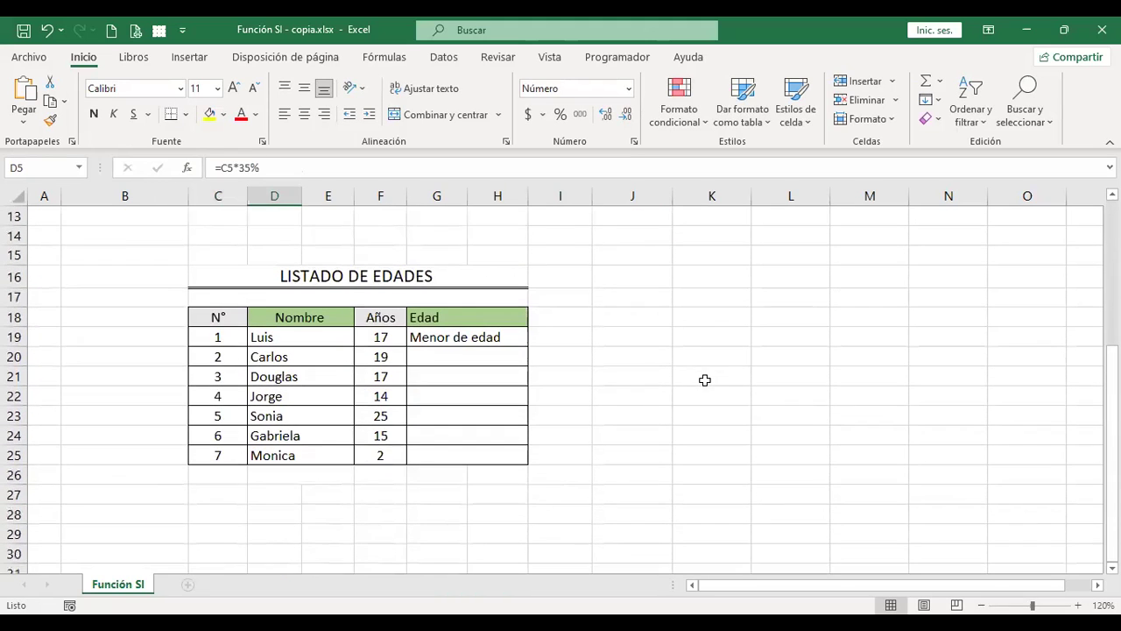
click(480, 342)
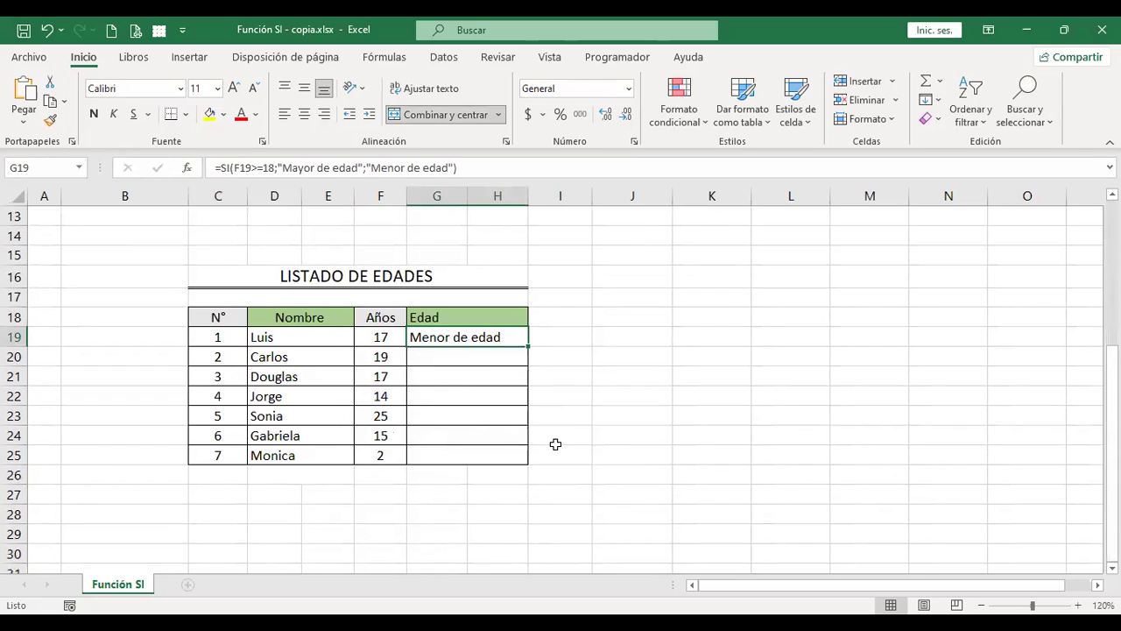
key(F2)
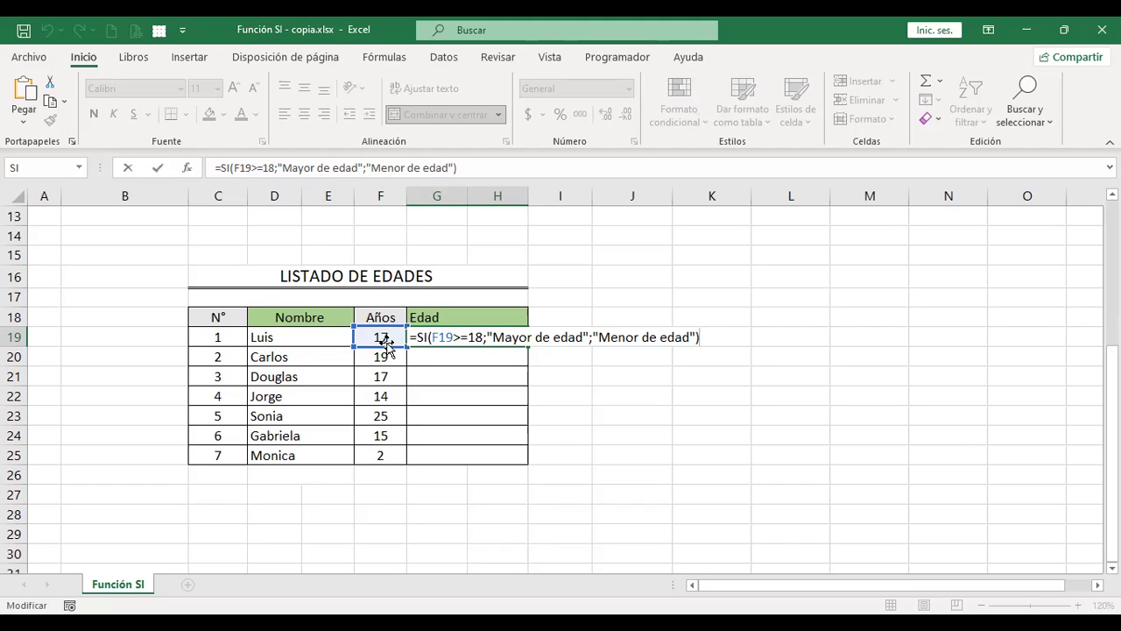
key(Return)
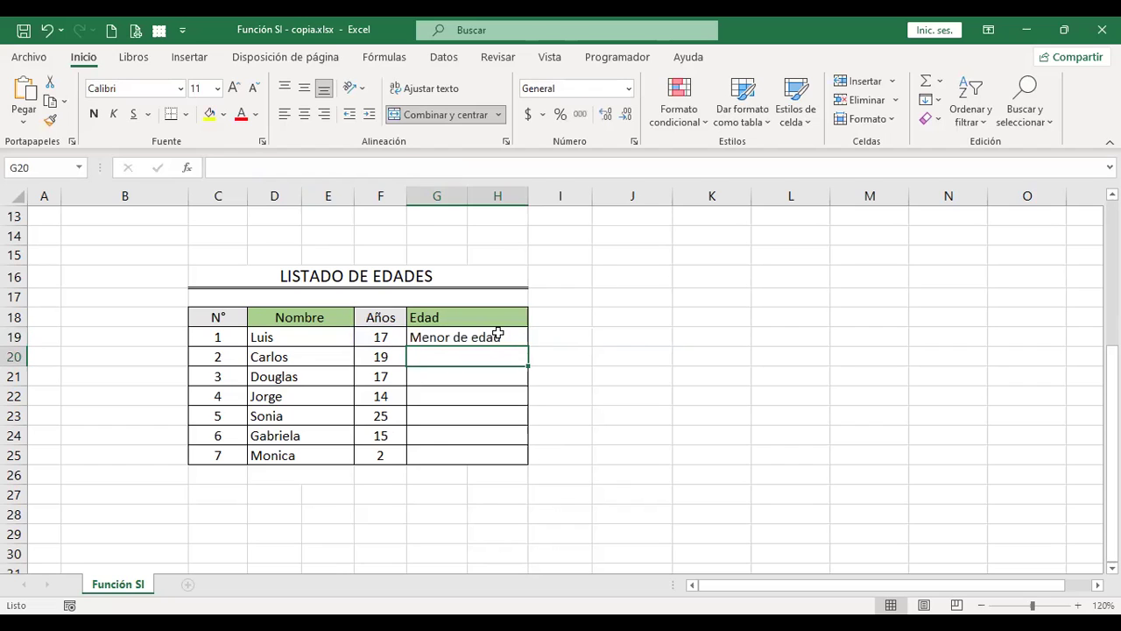
click(499, 332)
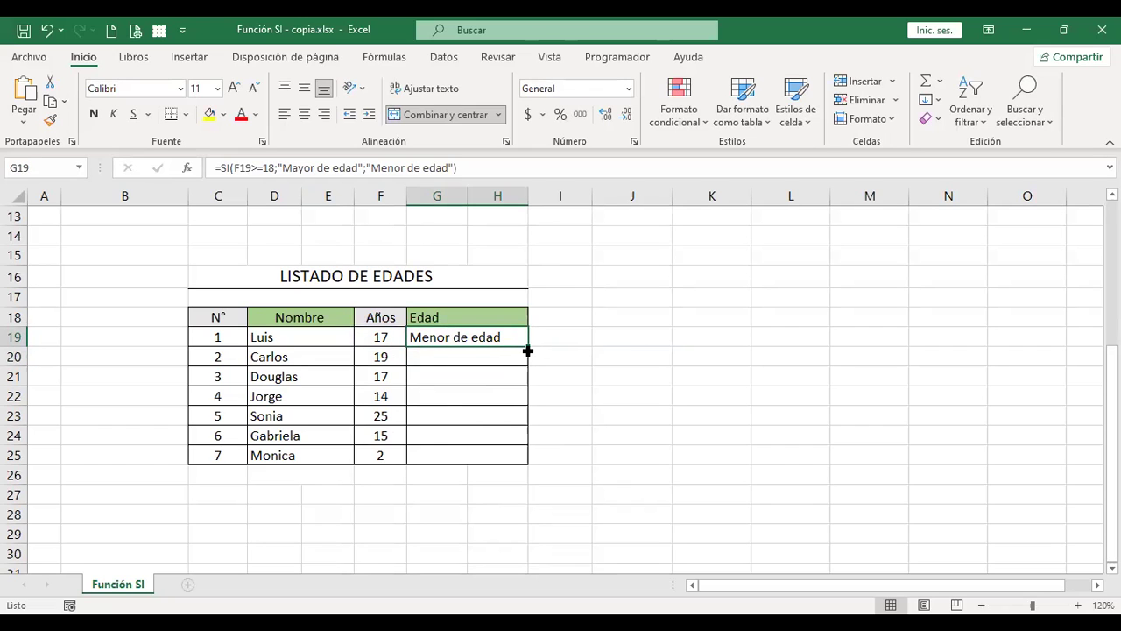
double_click(528, 350)
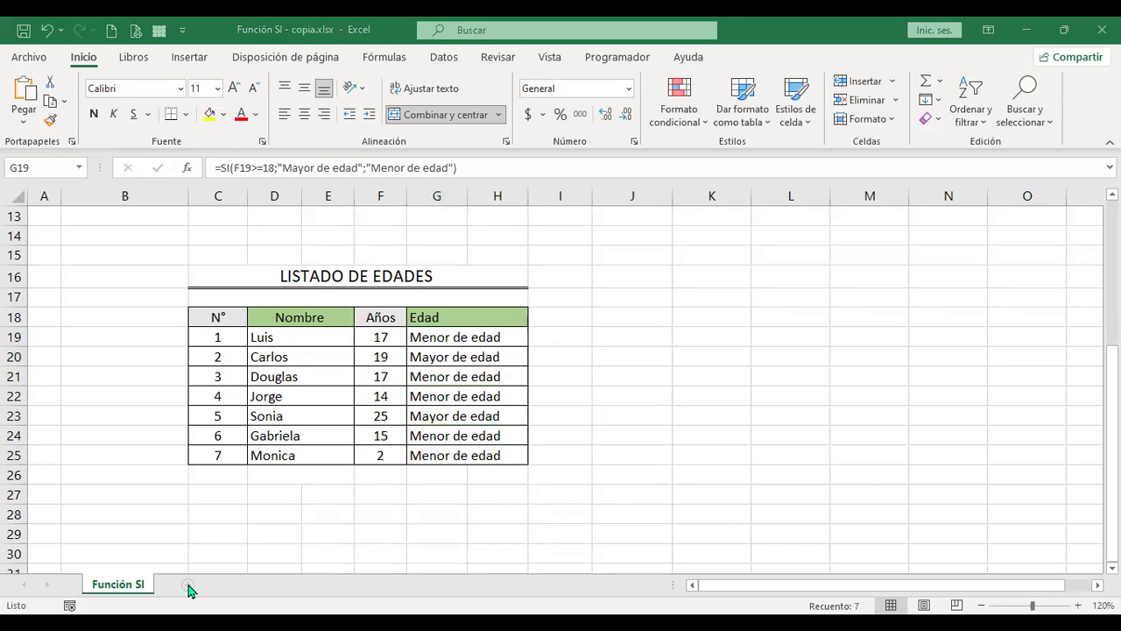
click(193, 552)
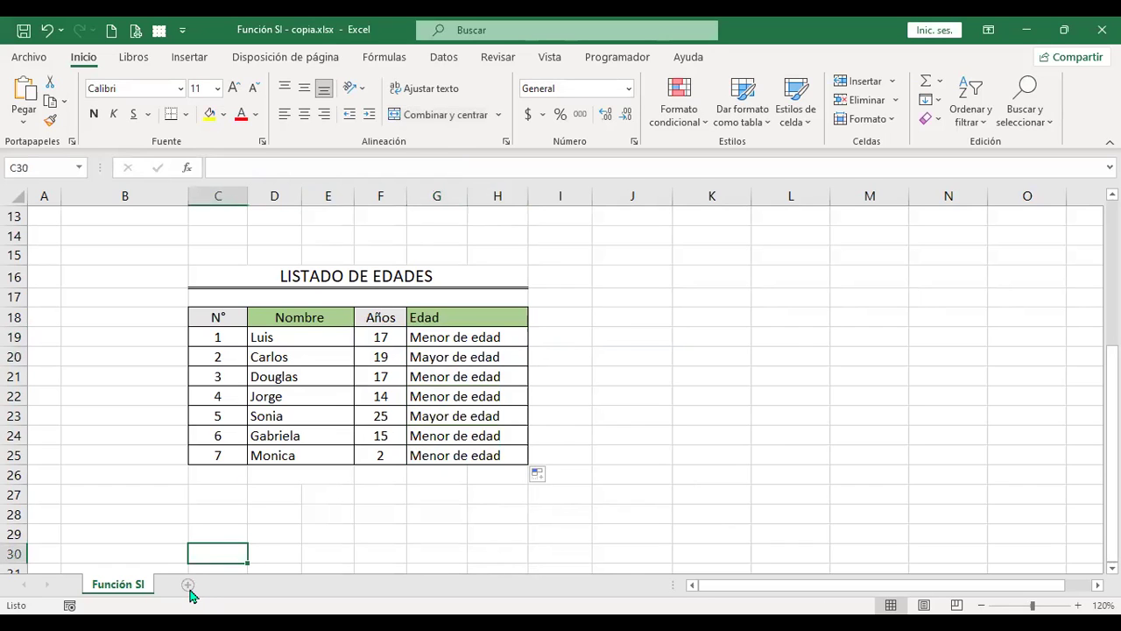
Add a new worksheet and set the whole sheet's font size to 16
click(188, 585)
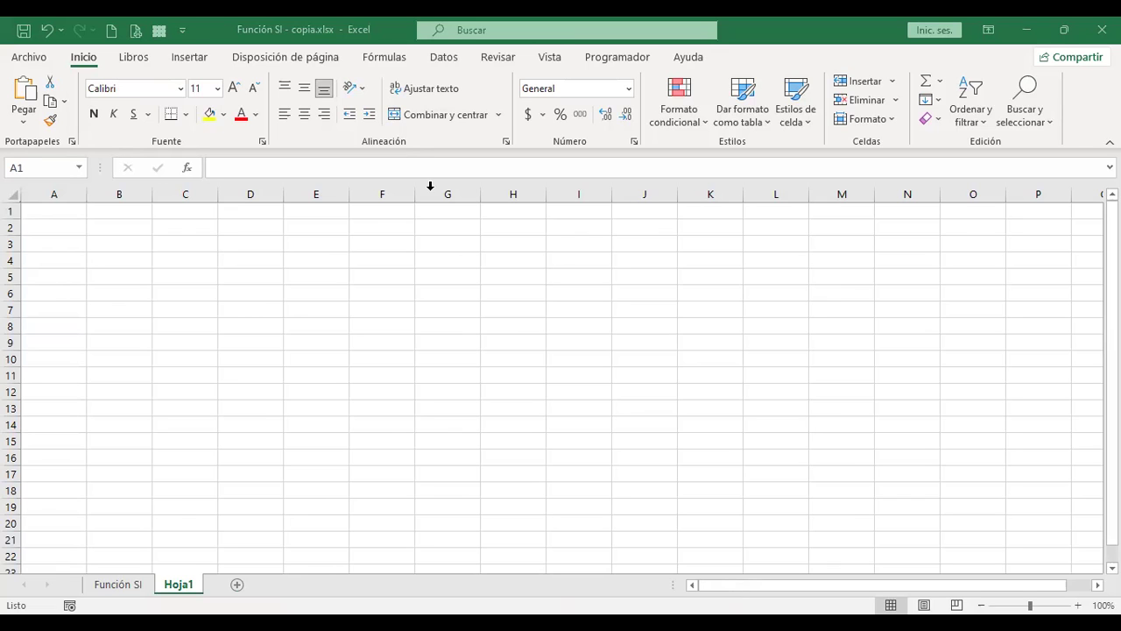
click(11, 194)
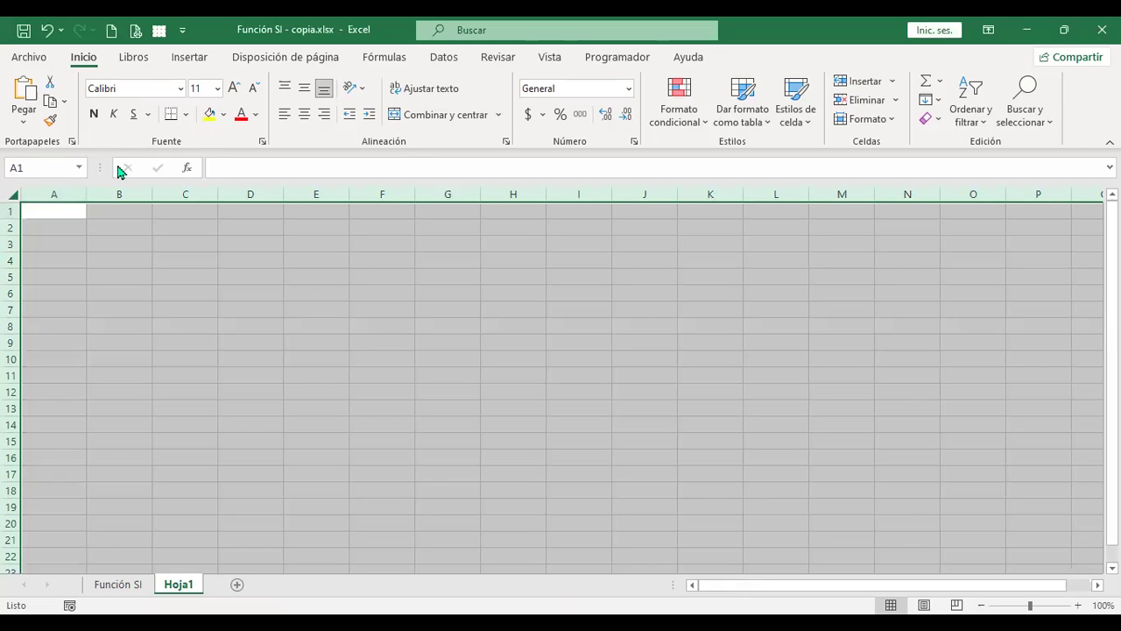
triple_click(235, 88)
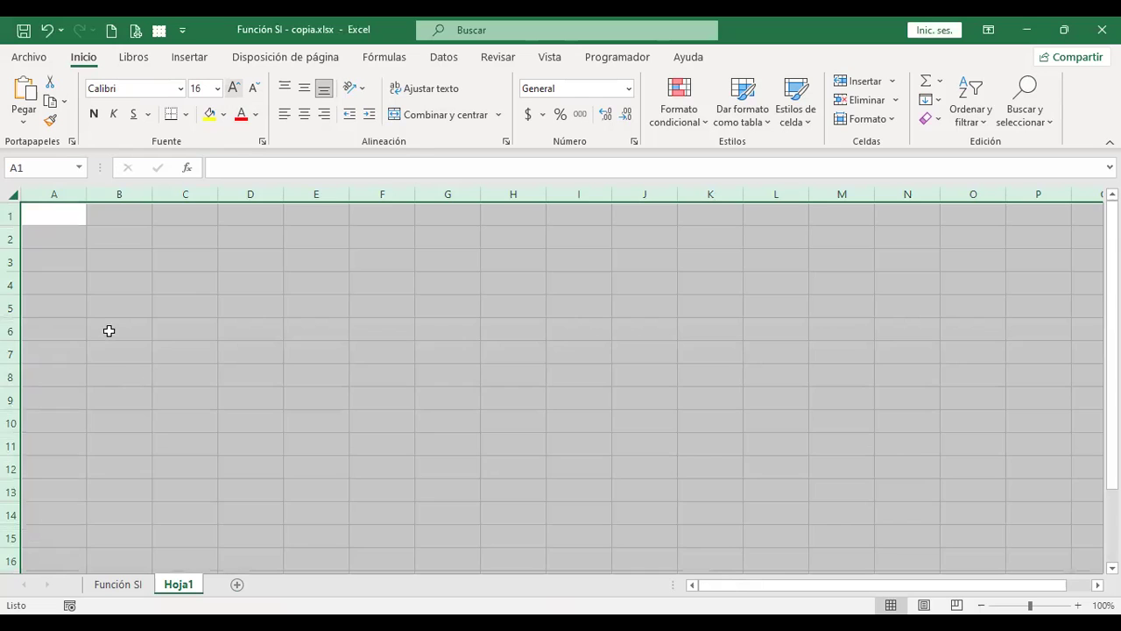
ctrl+scroll(108, 330, up, 1)
ctrl+scroll(108, 330, up, 1)
Enter headers Producto, Código and Estado in A1:C1 and autofit column A
click(86, 211)
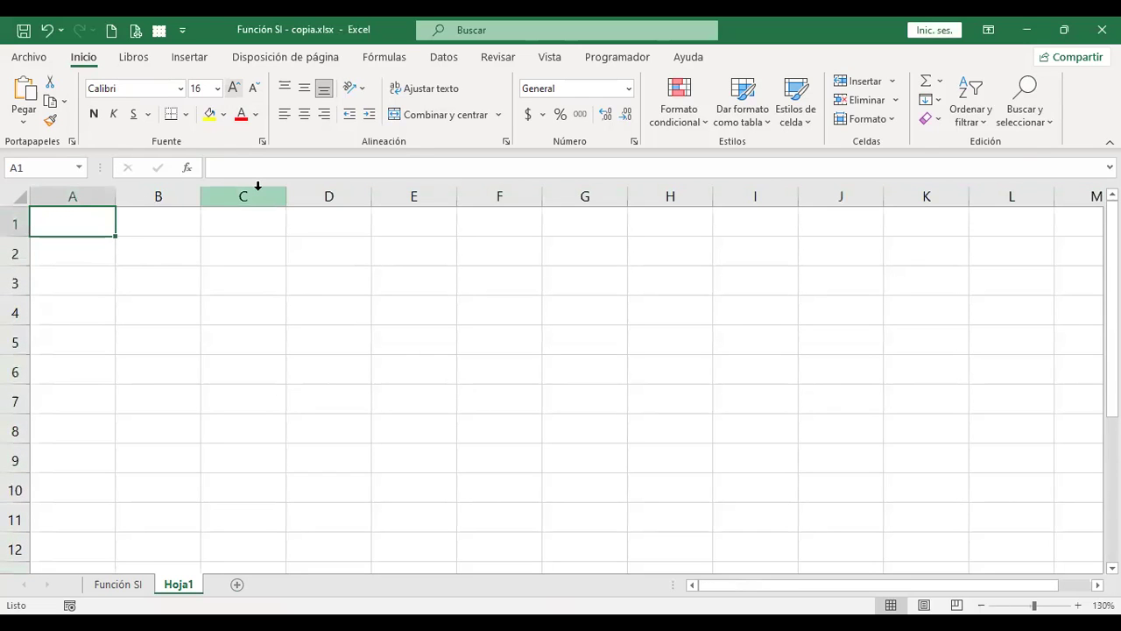
text(Product)
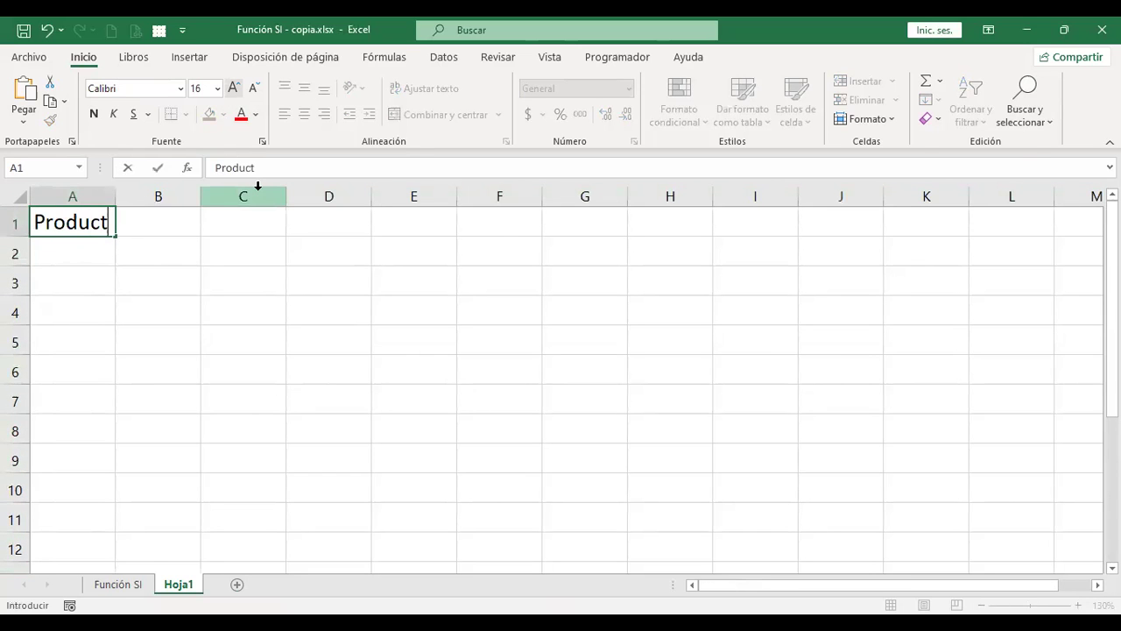
text(o)
key(Tab)
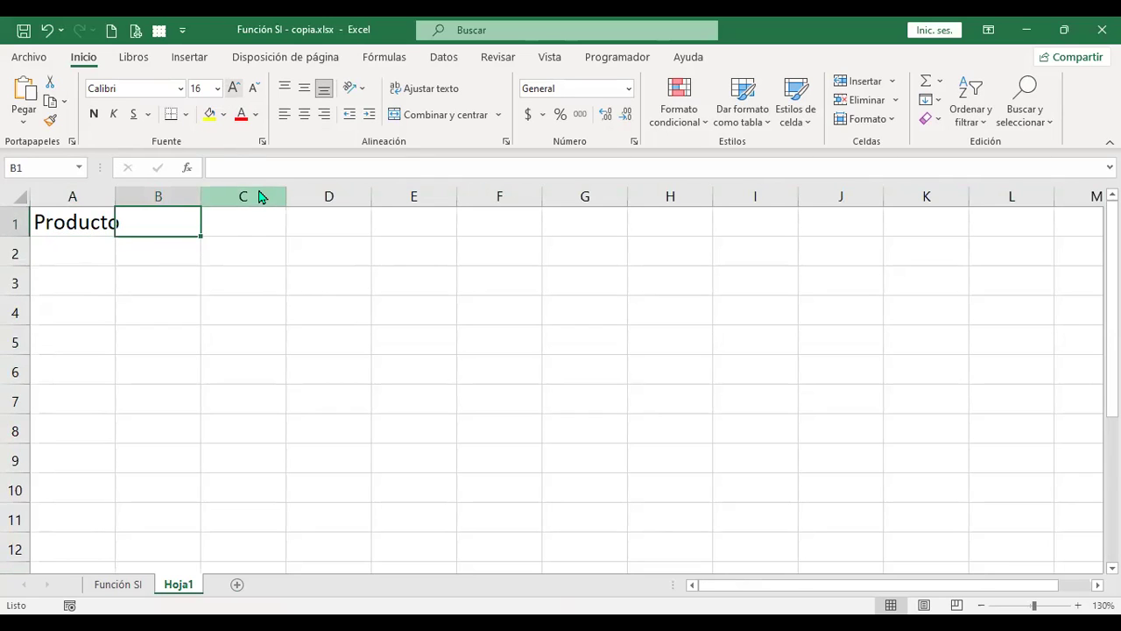
click(259, 197)
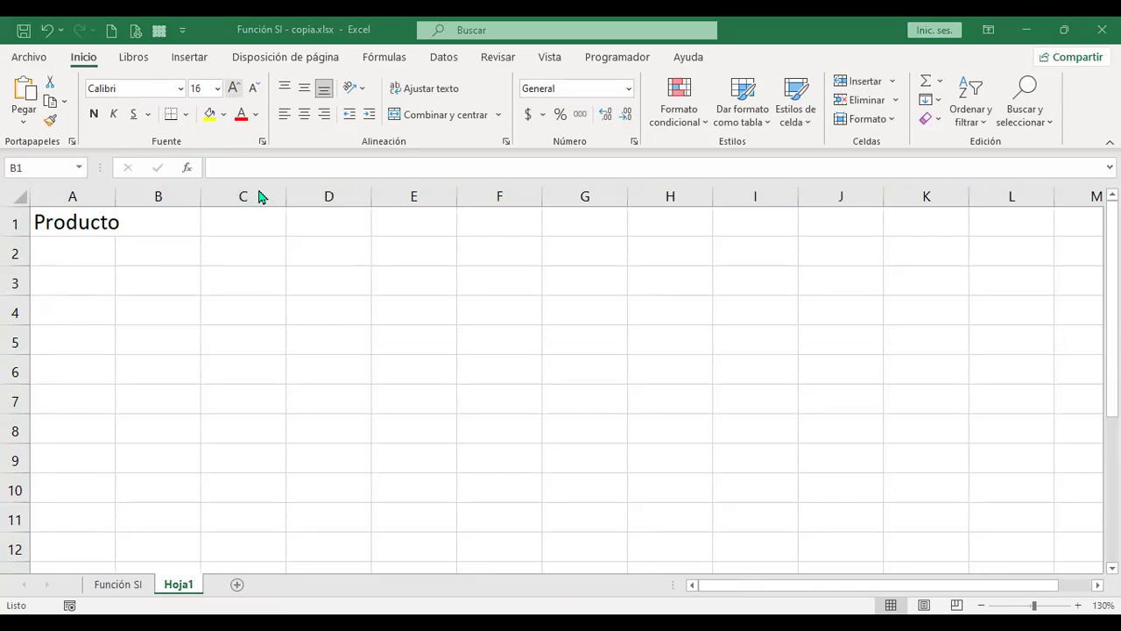
text(Código)
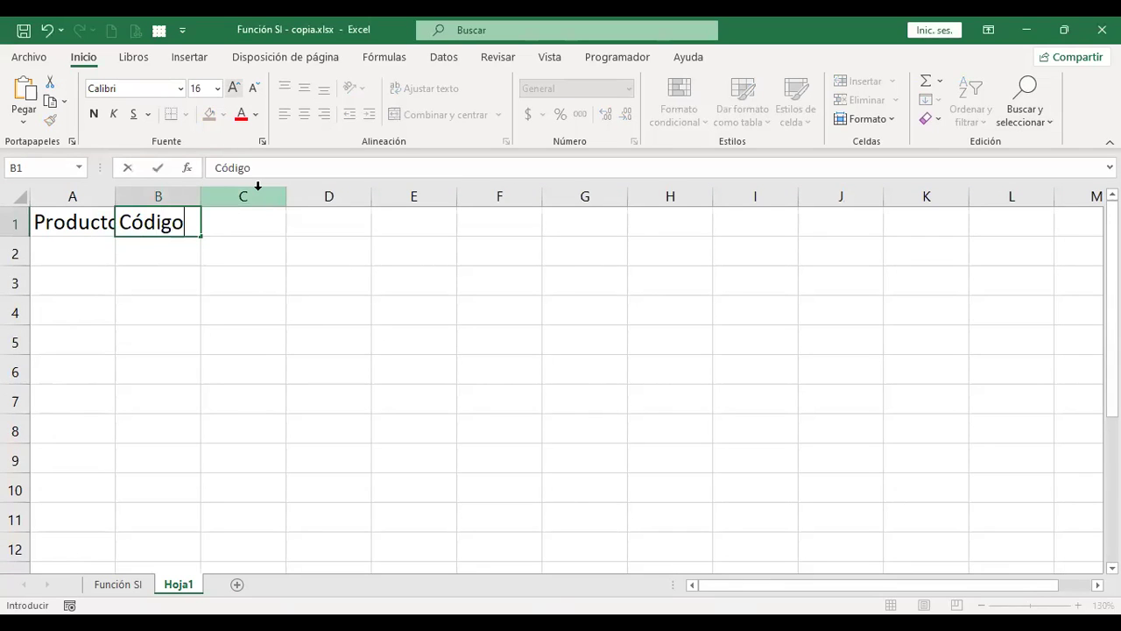
key(Tab)
text(Estado)
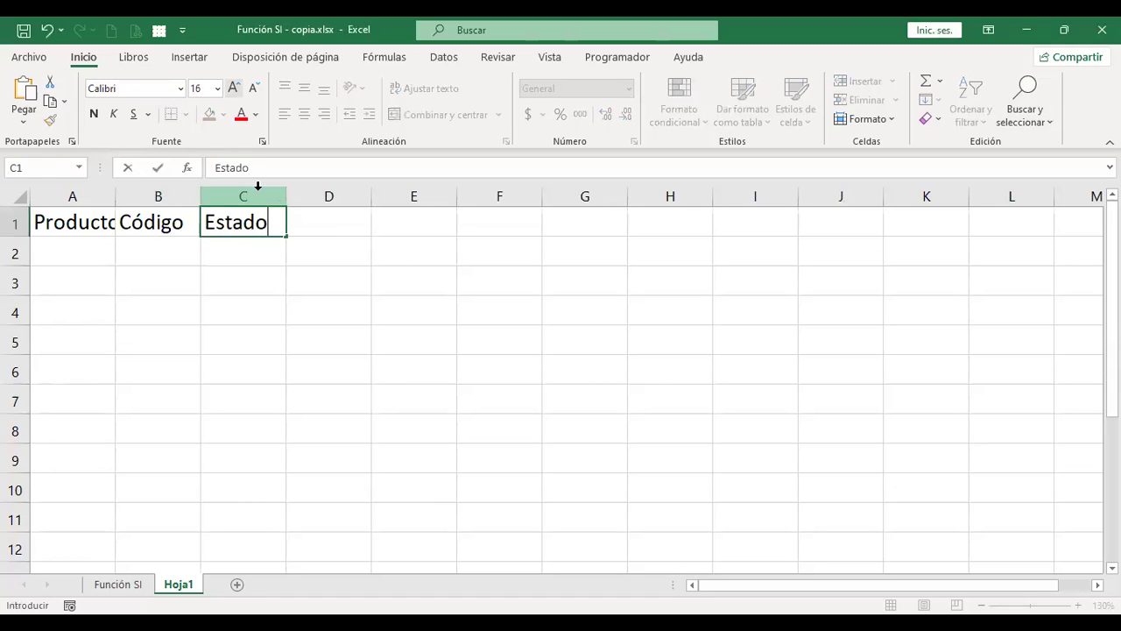
key(Return)
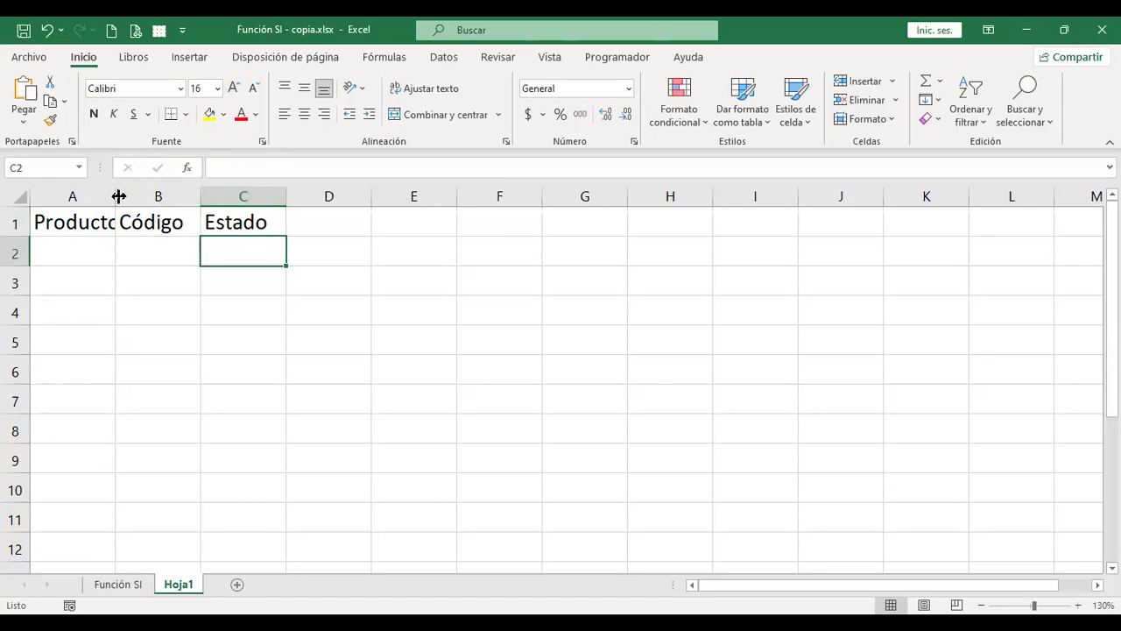
double_click(118, 196)
Enter Producto 1 in cell A2
key(Home)
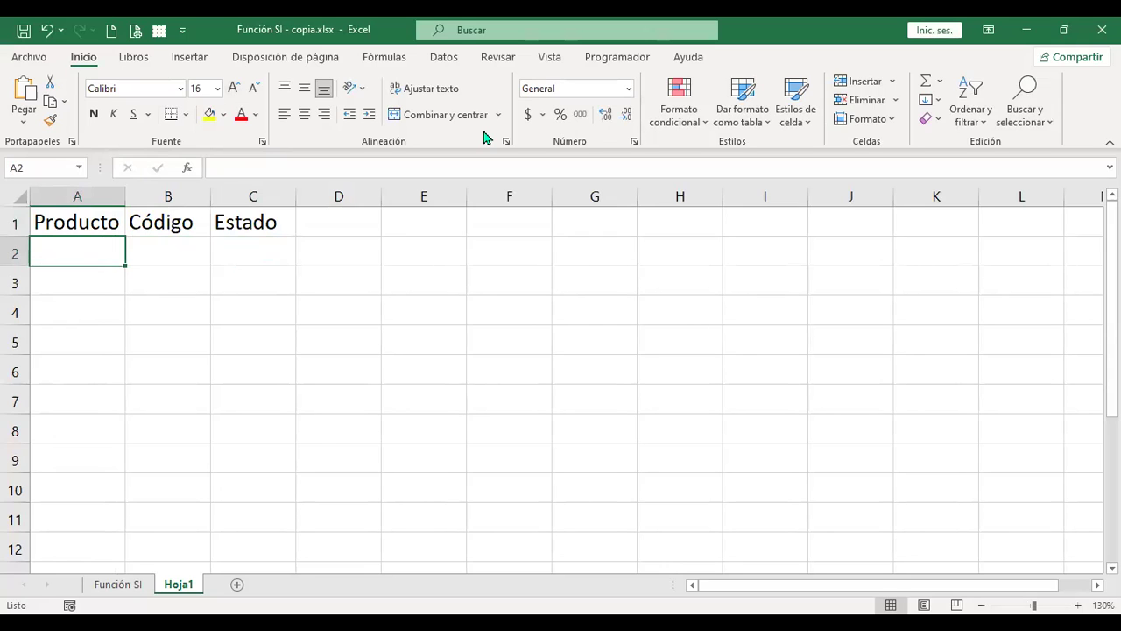
text(Producto)
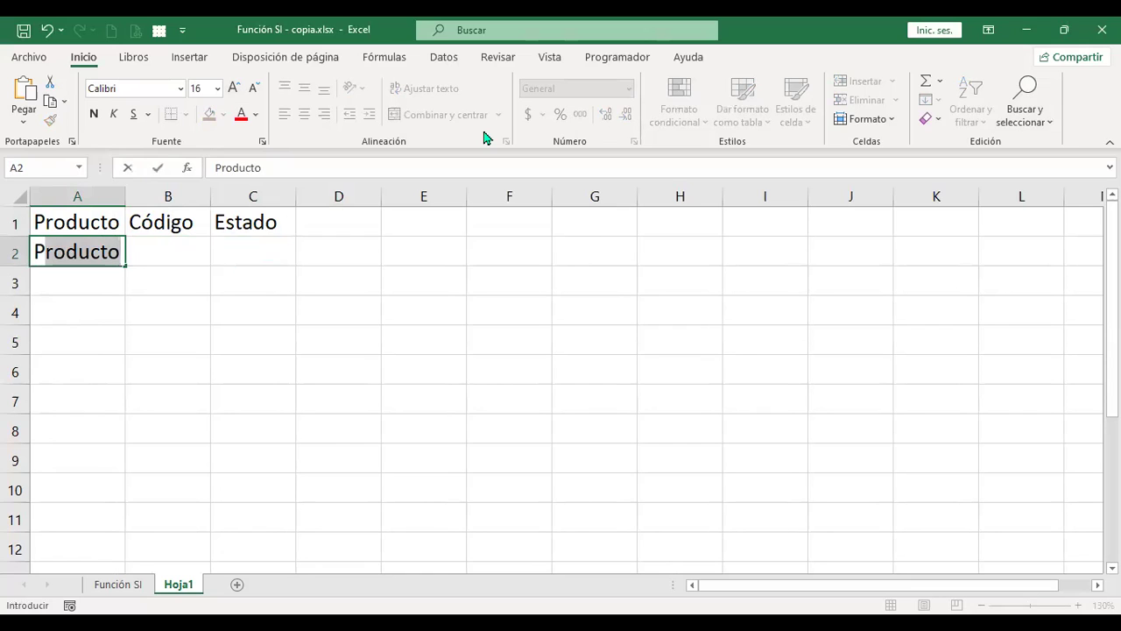
key(Tab)
key(shift+Tab)
key(F2)
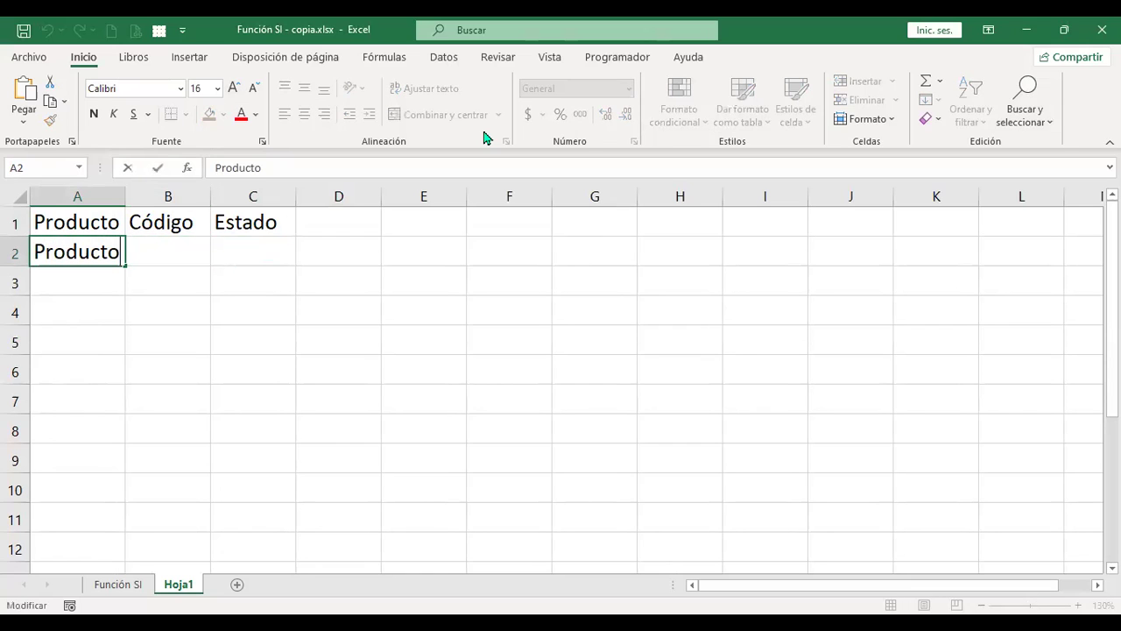
text(1)
key(Return)
key(Up)
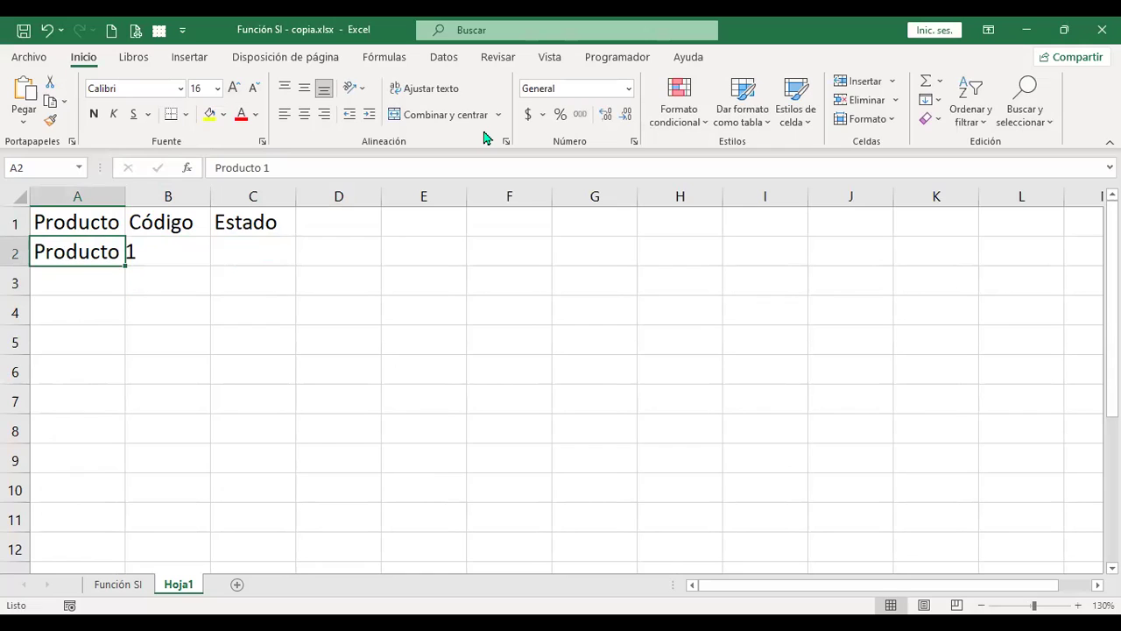
key(Down)
Copy Producto 1 into A3 and change it to Producto 2
key(Up)
key(ctrl+c)
key(Down)
key(ctrl+v)
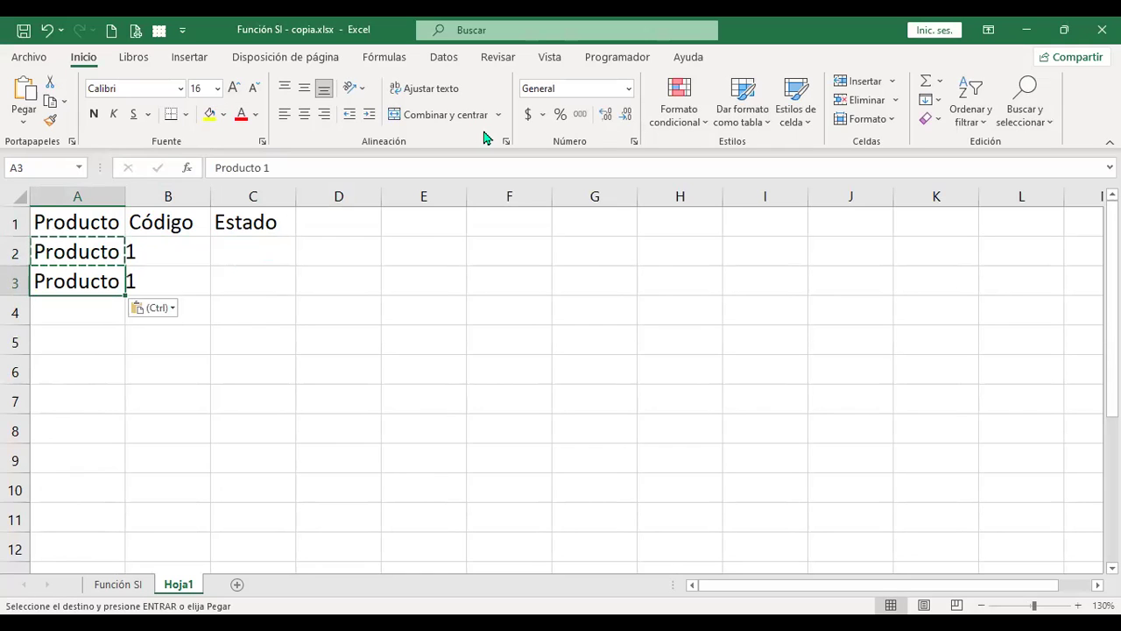
key(F2)
key(BackSpace)
text(2)
key(Return)
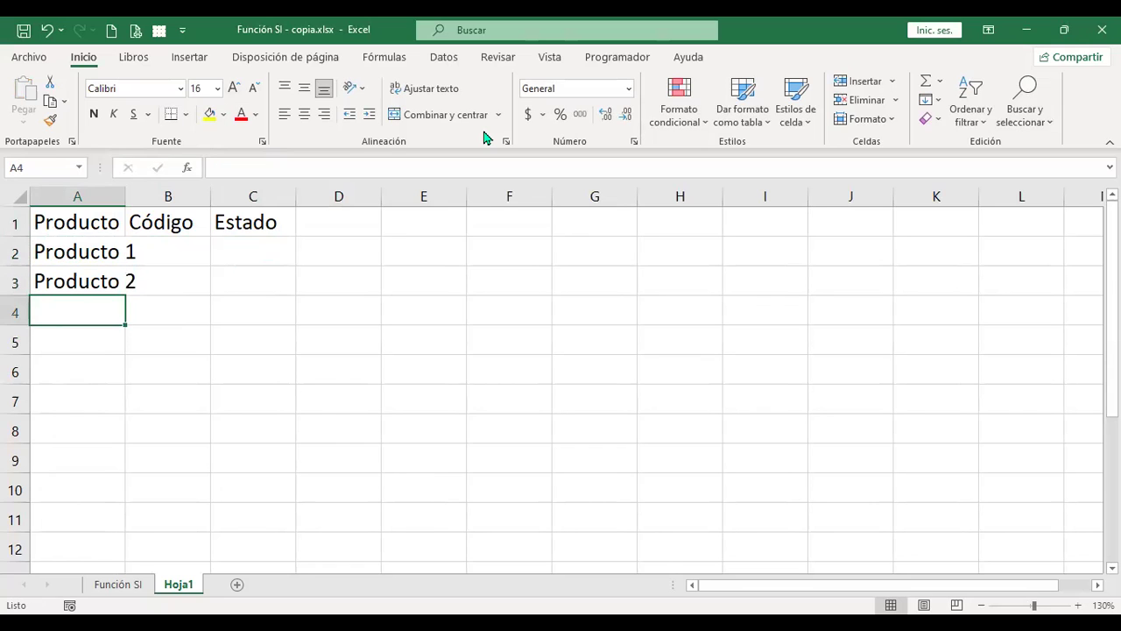
Autofit column A and extend the product series from A2:A3 down to Producto 5
double_click(125, 200)
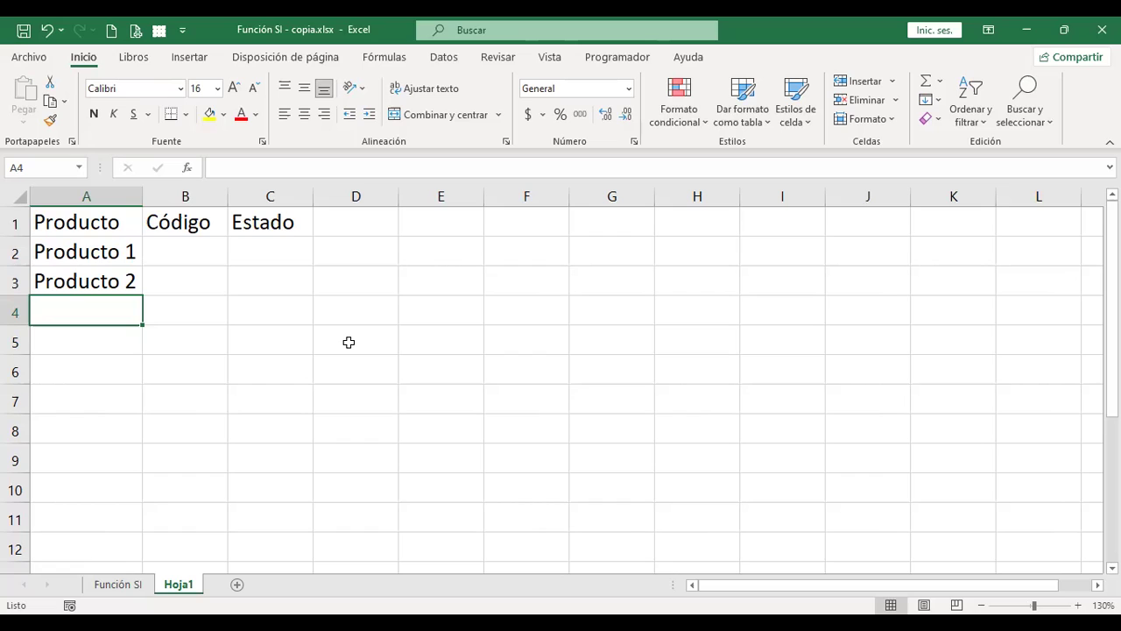
drag(87, 251, 96, 273)
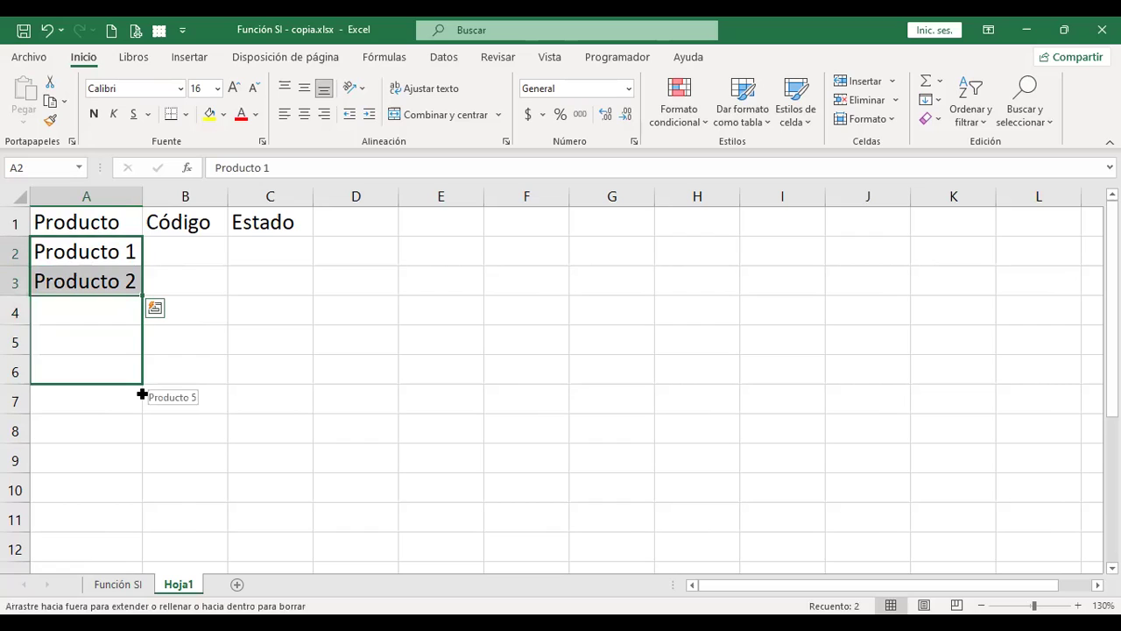
drag(142, 395, 143, 385)
Enter Código values 1, 1, 1, 1 and 0 in B2:B6
click(187, 252)
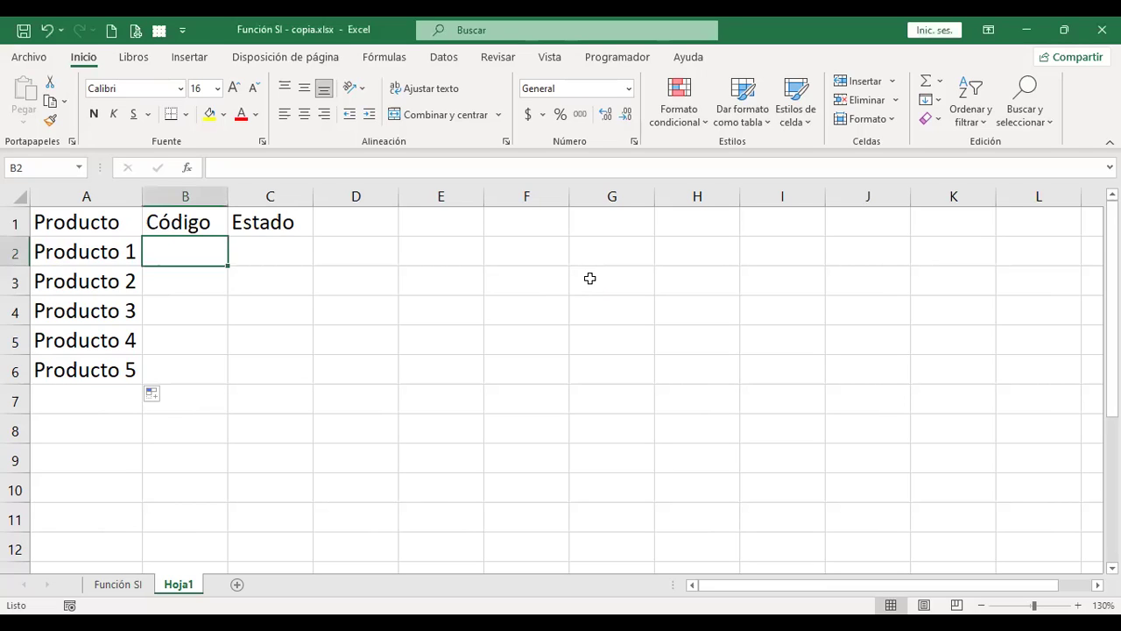
text(1)
key(Return)
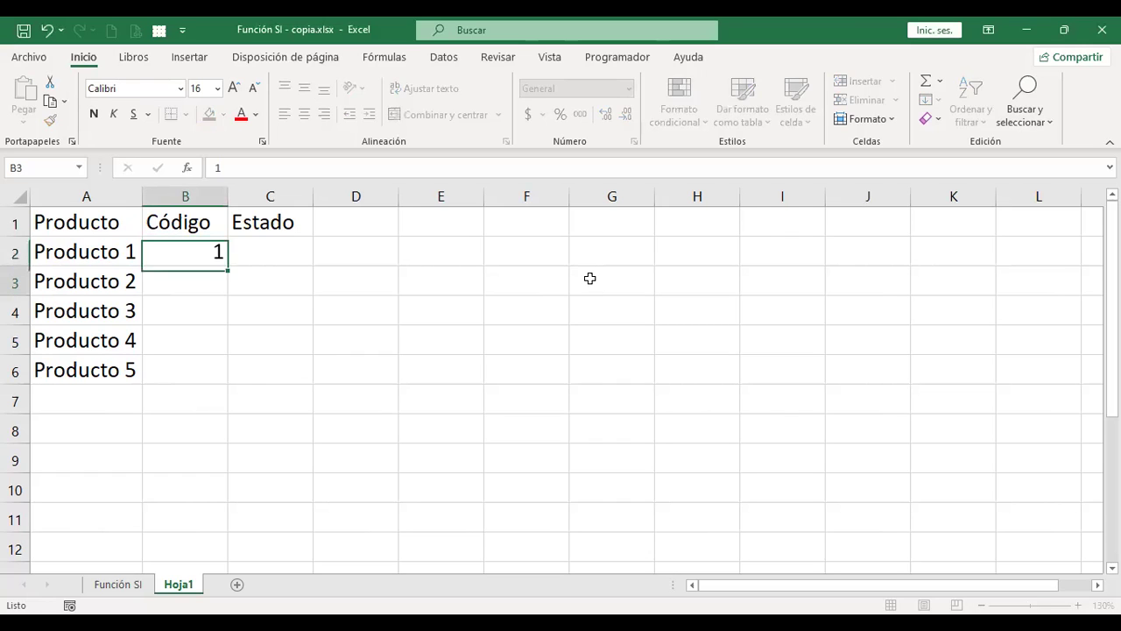
text(1)
key(Return)
text(1)
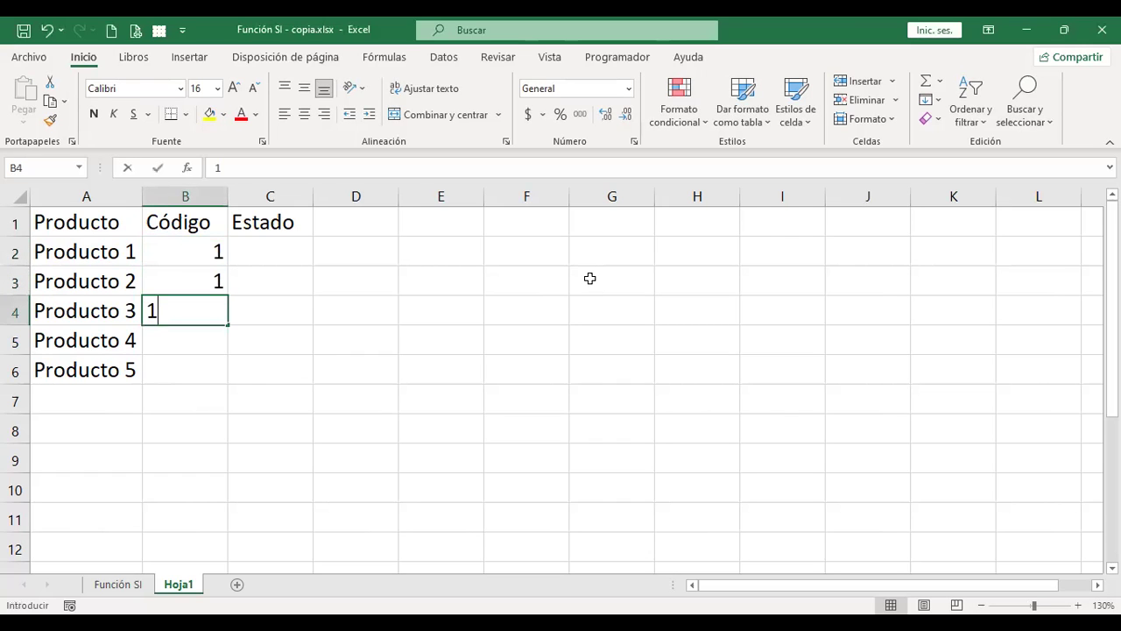
key(Return)
text(1)
key(Return)
text(0)
key(Tab)
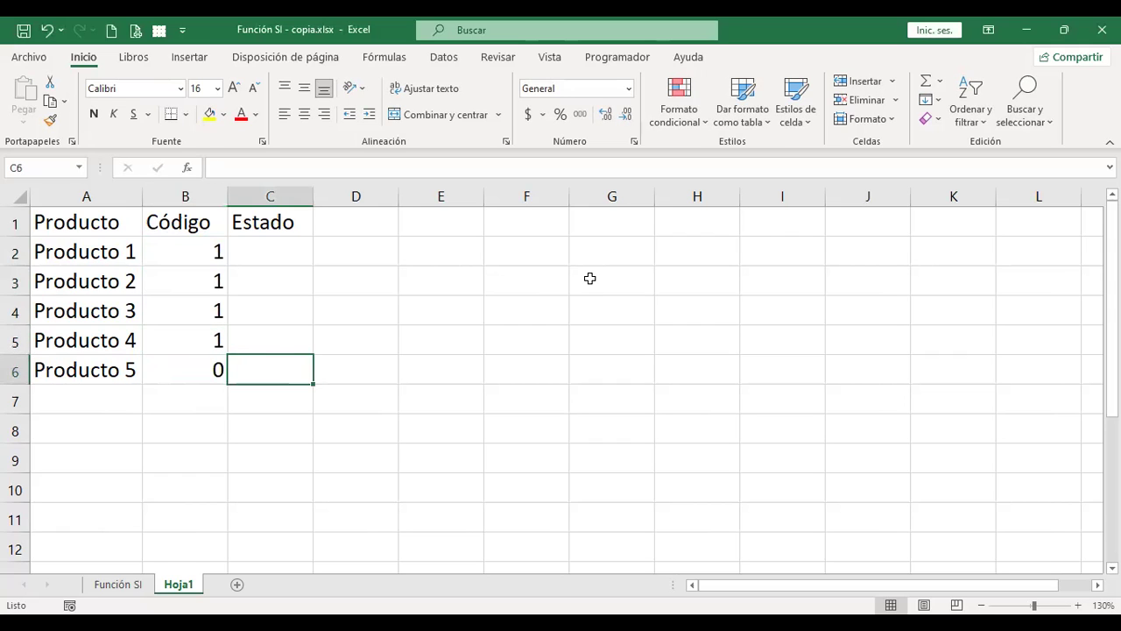
key(Up)
key(Up)
key(Up)
key(Up)
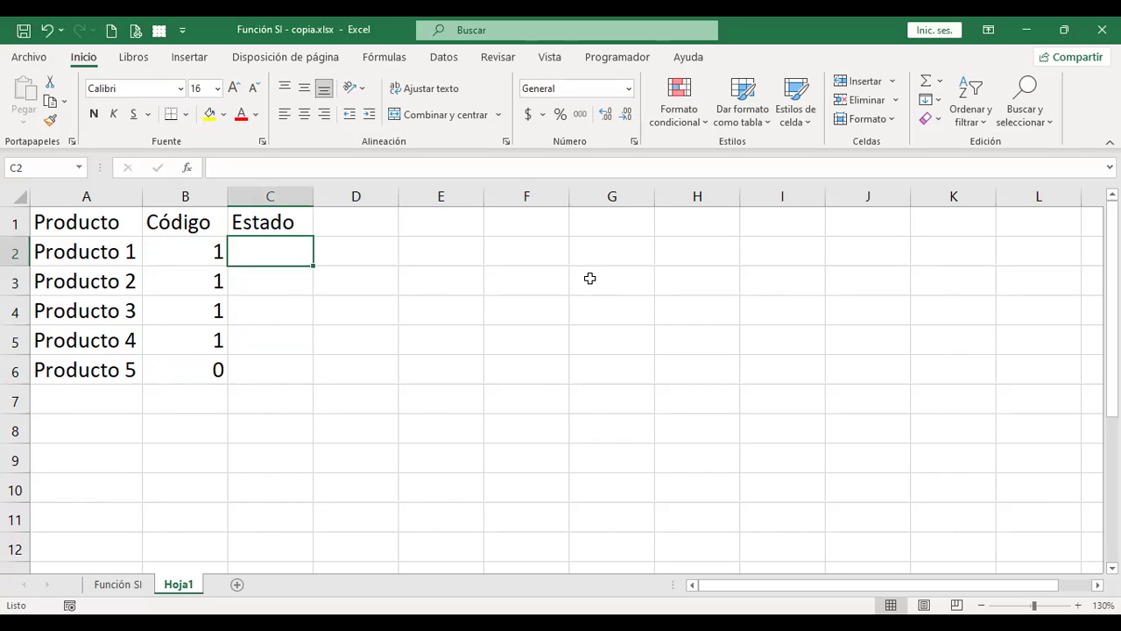
Enter =SI(B2>=1,"Activo","Inactivo") in C2, which Excel rejects with a formula-problem warning
key(Down)
key(Down)
key(Down)
key(Down)
key(Down)
key(Up)
key(Up)
key(Up)
key(Up)
key(Up)
text(=si)
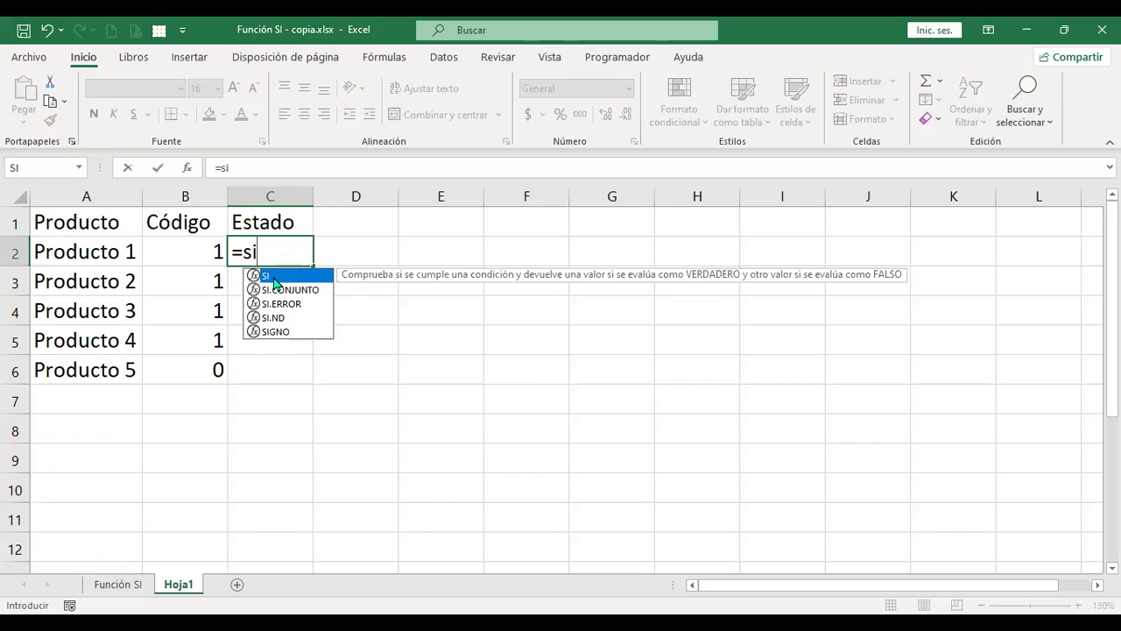
double_click(274, 278)
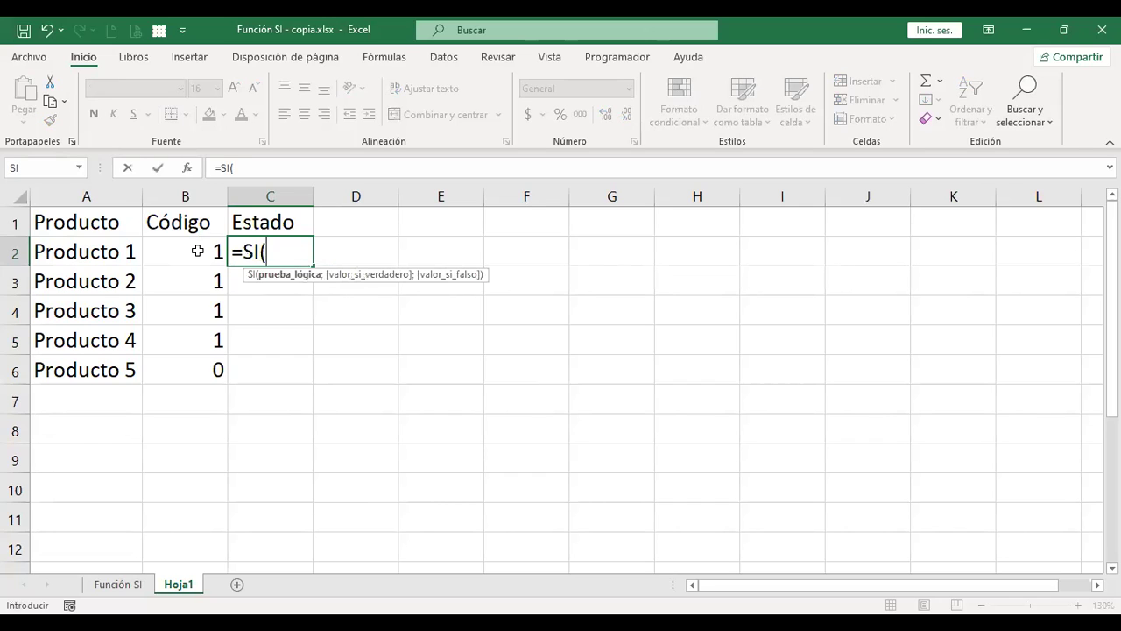
click(198, 253)
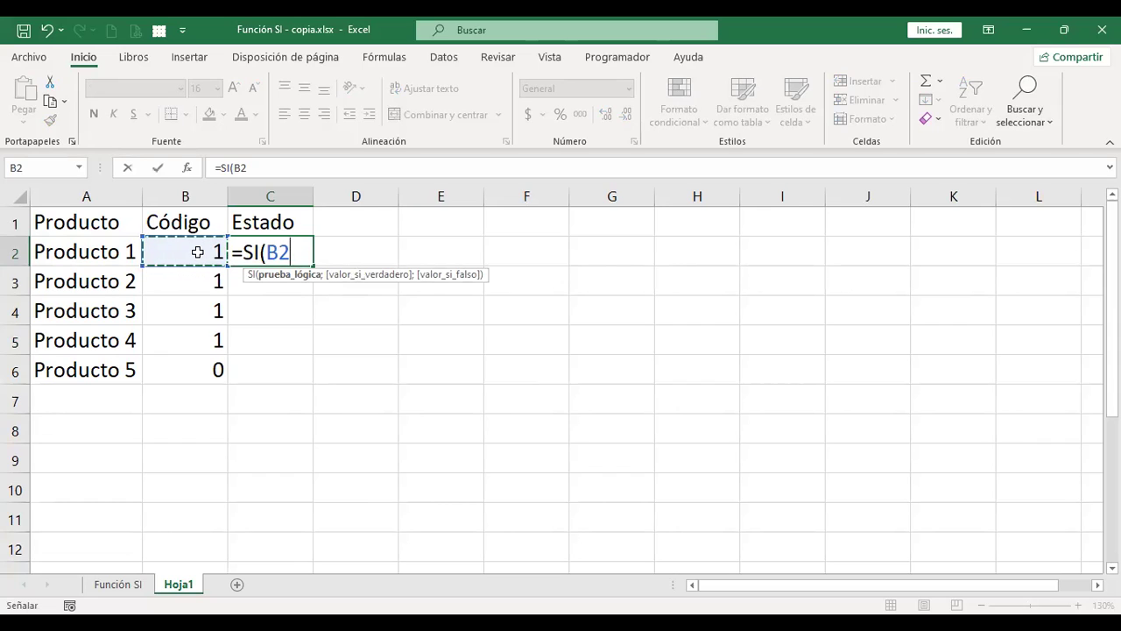
text(>)
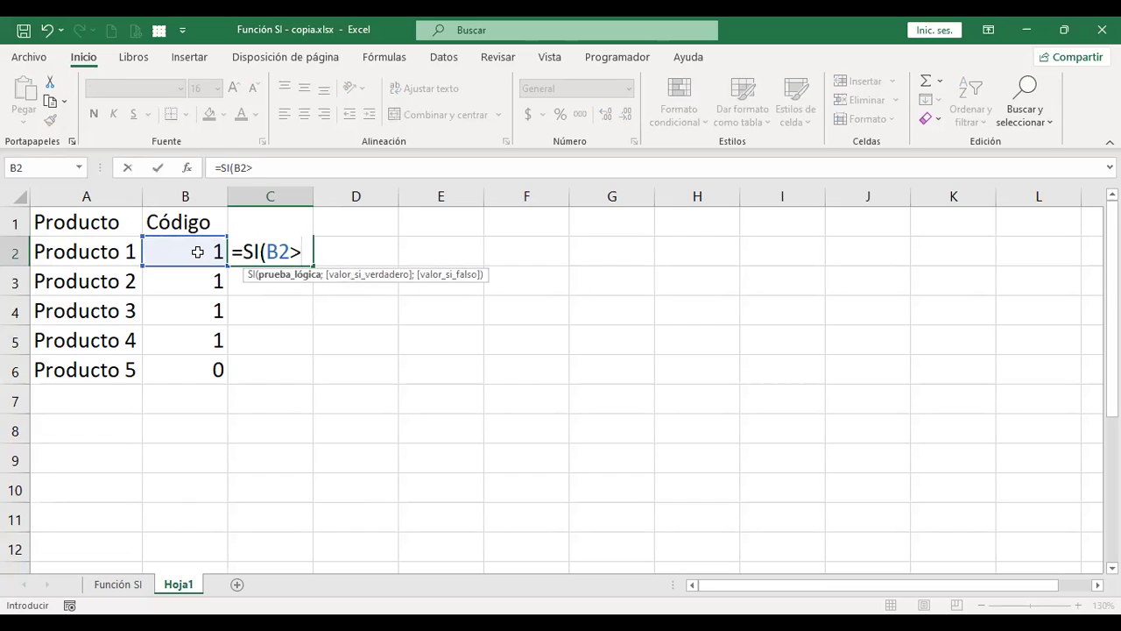
text(=)
text(1)
text(,")
text(Activo)
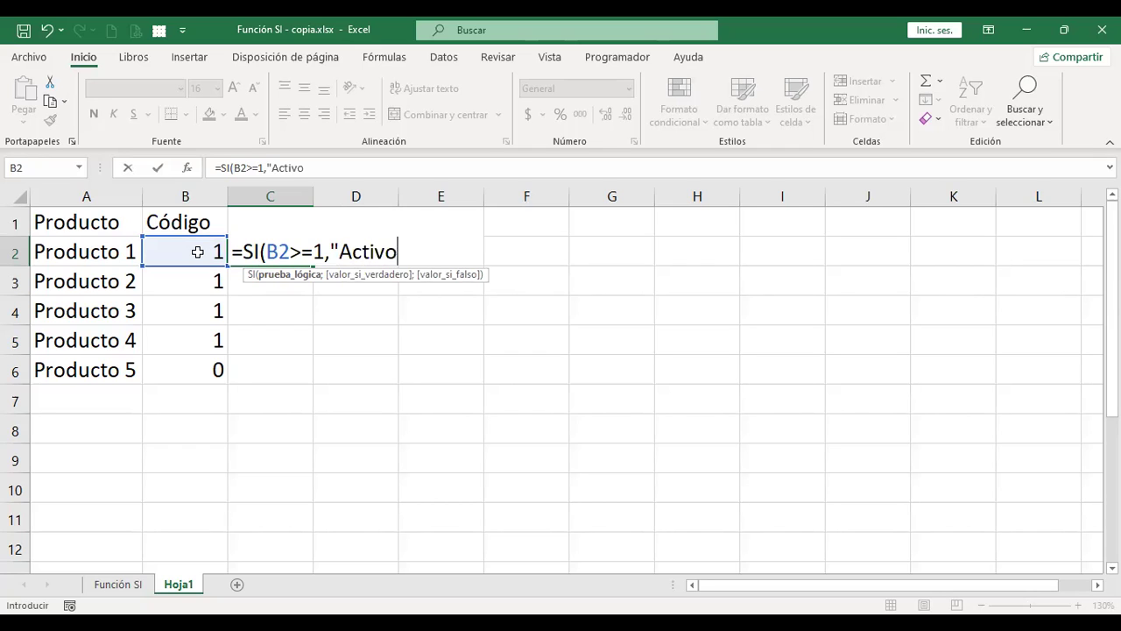
text(")
text(,)
text("Inacr)
key(BackSpace)
text(tivo")
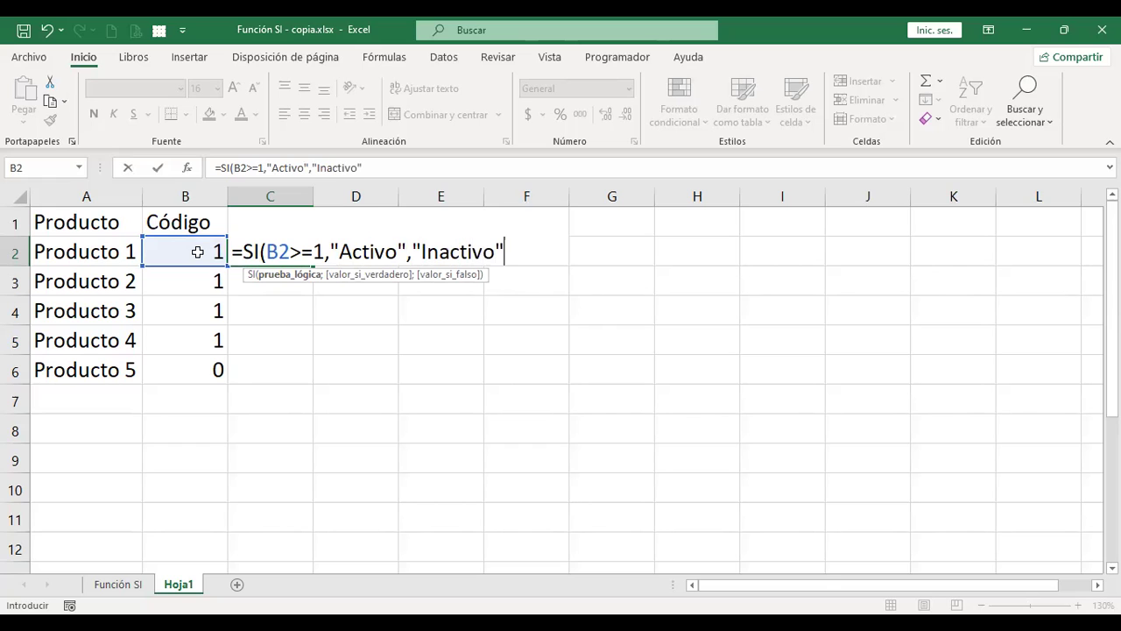
text())
key(Return)
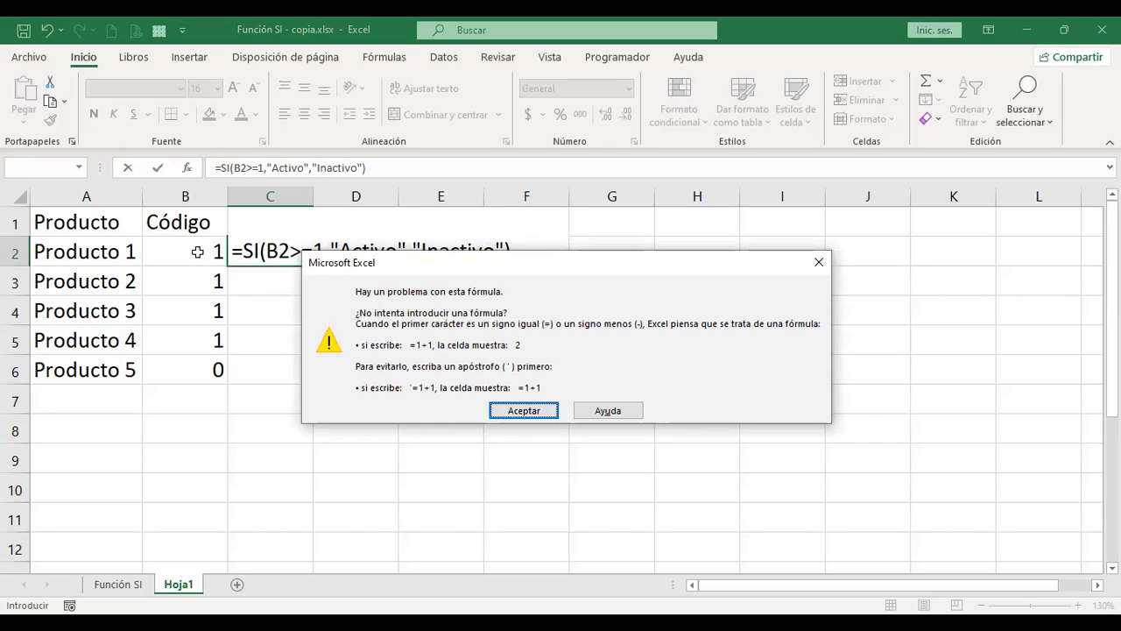
Correct C2 to =SI(B2=1;"Activo";"Inactivo") using semicolons so it returns Activo
key(Return)
key(Left)
key(Left)
key(Left)
key(Left)
key(BackSpace)
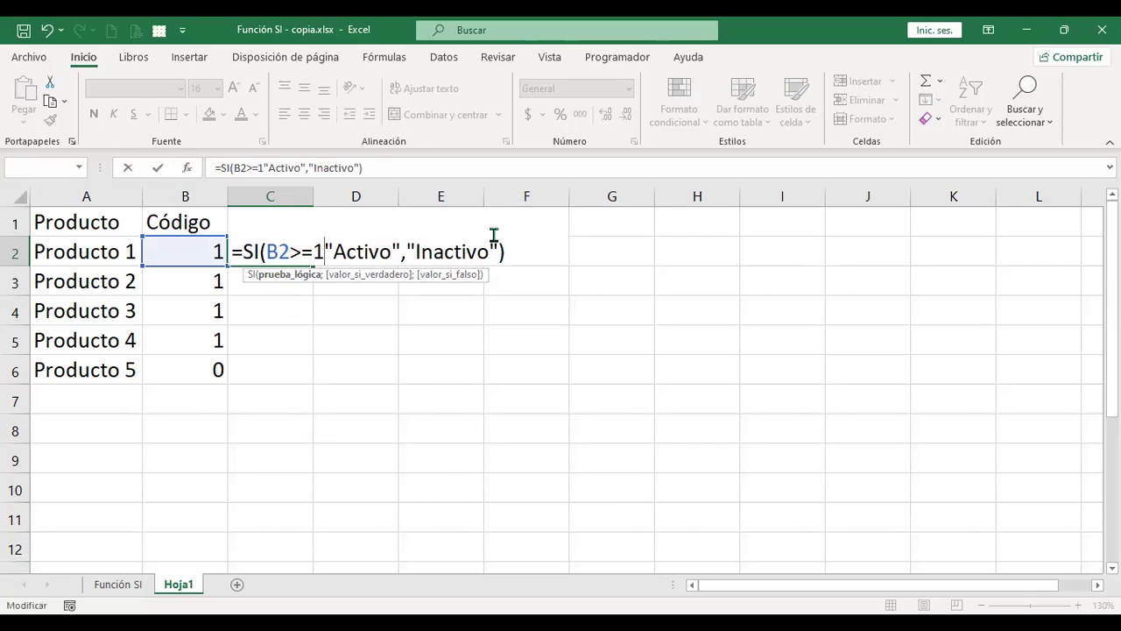
text(;)
key(Right)
key(Right)
key(Right)
key(Right)
key(Right)
key(Right)
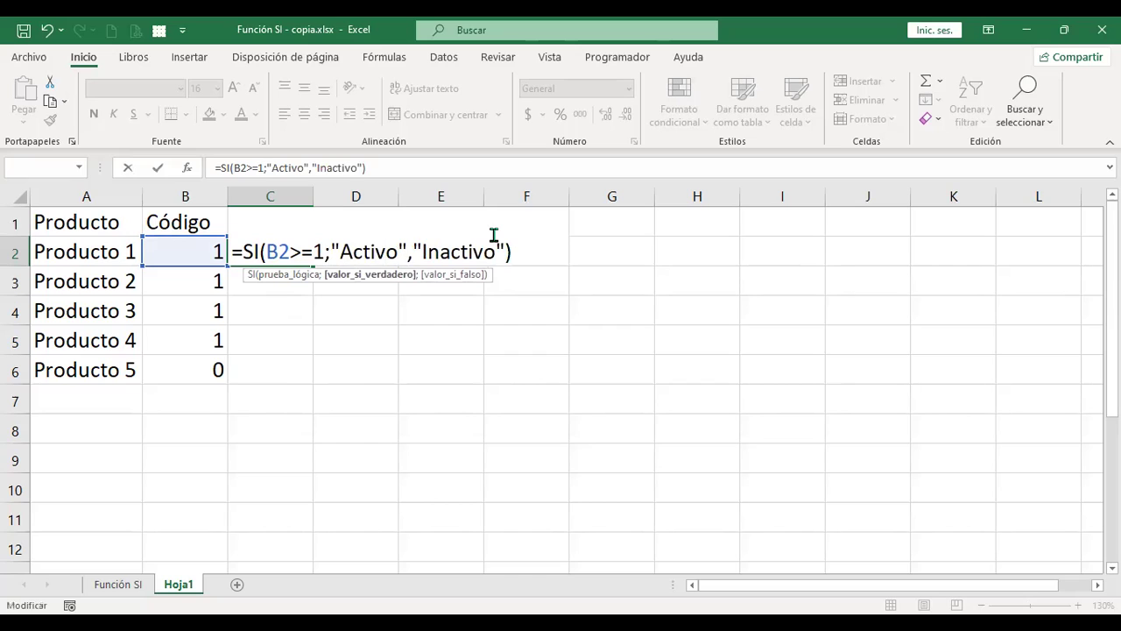
key(Delete)
text(;)
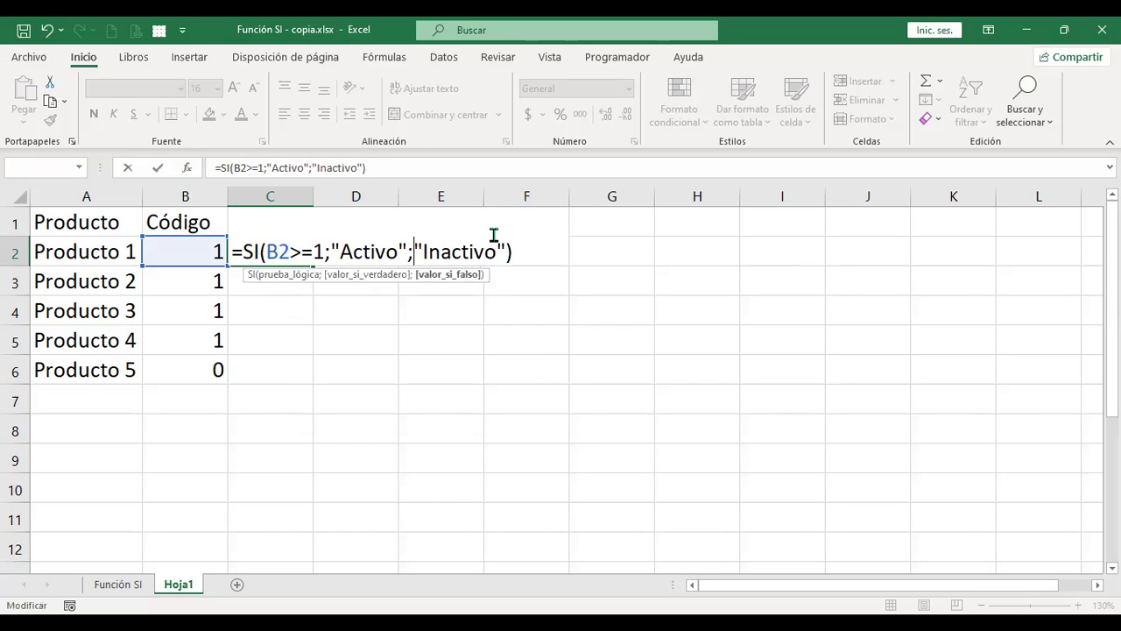
key(Left)
key(Left)
key(Left)
key(Left)
key(Left)
key(Left)
key(Left)
key(Left)
key(Left)
key(Left)
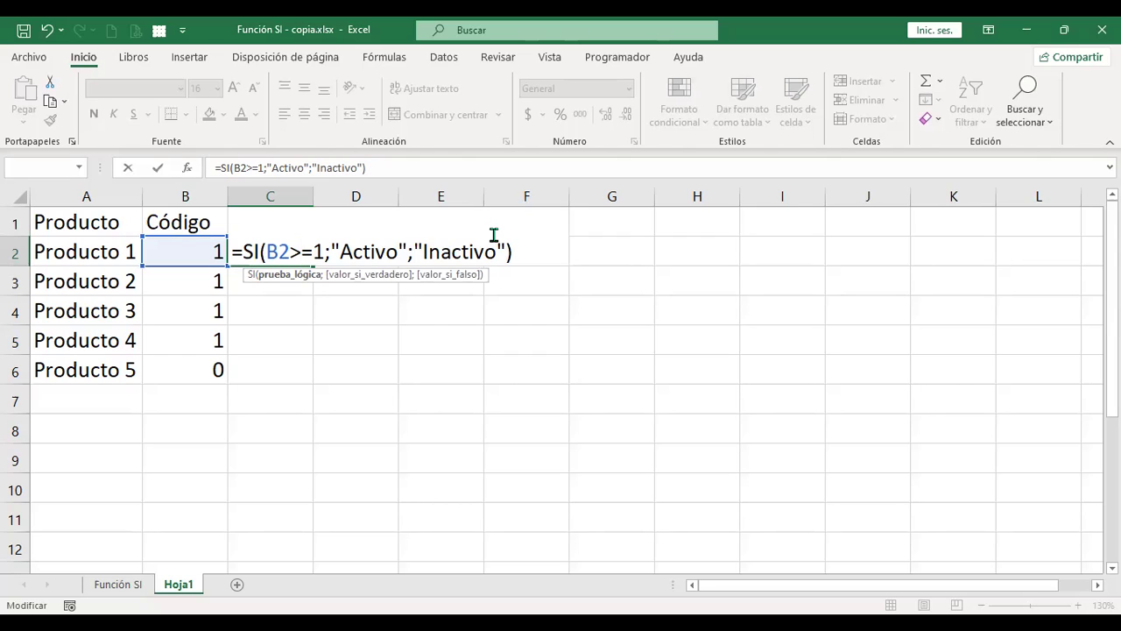
key(Delete)
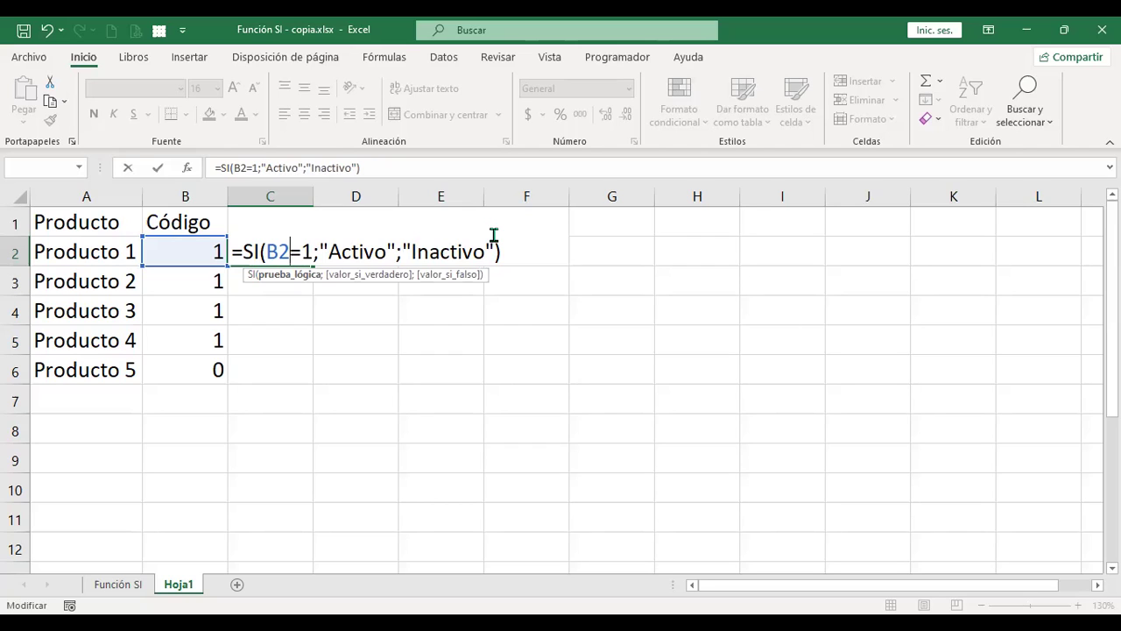
key(Return)
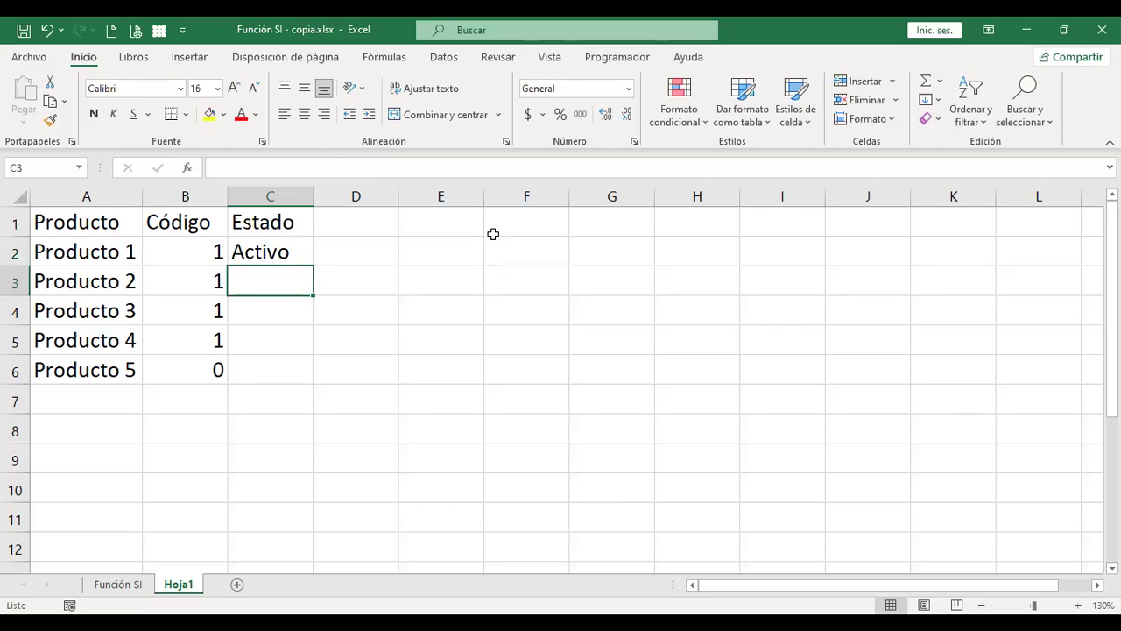
key(Up)
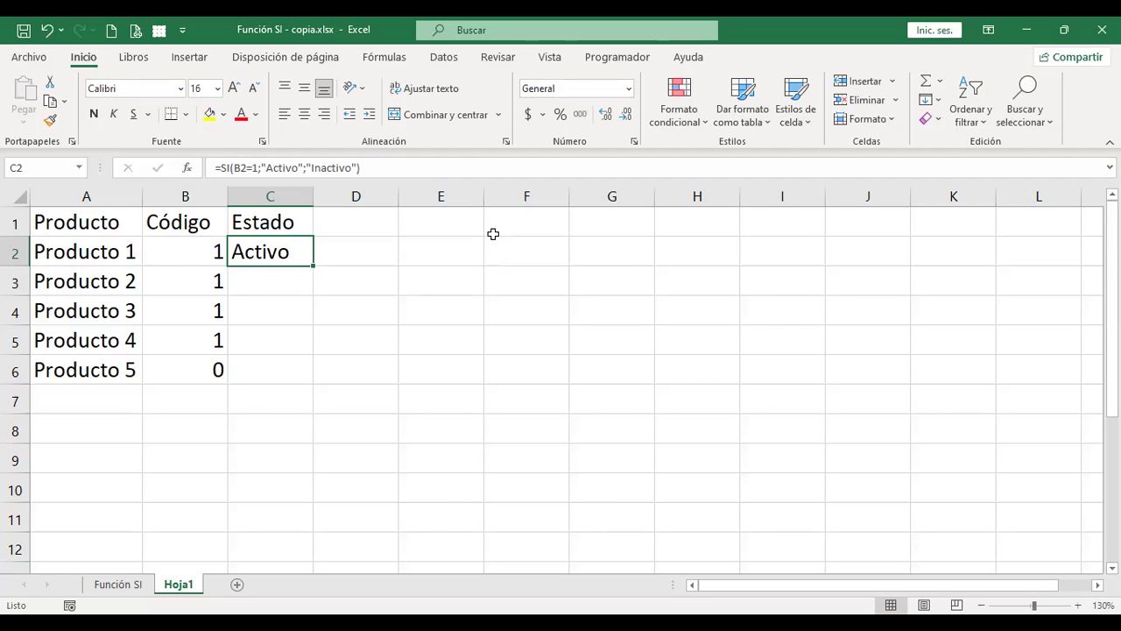
Copy C2's Estado formula down to C6: Activo for Producto 1–4, Inactivo for Producto 5
key(F2)
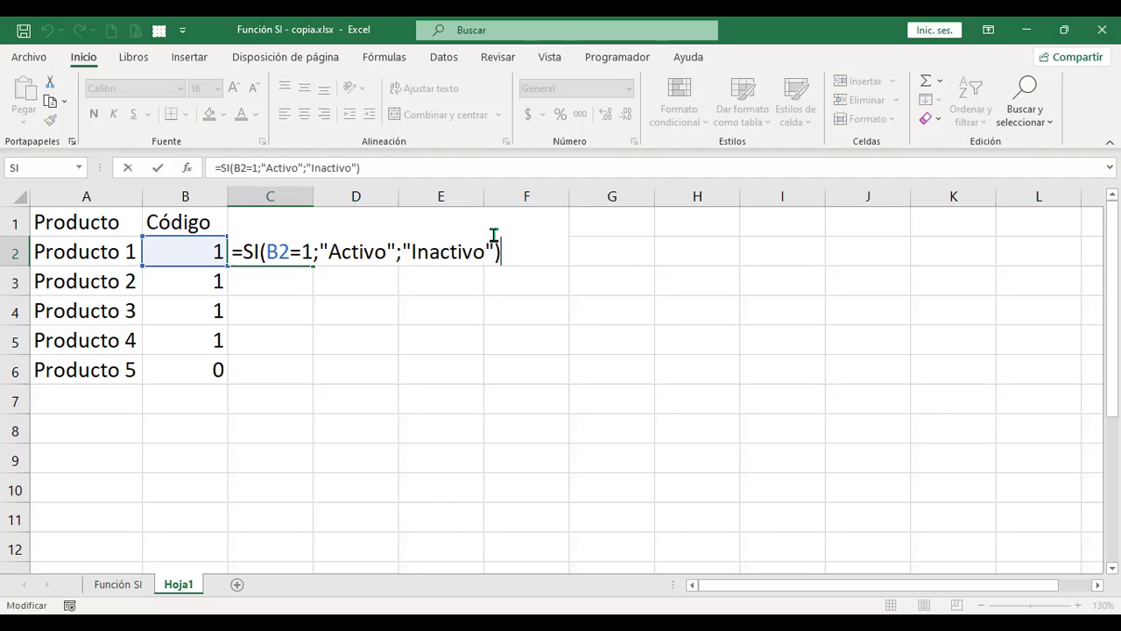
key(Return)
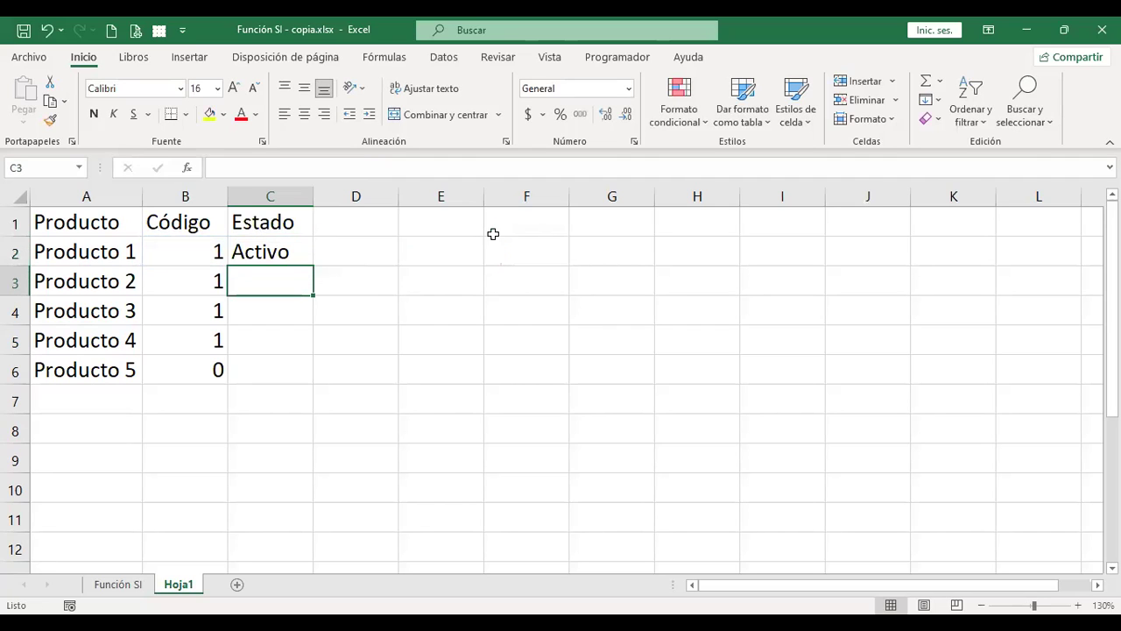
click(298, 251)
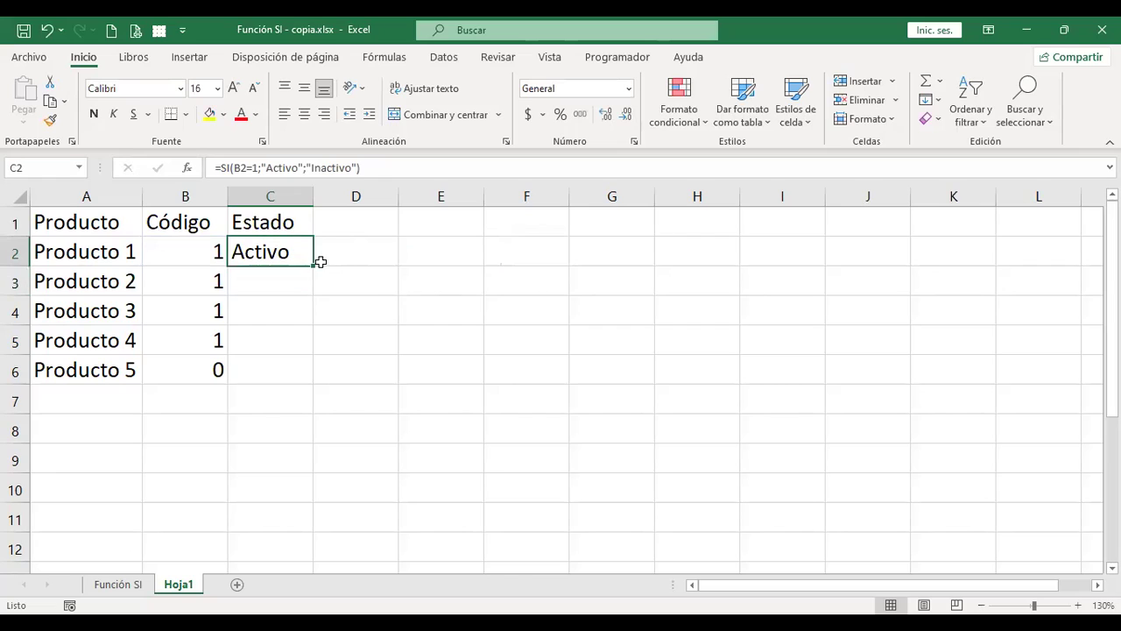
double_click(313, 264)
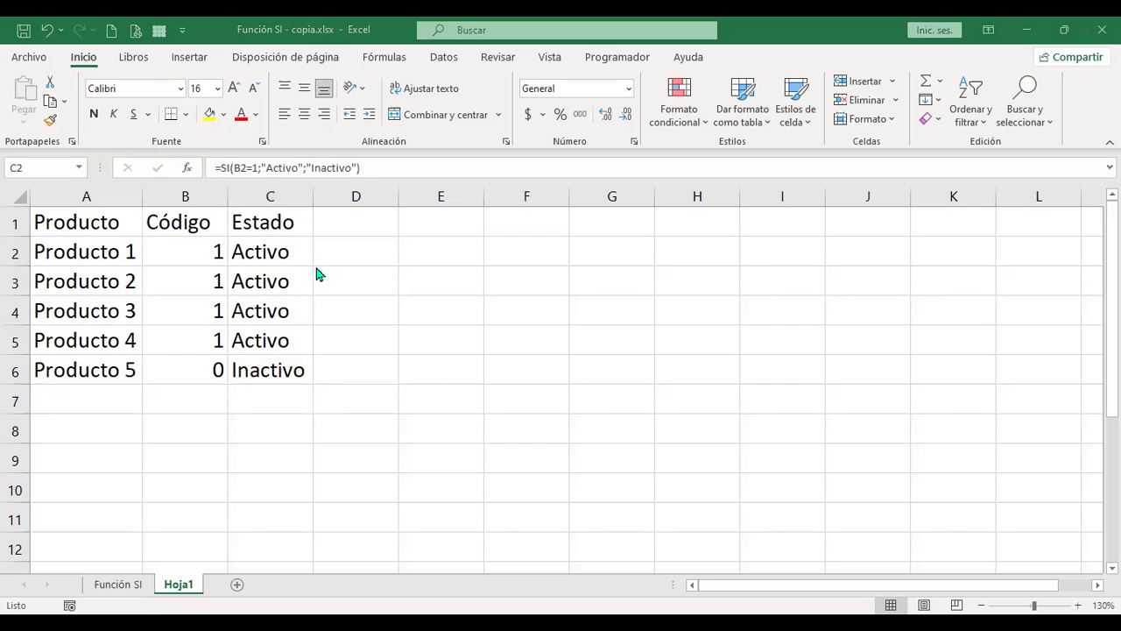
key(alt)
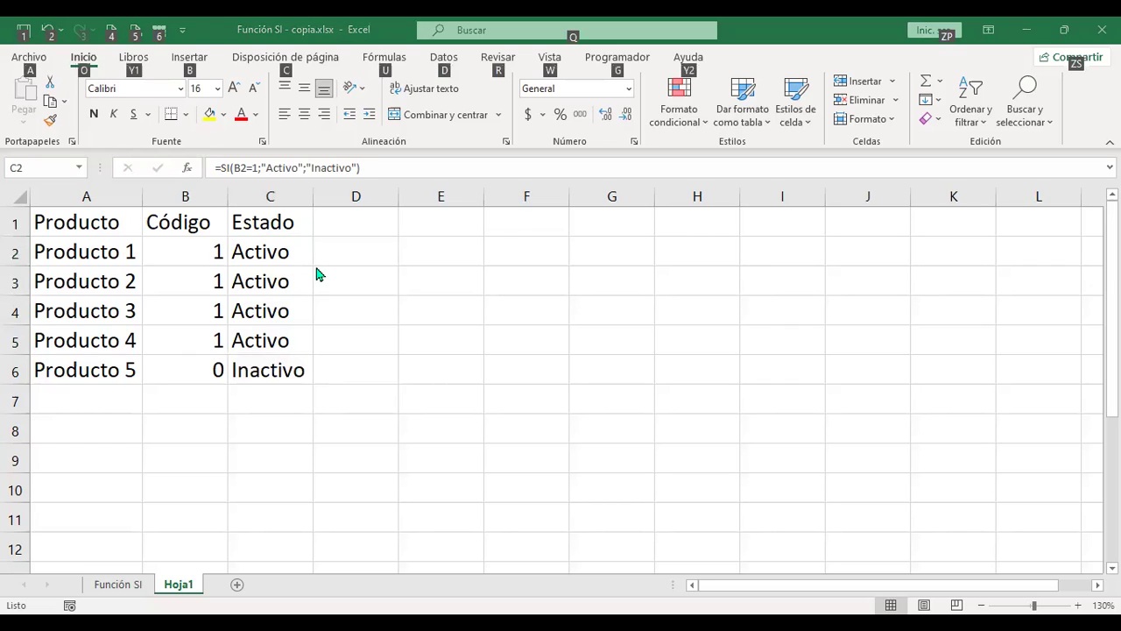
key(Escape)
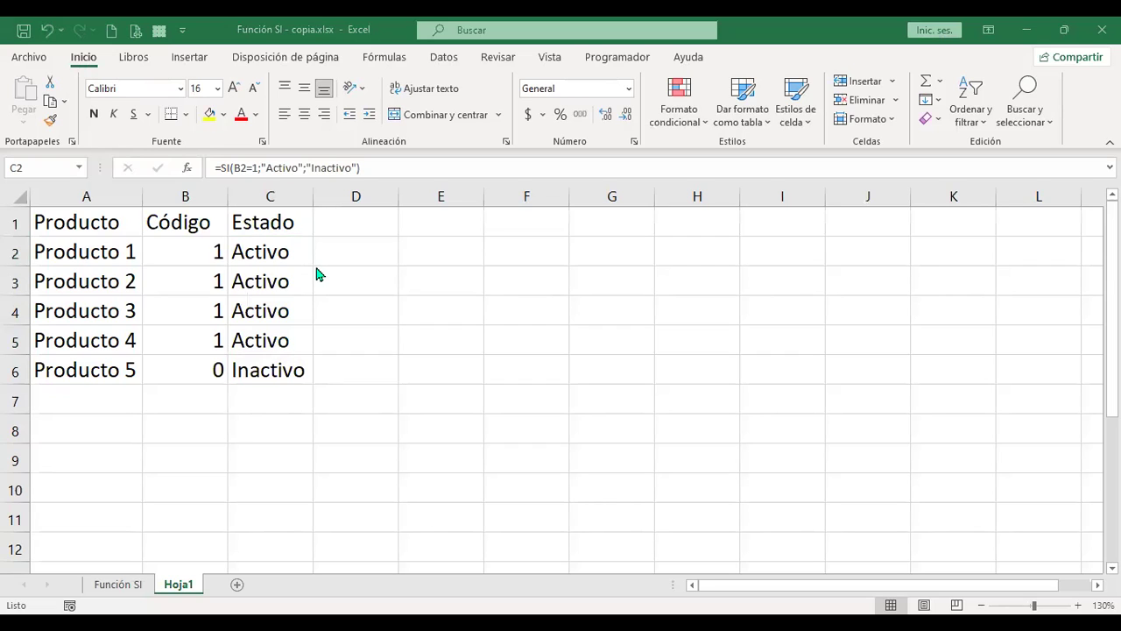
Add sheet Hoja2 with a Vendedores heading in A1, font size 16, and autofit column A
click(236, 585)
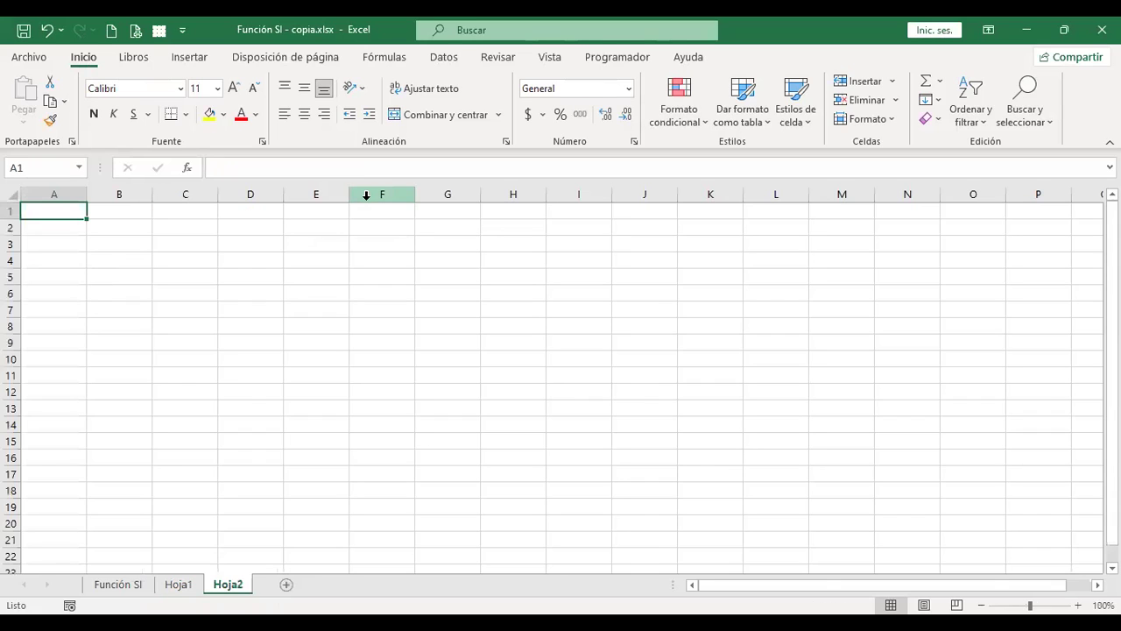
text(Vend)
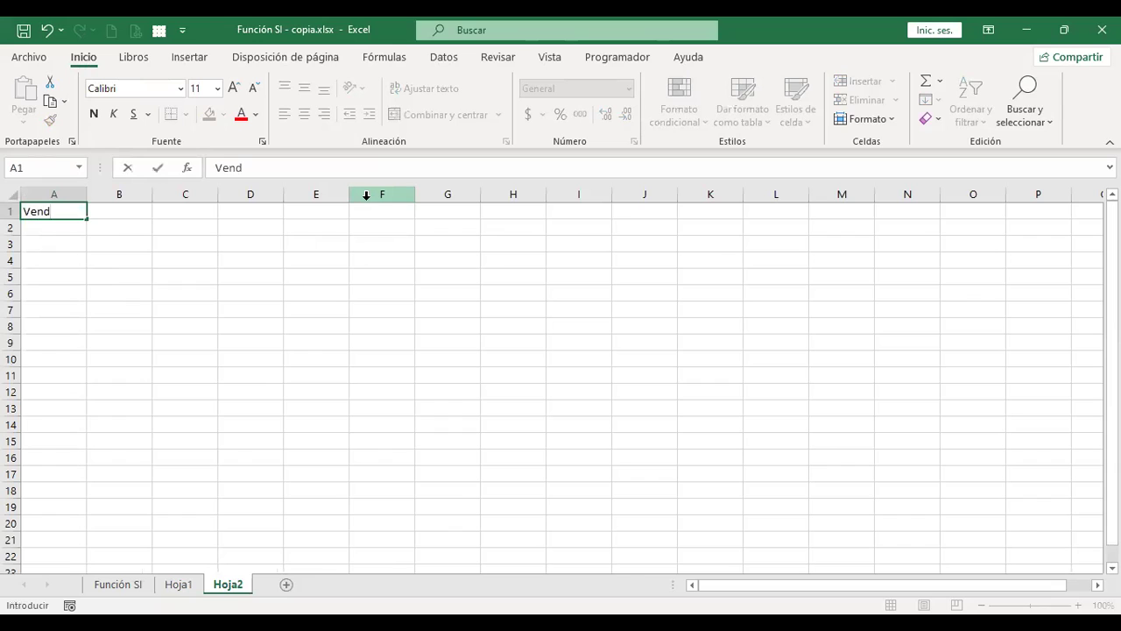
text(ed)
text(ores)
key(Return)
click(11, 192)
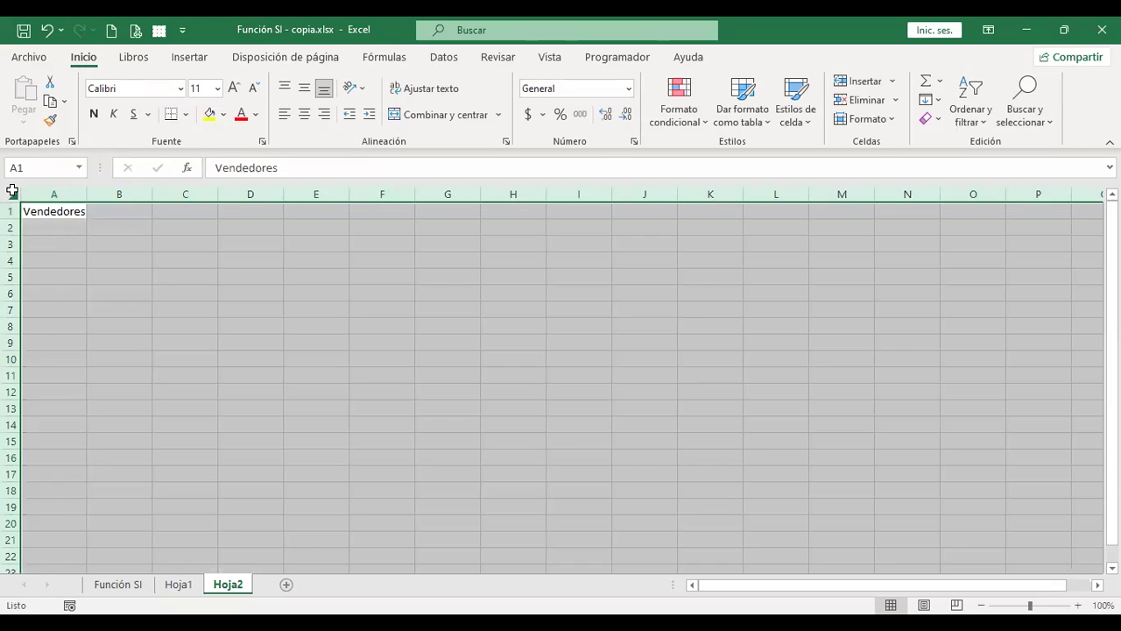
click(235, 87)
click(235, 87)
click(235, 88)
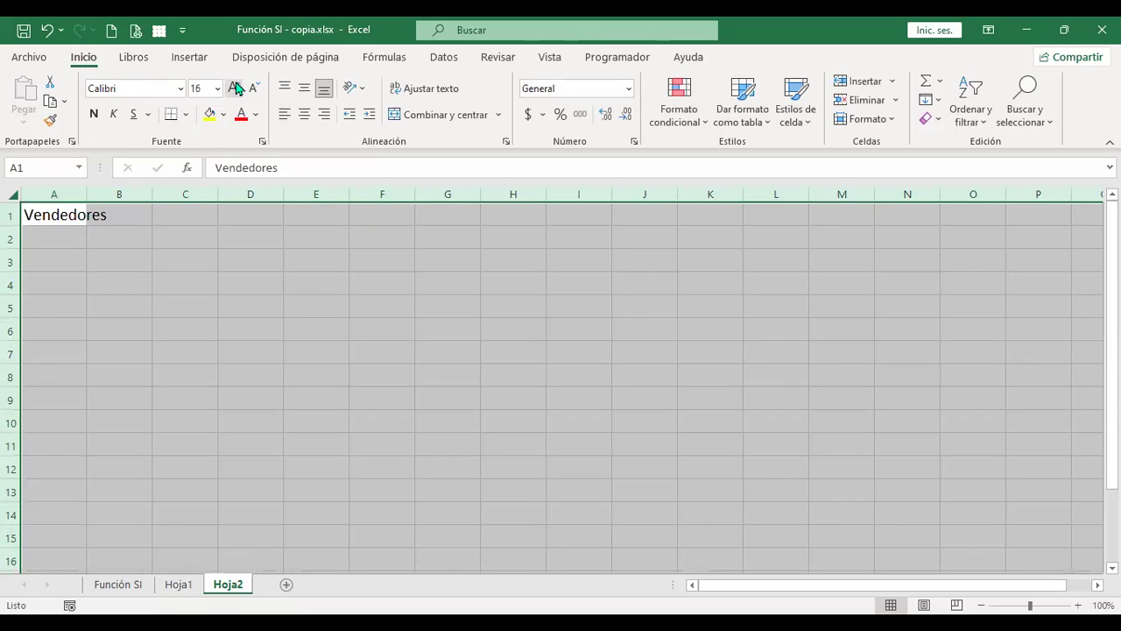
double_click(84, 194)
click(155, 231)
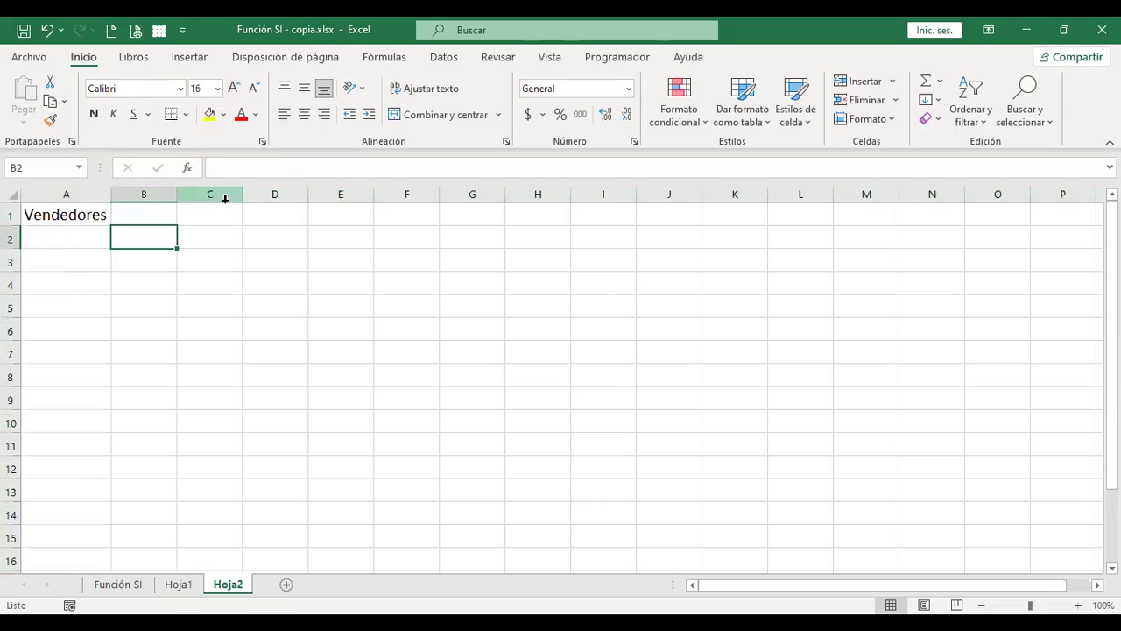
Enter headers C1, C2 and C3 in B1:D1 and start the first seller's name in A2
key(Up)
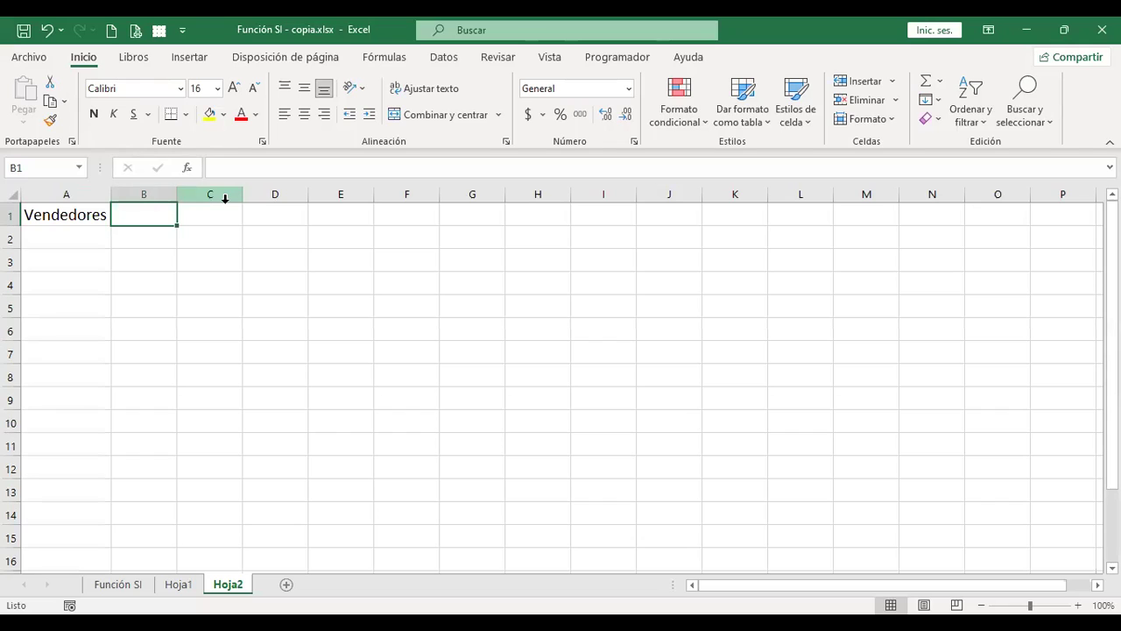
text(C1)
key(Tab)
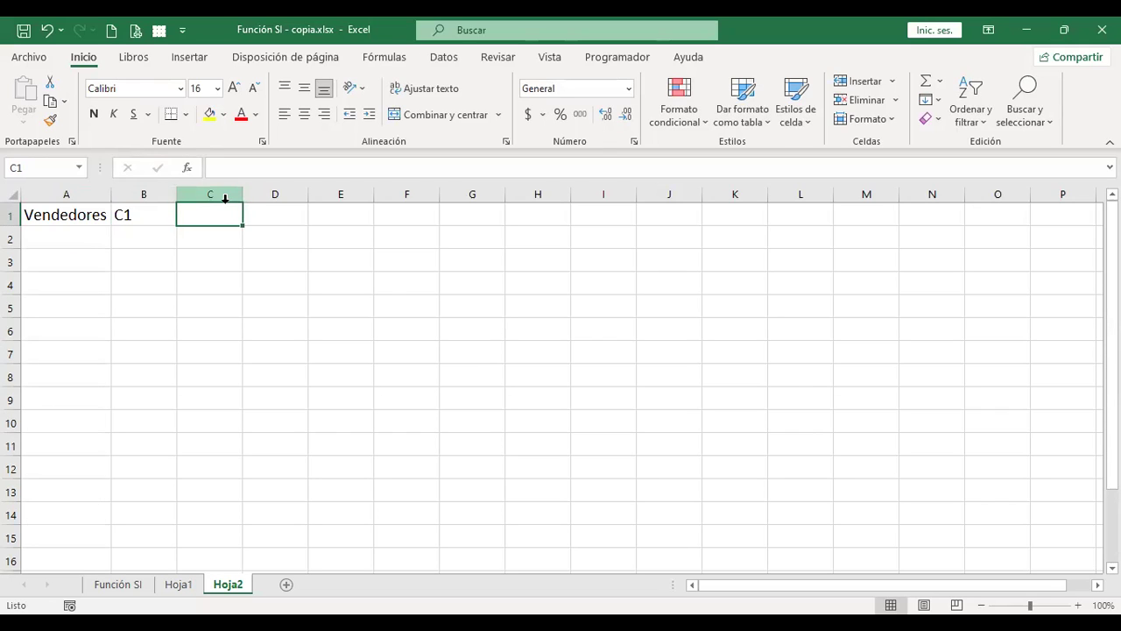
text(C2)
key(Tab)
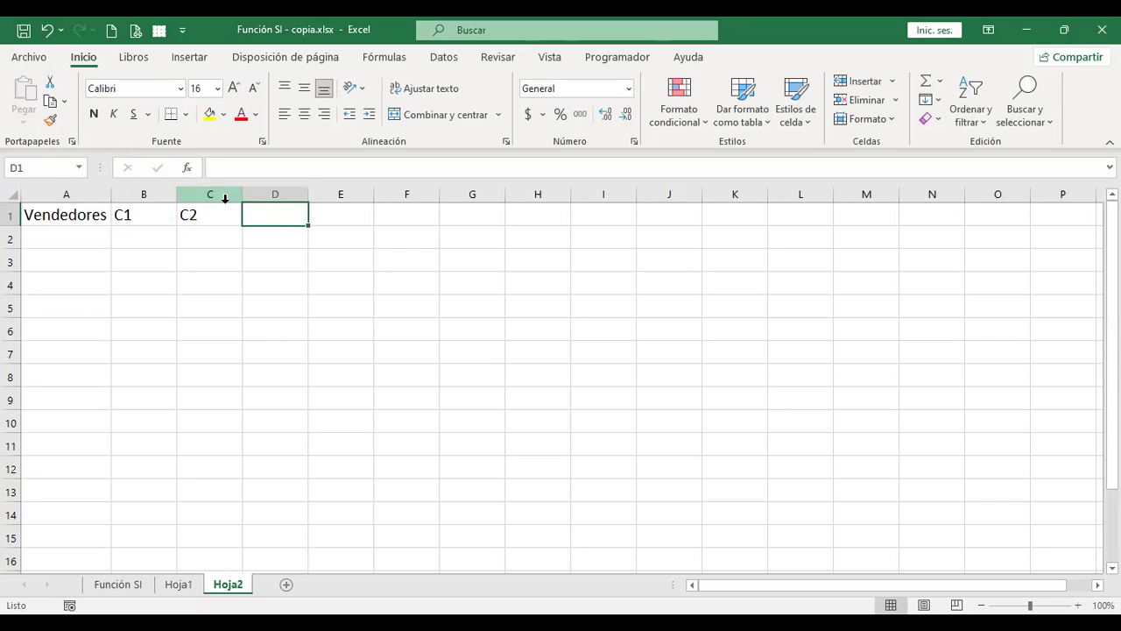
text(C)
text(3)
key(Return)
key(Left)
key(Left)
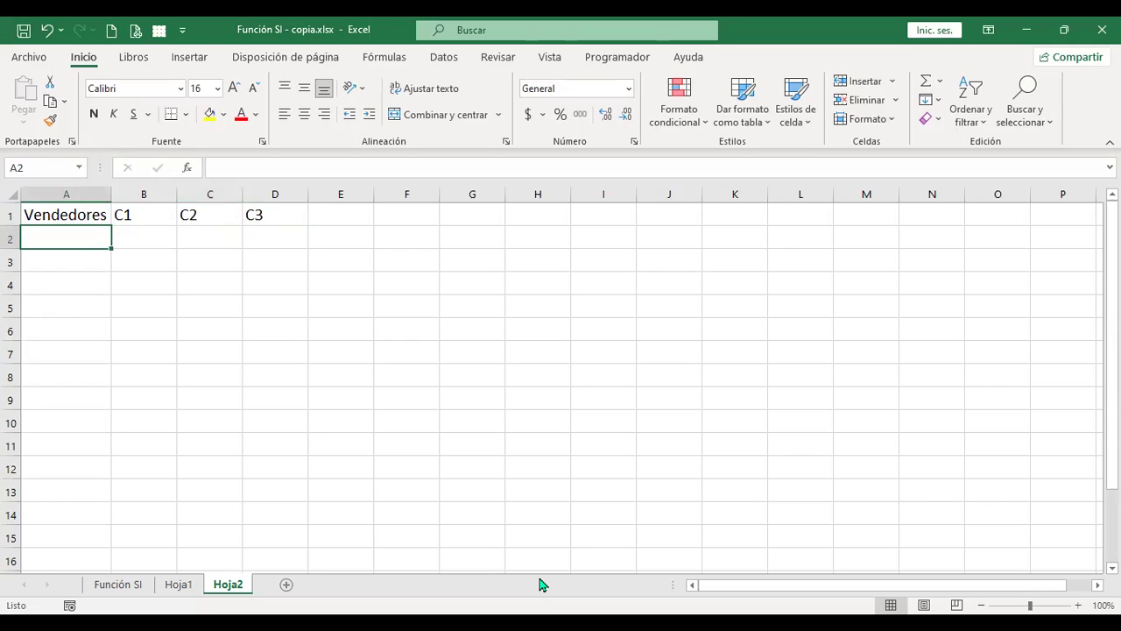
text(Ana Juar)
key(BackSpace)
key(BackSpace)
Finish the first seller's name, enter the second seller's name in A3, and widen column A
text(rado)
key(Return)
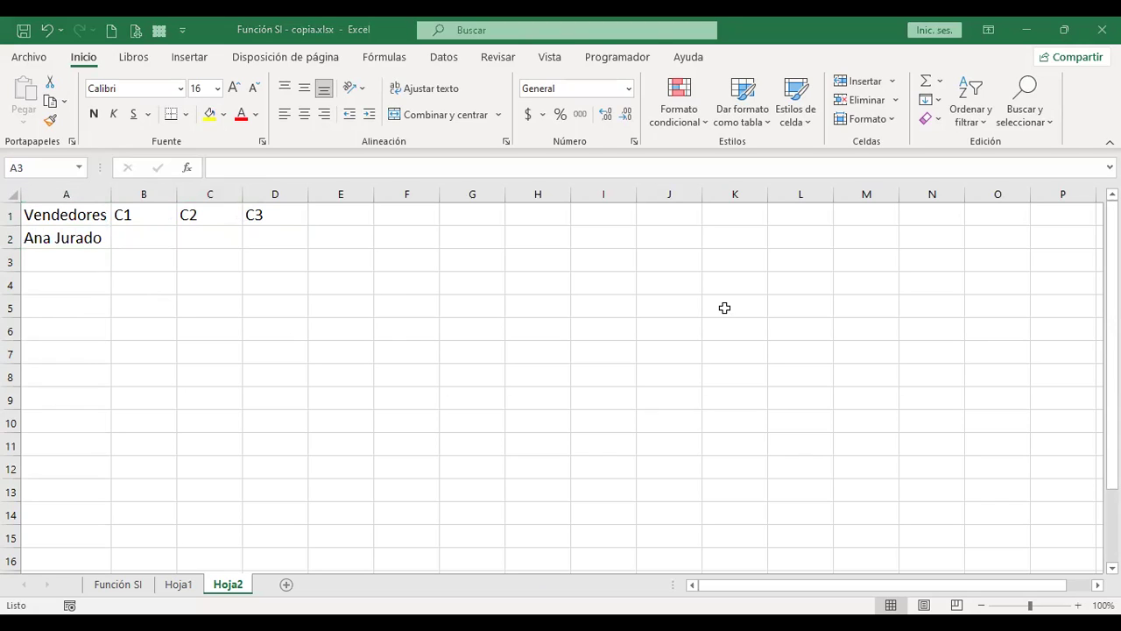
click(81, 262)
text(Esaú Hernández)
key(Return)
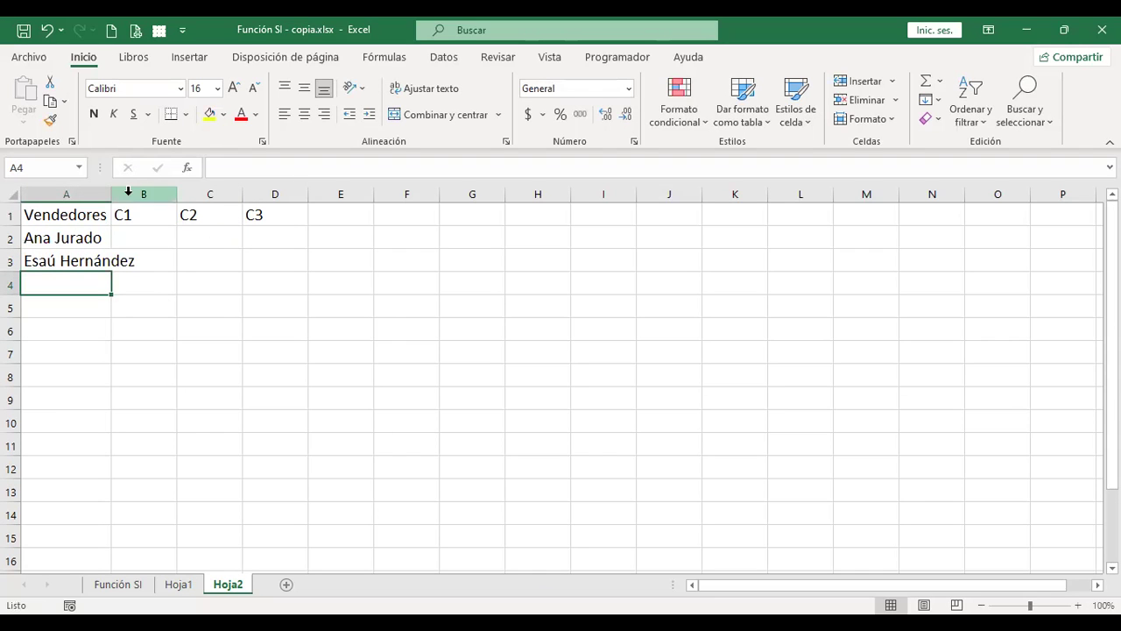
double_click(110, 193)
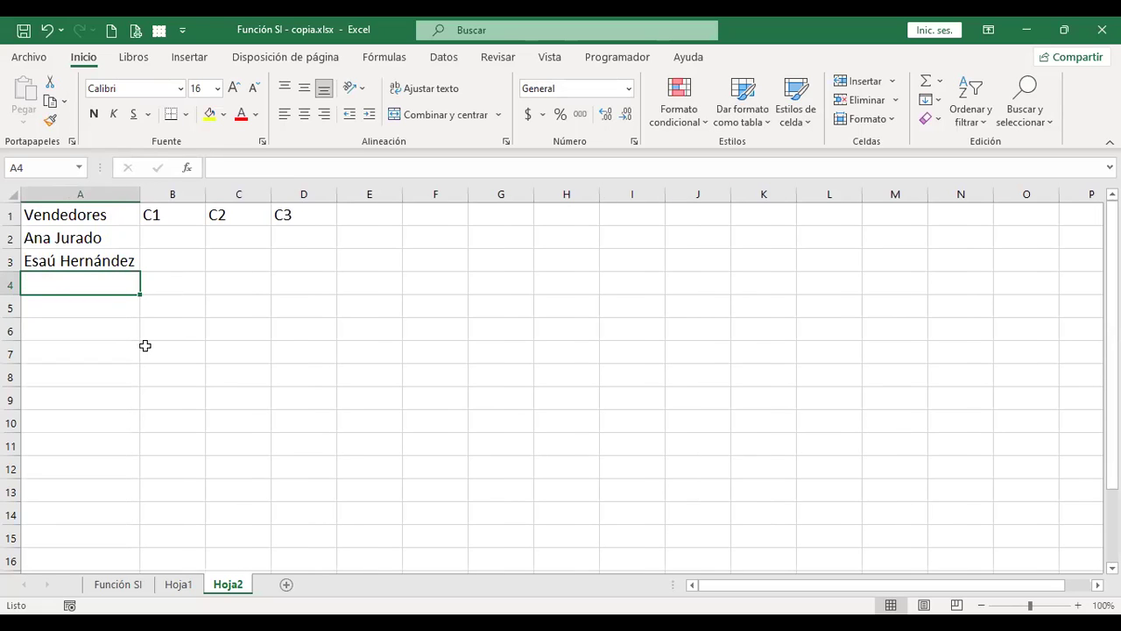
Enter the third, fourth and fifth sellers' names in A4:A6 and autofit column A
text(Francisco Pati)
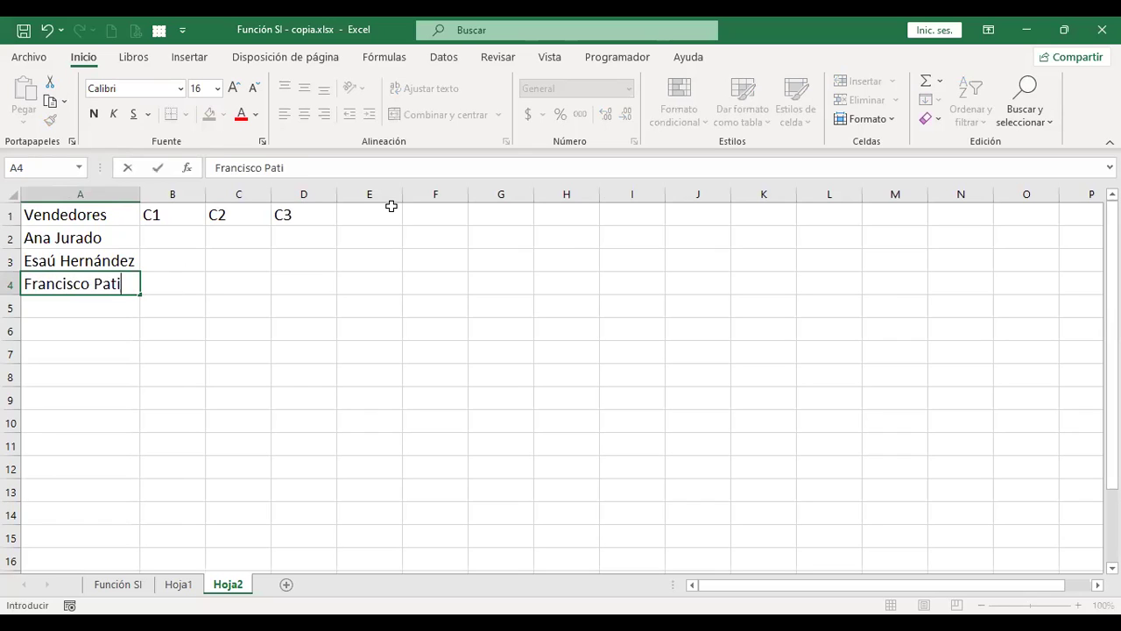
text(ño)
key(Return)
text(Isabel Fernández)
key(Return)
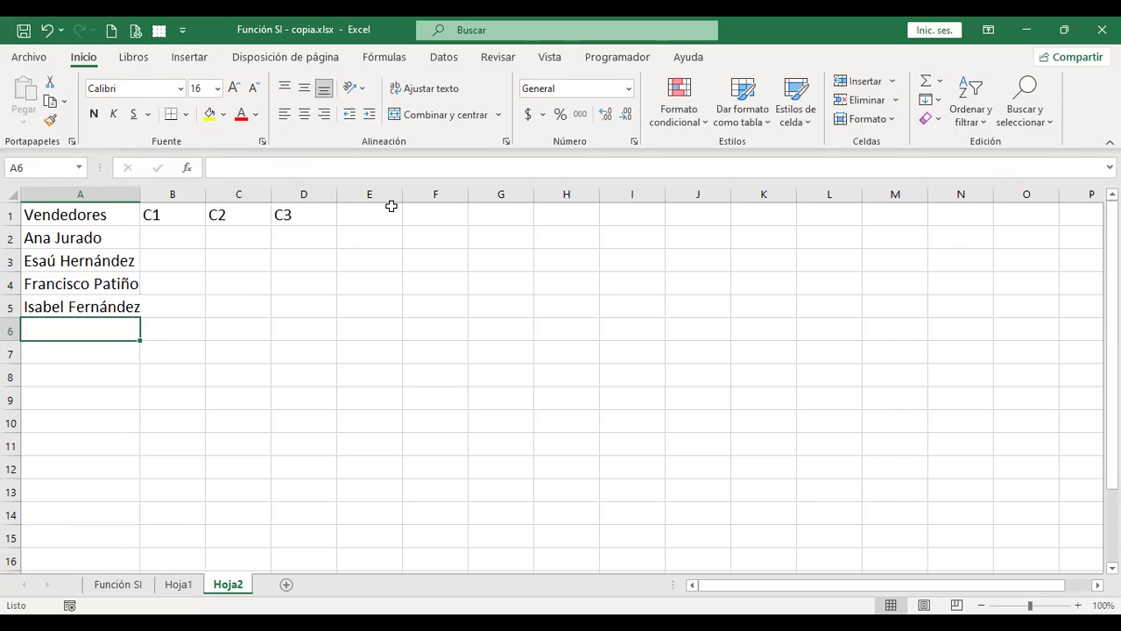
text(María)
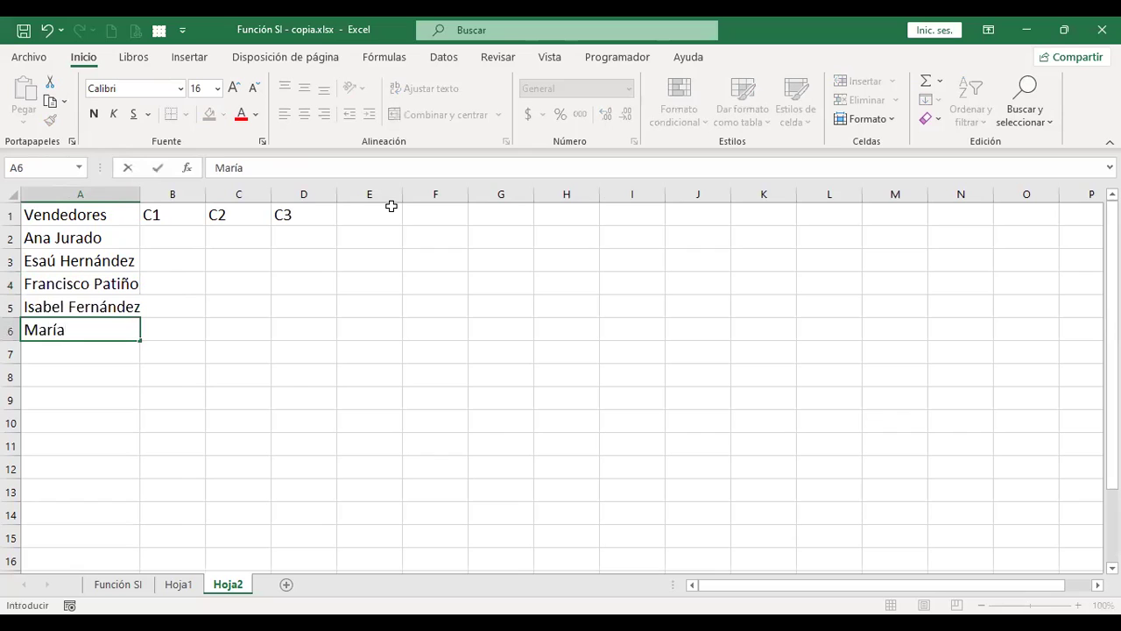
text( Amaya)
key(Return)
key(Up)
key(Up)
key(Up)
key(Up)
key(Right)
key(Up)
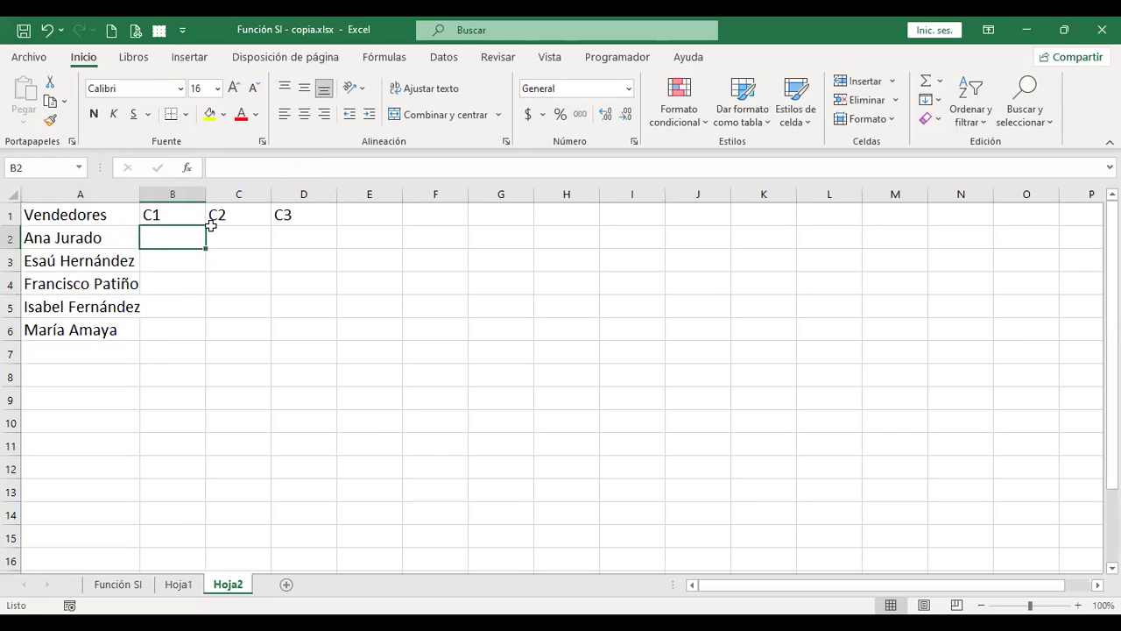
double_click(137, 196)
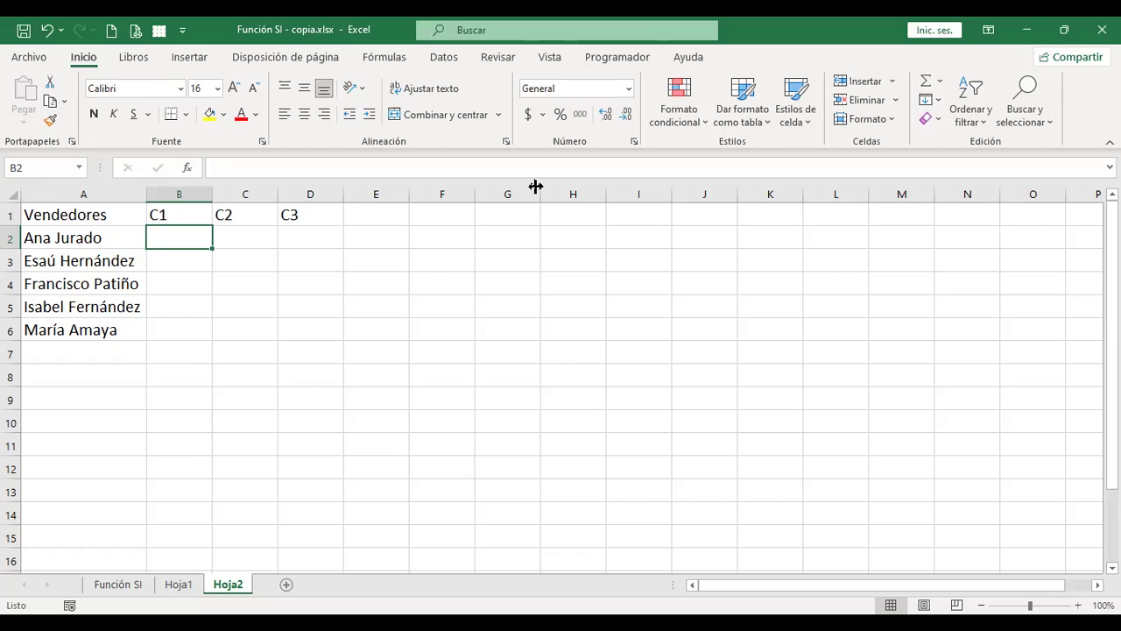
Enter =ALEATORIO.ENTRE(20;50) in B2 to get a random score between 20 and 50
text(=)
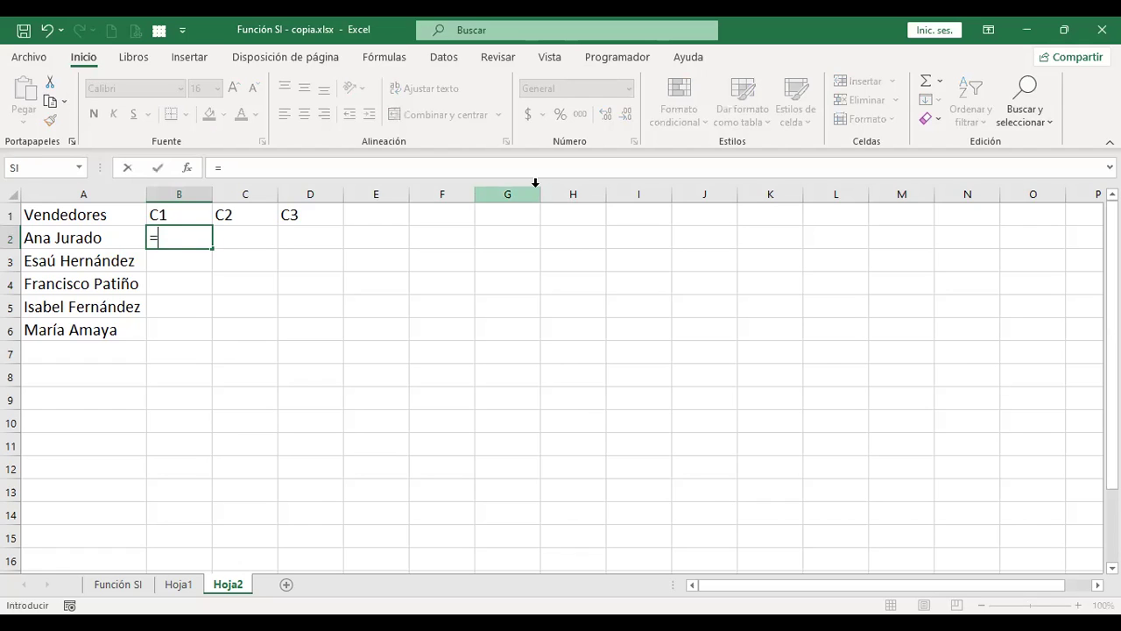
text(alea)
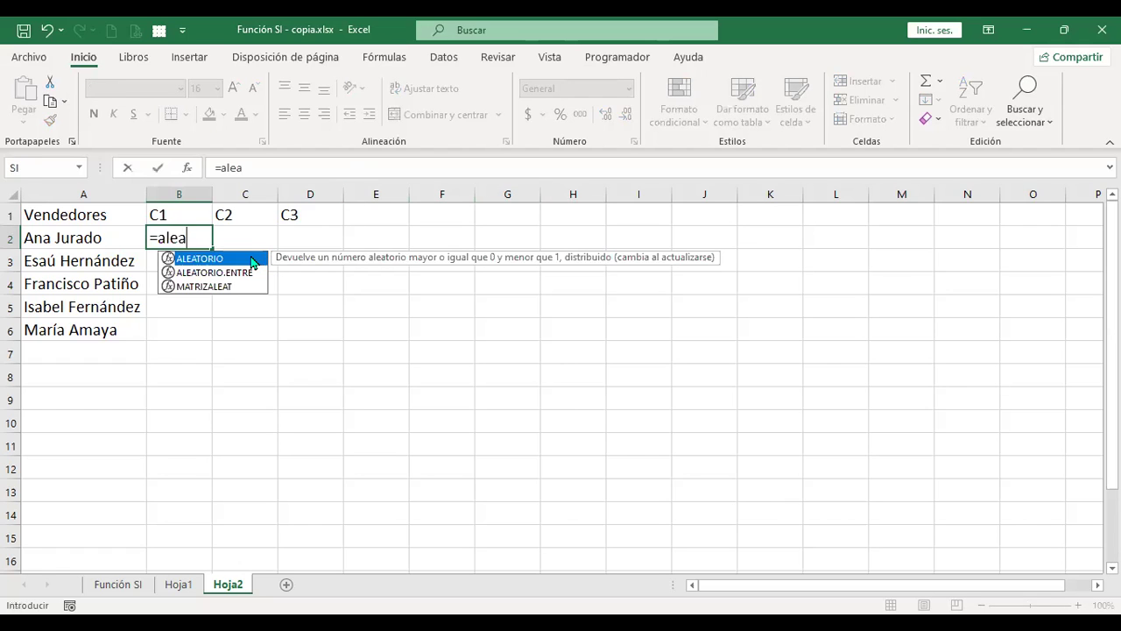
double_click(249, 258)
key(Return)
key(Up)
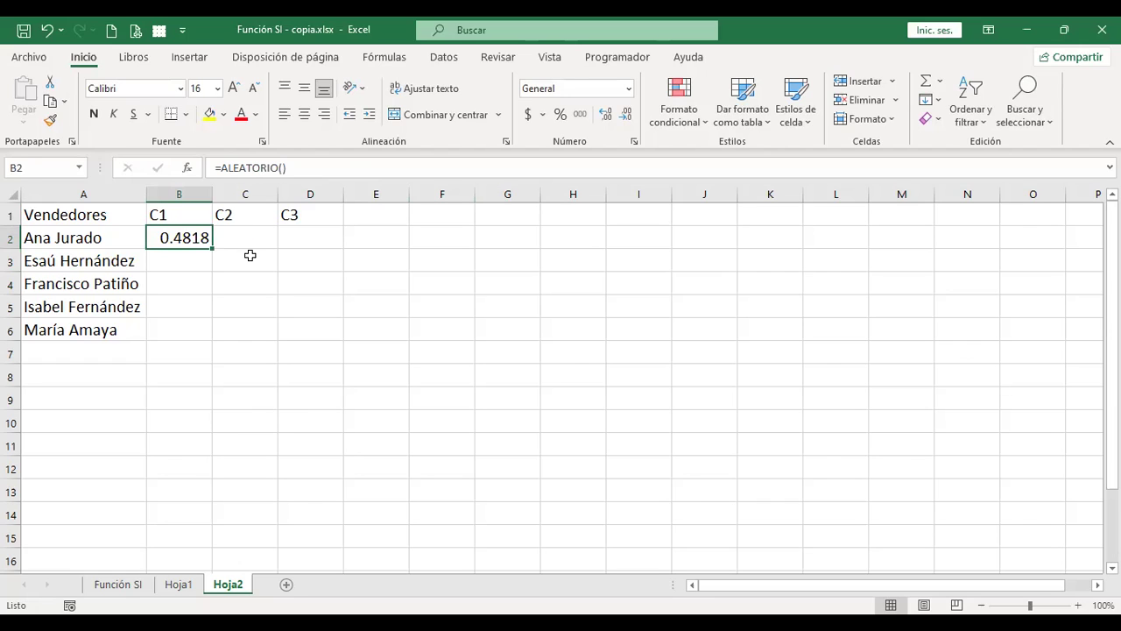
key(F2)
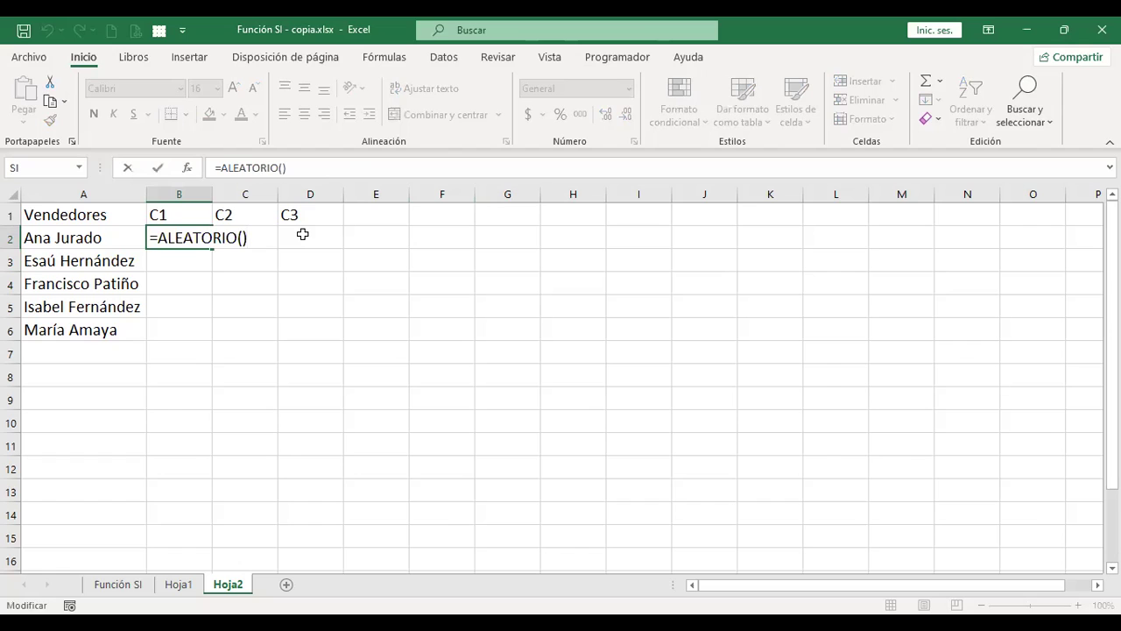
key(BackSpace)
key(BackSpace)
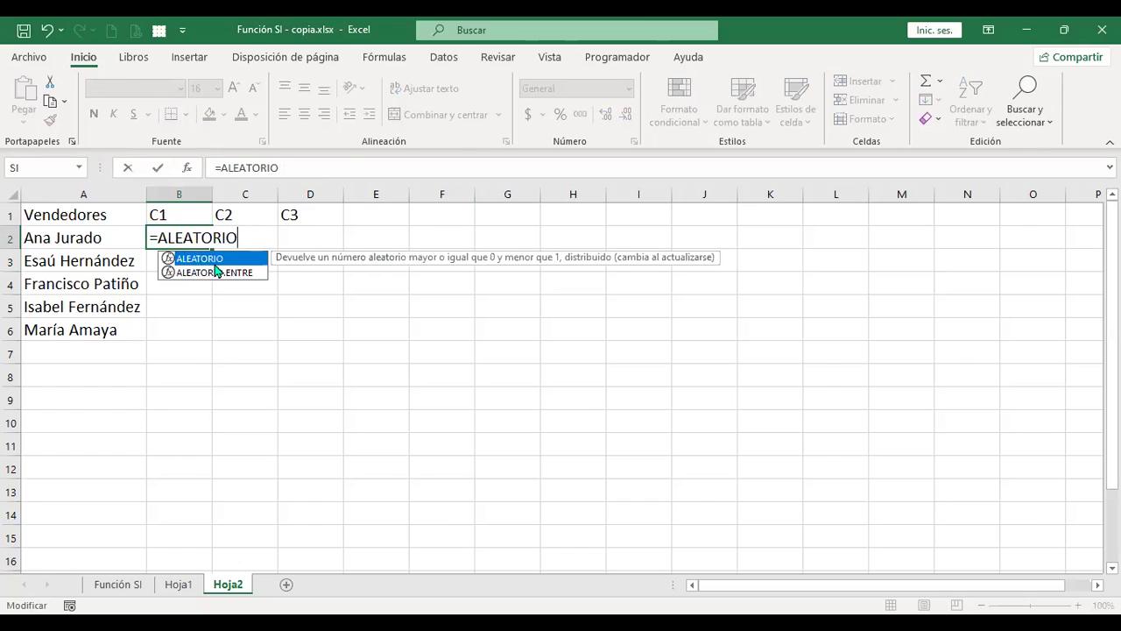
double_click(225, 272)
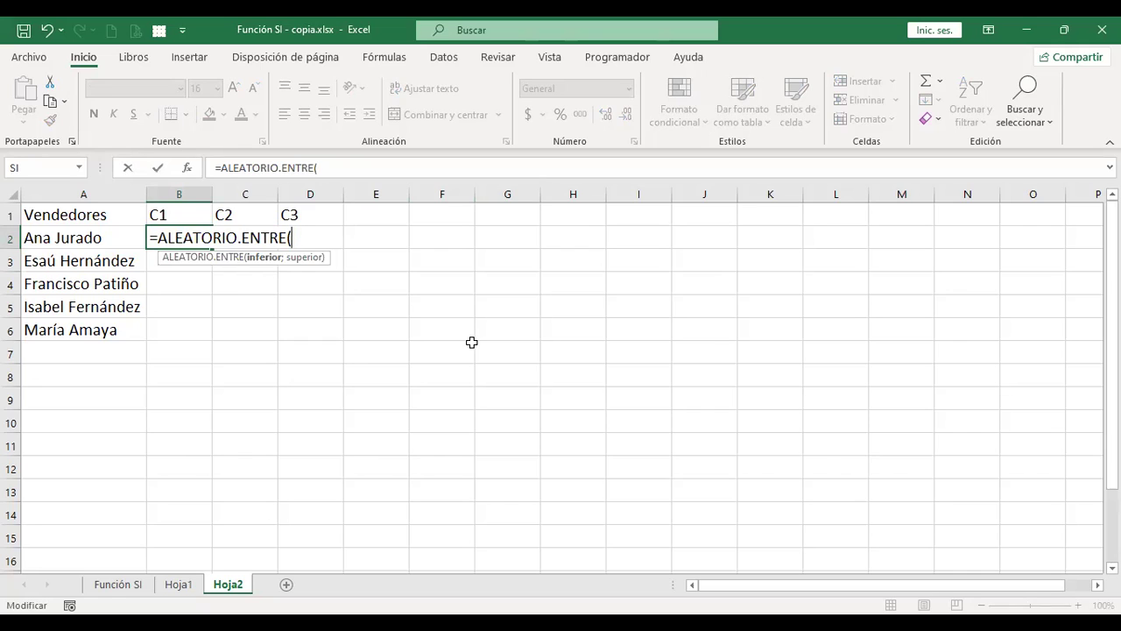
text(20;)
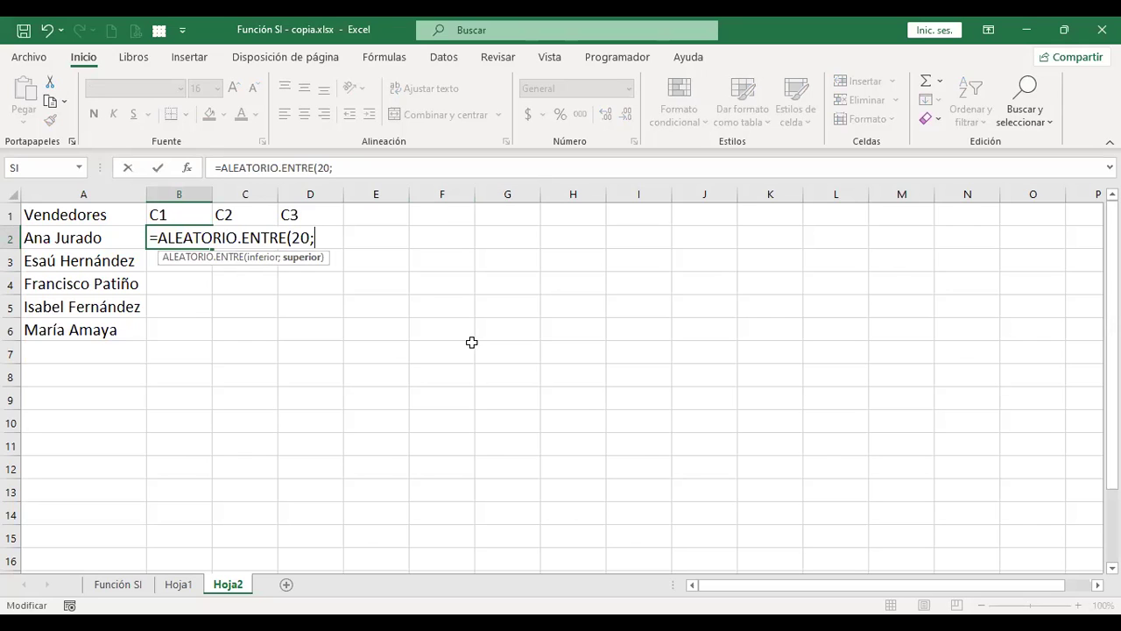
text(50))
key(Return)
key(Up)
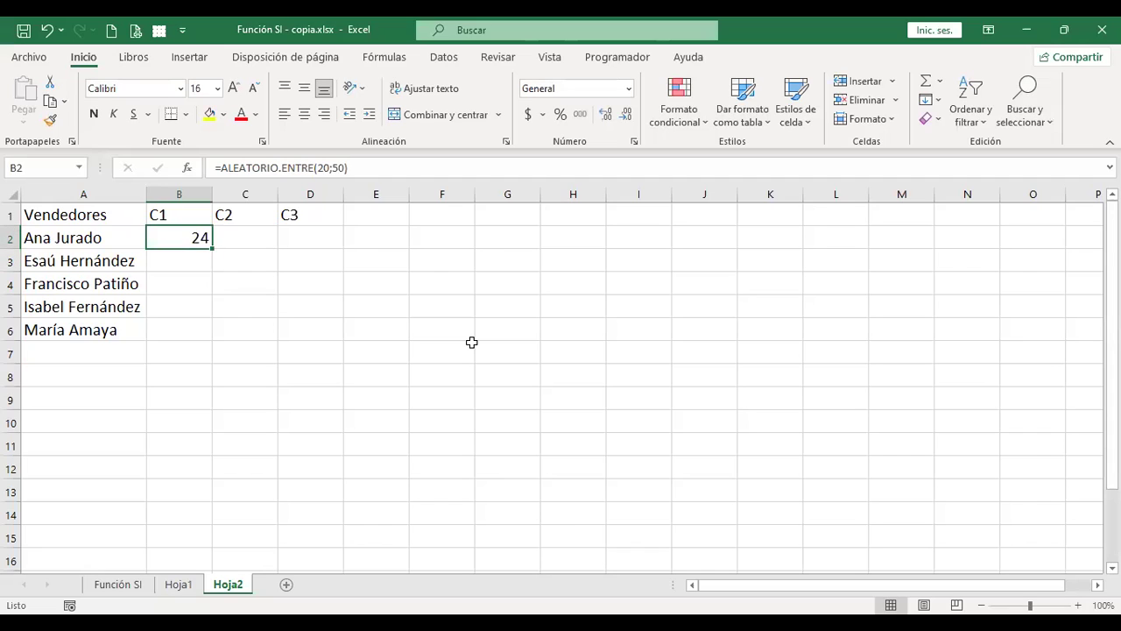
Copy the B2 formula down to row 6 and across to column D, then select B2:D6
double_click(212, 249)
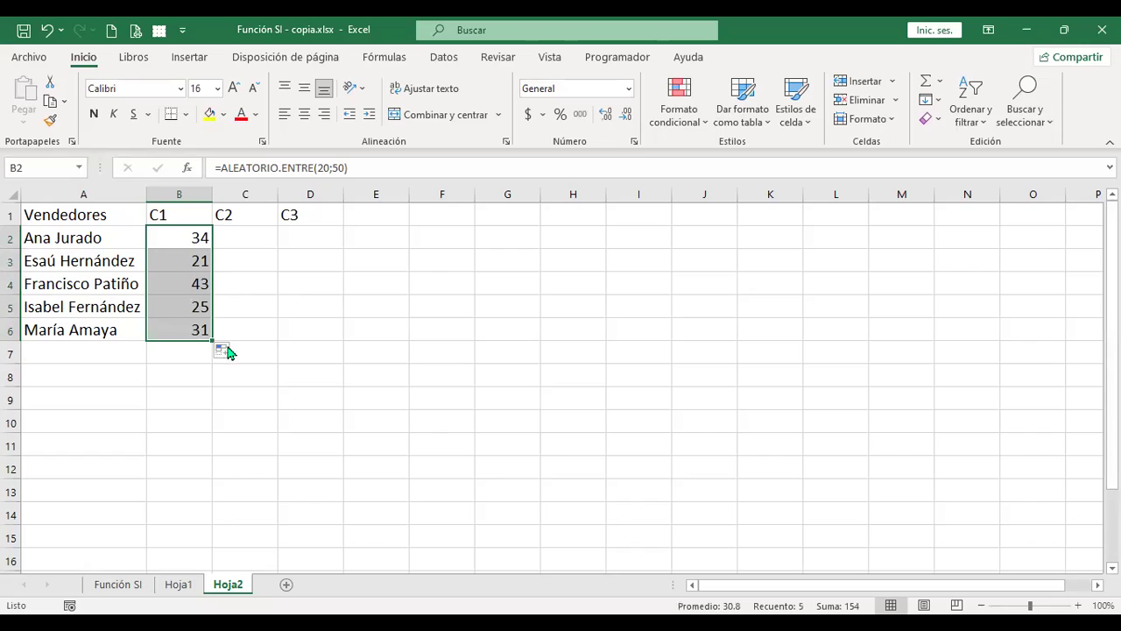
drag(212, 340, 340, 341)
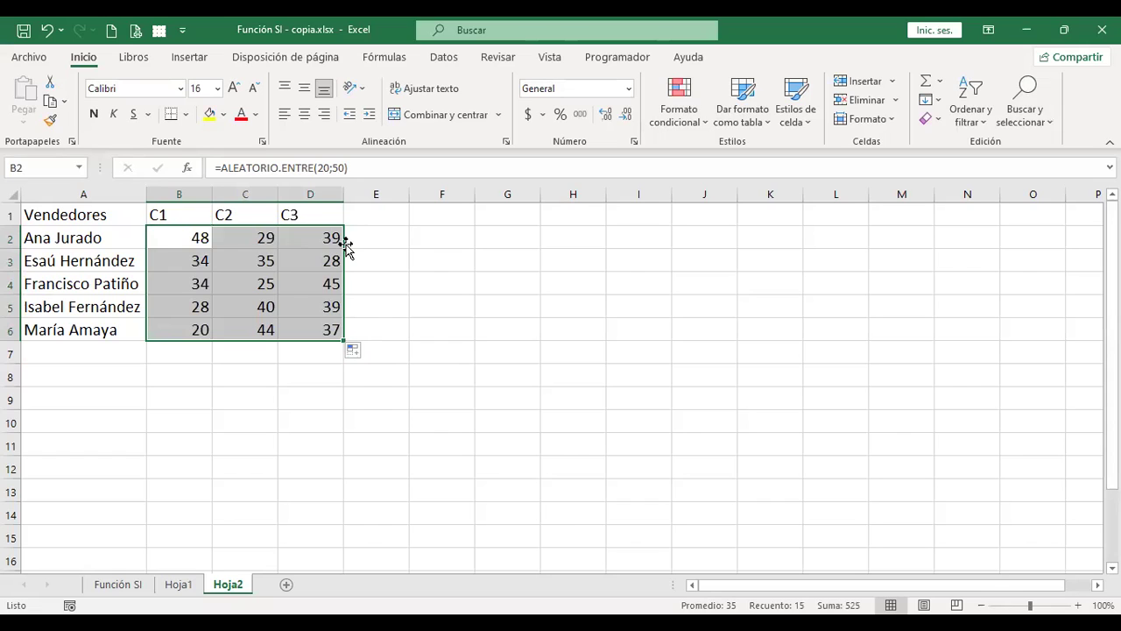
click(185, 232)
key(F2)
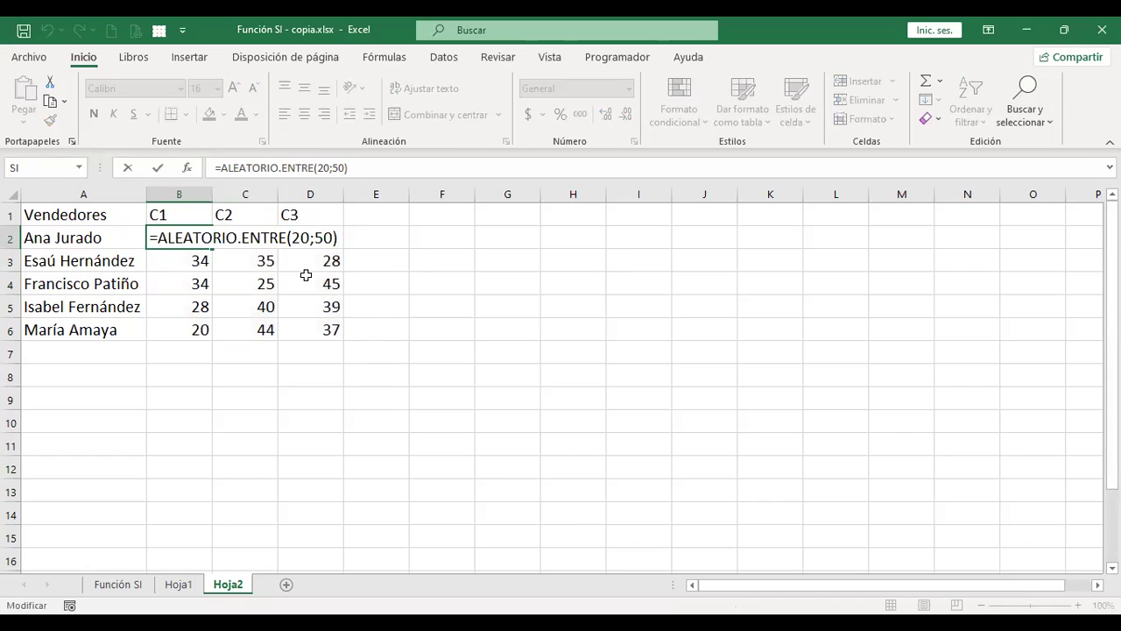
click(322, 238)
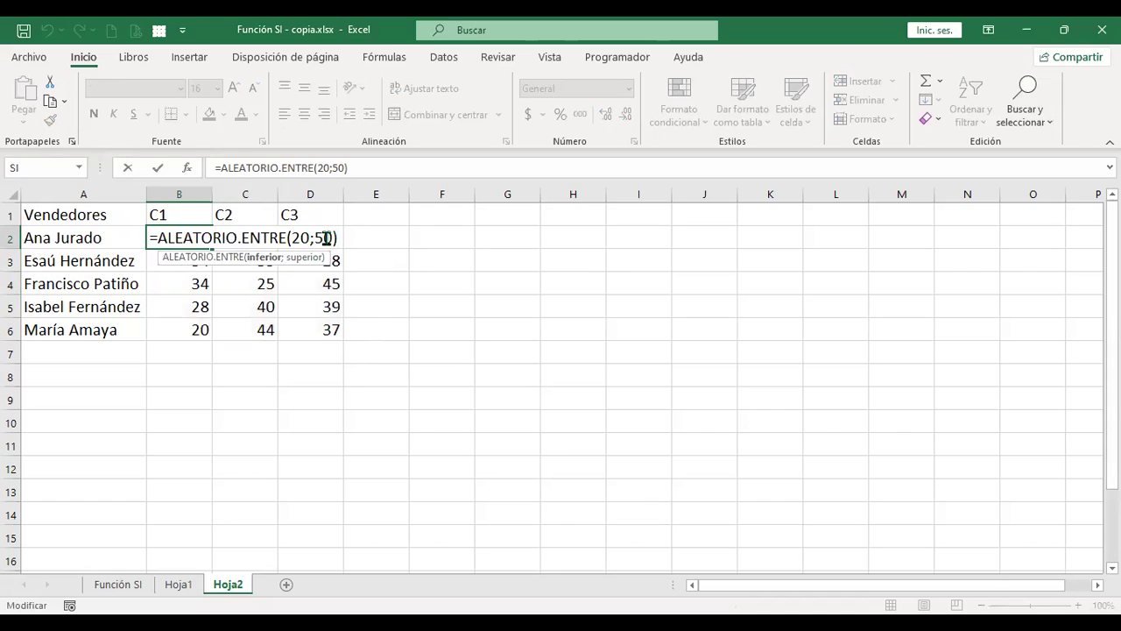
click(390, 237)
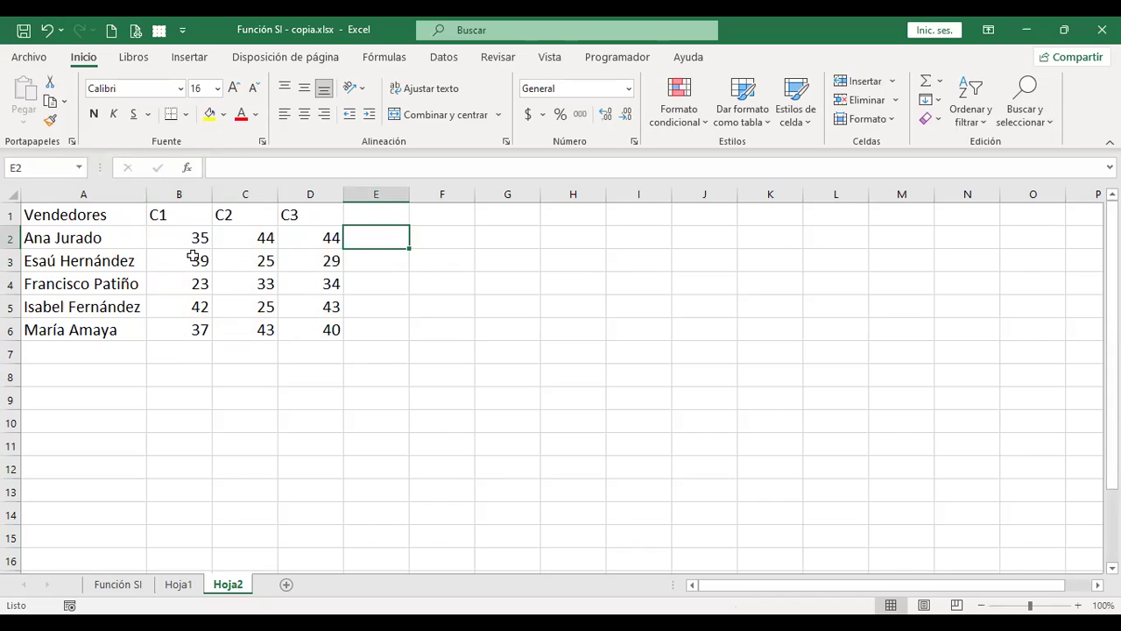
drag(193, 236, 314, 322)
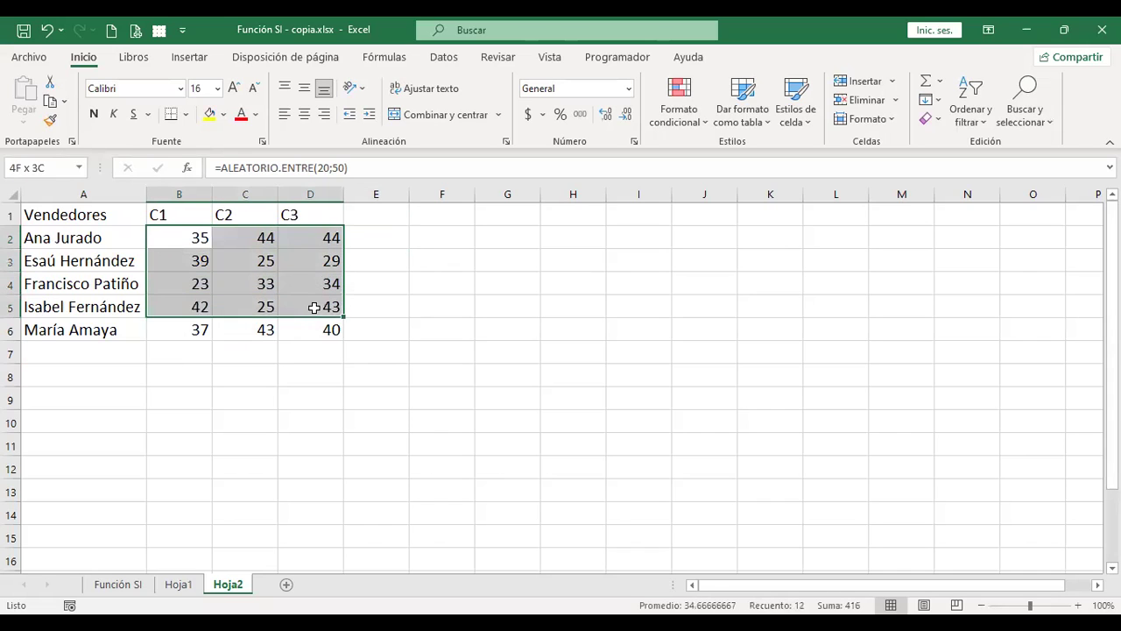
Copy B2:D6 and paste it back in place as values only
key(ctrl+c)
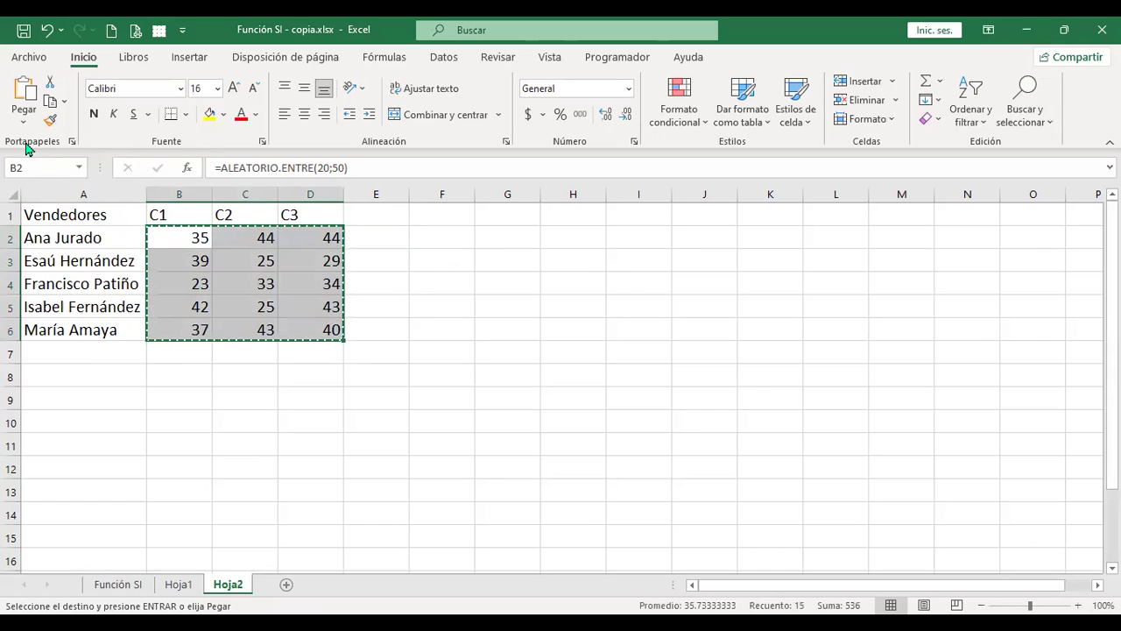
click(27, 128)
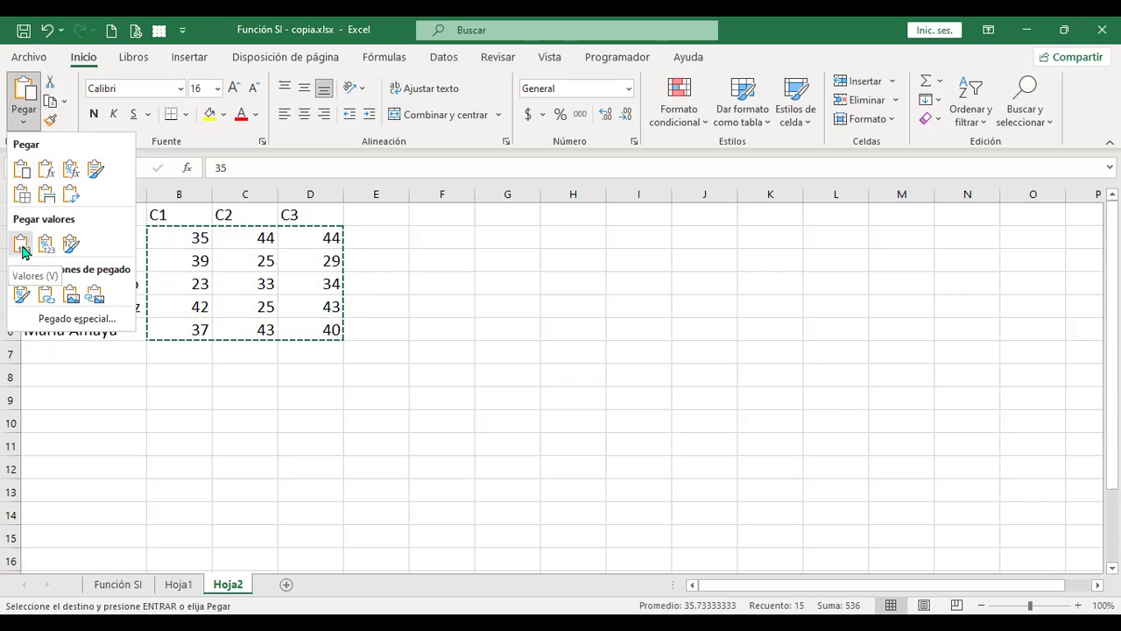
click(22, 250)
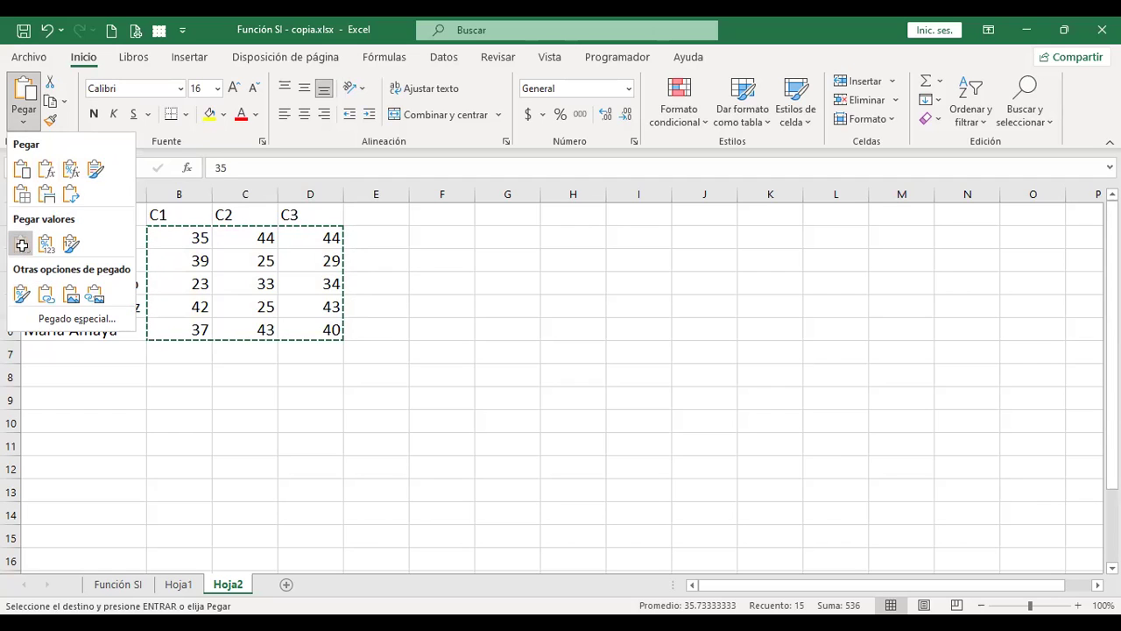
click(22, 245)
key(Escape)
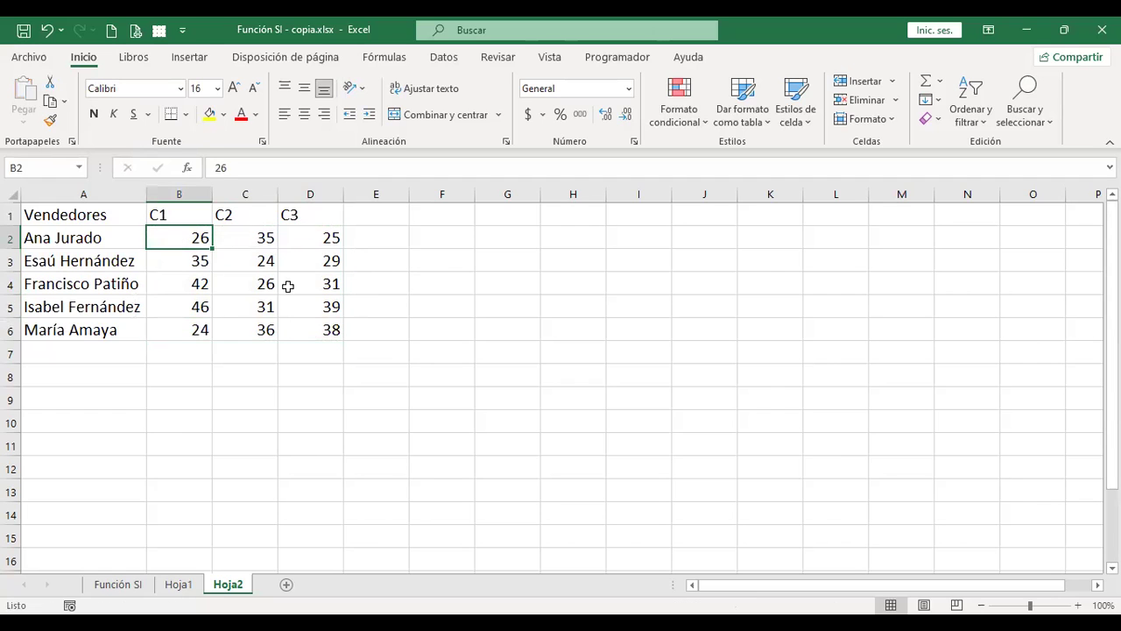
Verify that C3 and D2:D6 now hold plain numbers, then select E1
click(249, 265)
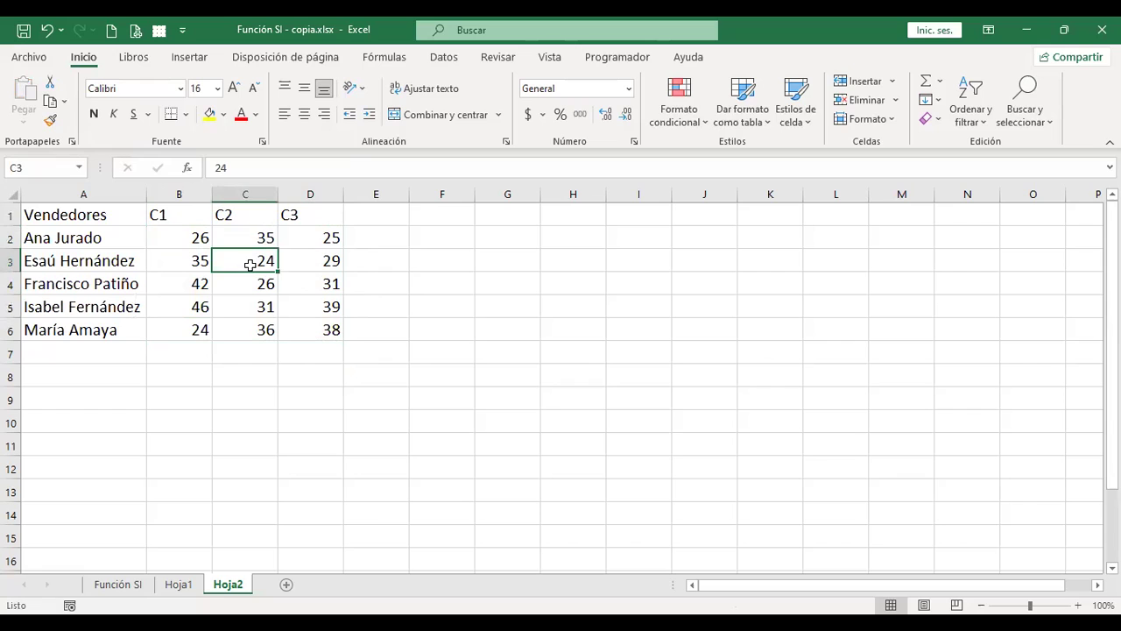
click(330, 244)
click(324, 264)
click(323, 285)
click(325, 308)
click(326, 328)
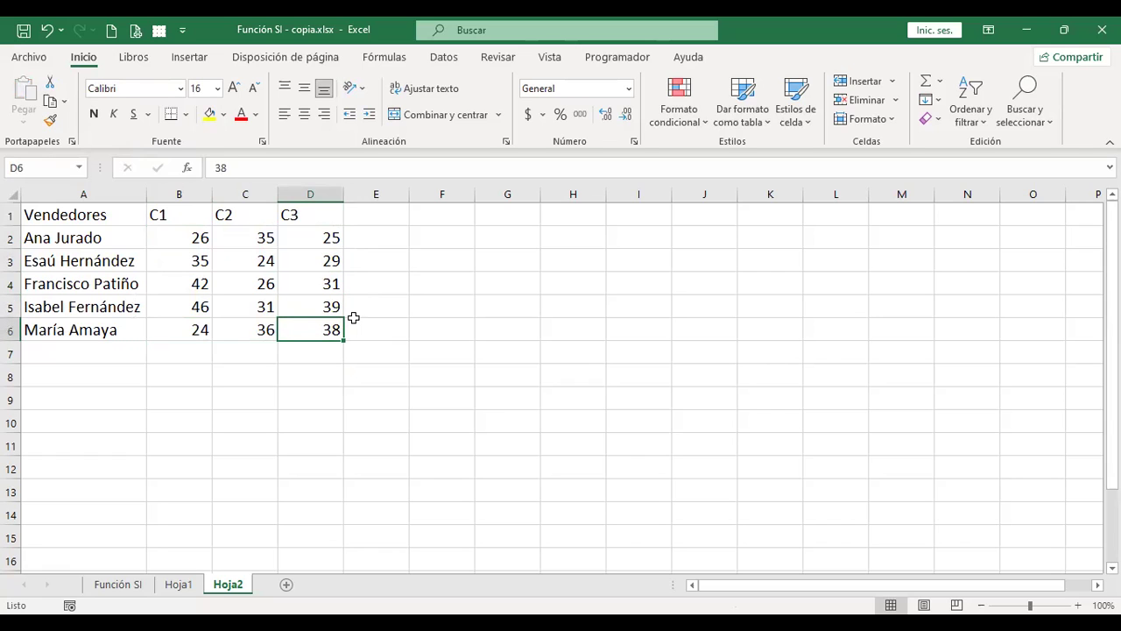
click(436, 214)
click(384, 215)
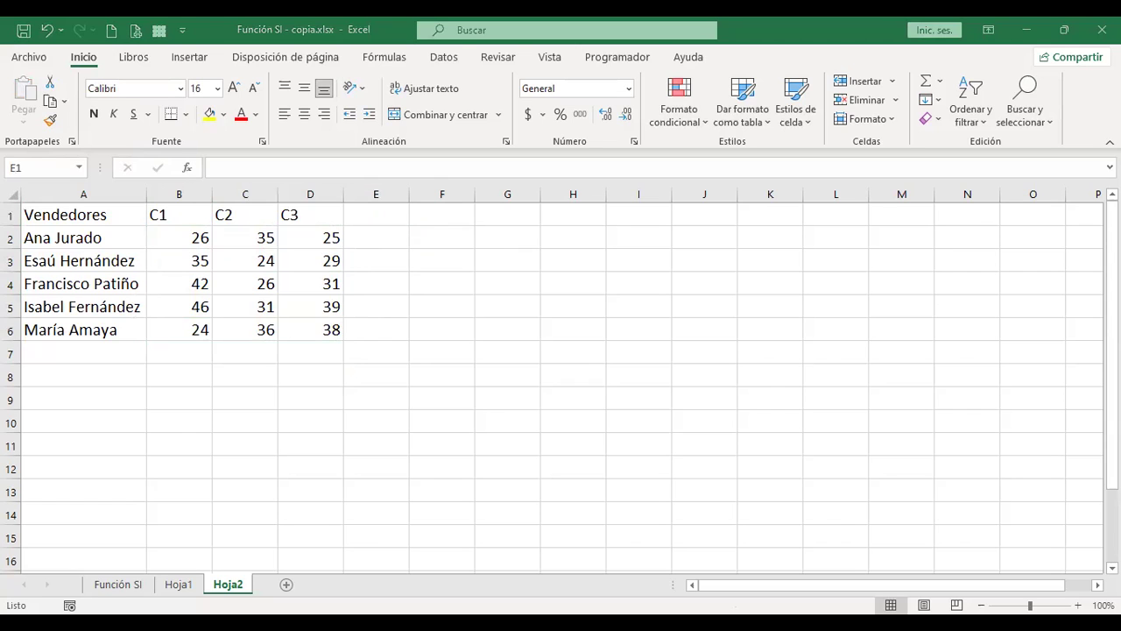
Enter the heading Estado in E1 and begin a +si formula in E2
text(Estado)
key(Return)
click(375, 238)
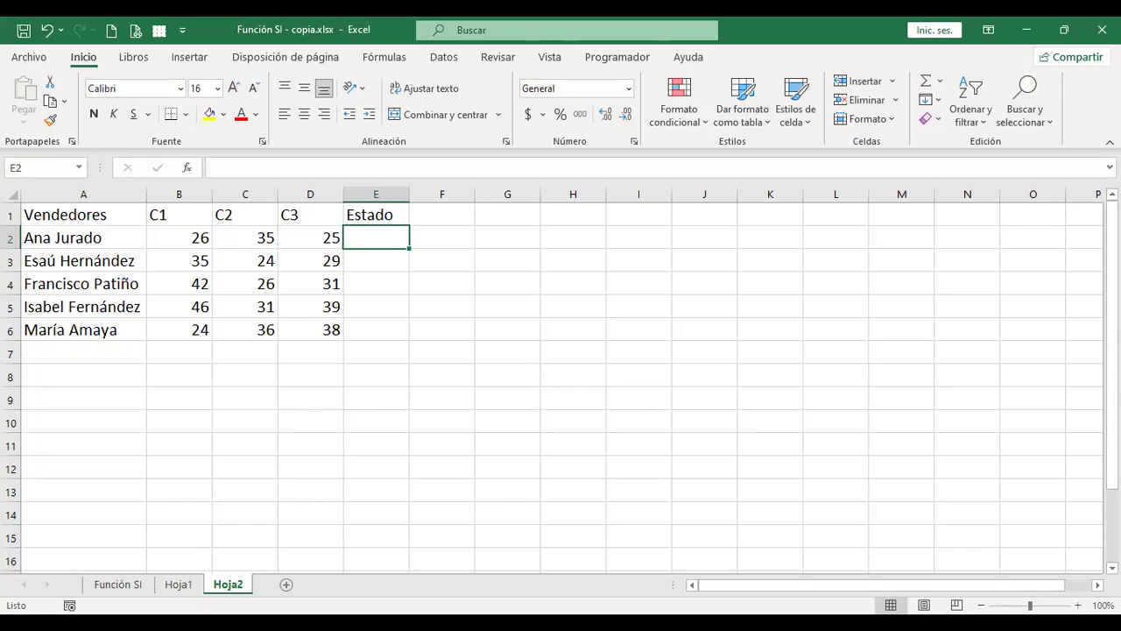
text(+)
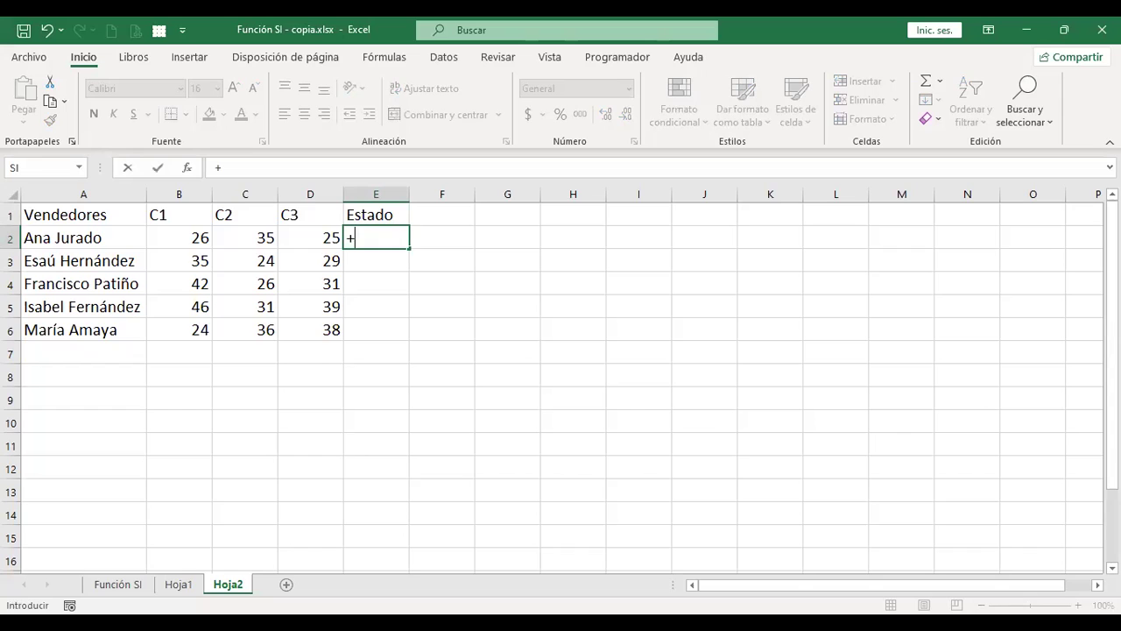
key(BackSpace)
key(Escape)
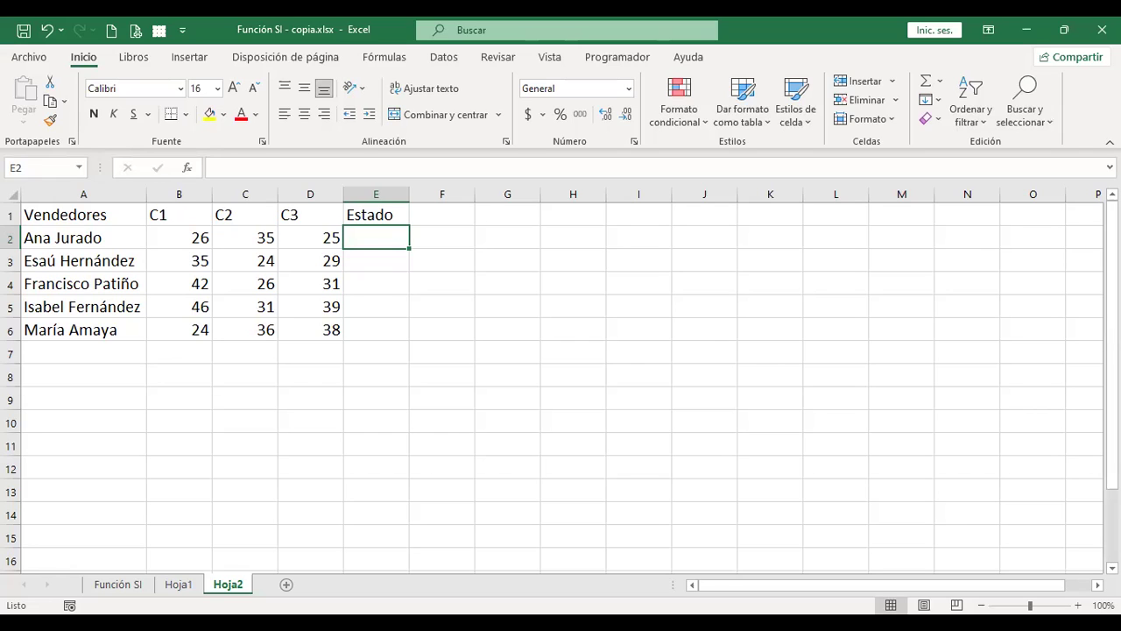
text(=)
key(Escape)
text(+)
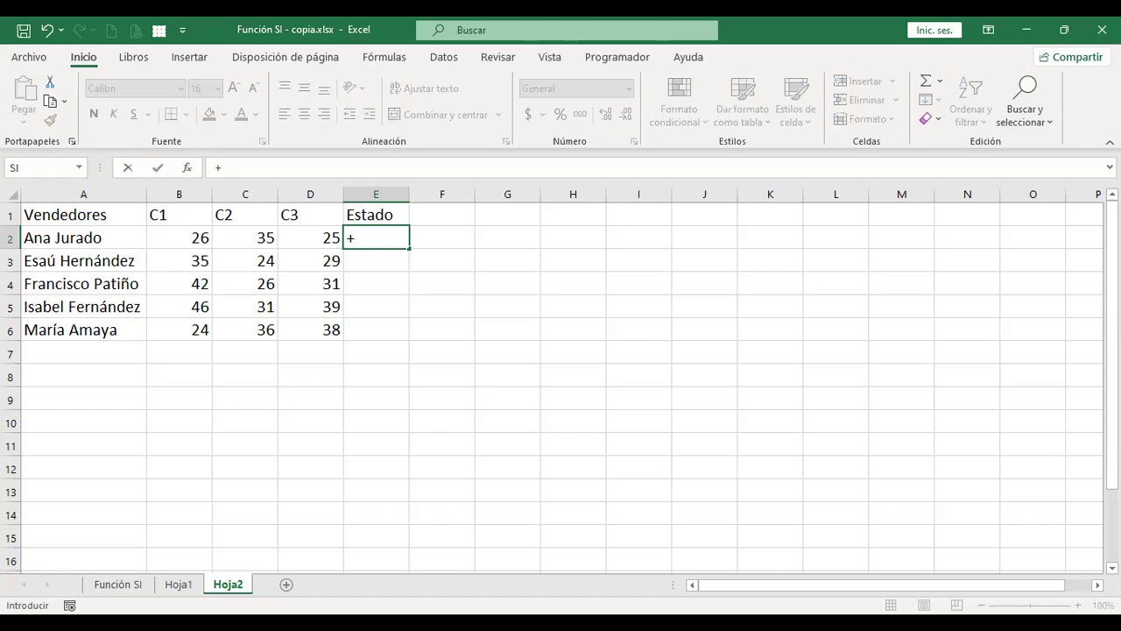
text(si)
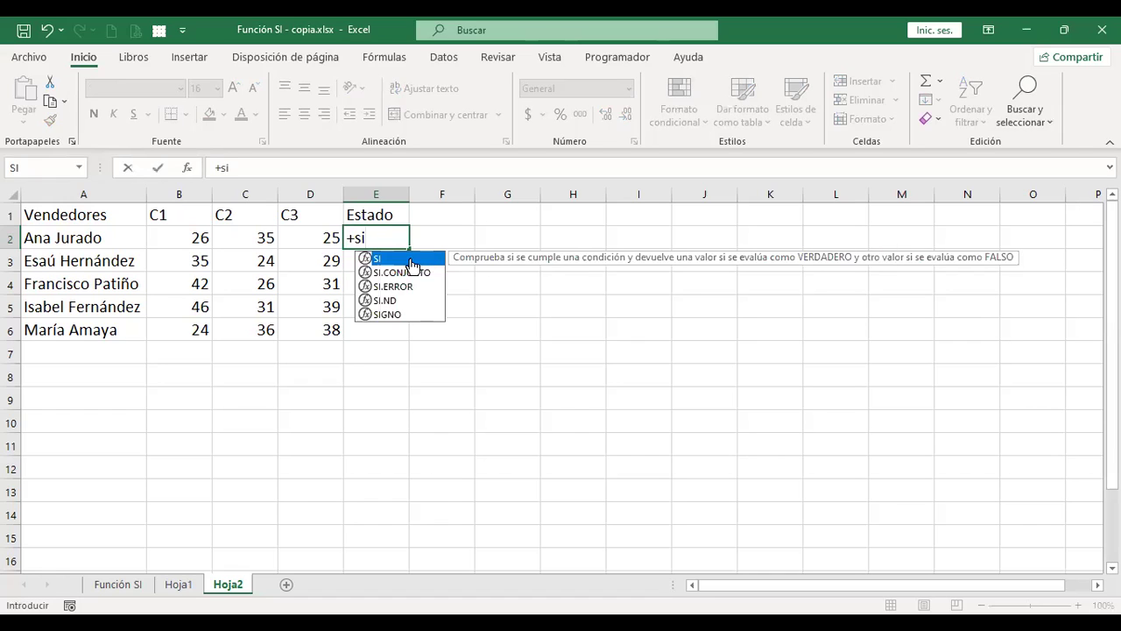
Enter +SI(PROMEDIO(B2:D2)>=15;"Ingresó";"No ingresó") in E2
double_click(411, 259)
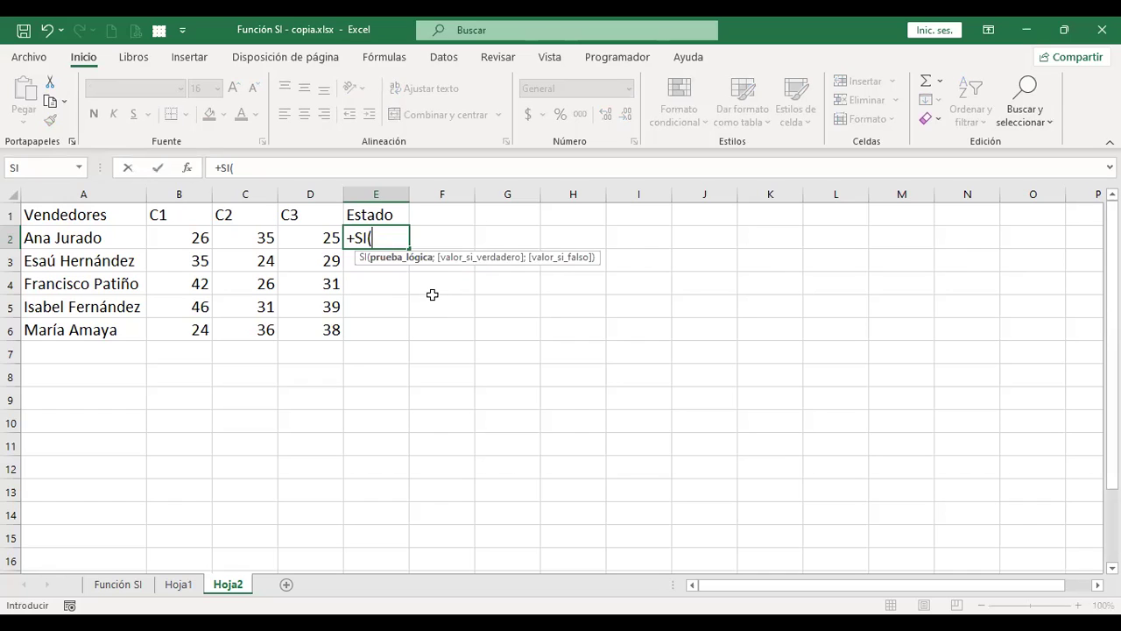
text(pro)
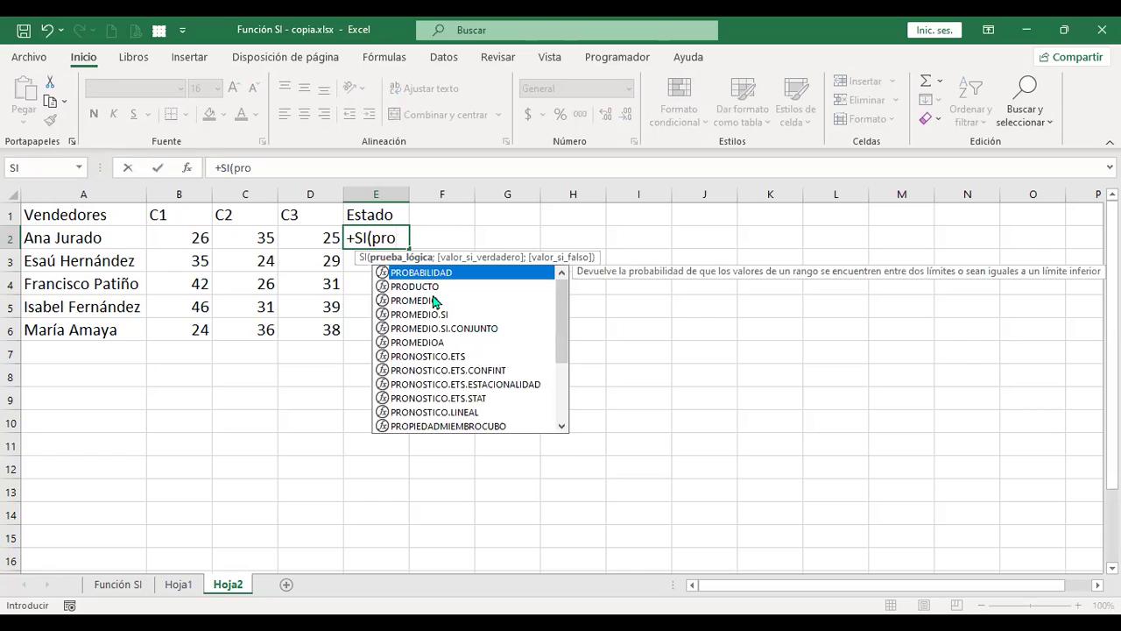
text(me)
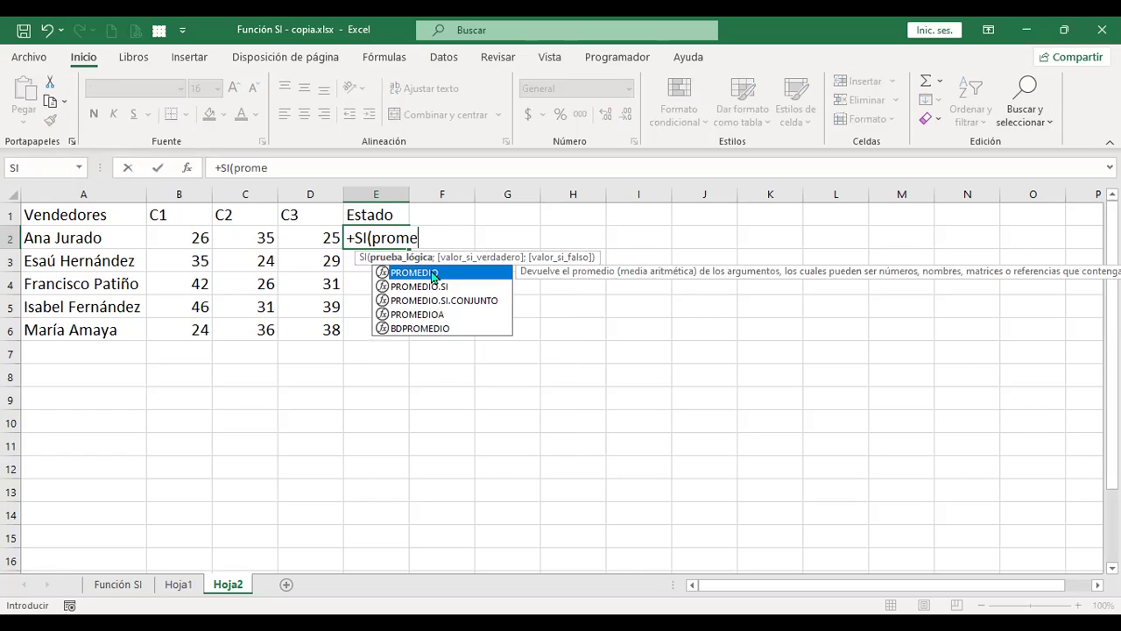
key(Tab)
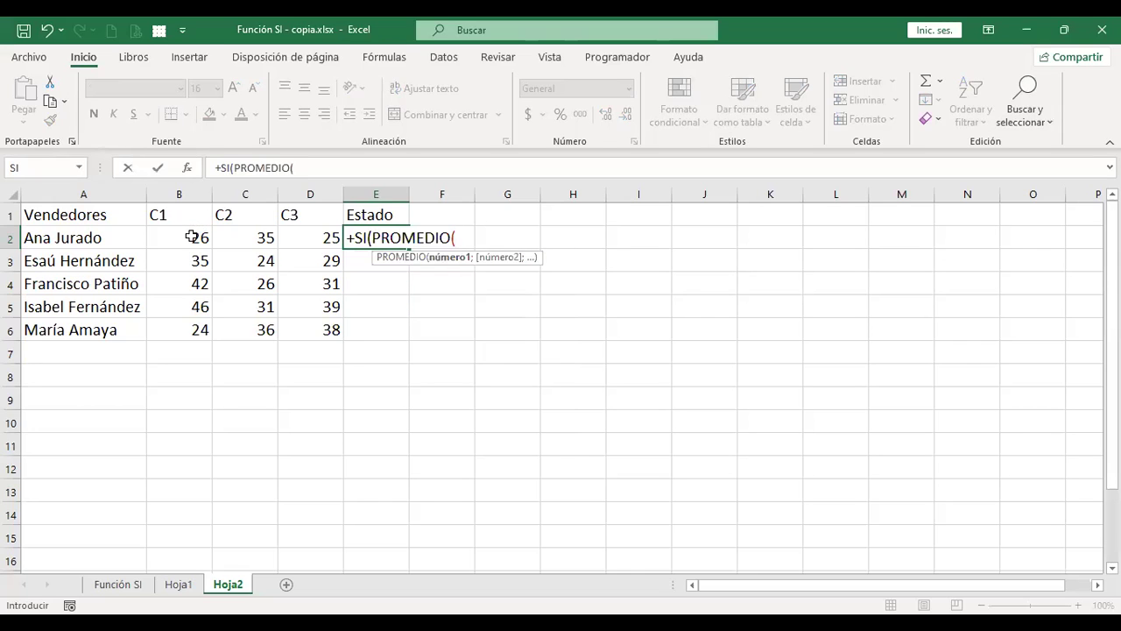
click(191, 237)
shift+click(292, 239)
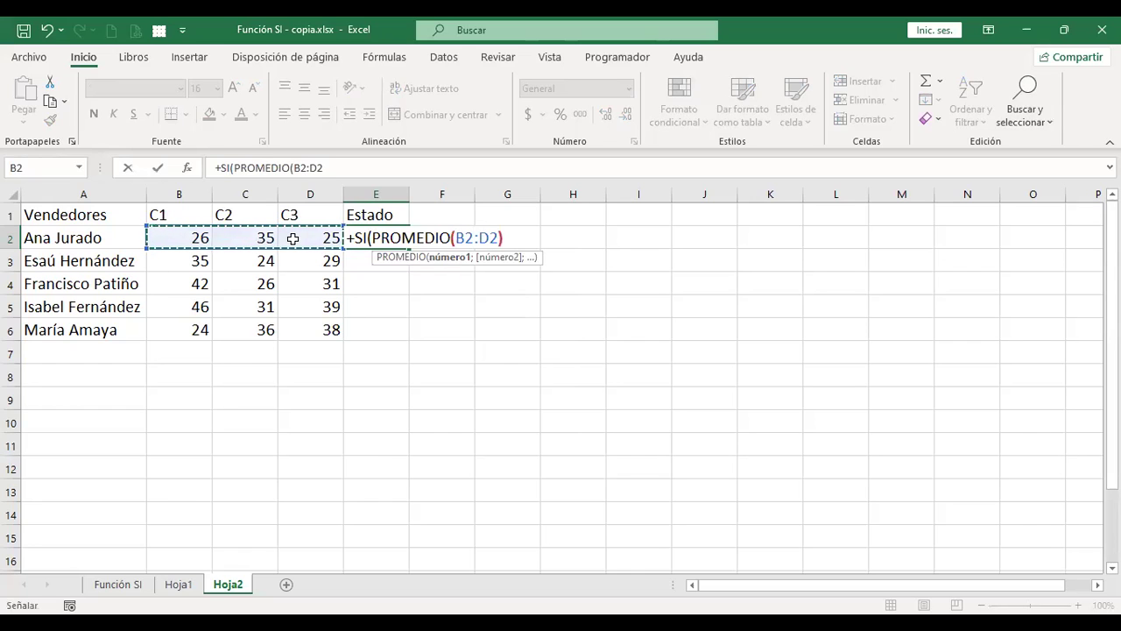
text()>)
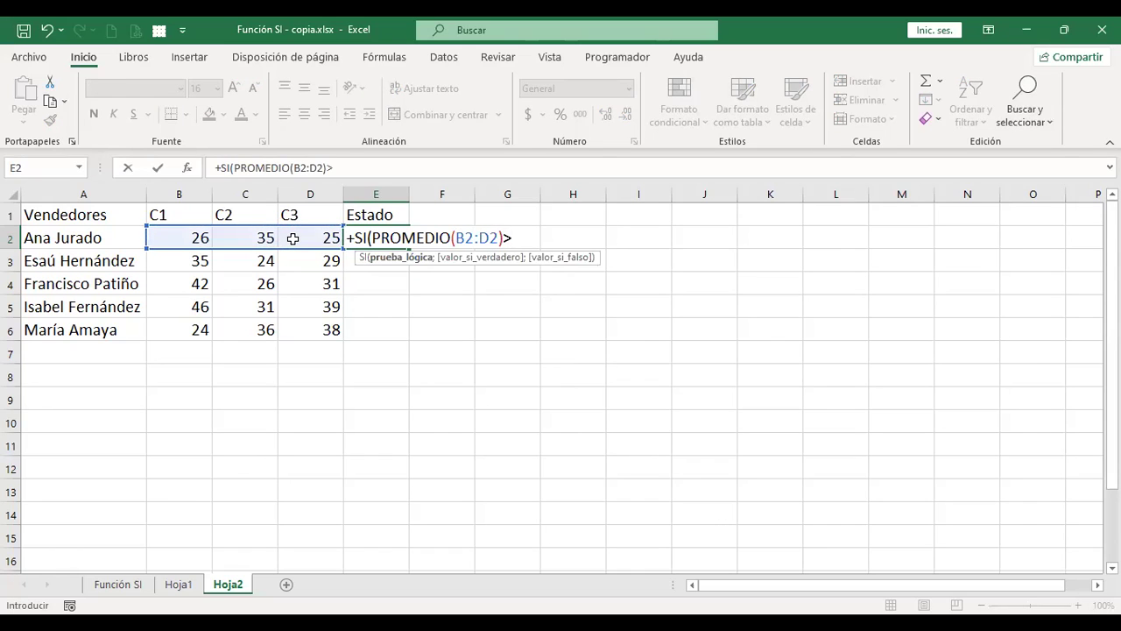
text(=15)
text(;"Ingresó")
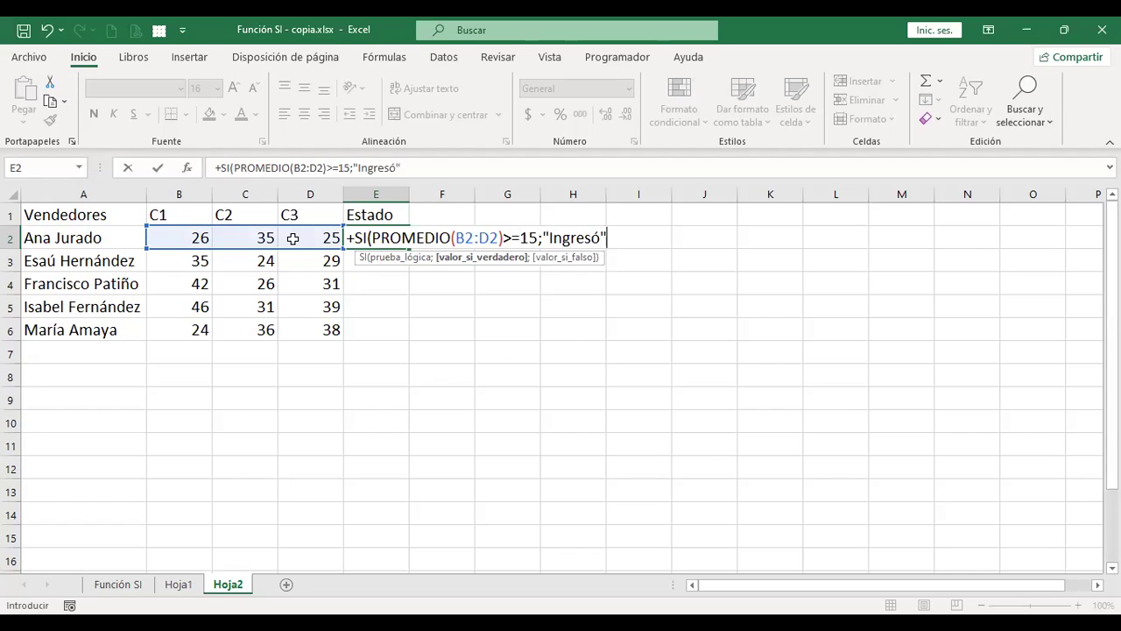
text(;)
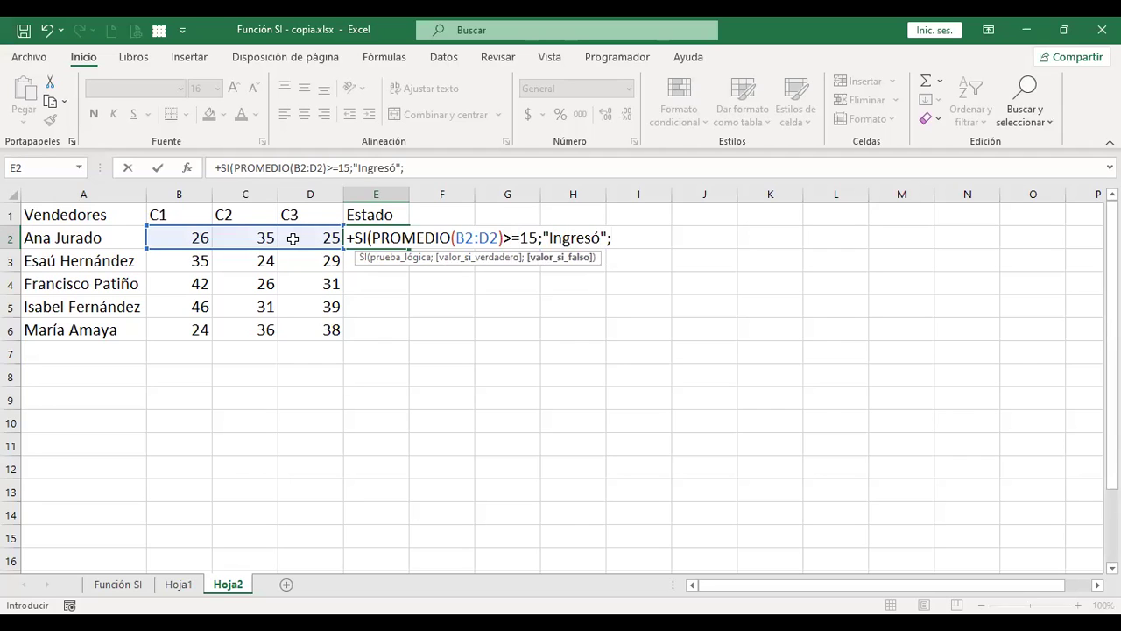
text("No ingresó")
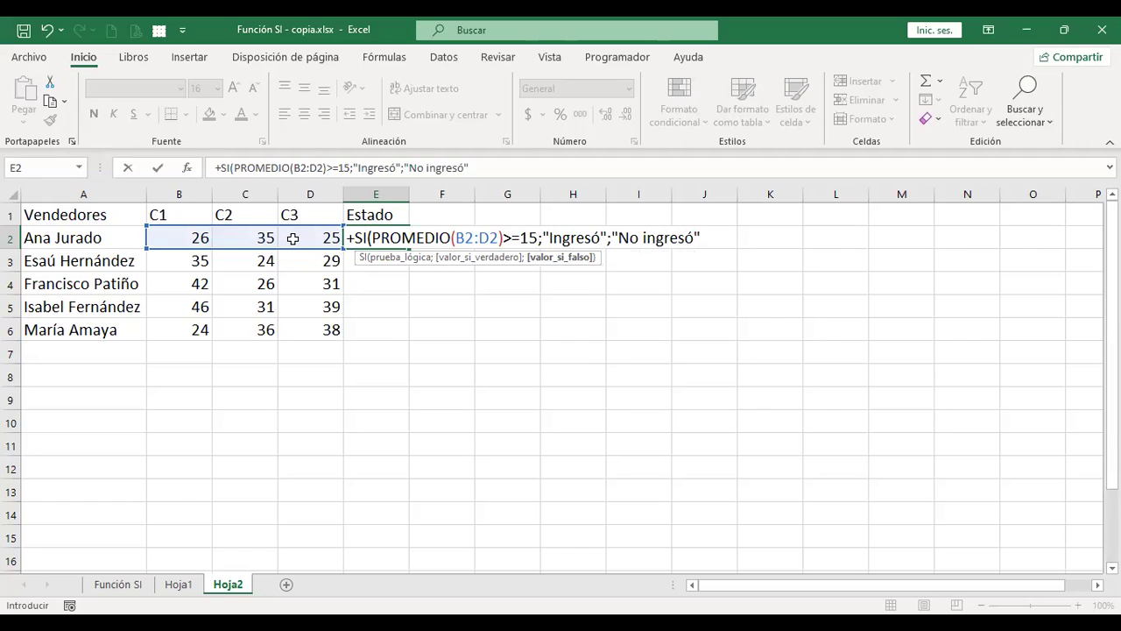
key(Return)
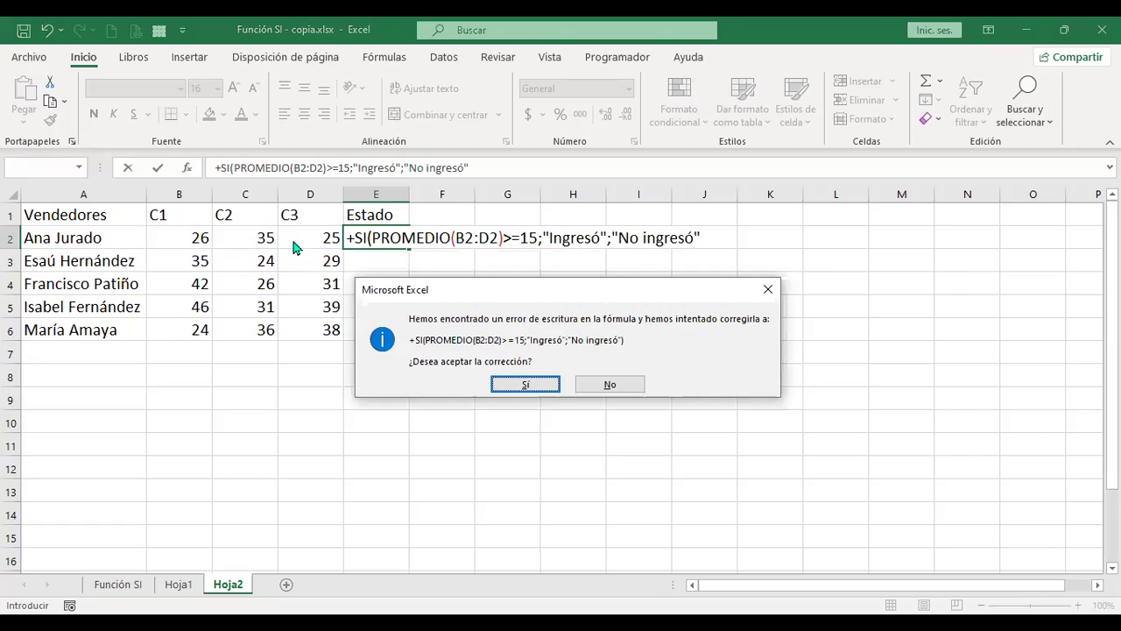
Accept Excel's correction of the E2 formula and fill it down to E6
key(Return)
key(Up)
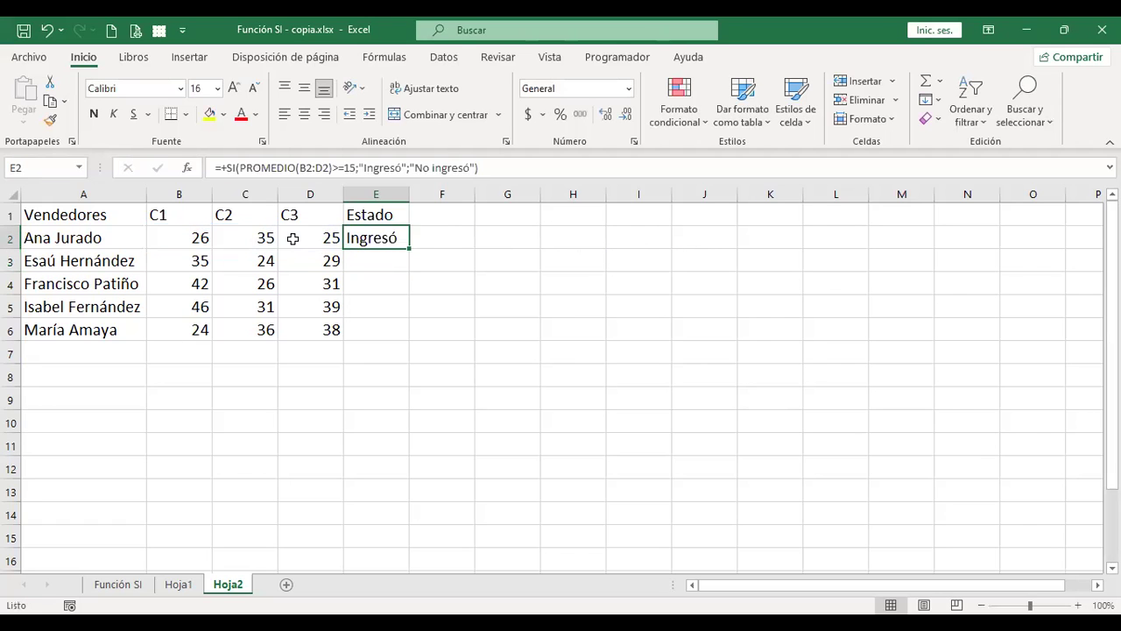
key(F2)
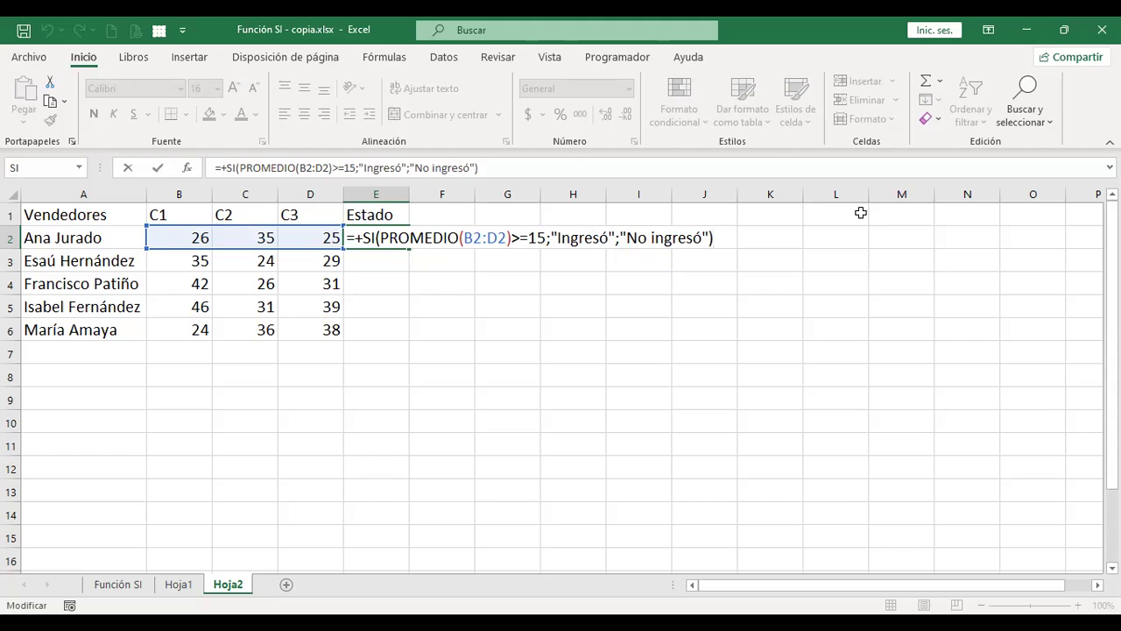
key(Return)
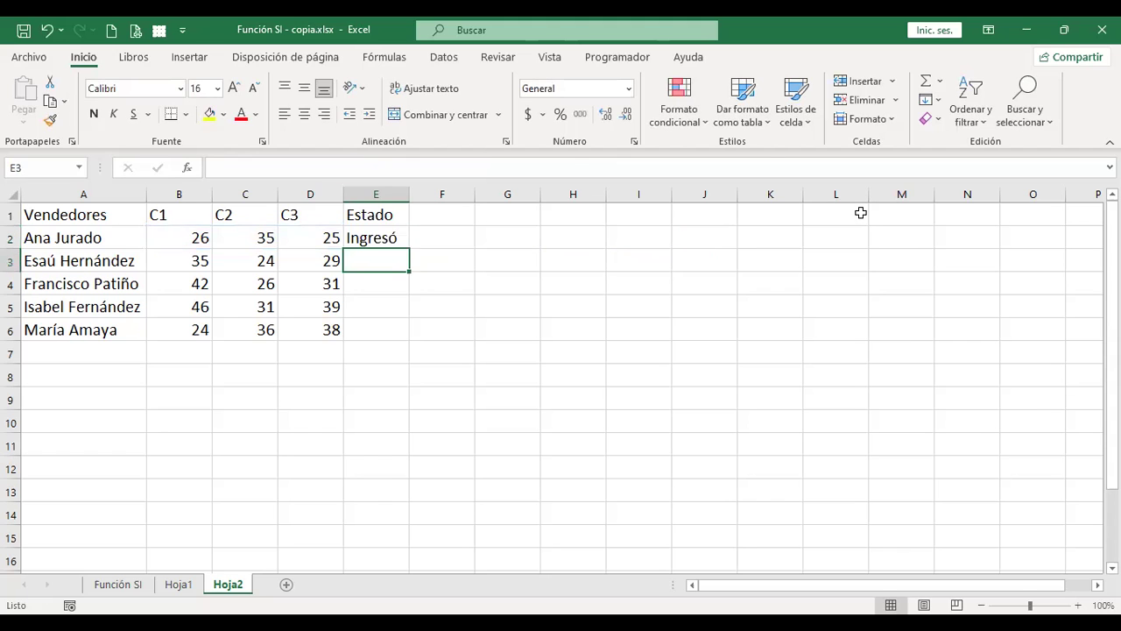
click(399, 233)
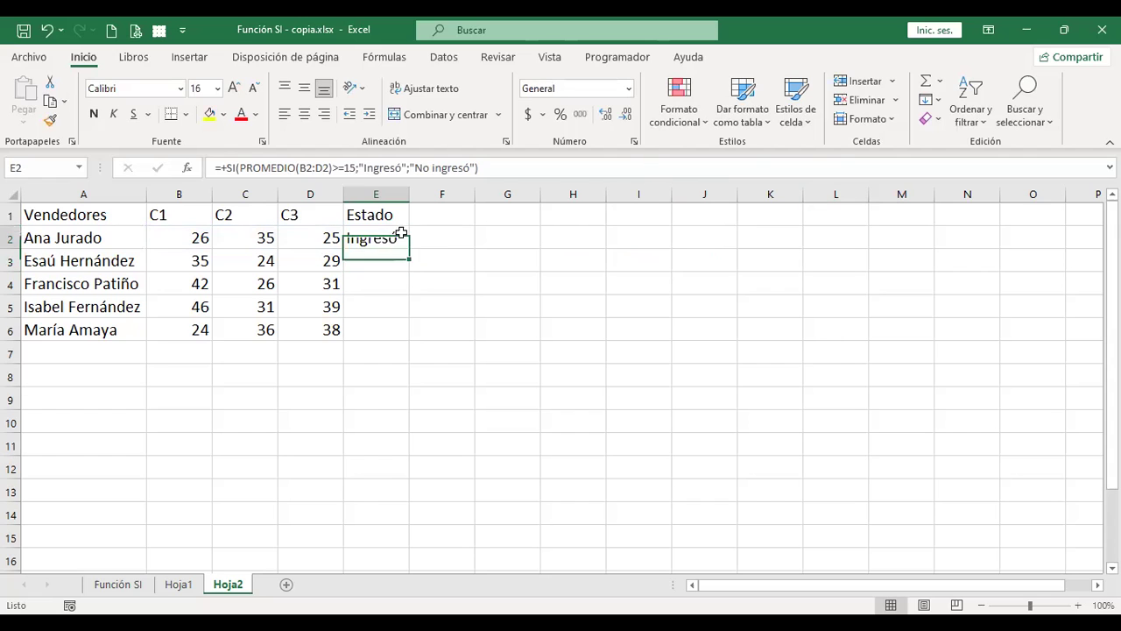
double_click(408, 249)
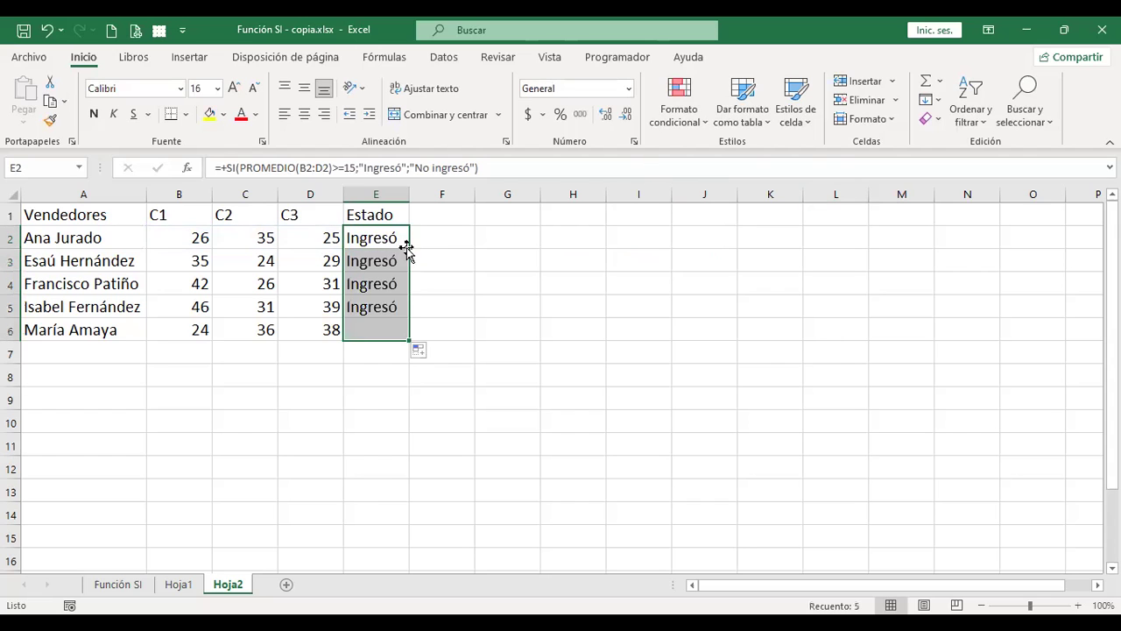
Change the E2 threshold to 20 and copy the formula through E3:E6
click(181, 325)
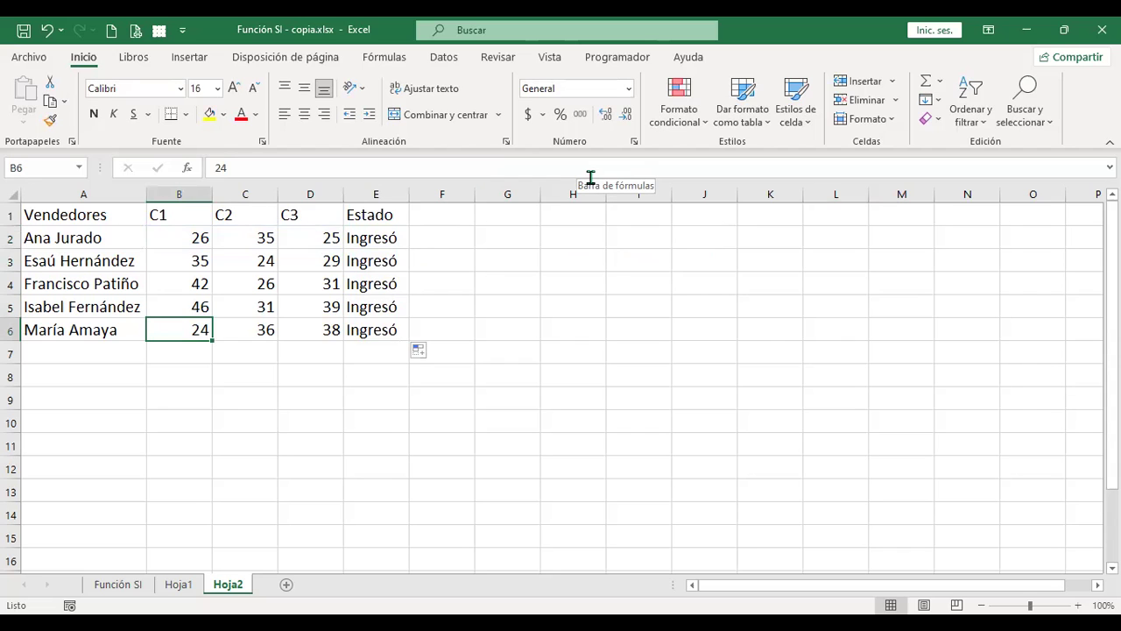
click(359, 237)
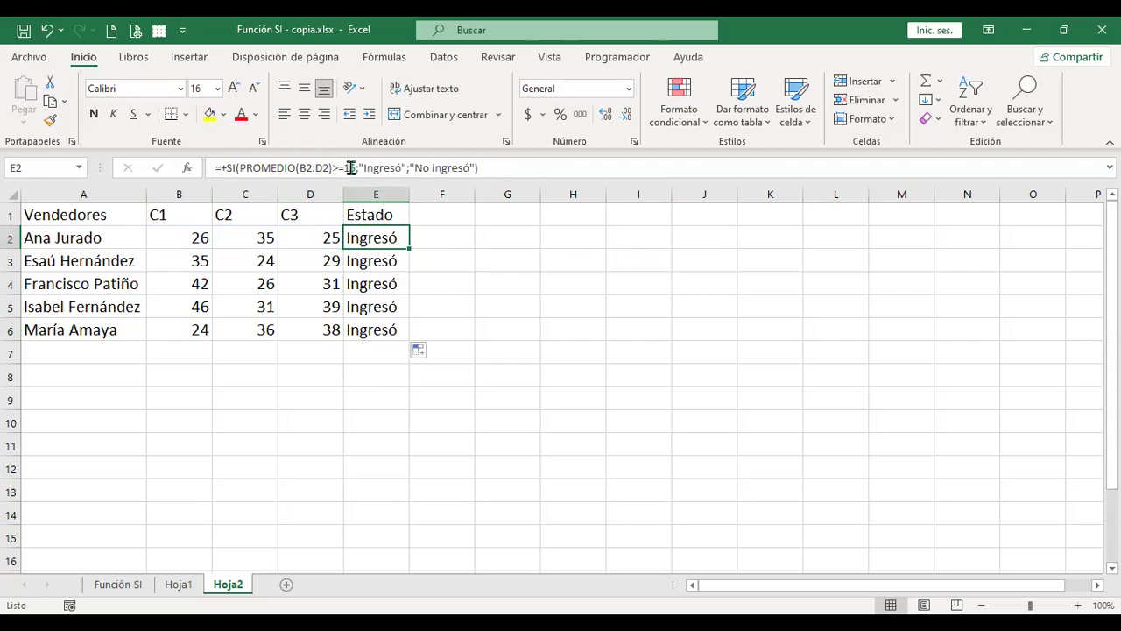
click(468, 163)
text(20)
key(ctrl+Return)
key(ctrl+c)
key(Down)
key(shift+Down)
key(shift+Down)
key(shift+Down)
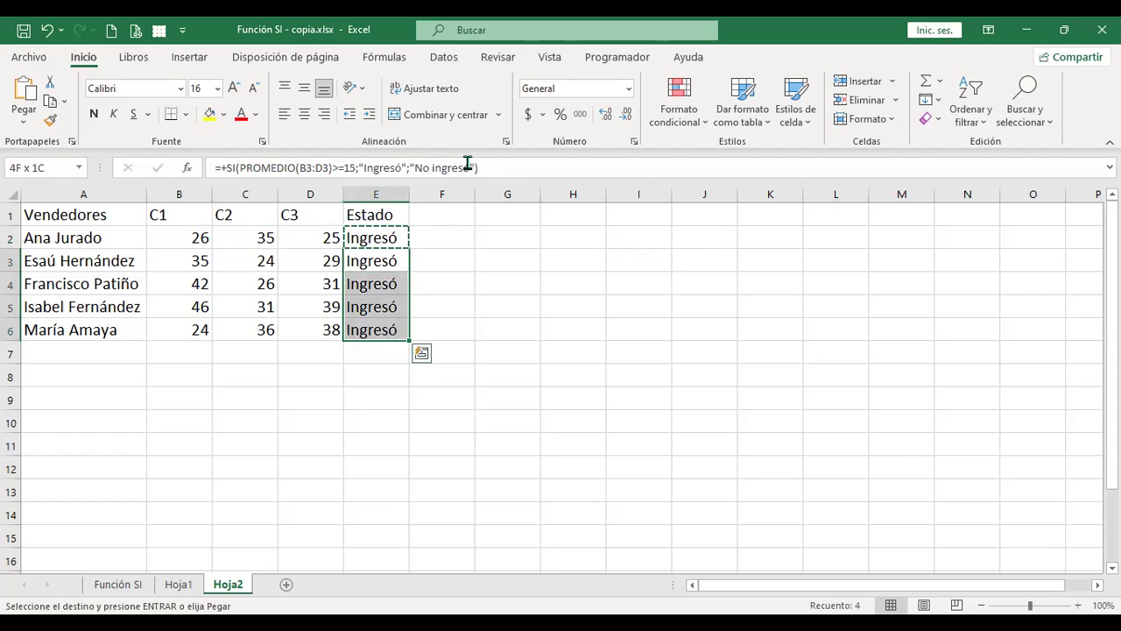
key(shift+Return)
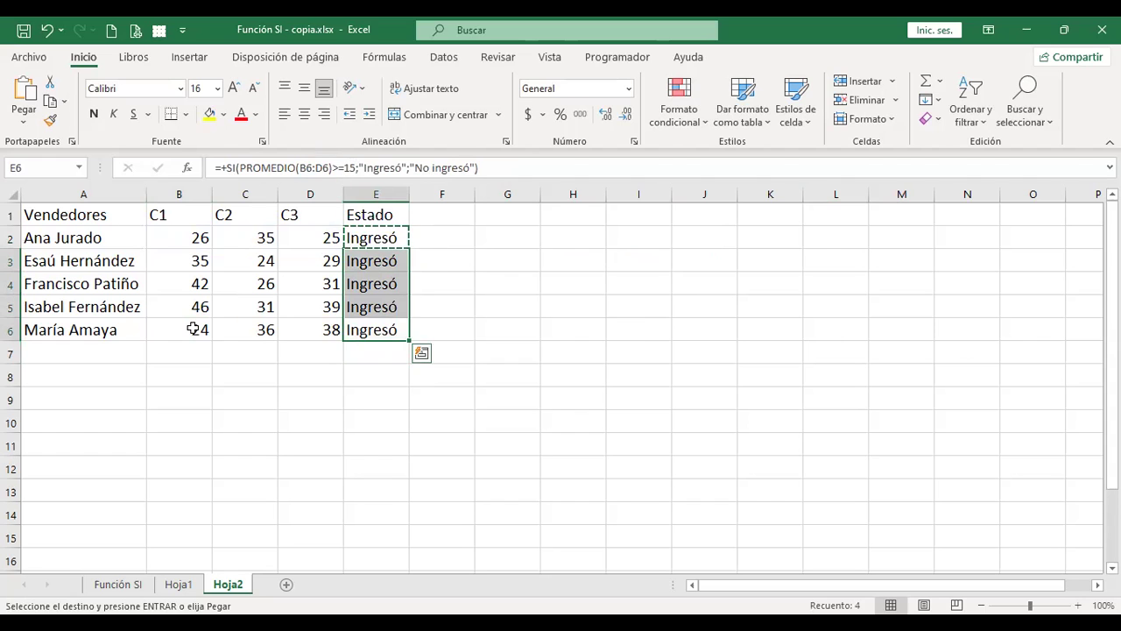
Enter 10 as the last seller's C1 score in B6
click(193, 329)
text(10)
key(Tab)
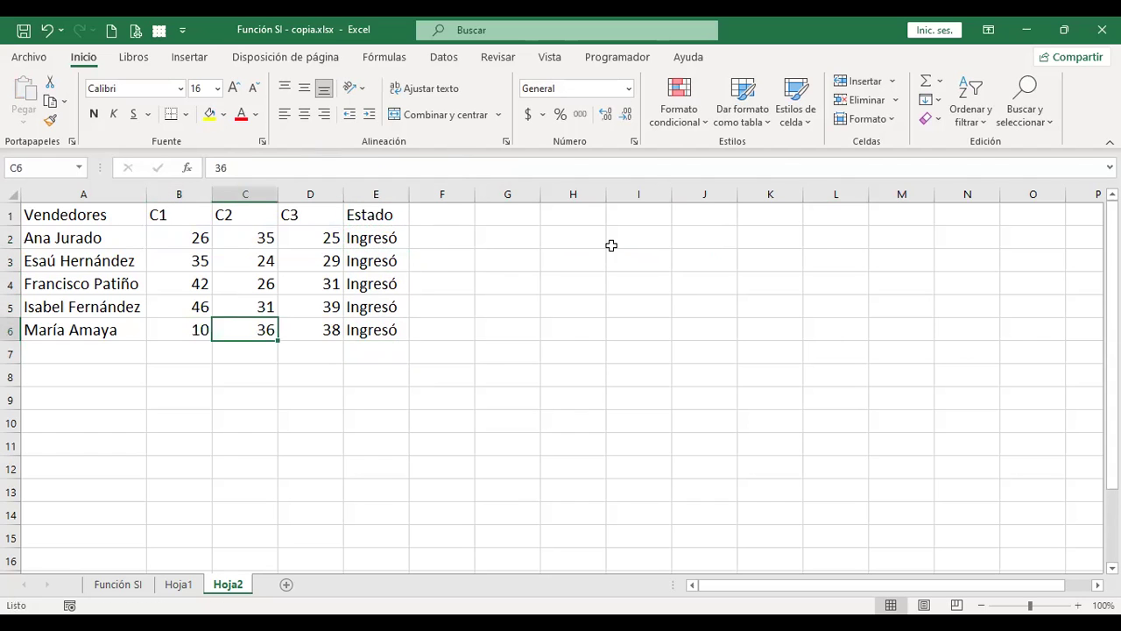
Set the last seller's C2 score to 5 and C3 score to 8
text(5)
key(Tab)
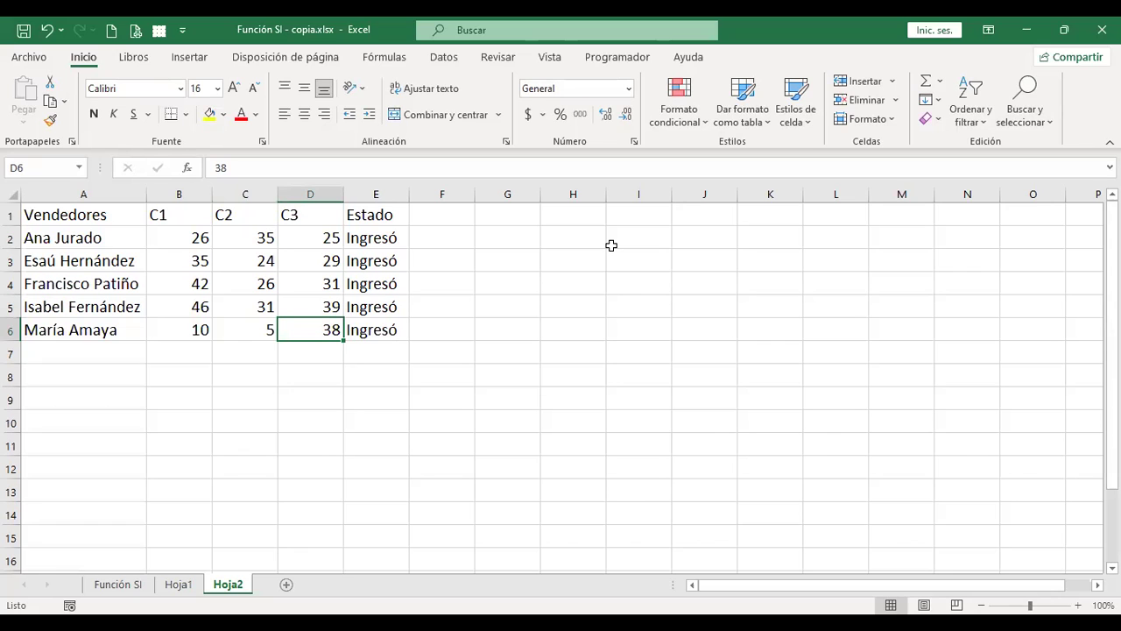
key(F2)
key(Home)
key(Delete)
key(Tab)
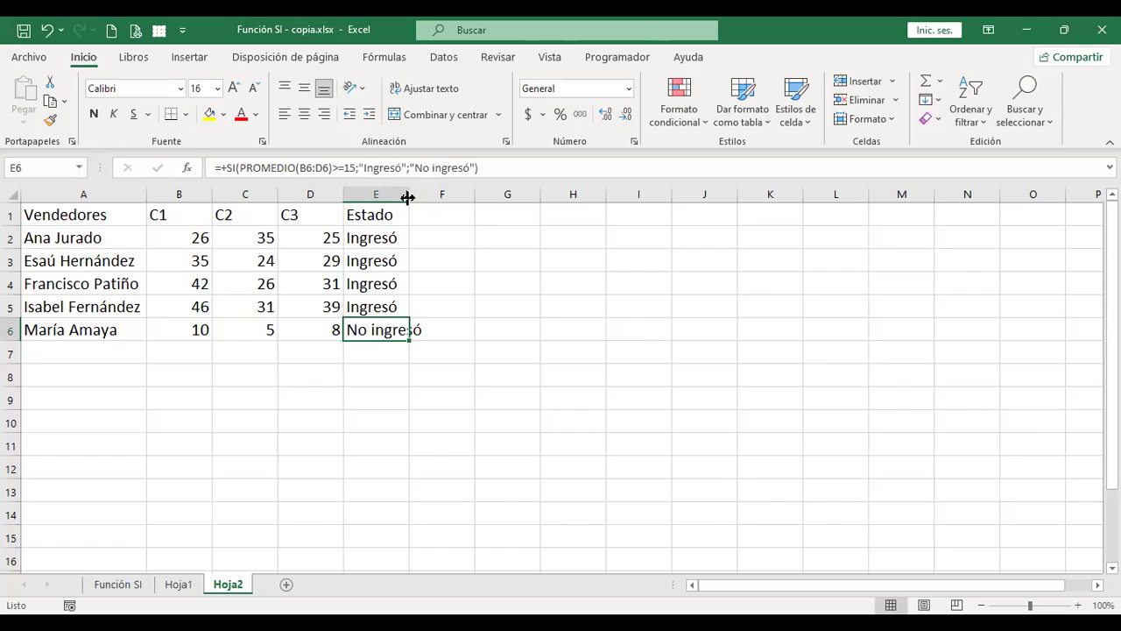
AutoFit column E so No ingresó shows in full
key(alt+h)
key(o)
key(i)
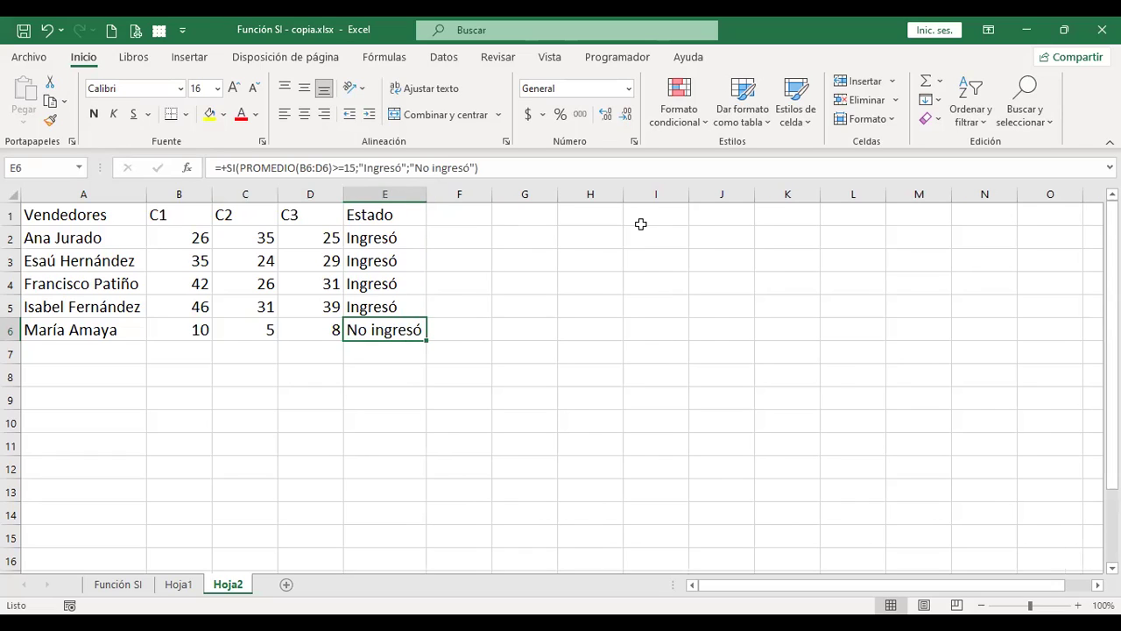
Edit the E2 formula so its threshold is 20
key(Up)
key(Up)
key(Up)
key(Up)
key(Up)
key(Down)
key(F2)
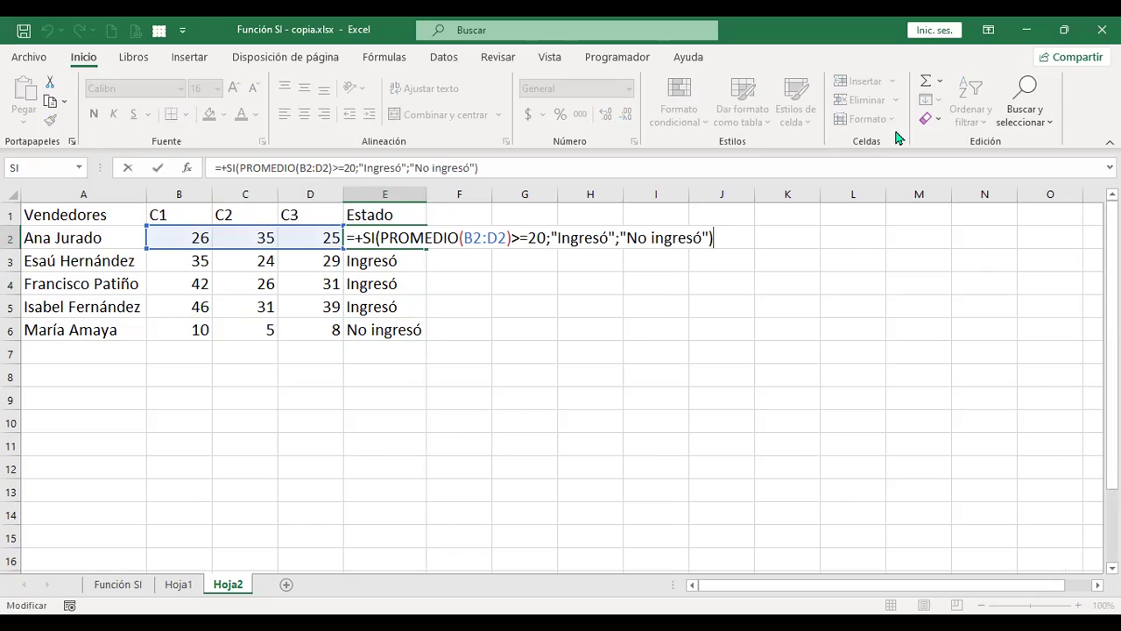
key(Return)
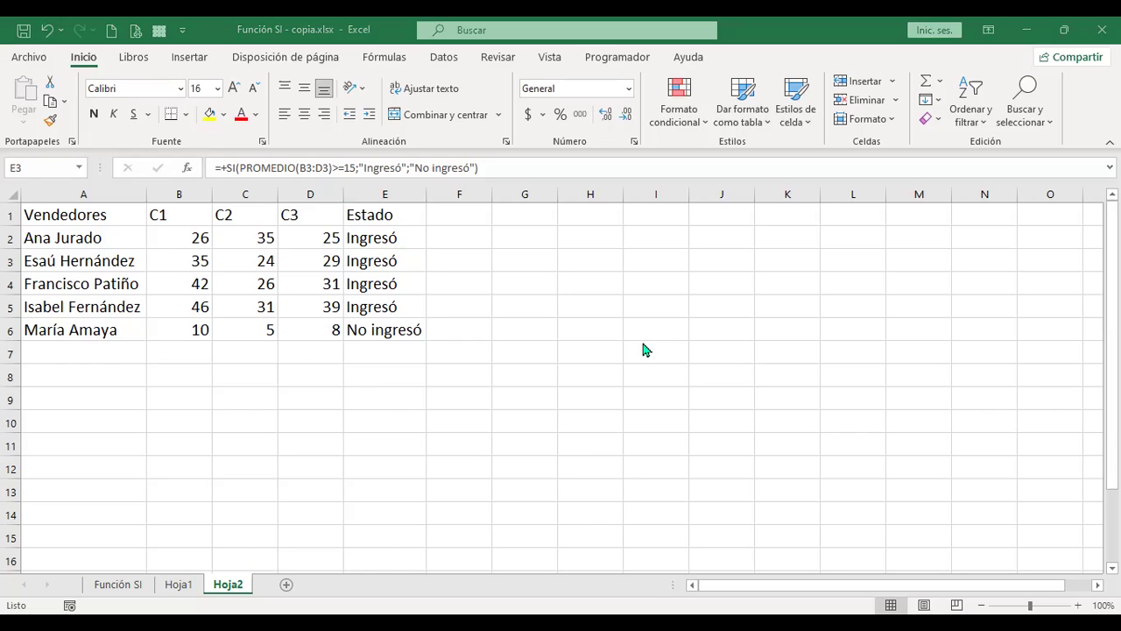
Switch to the Hoja1 sheet and bring up its tab context menu
click(185, 592)
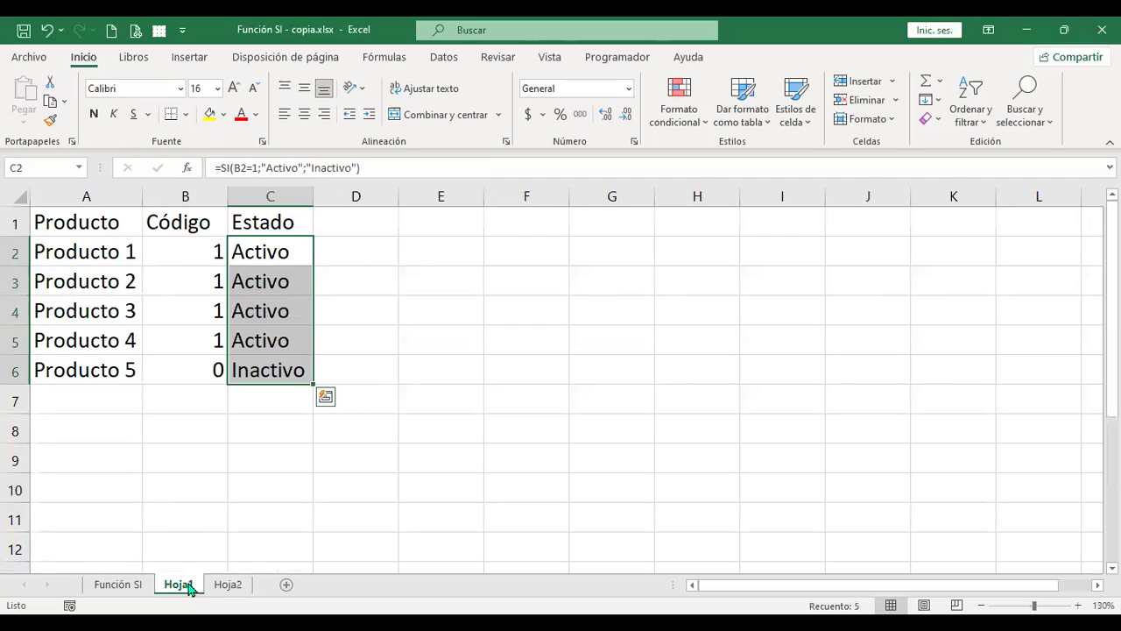
right_click(189, 589)
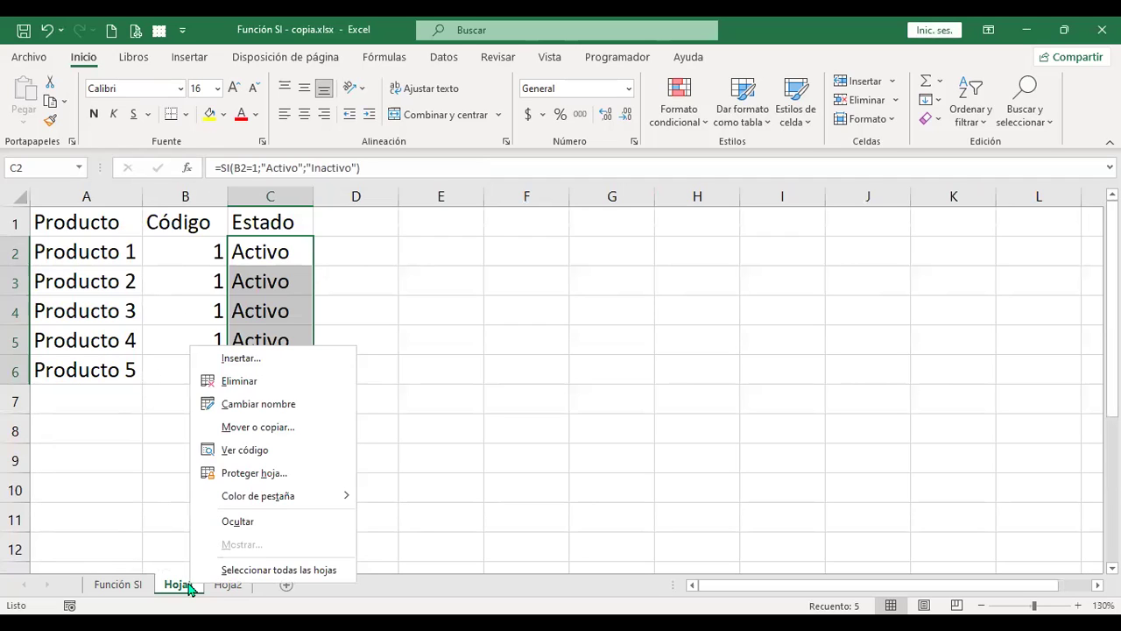
Create a copy of Hoja1 before Hoja1 using Mover o copiar with Crear una copia
click(309, 430)
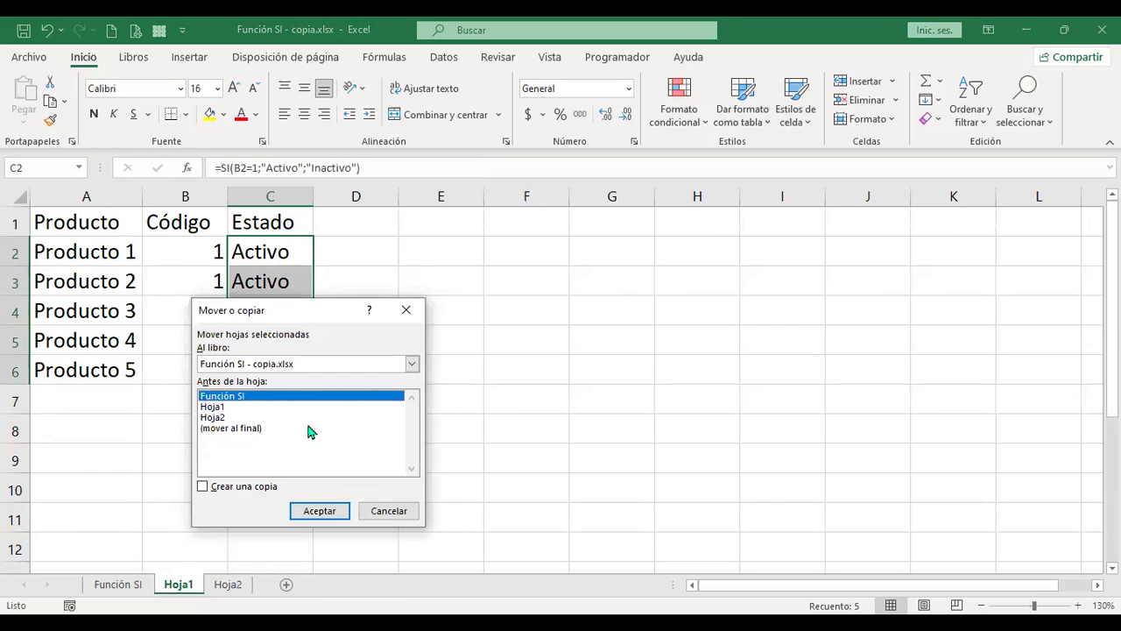
click(217, 408)
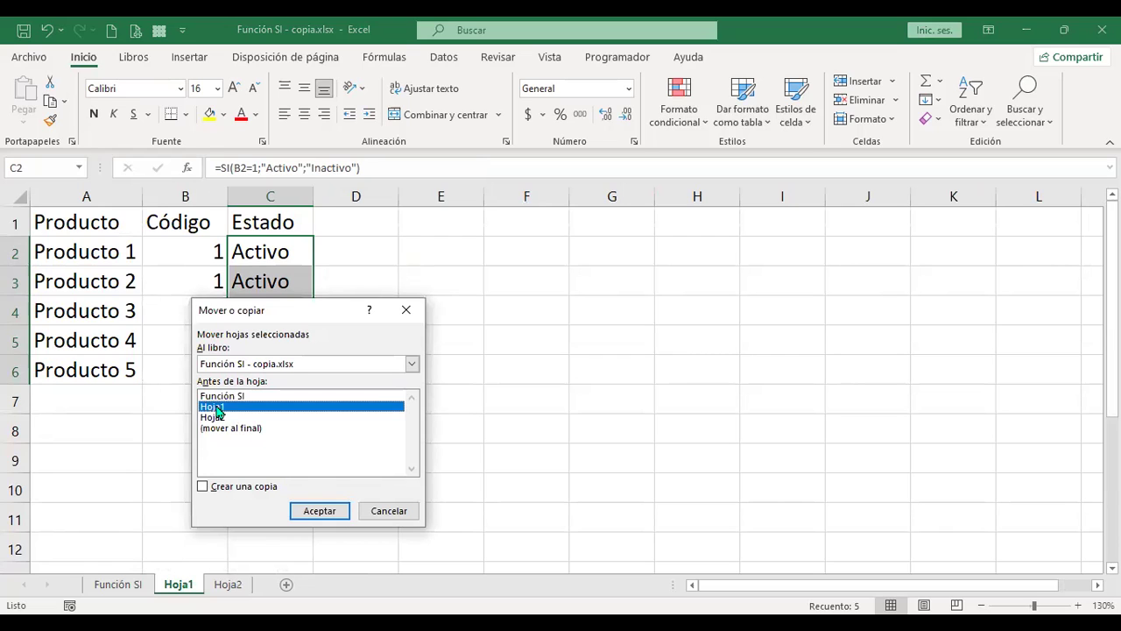
click(203, 486)
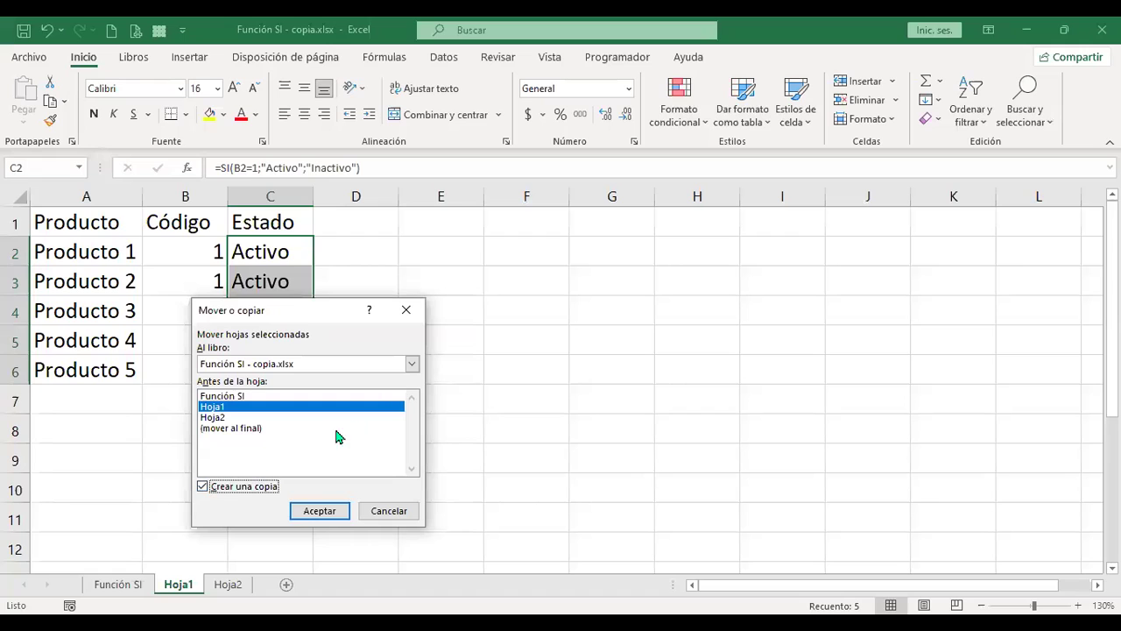
drag(335, 306, 377, 255)
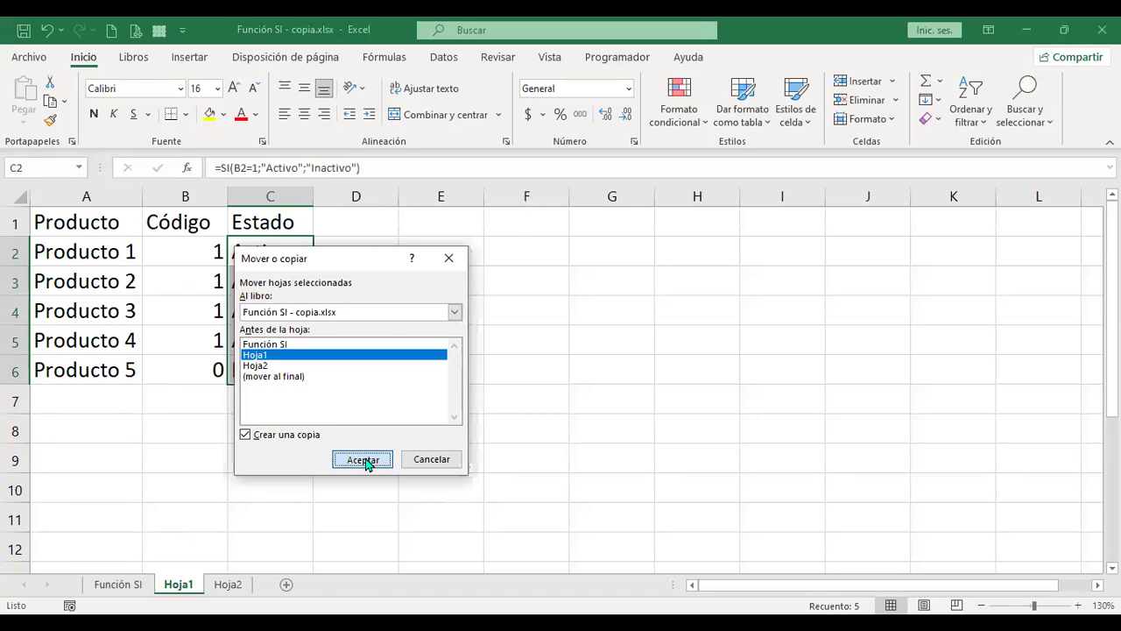
click(364, 459)
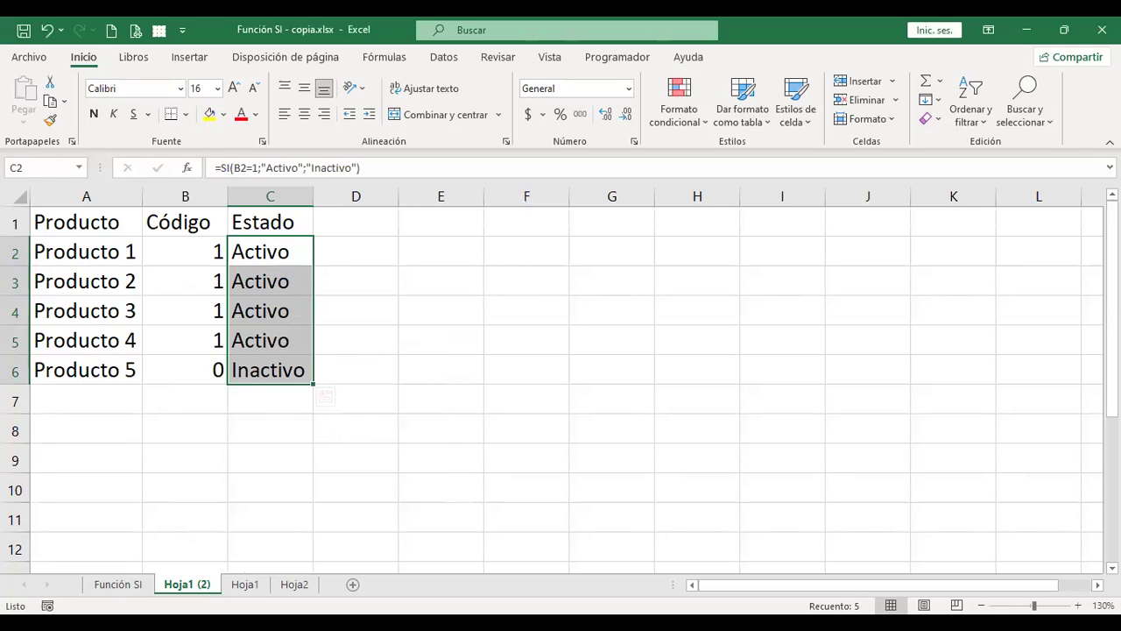
Replace the B1 header with Ventas 2020 and clear the old data in B2:D6
click(111, 221)
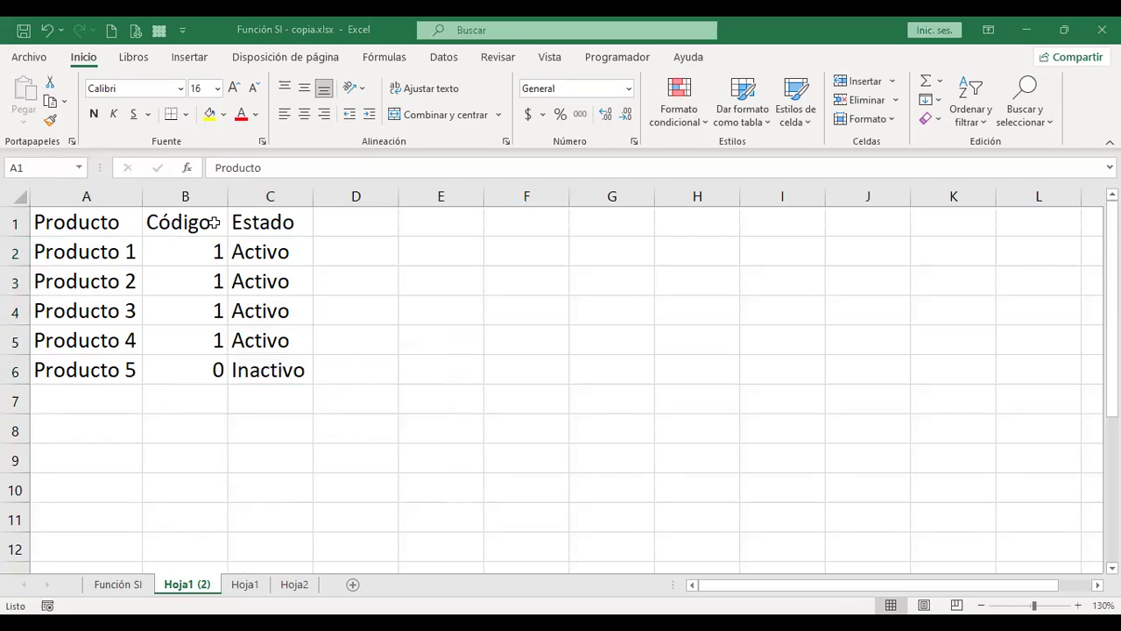
click(214, 226)
text(Ventas)
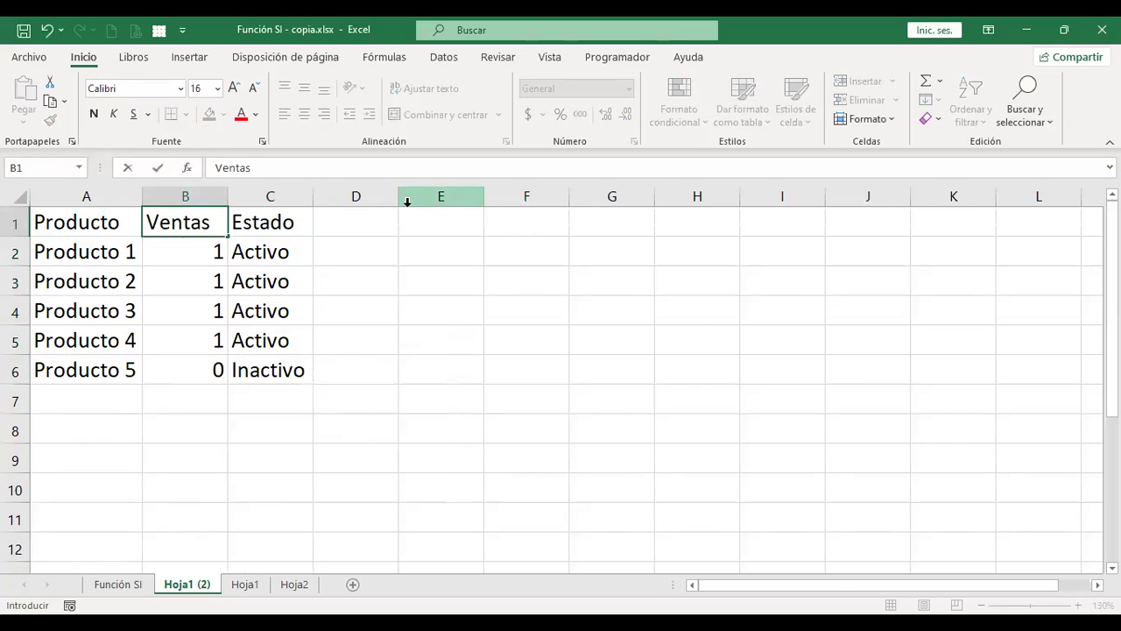
text( 2020)
key(Tab)
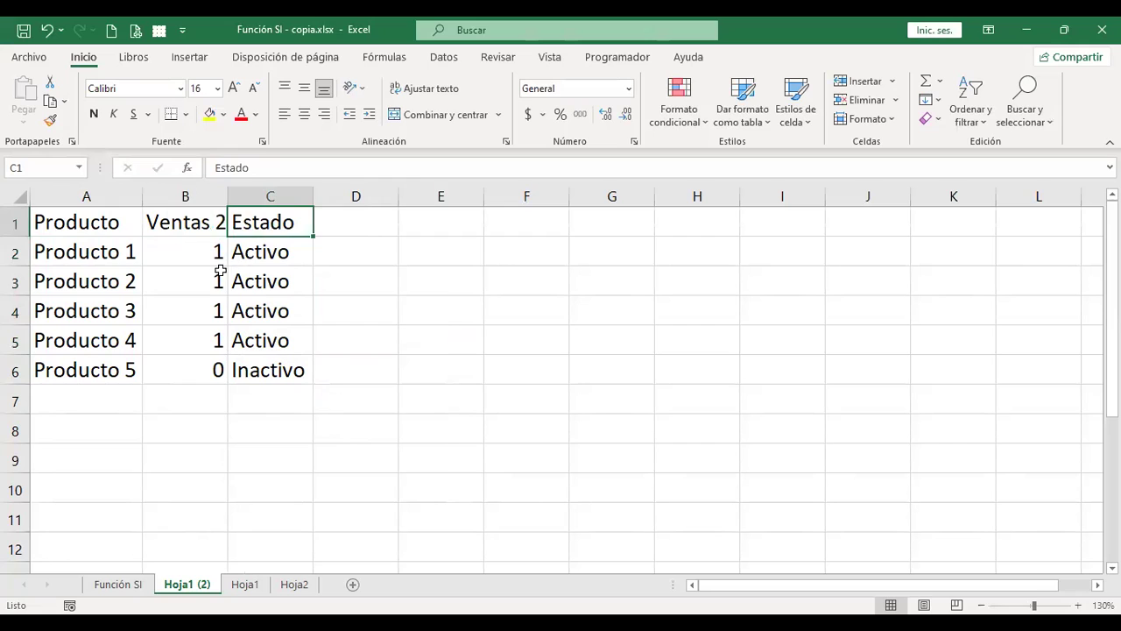
drag(205, 246, 320, 378)
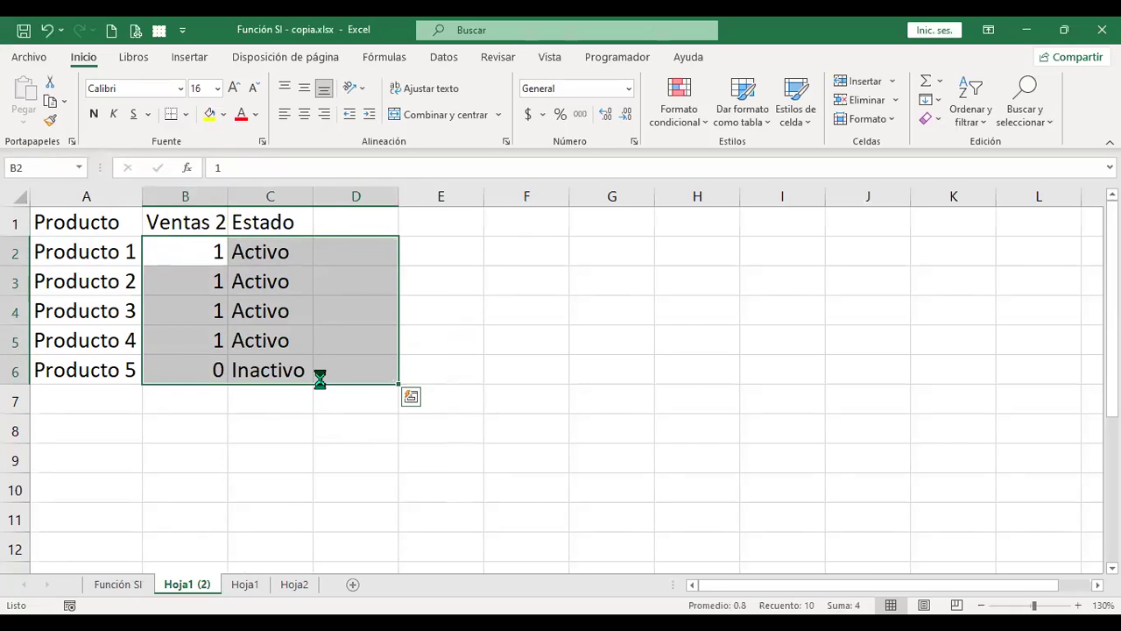
key(Delete)
Widen column B, extend the header to Ventas 2021 in C1, and autofit column C
mouse_move(224, 197)
mouse_down()
mouse_move(267, 229)
mouse_move(350, 242)
mouse_up()
click(263, 226)
text(Ventas 2021)
click(346, 224)
double_click(357, 196)
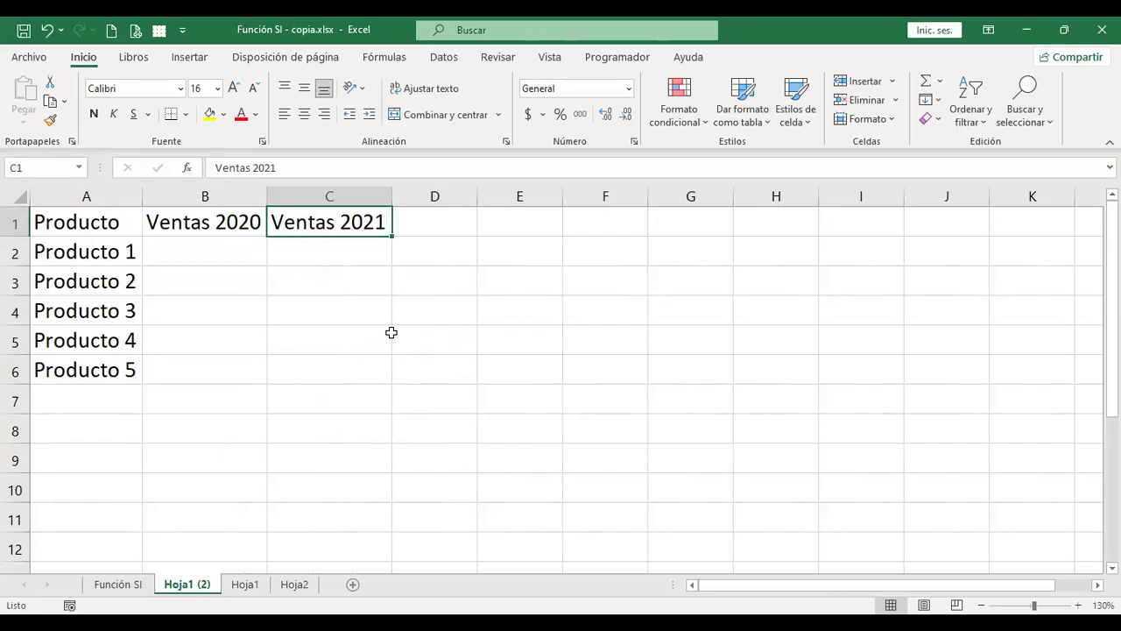
click(209, 231)
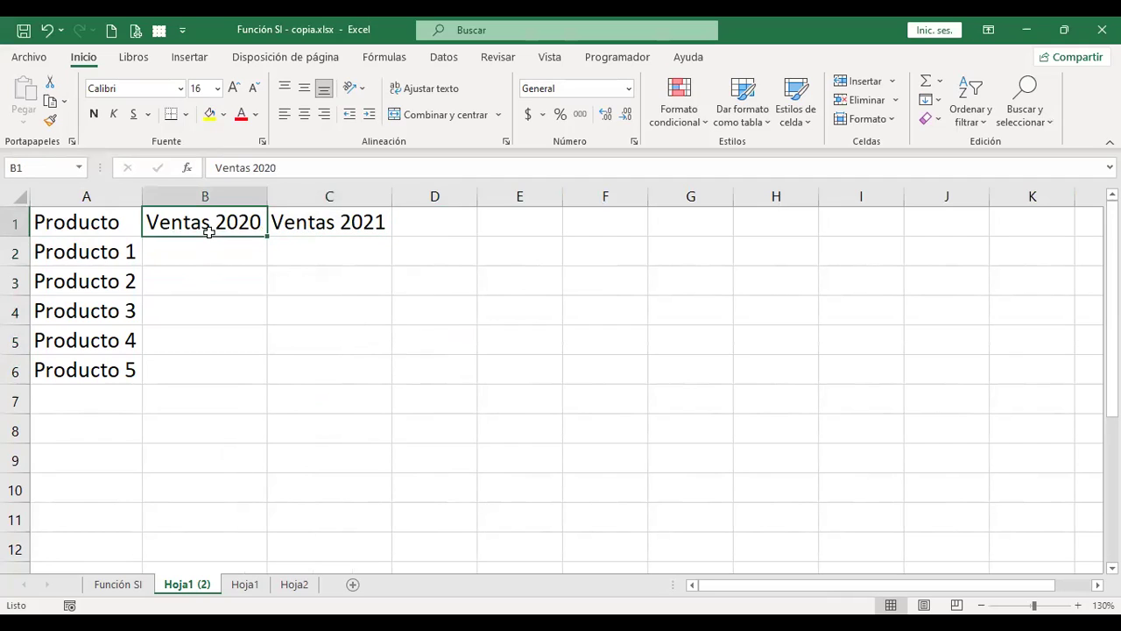
click(215, 247)
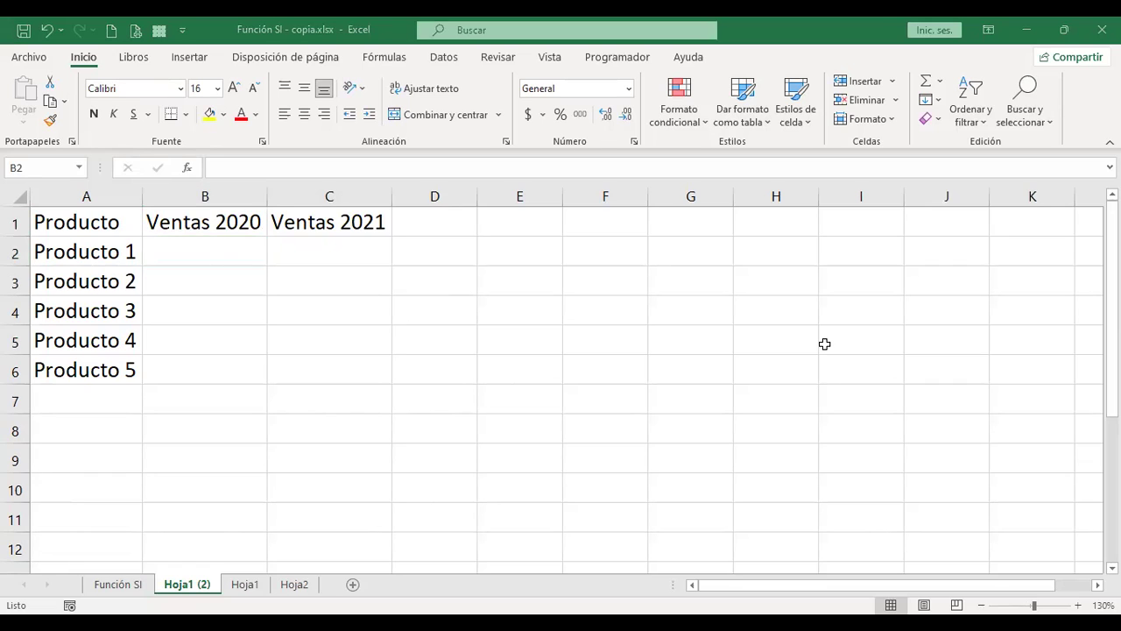
Enter =ALEATORIO.ENTRE(5000;20000) in B2
text(=)
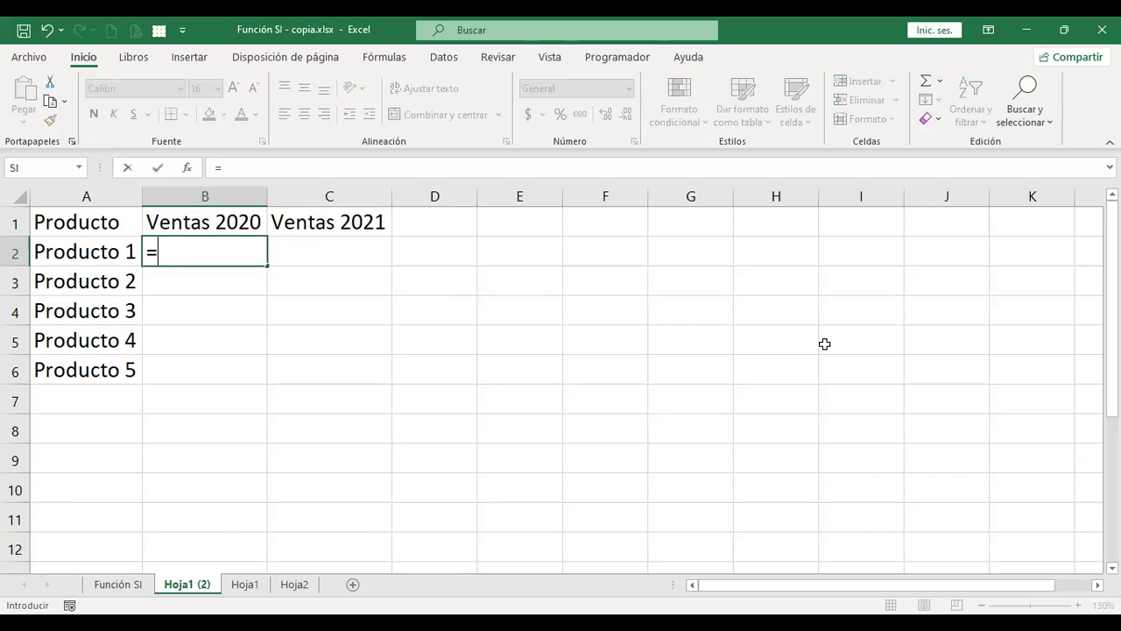
text(ale)
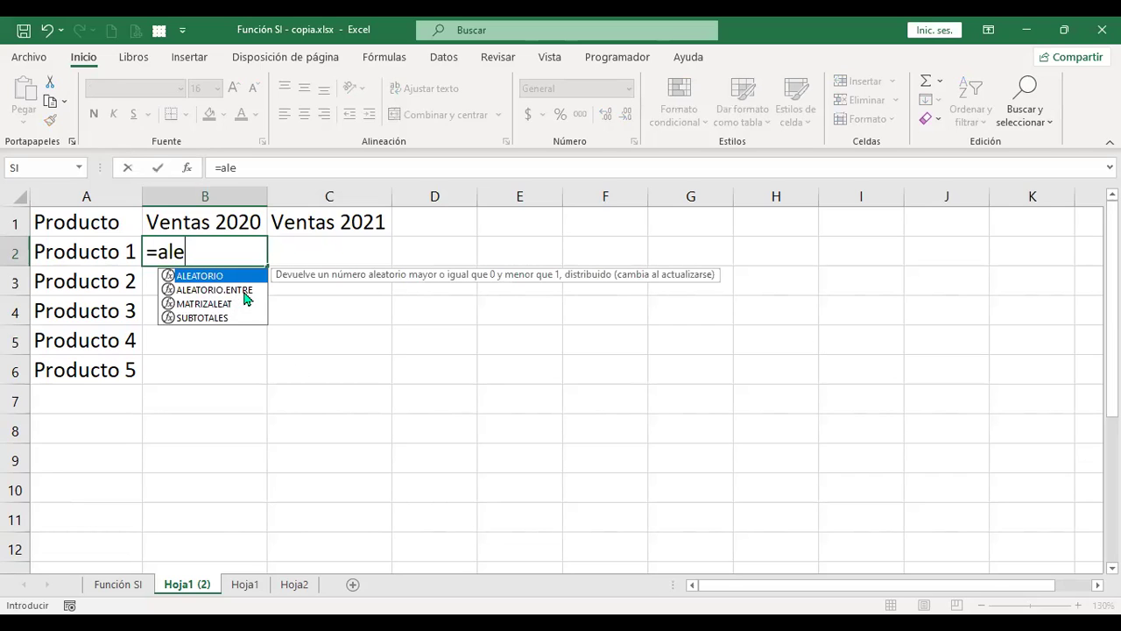
double_click(243, 290)
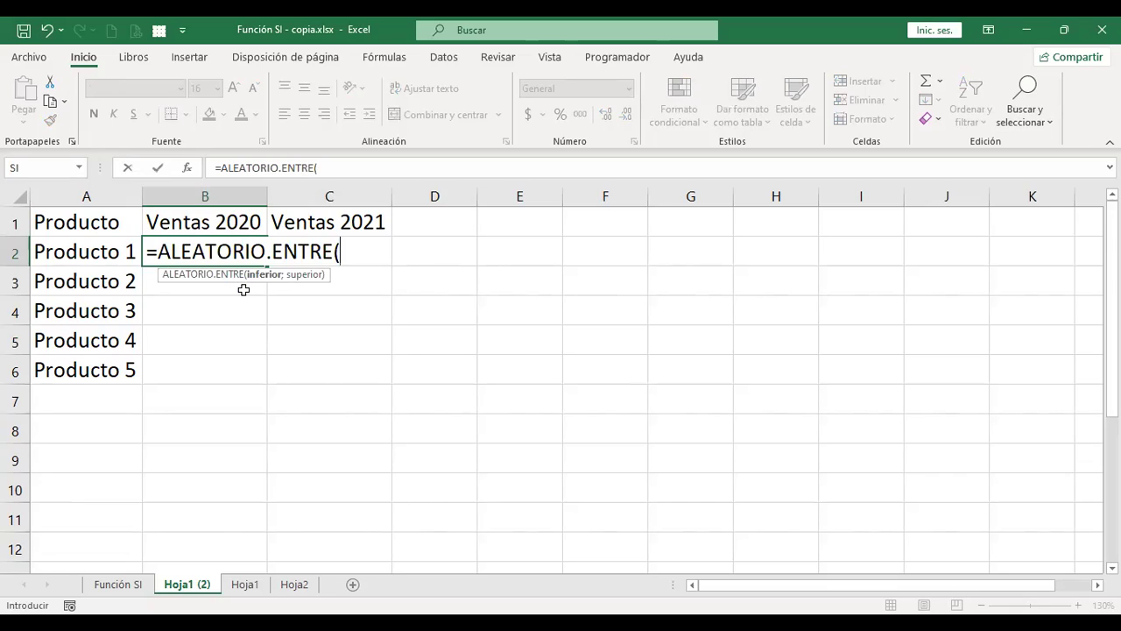
text(5000;20000)
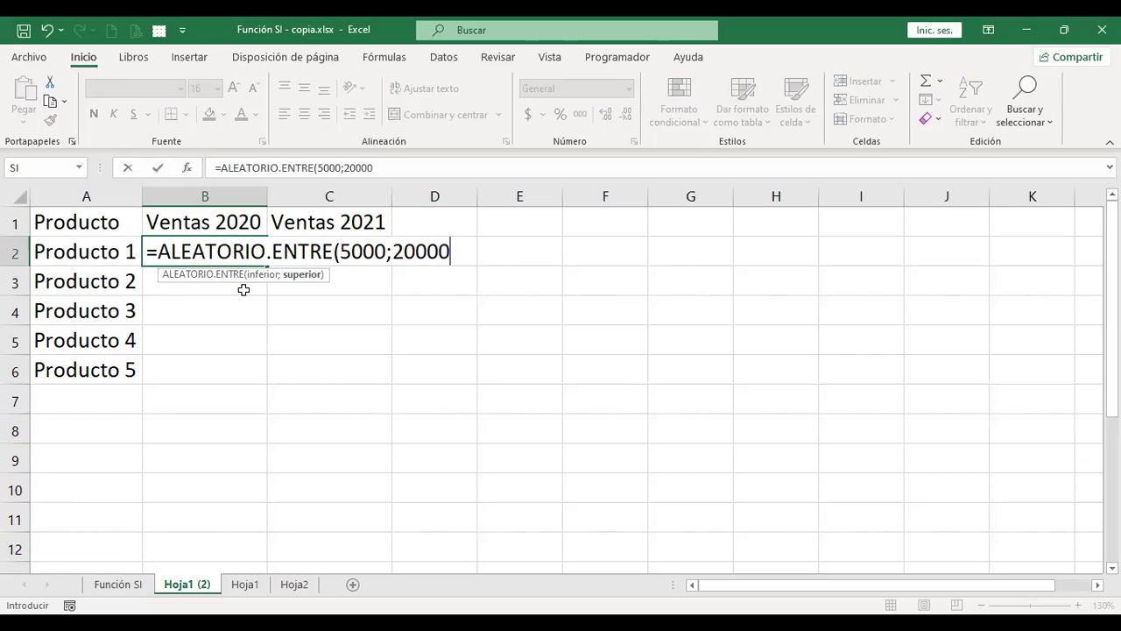
key(ctrl+Return)
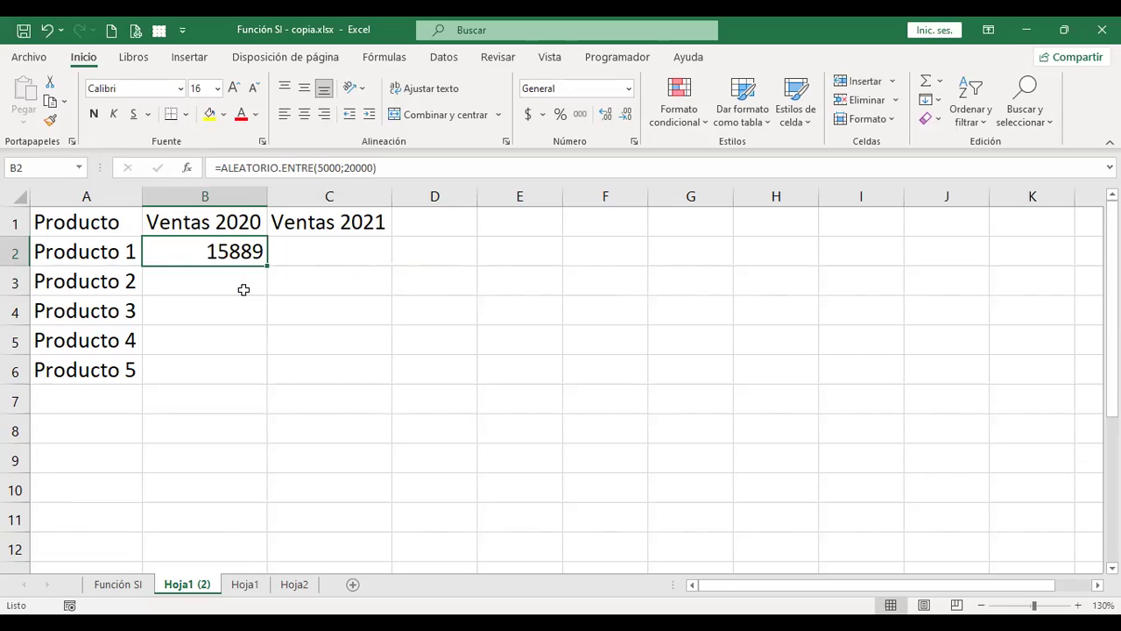
Copy the B2 formula into C2:C6 and B3:B6
key(ctrl+c)
key(Right)
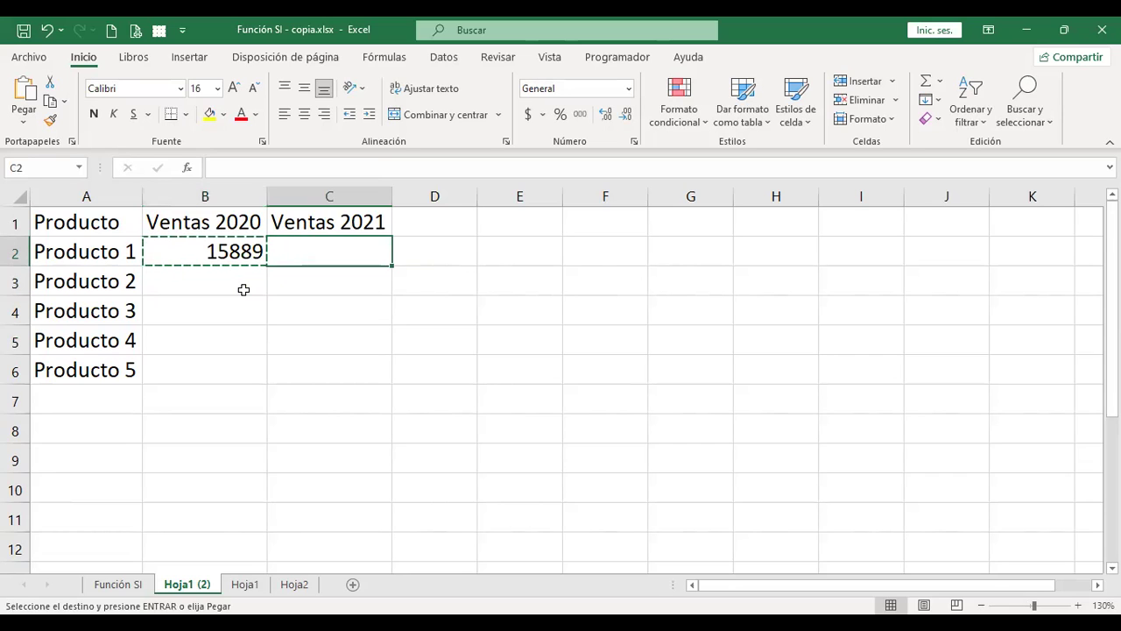
key(shift+Down)
key(shift+Down)
key(shift+Down)
key(shift+Down)
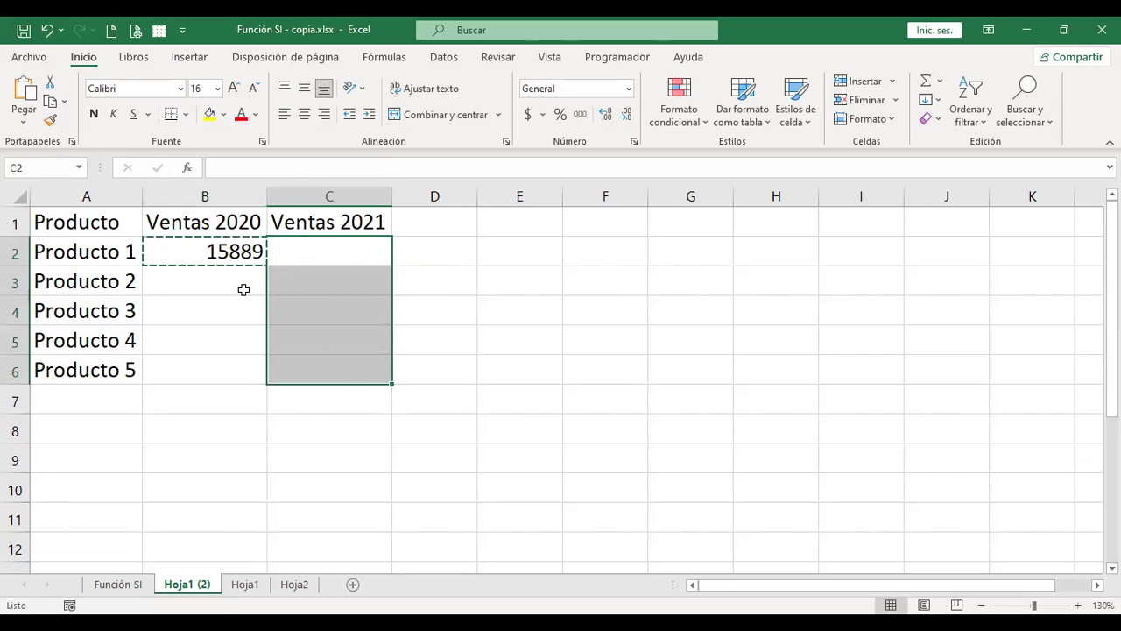
key(ctrl+v)
key(Left)
key(Up)
key(Down)
key(Down)
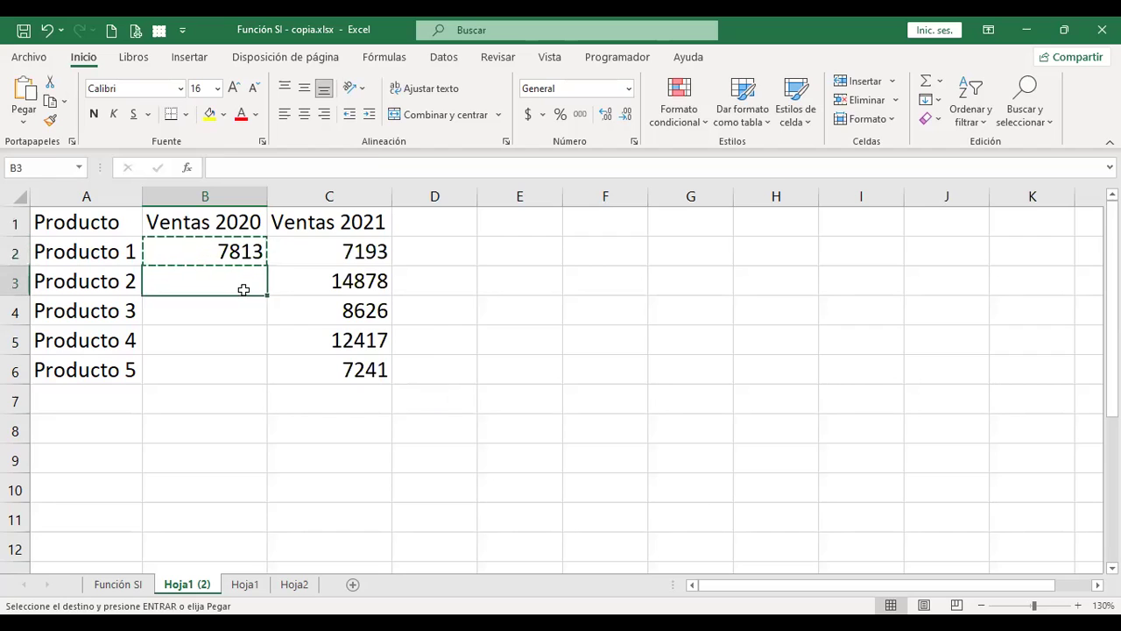
key(shift+Down)
key(shift+Down)
key(shift+Down)
key(Return)
key(Up)
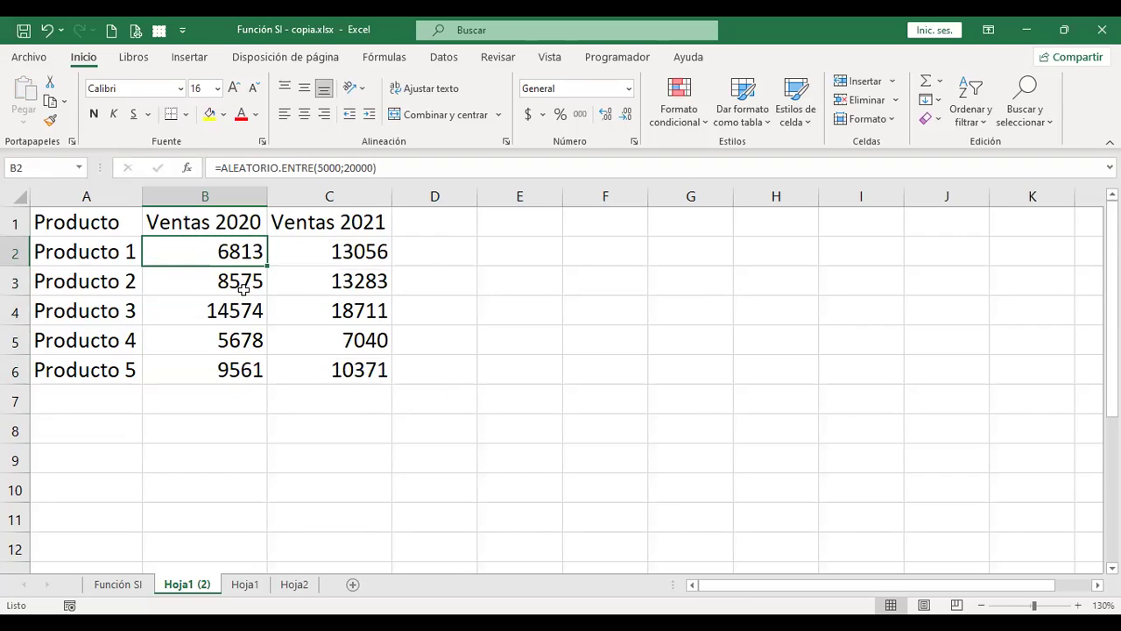
Select the B2:C6 sales block and copy it
key(shift+Right)
key(shift+Down)
key(shift+Down)
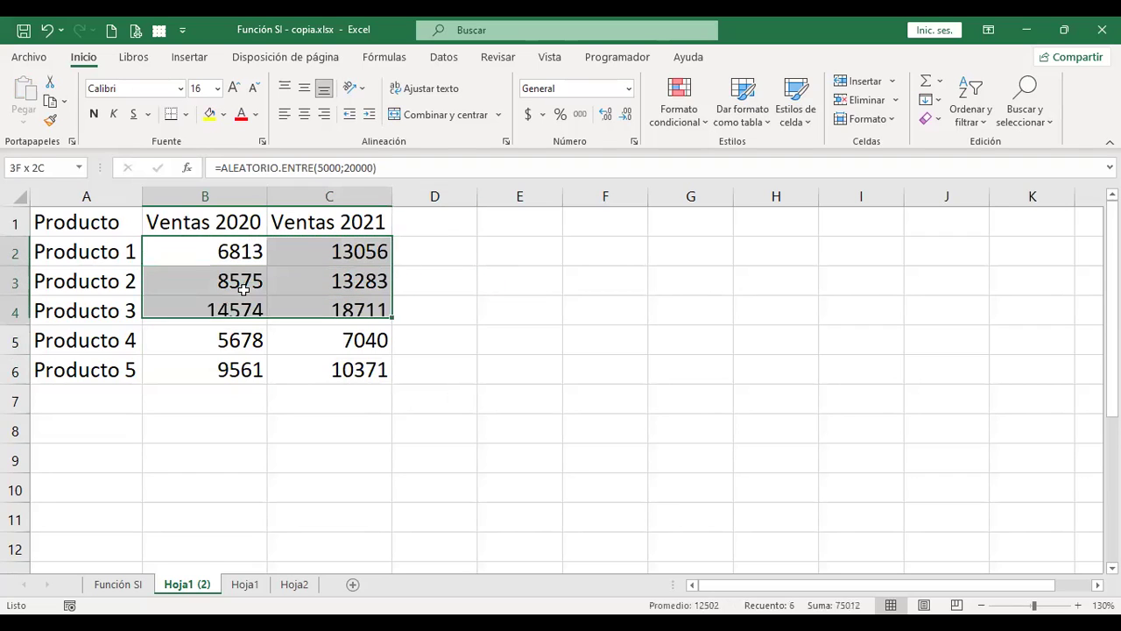
key(shift+Down)
key(shift+Down)
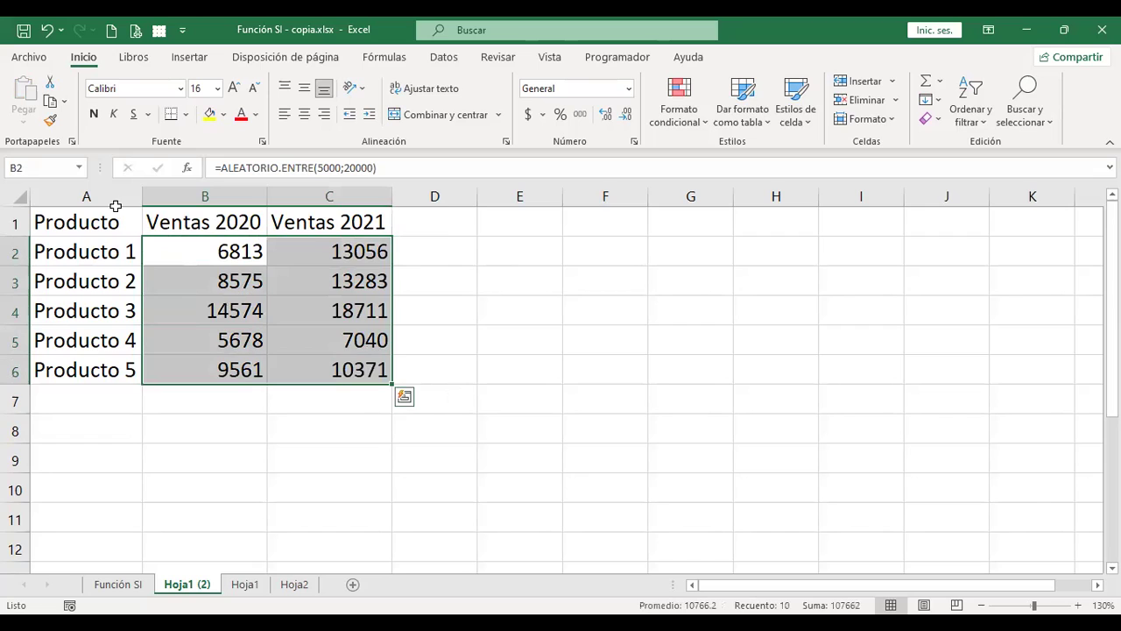
key(ctrl+c)
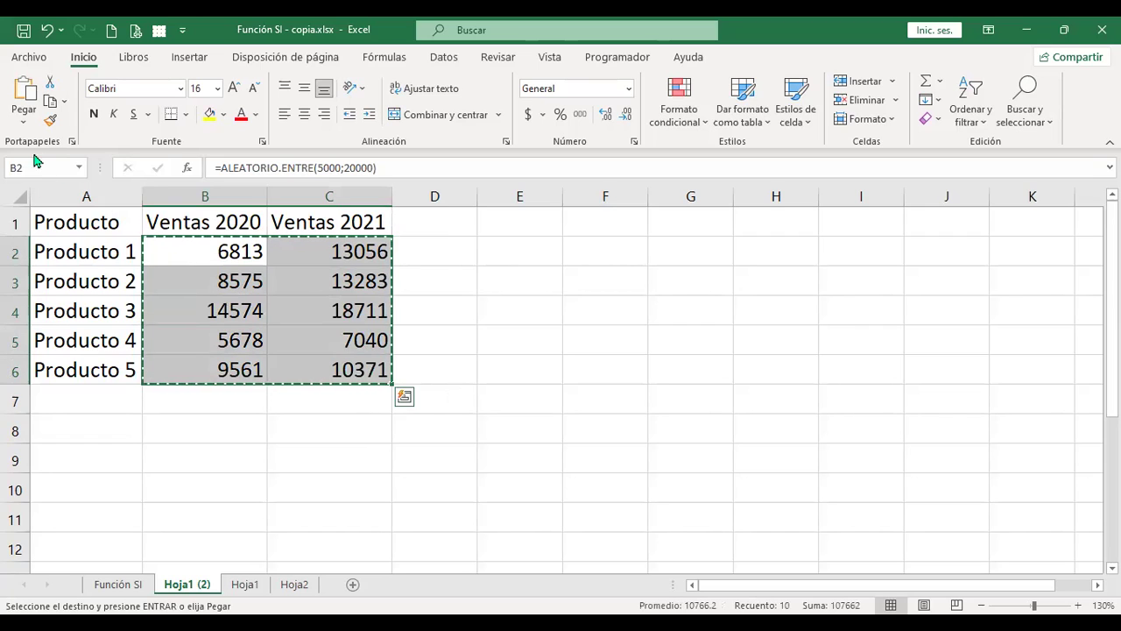
Paste the random sales figures back as values and apply Contabilidad currency format to B2:C6
click(24, 125)
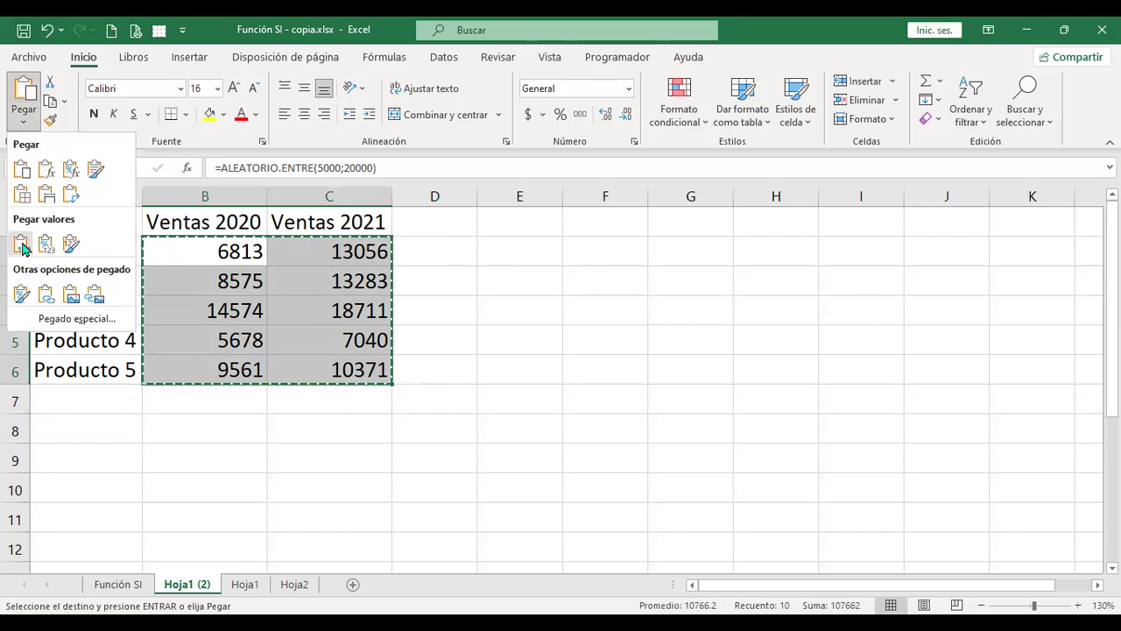
click(22, 245)
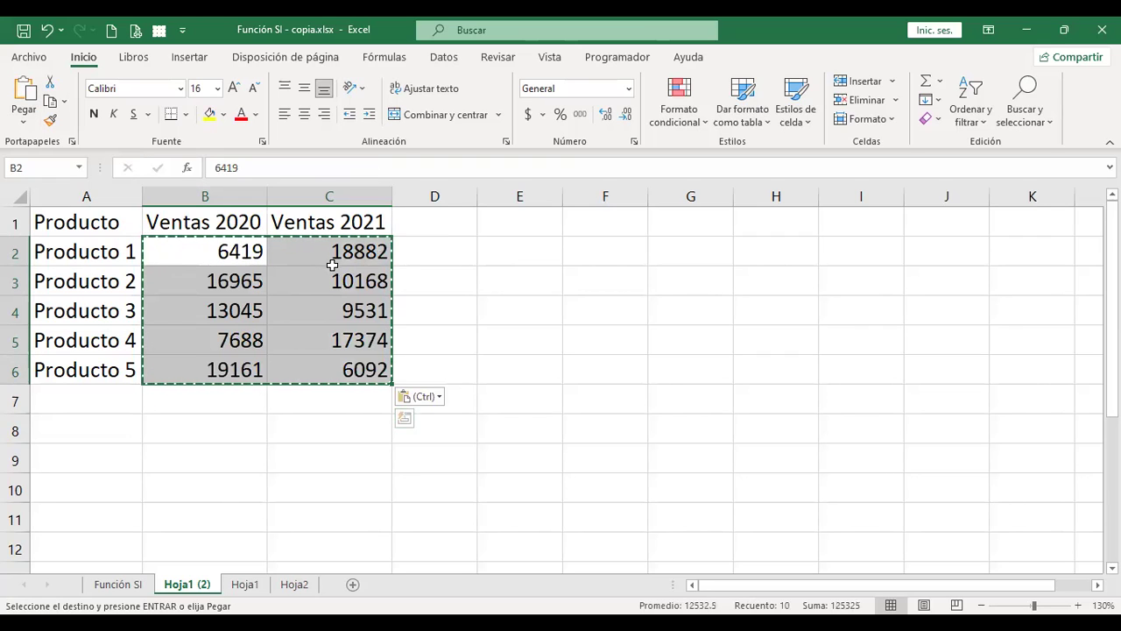
click(530, 115)
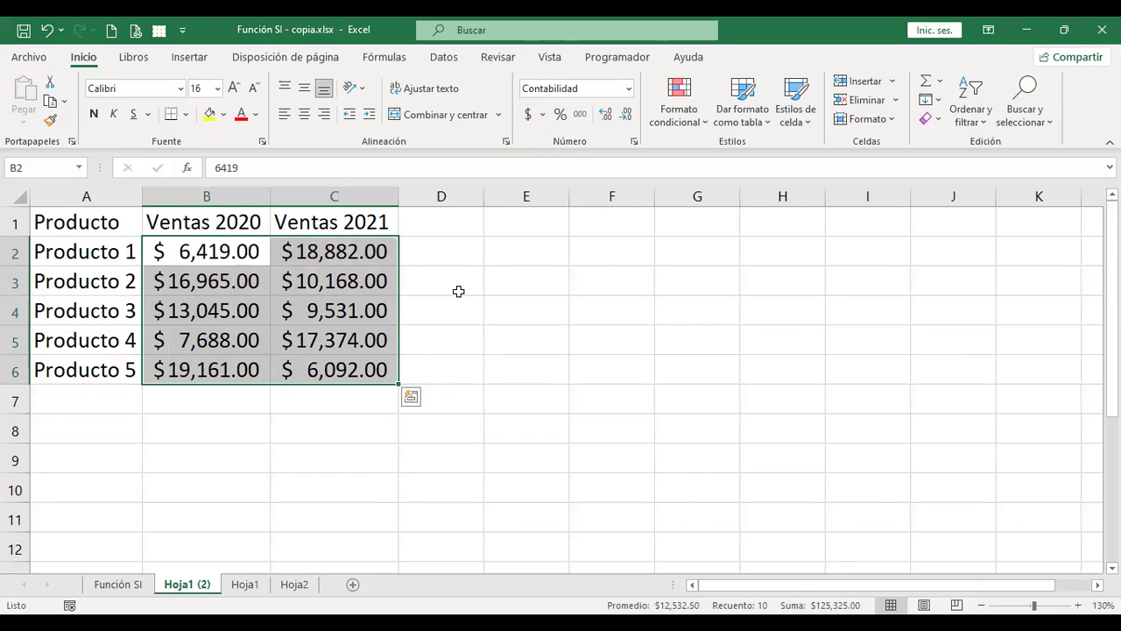
click(445, 256)
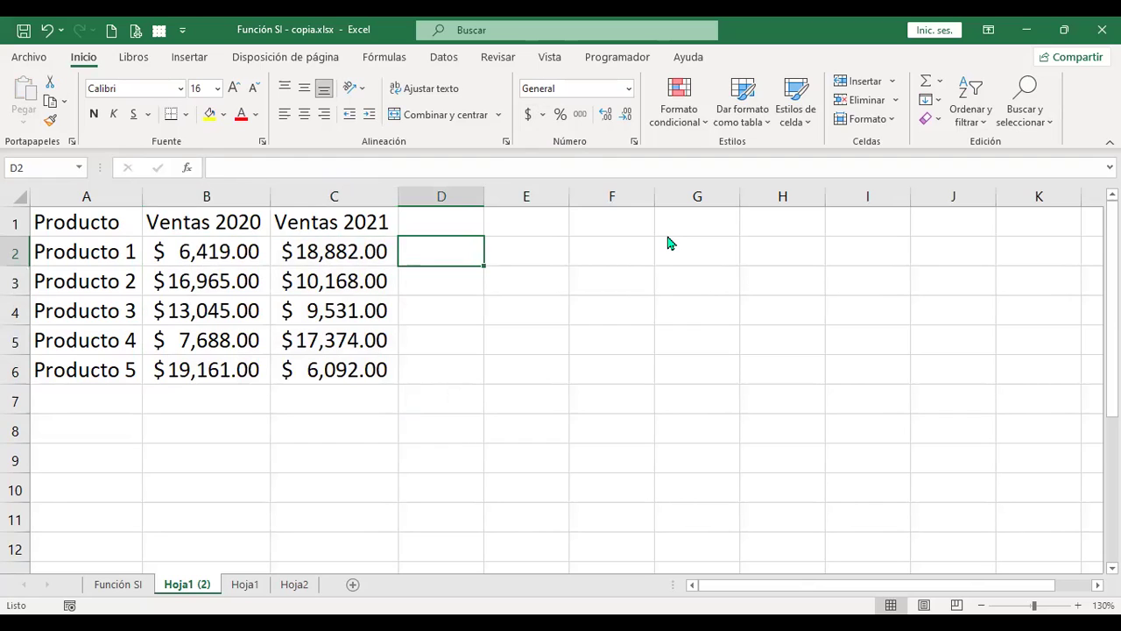
Enter the heading Acción in cell D1
key(Up)
text(Acci+)
key(BackSpace)
text(ón)
key(Return)
Enter =+SI(C2>=B2;"Mantener";"Promocionar") in D2 so Producto 1 shows Mantener
text(+)
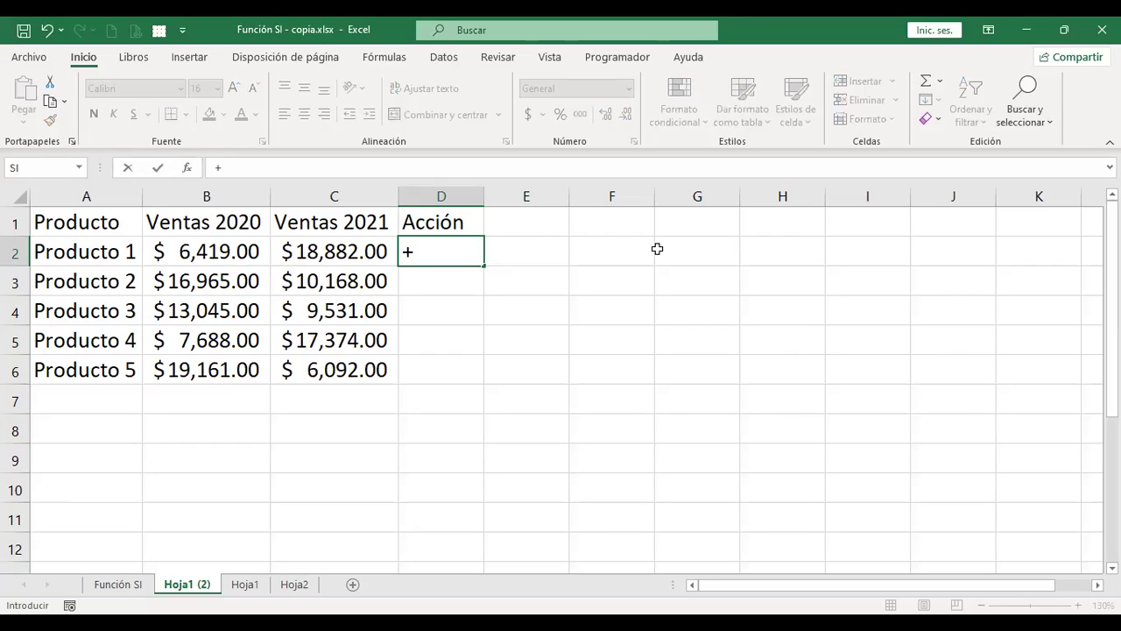
text(si)
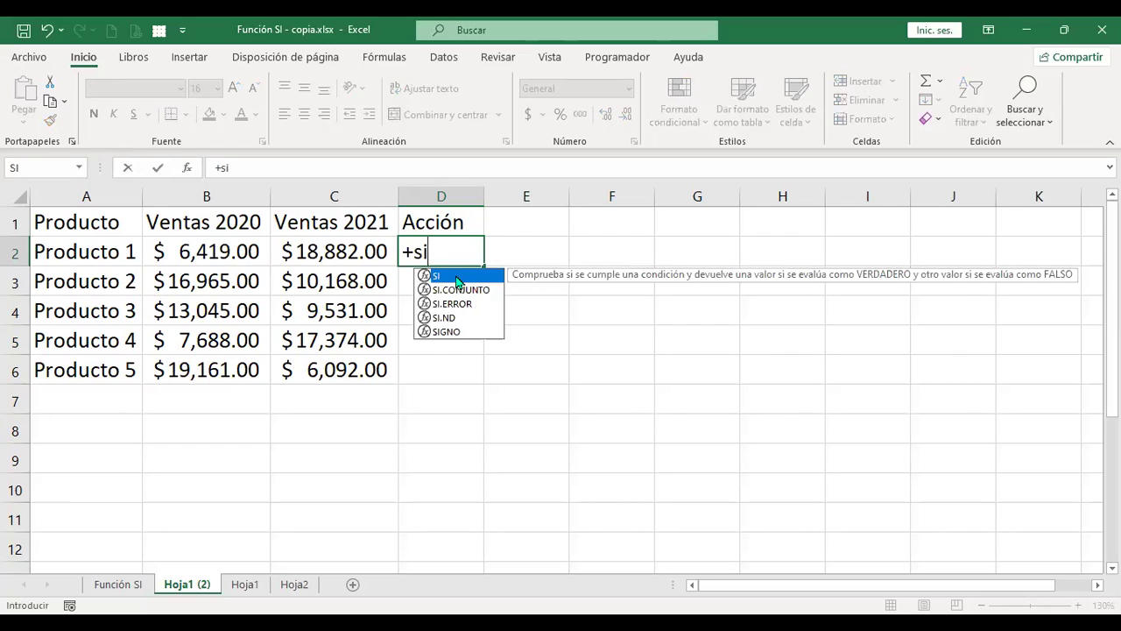
key(Tab)
click(367, 247)
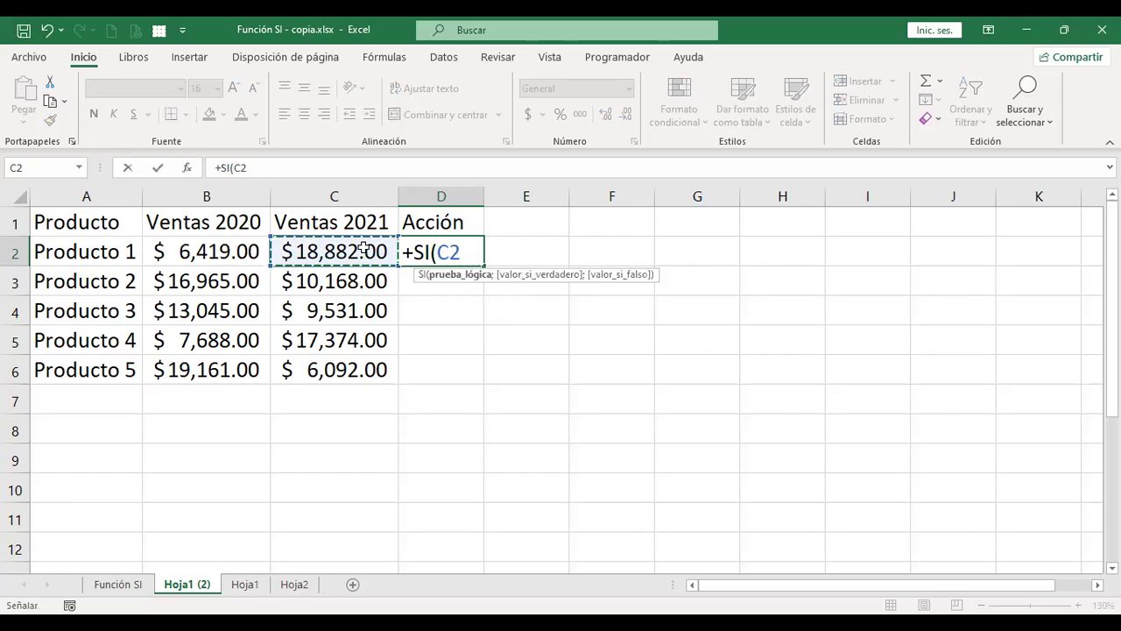
text(<)
key(BackSpace)
text(>=B2)
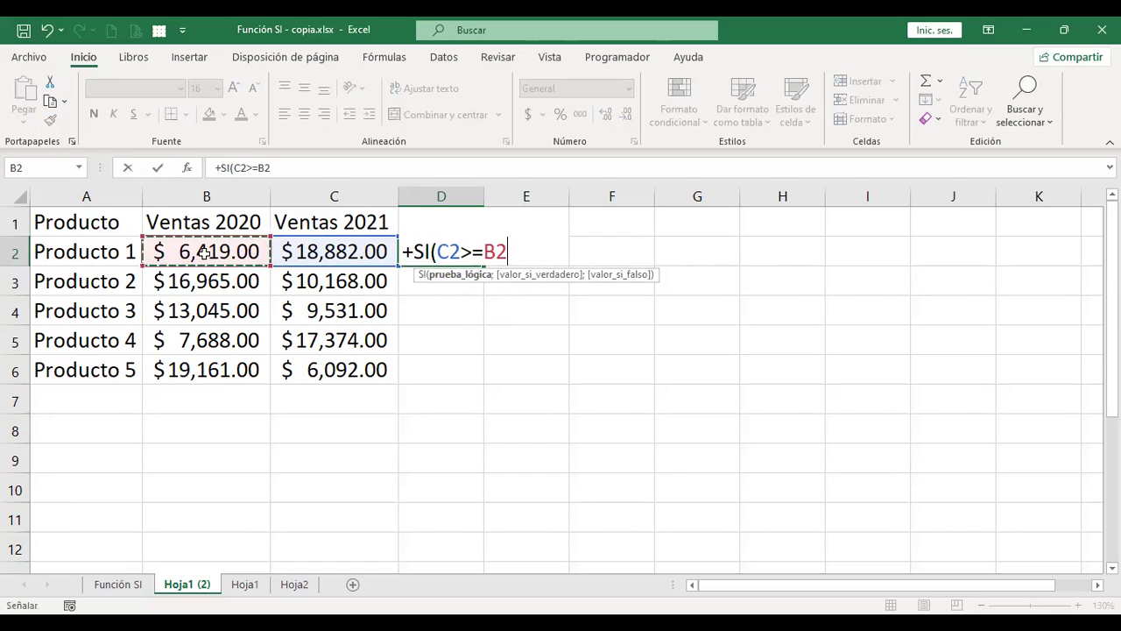
click(204, 252)
text(;)
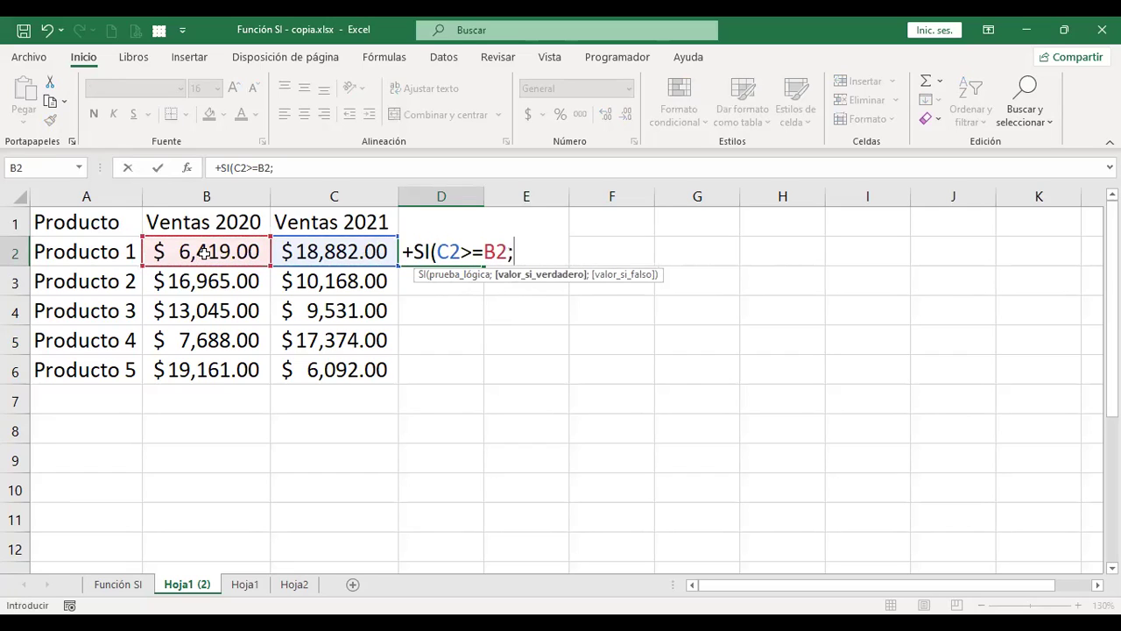
text("Man)
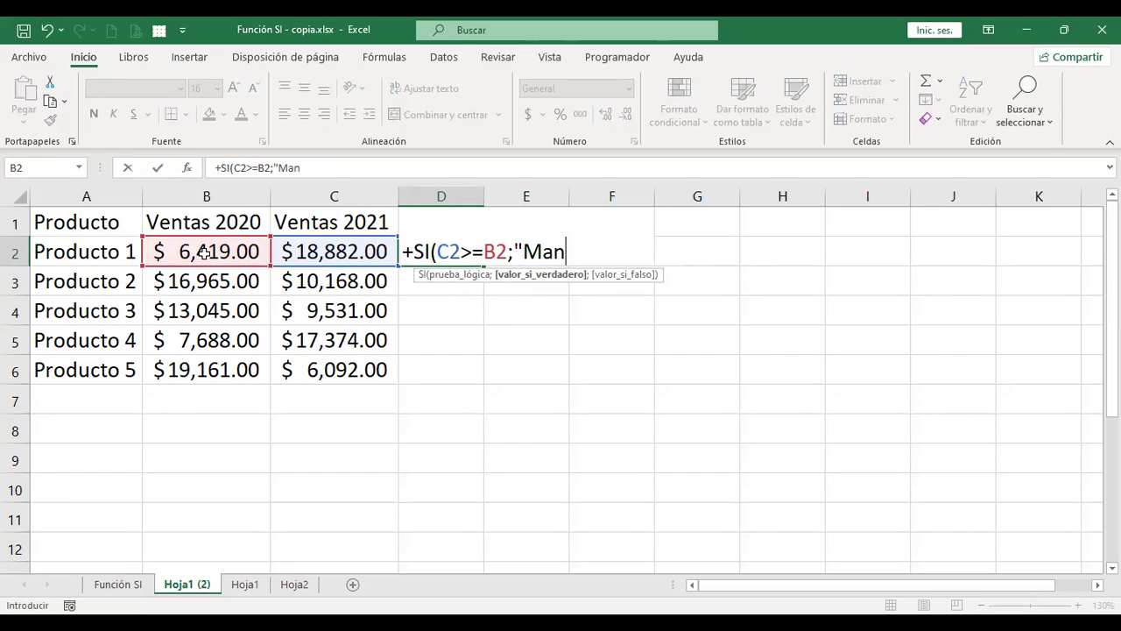
text(tener")
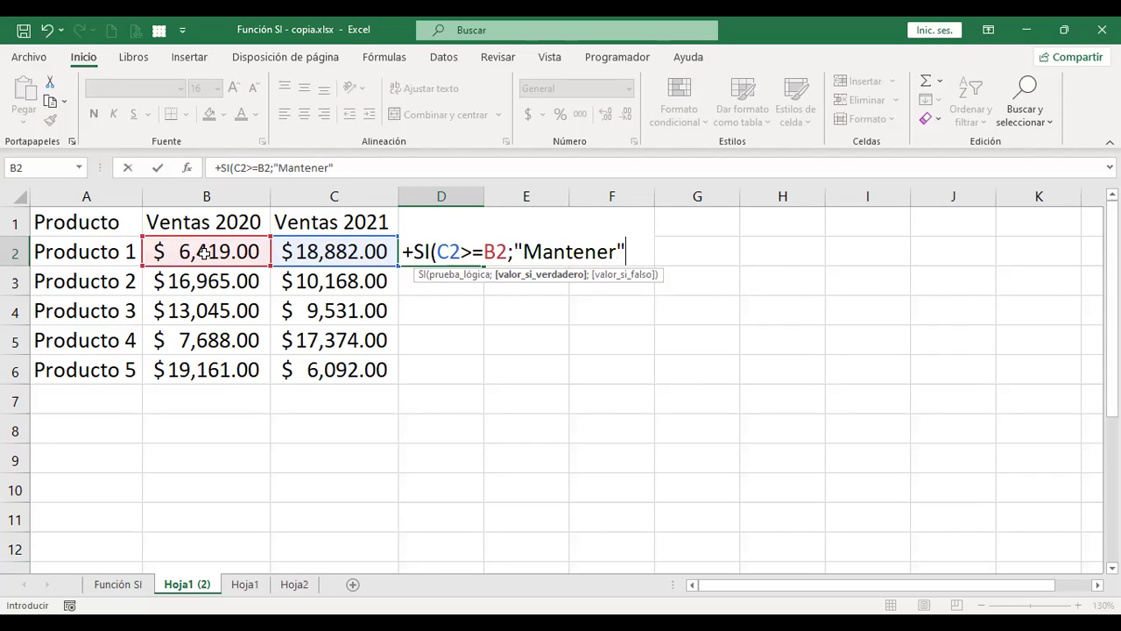
text(;)
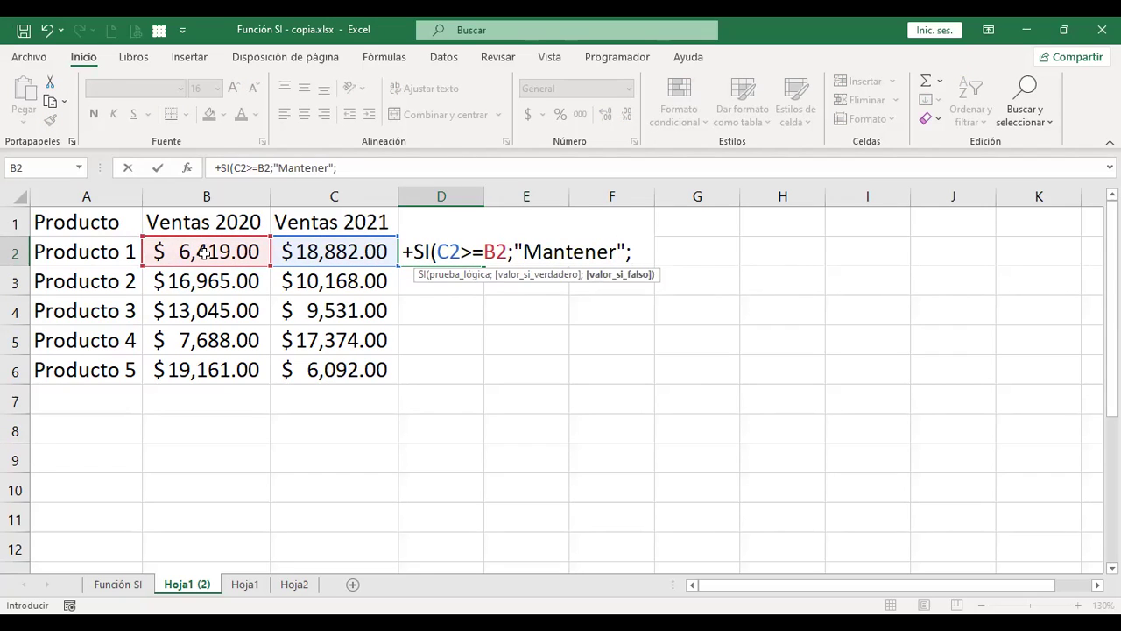
text("Promocionar")
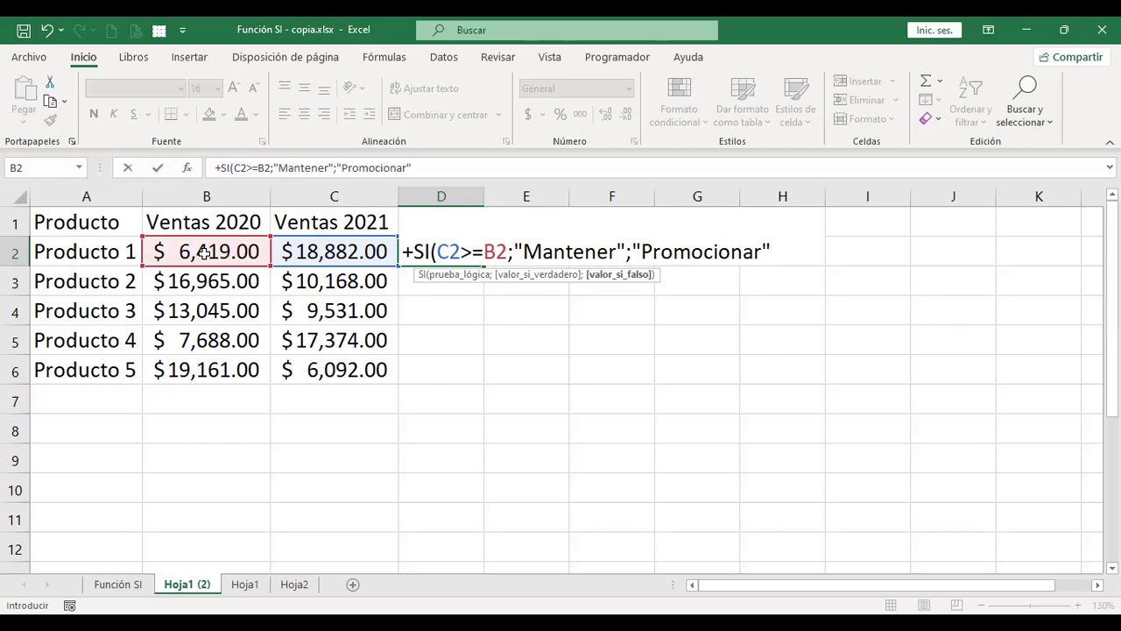
key(Return)
key(Up)
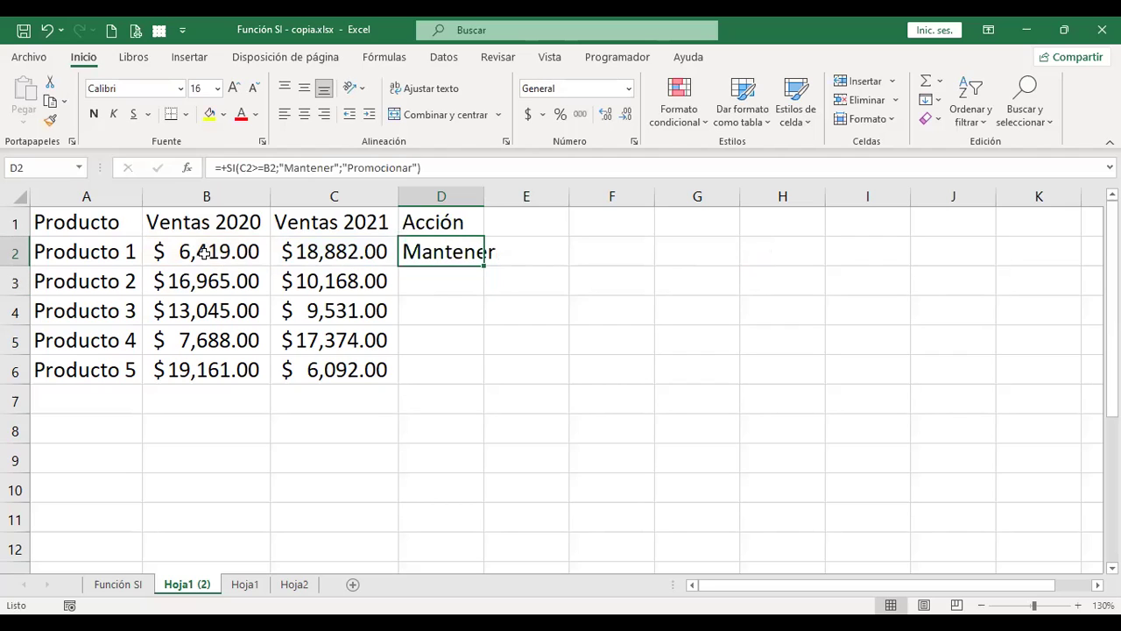
Fill the Acción formula down D2:D6 and auto-fit column D so Promocionar fits
double_click(481, 202)
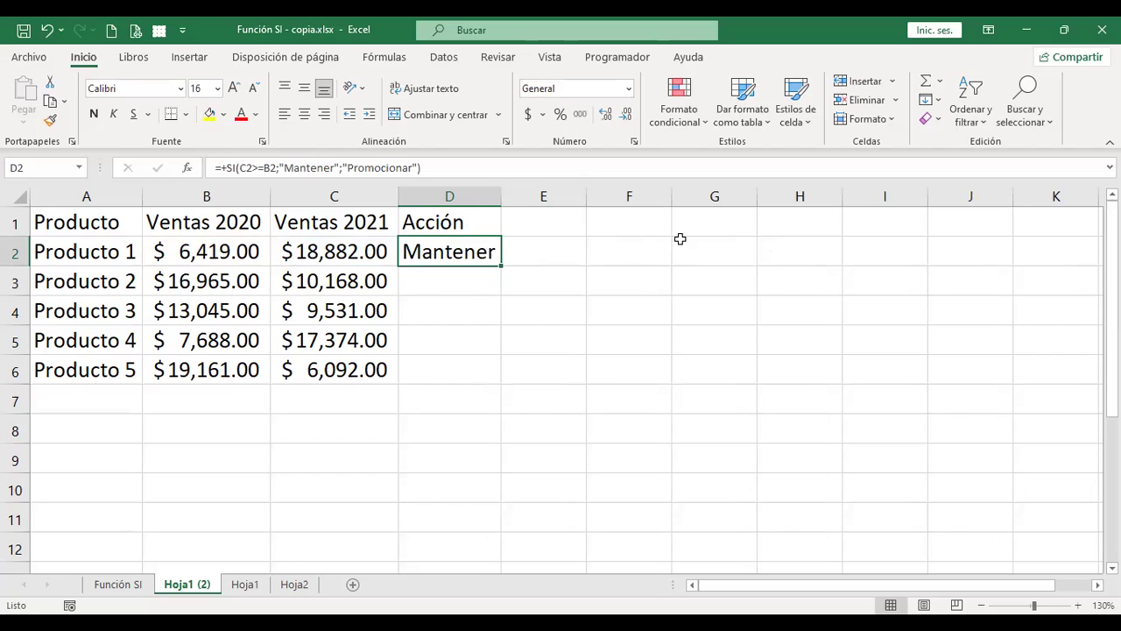
key(F2)
key(Return)
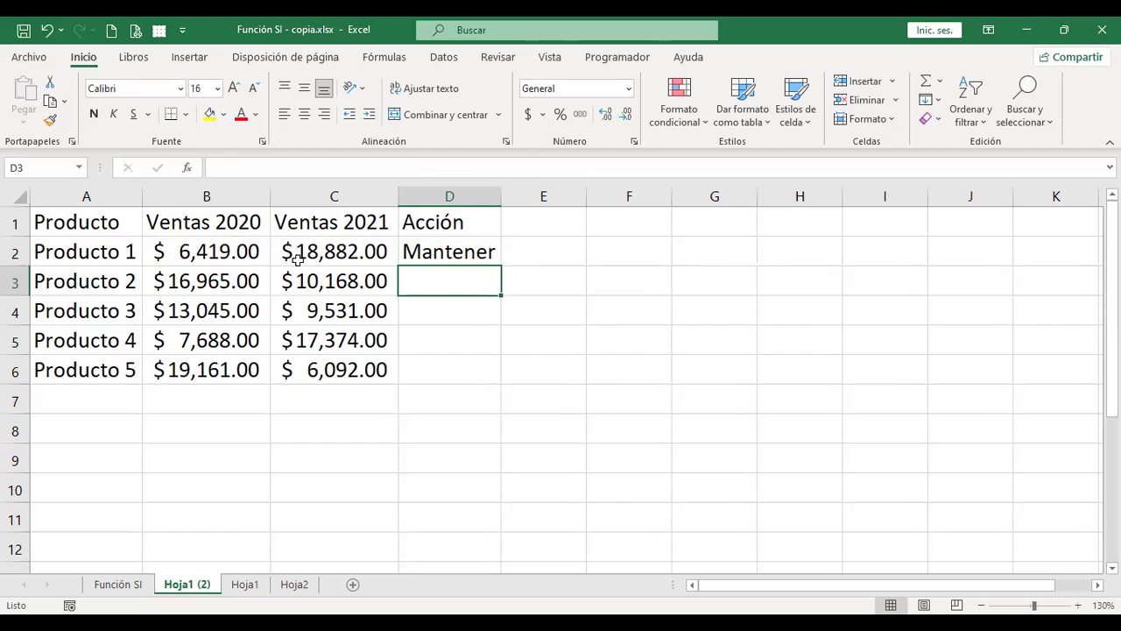
click(460, 252)
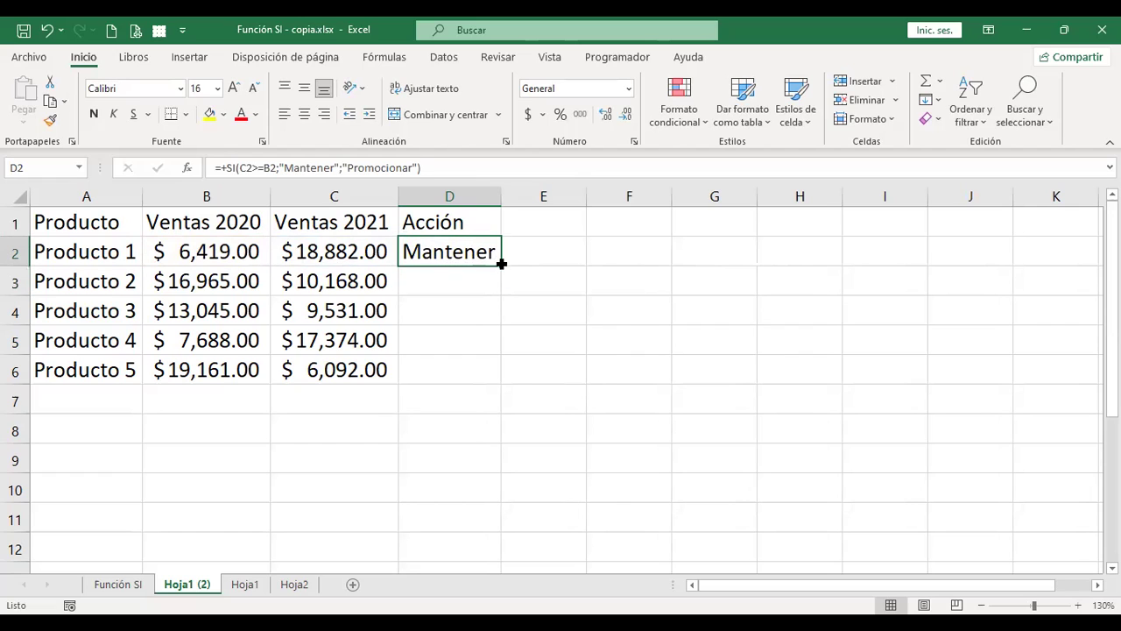
double_click(501, 266)
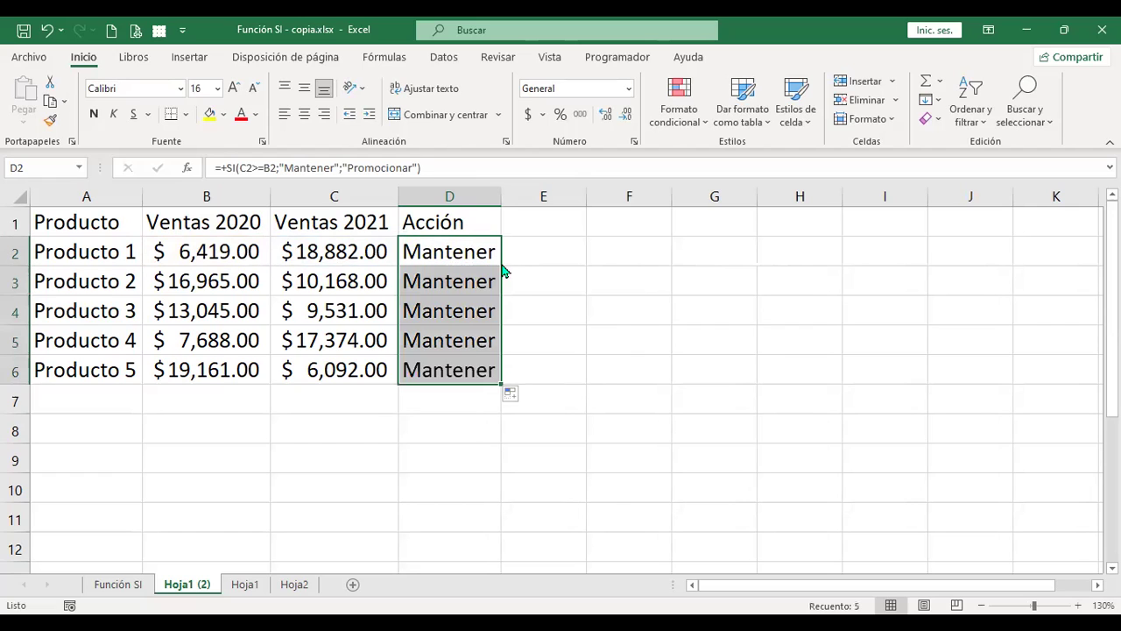
double_click(501, 196)
click(538, 280)
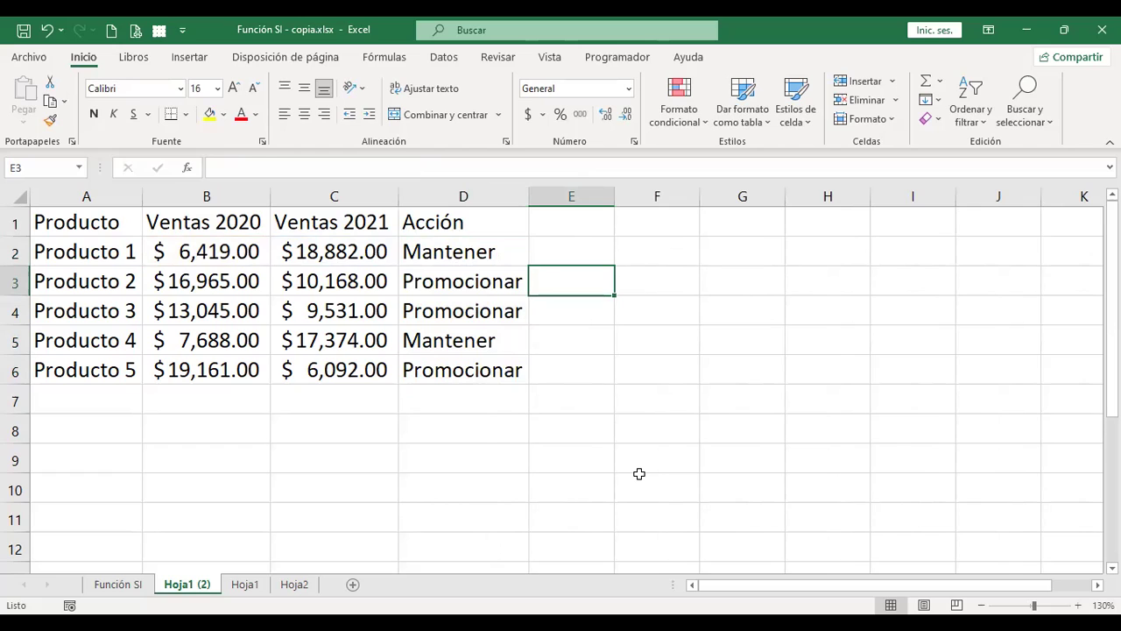
key(Left)
key(Up)
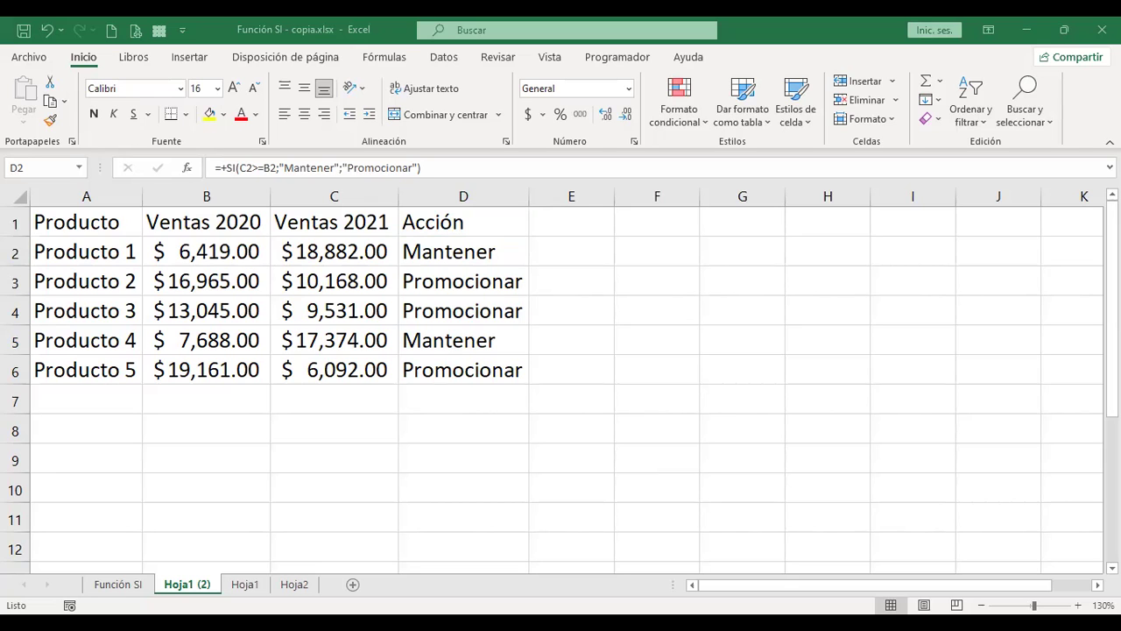
Review the Función SI, Hoja1 (2), Hoja1 and Hoja2 sheets in turn
click(114, 584)
scroll(498, 331, down, 2)
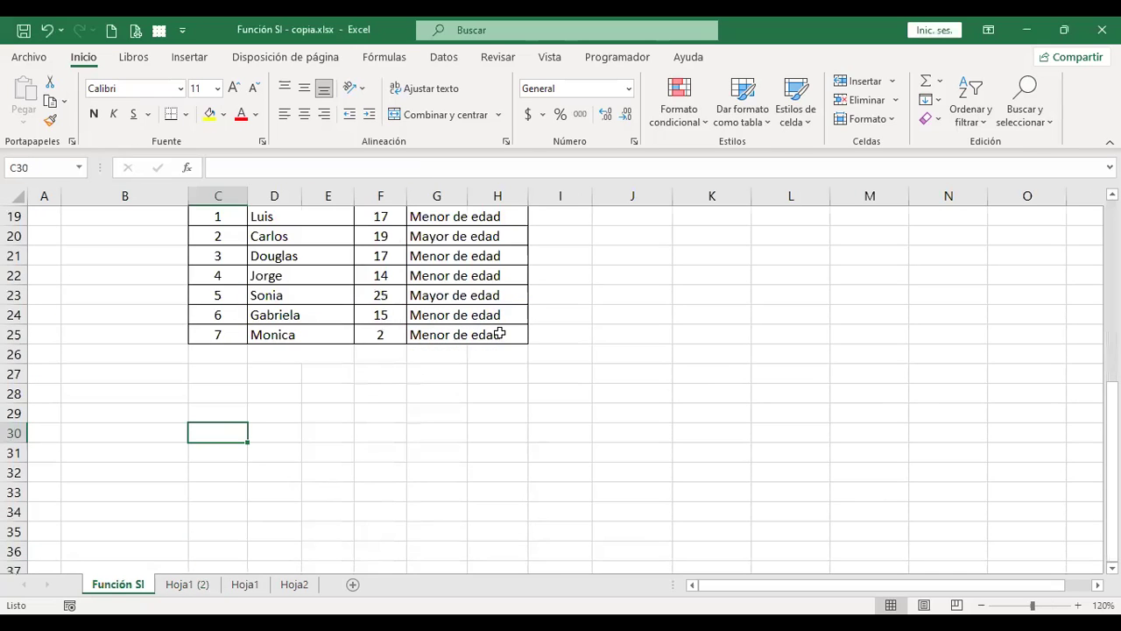
scroll(498, 330, up, 4)
scroll(499, 333, up, 1)
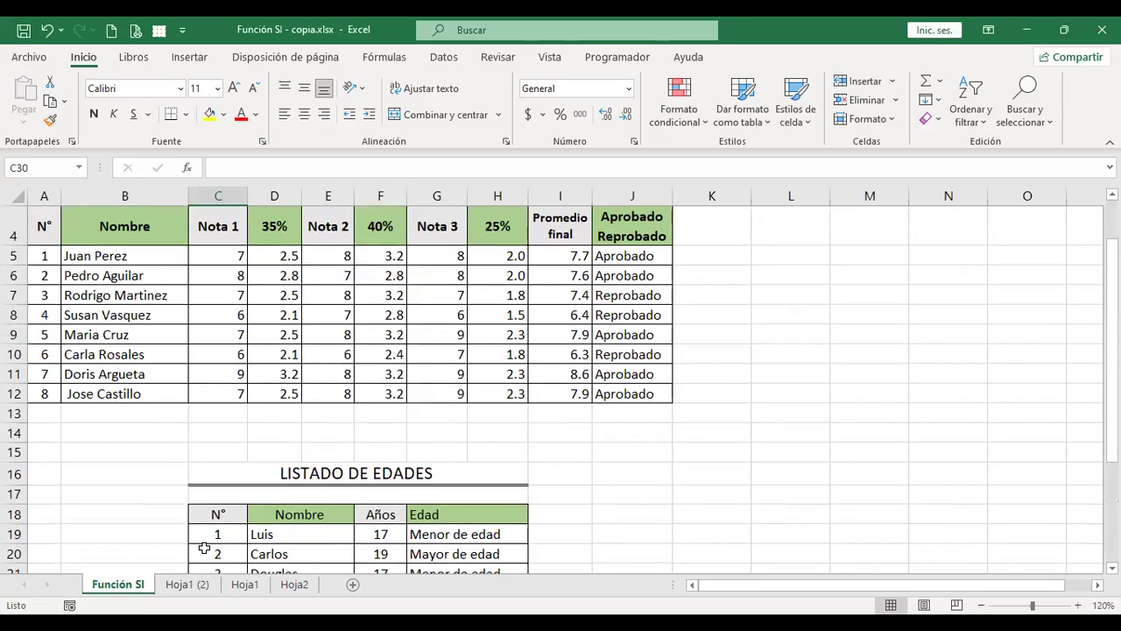
click(179, 591)
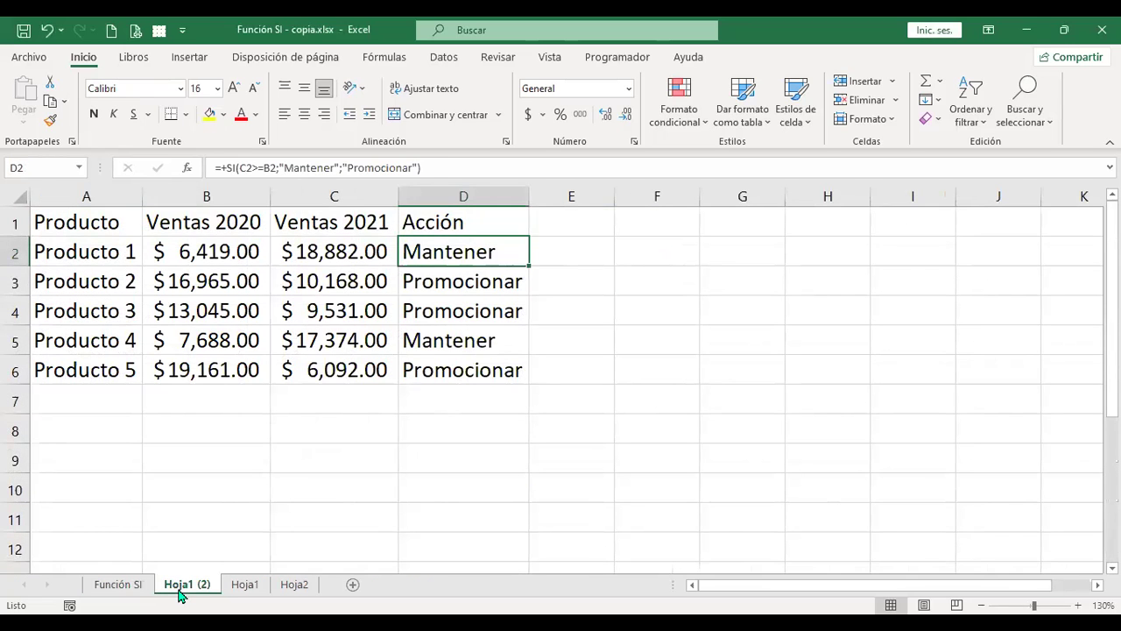
click(238, 589)
click(291, 587)
ctrl+click(247, 587)
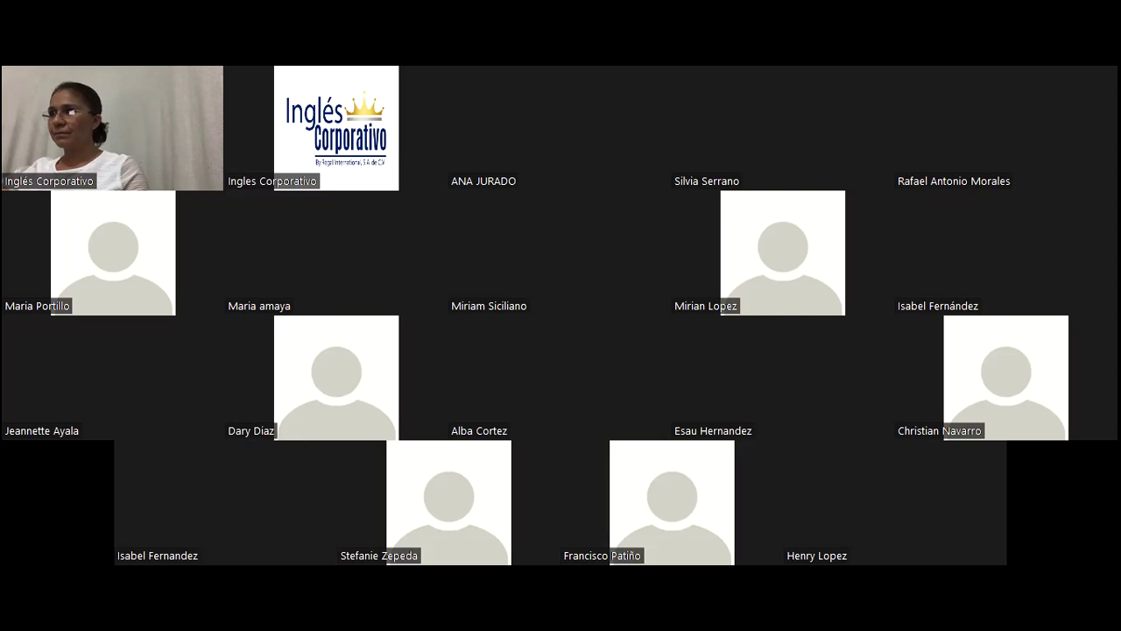
Scroll up the shared 1.2 Laboratorio 1 quiz page to its first question
scroll(724, 427, up, 3)
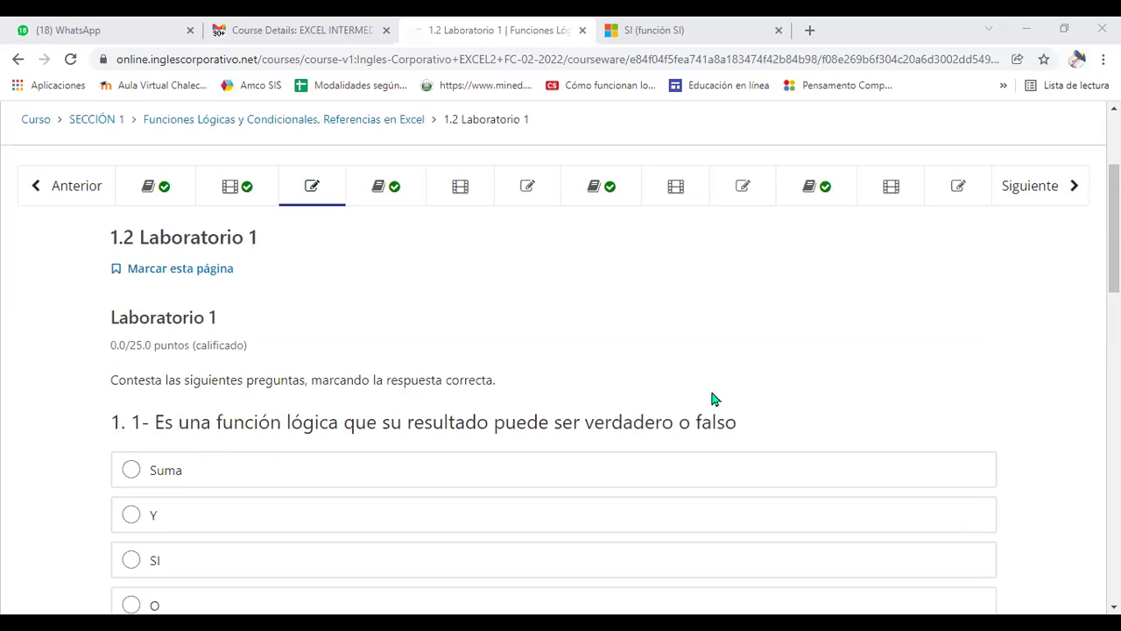
Answer question 1 with SI and question 2 with =SI(B2>=60,"APROBADO","REPROBADO")
scroll(712, 398, down, 2)
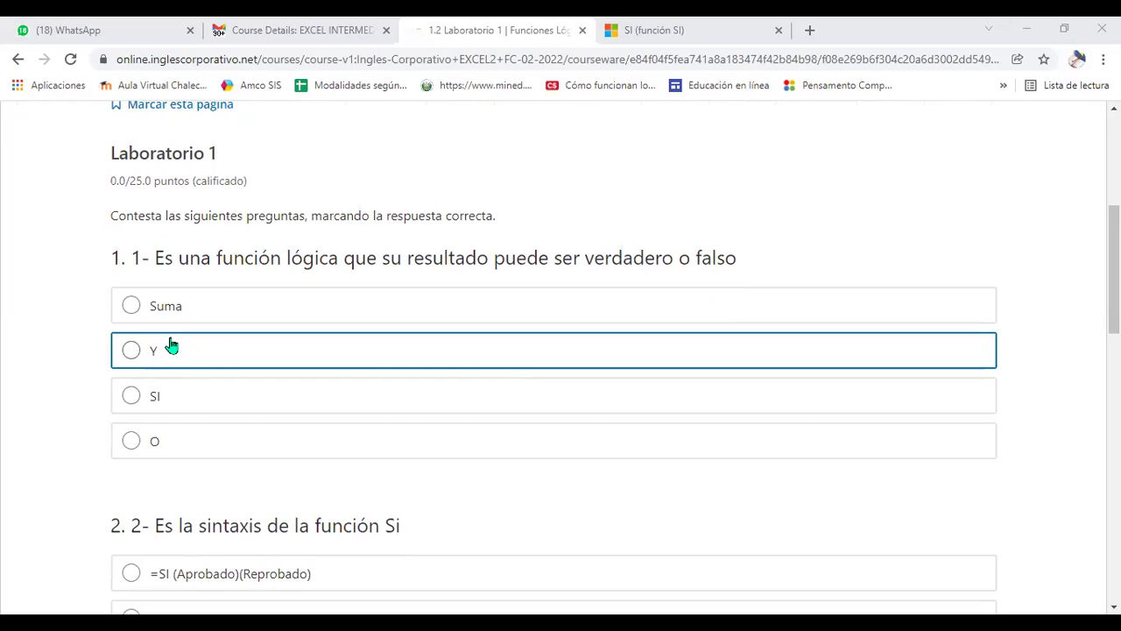
click(133, 402)
scroll(507, 377, down, 1)
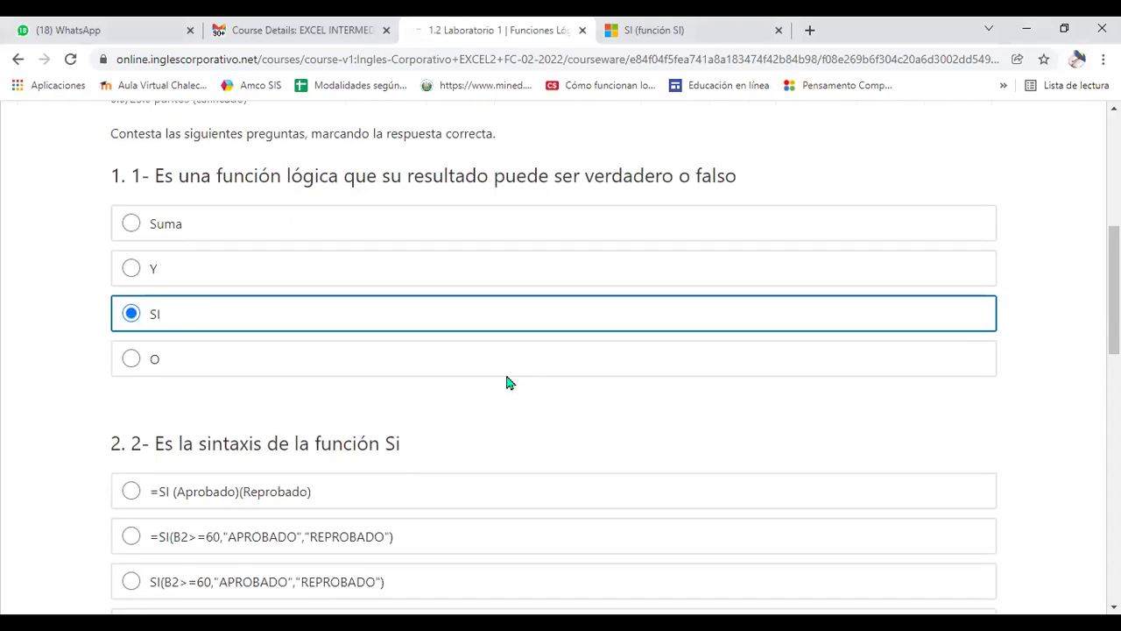
scroll(507, 377, down, 2)
scroll(608, 383, down, 1)
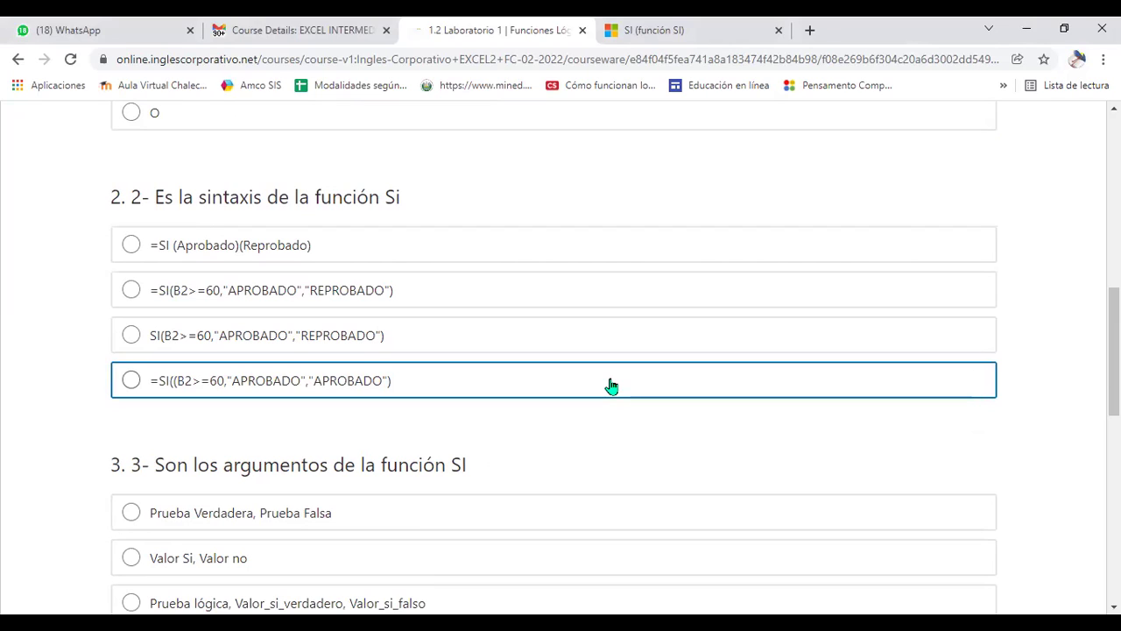
click(132, 290)
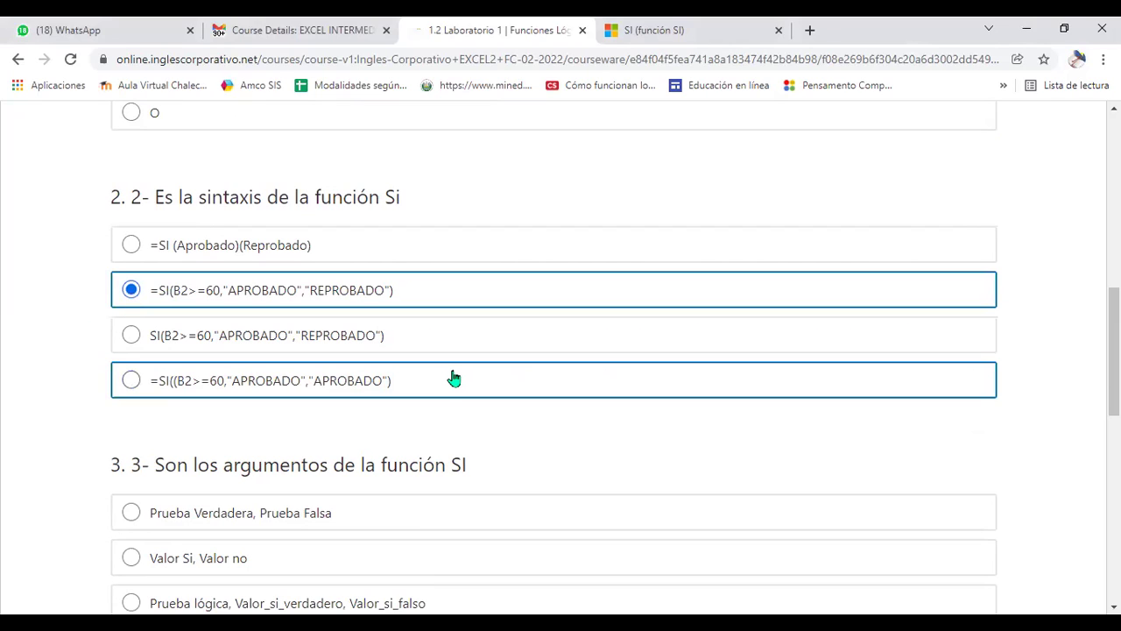
Answer question 3 with Prueba lógica, Valor_si_verdadero, Valor_si_falso and question 4 with Lógicas
scroll(456, 358, down, 3)
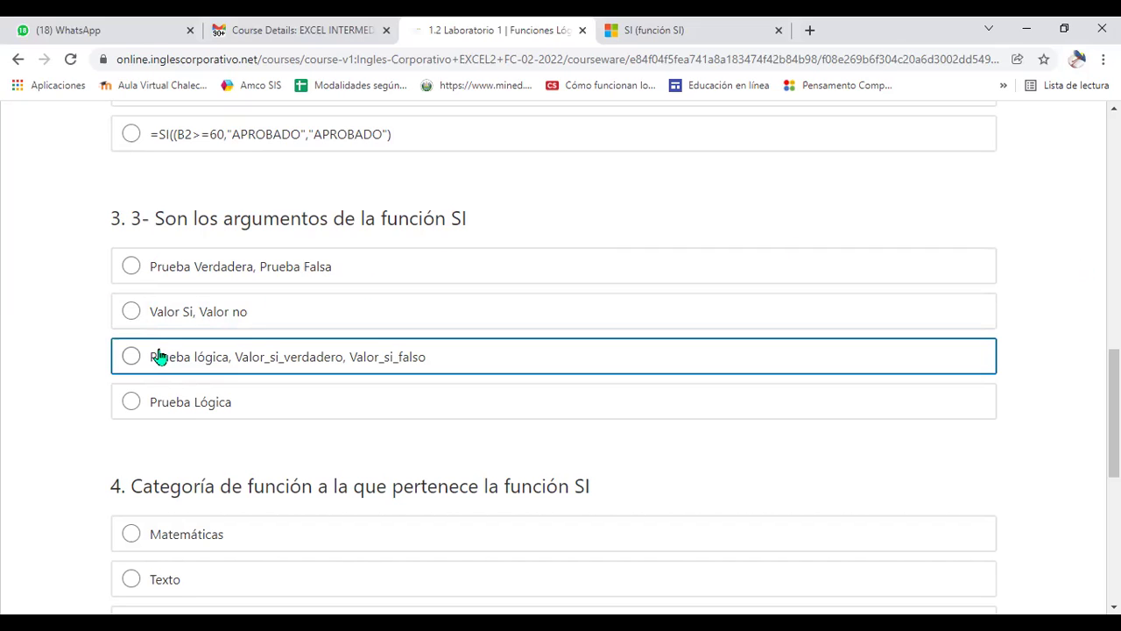
click(132, 361)
scroll(565, 355, down, 3)
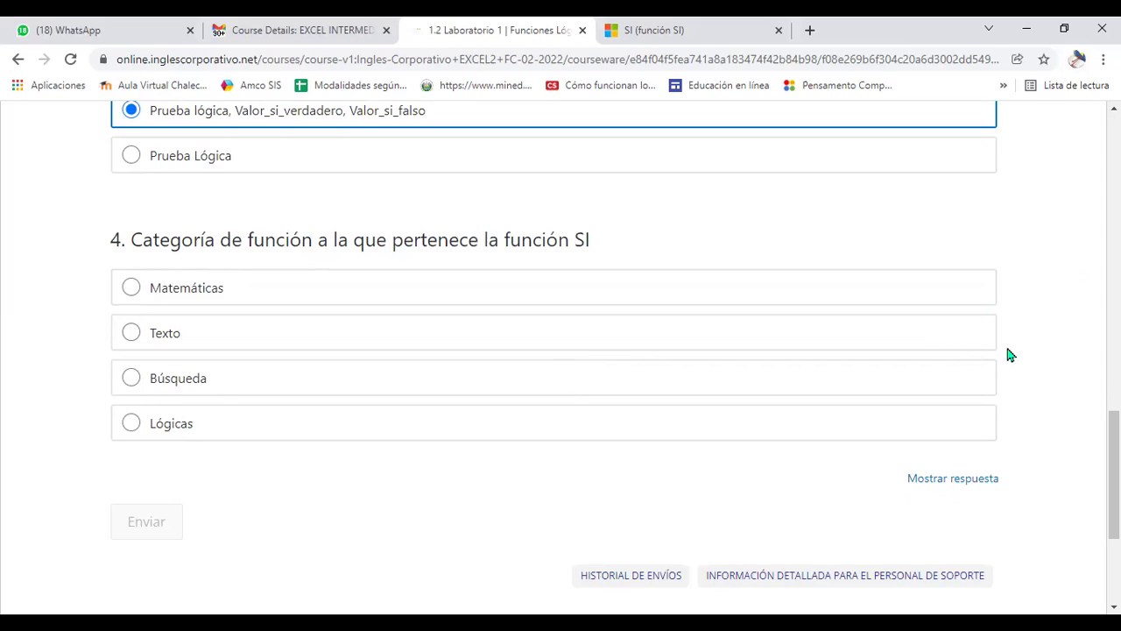
click(134, 423)
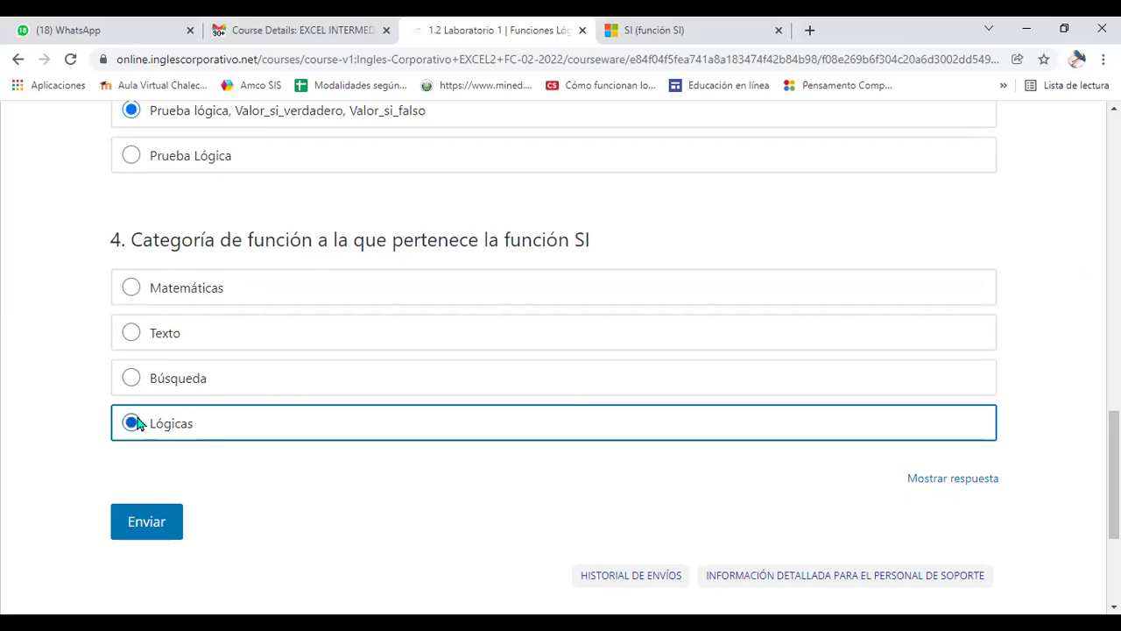
scroll(298, 454, down, 1)
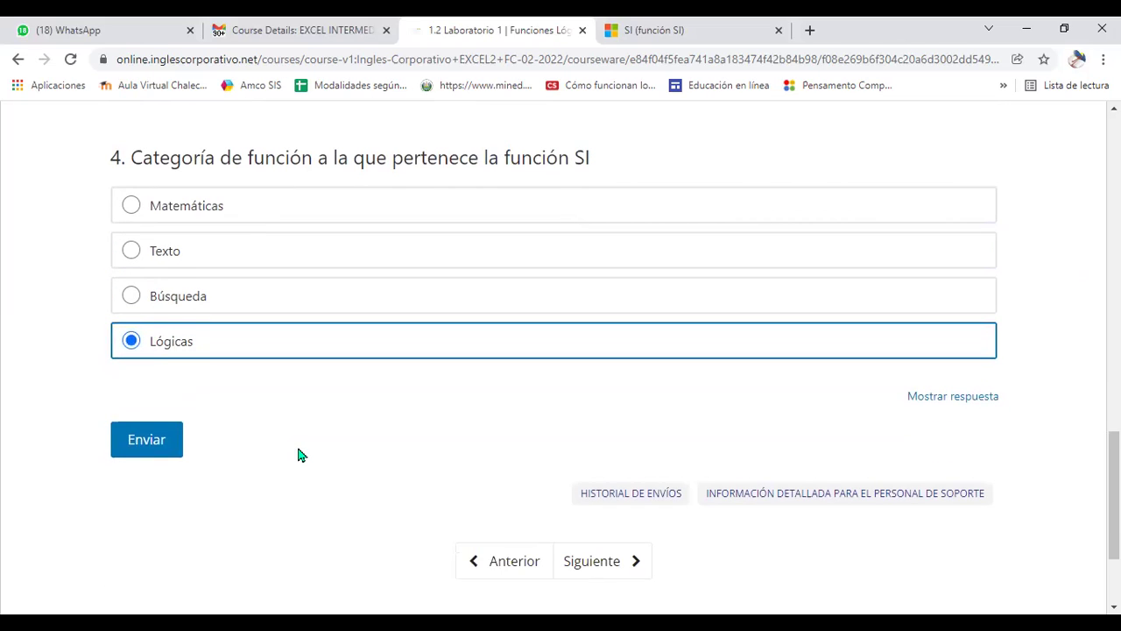
Submit the Laboratorio 1 answers with Enviar and check the Correcto 25/25 result
click(159, 450)
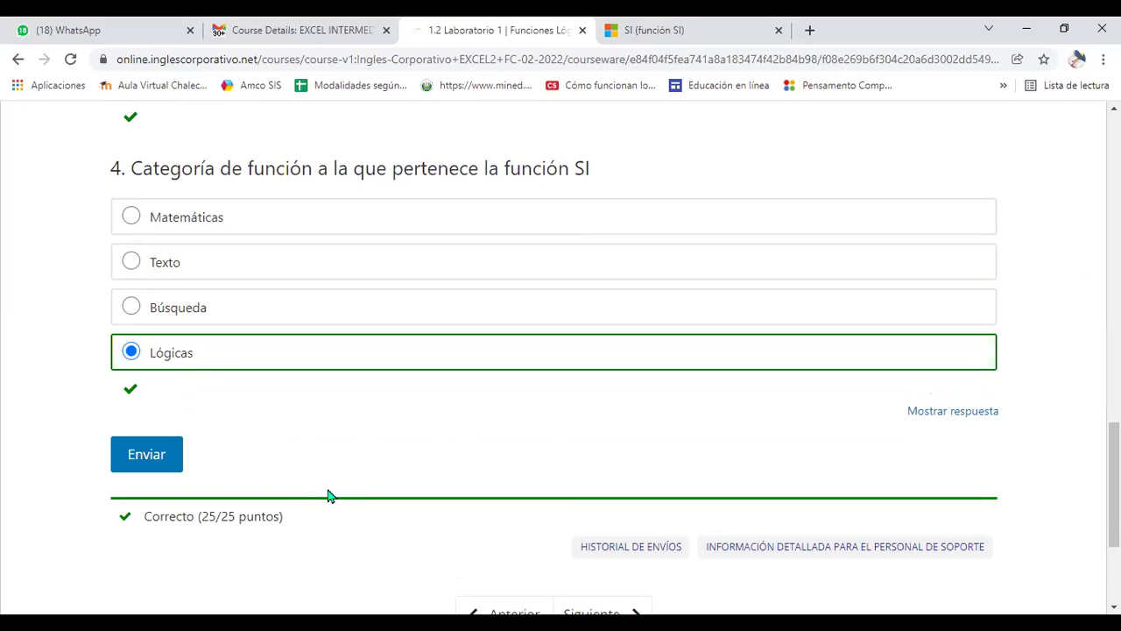
scroll(329, 496, up, 1)
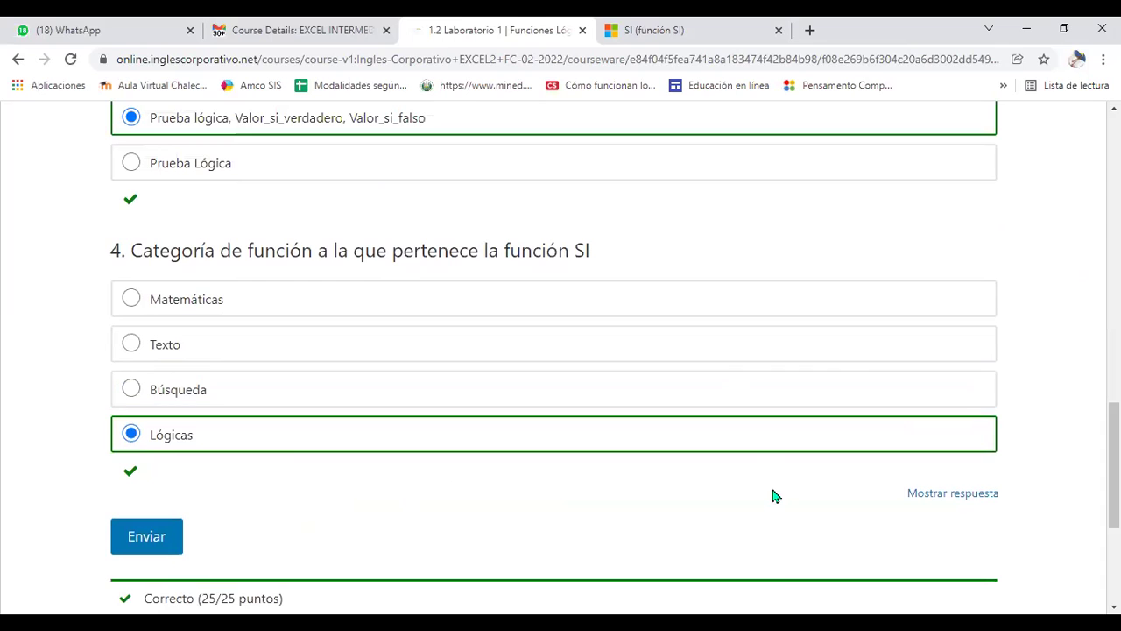
scroll(768, 488, up, 2)
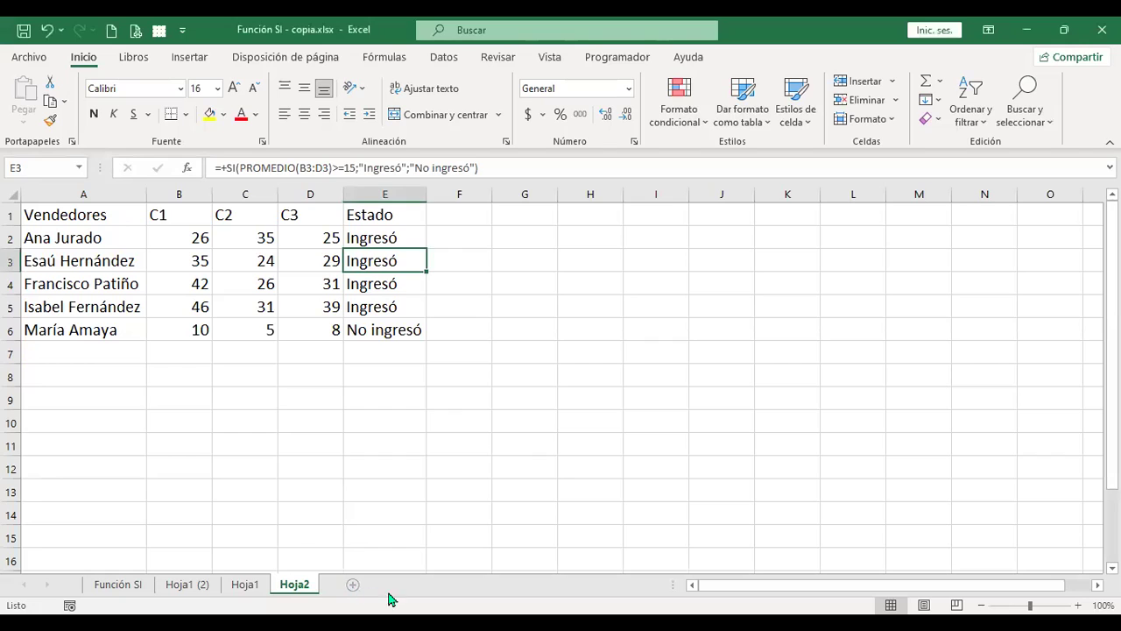
Add a new sheet Hoja4 and set its whole-sheet font size to 14
click(352, 584)
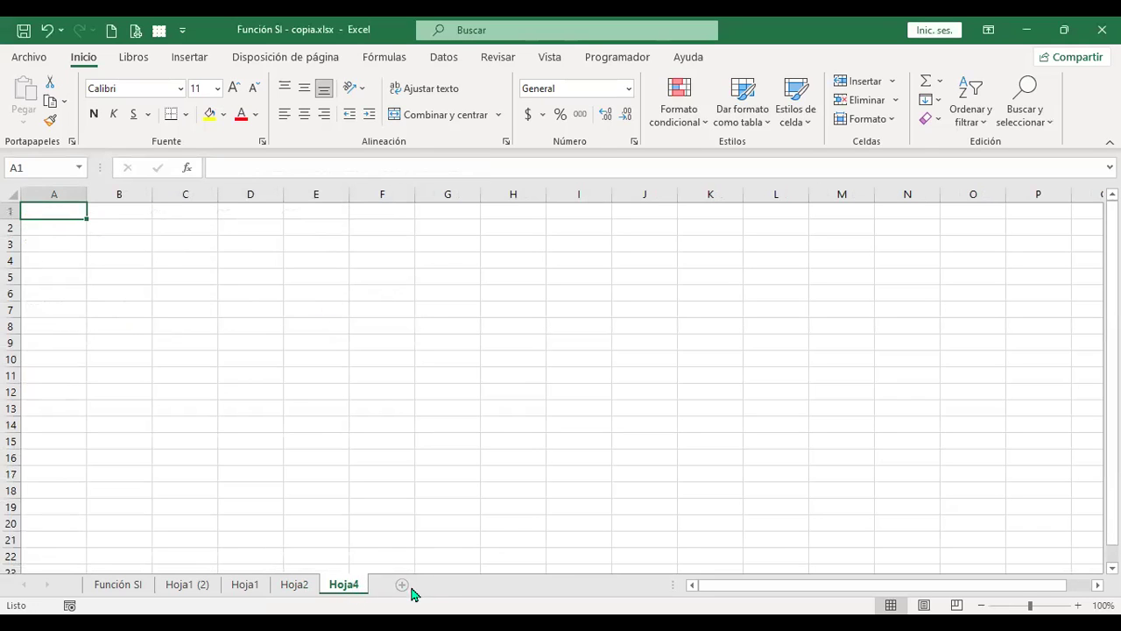
click(13, 193)
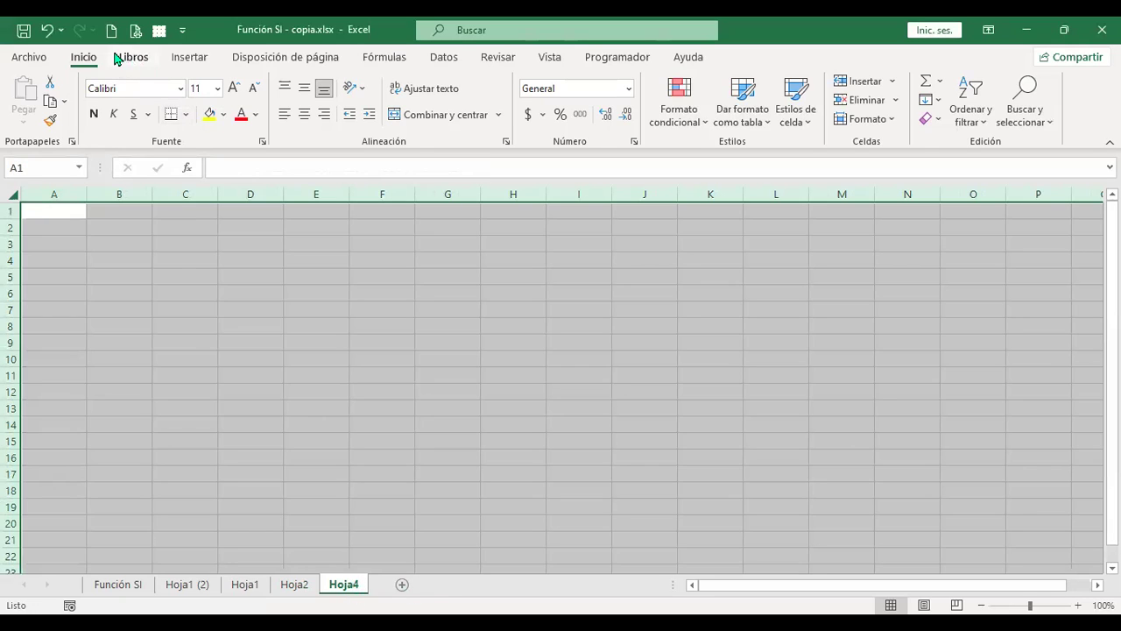
click(234, 89)
click(234, 88)
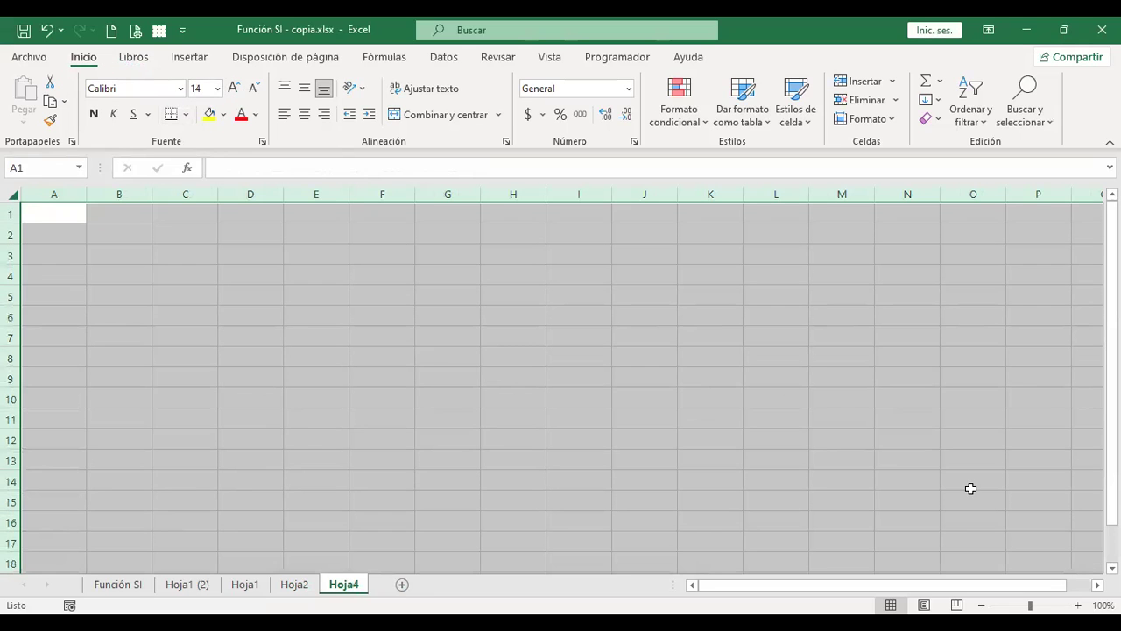
double_click(1078, 604)
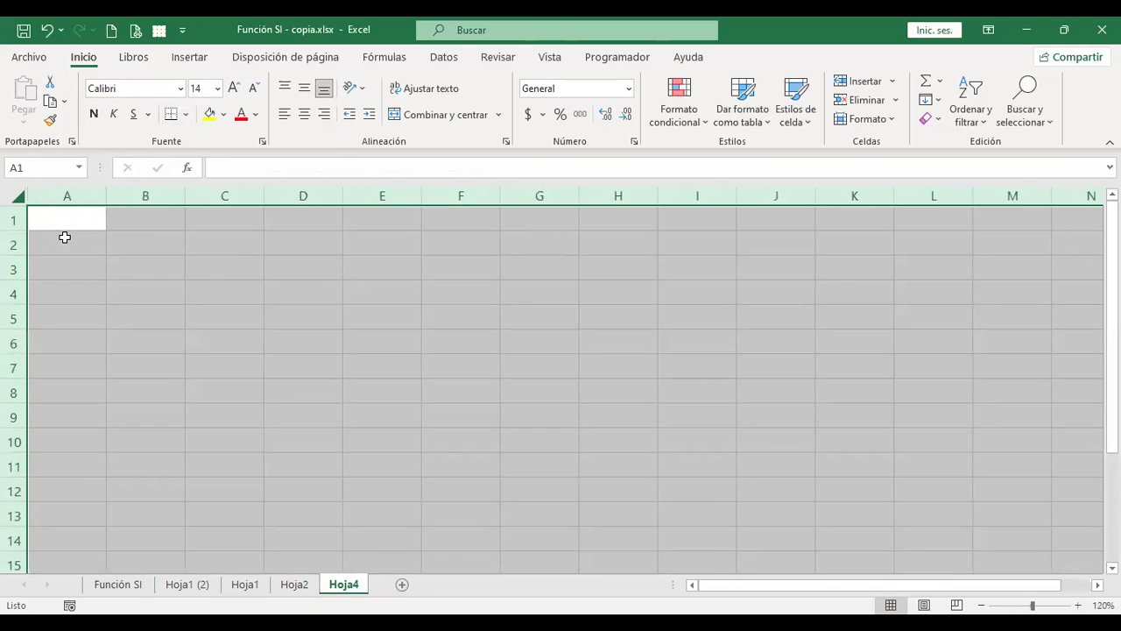
click(64, 237)
Enter headers Producto, Fecha de vencimiento and Alerta in A1:C1, widening column B
click(75, 222)
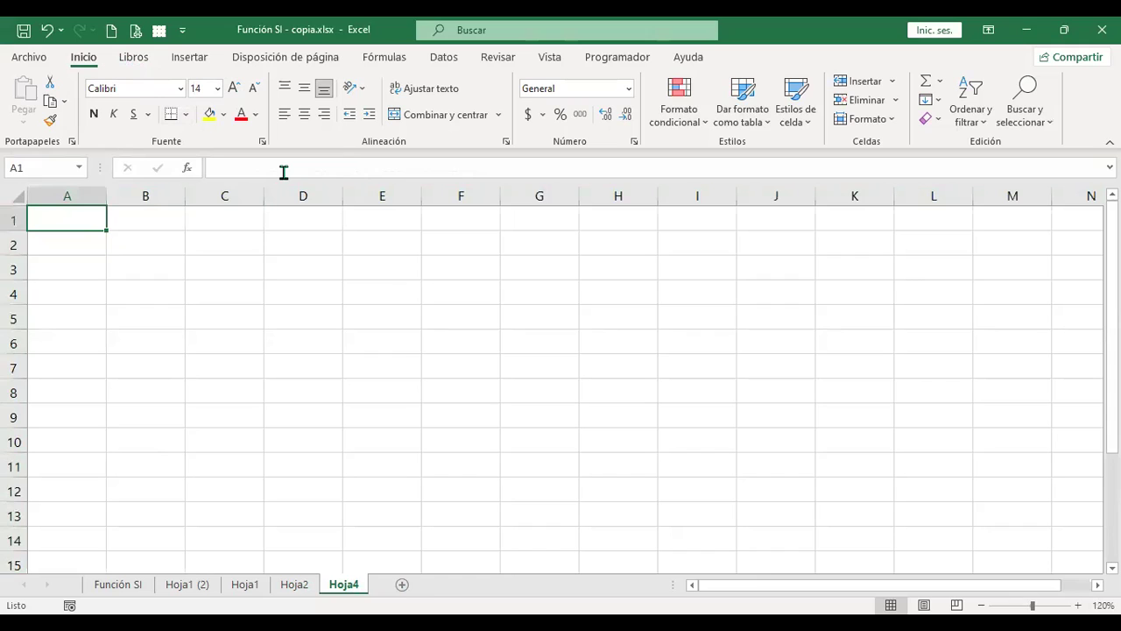
text(Producto)
key(Return)
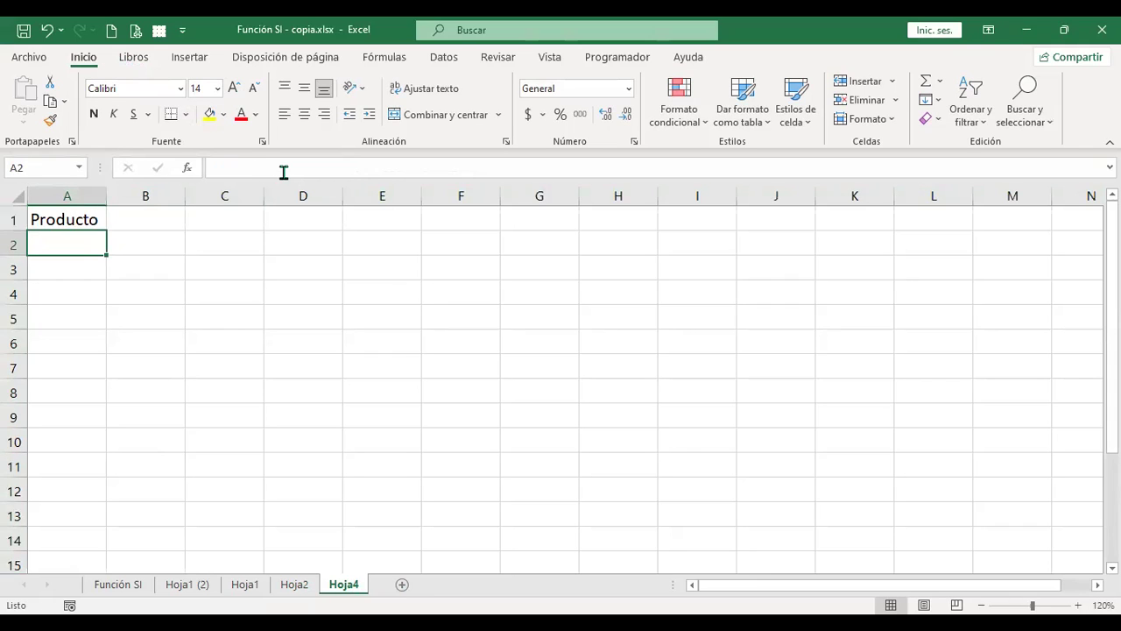
key(Up)
key(Right)
text(Fecha de vencimiento)
key(Return)
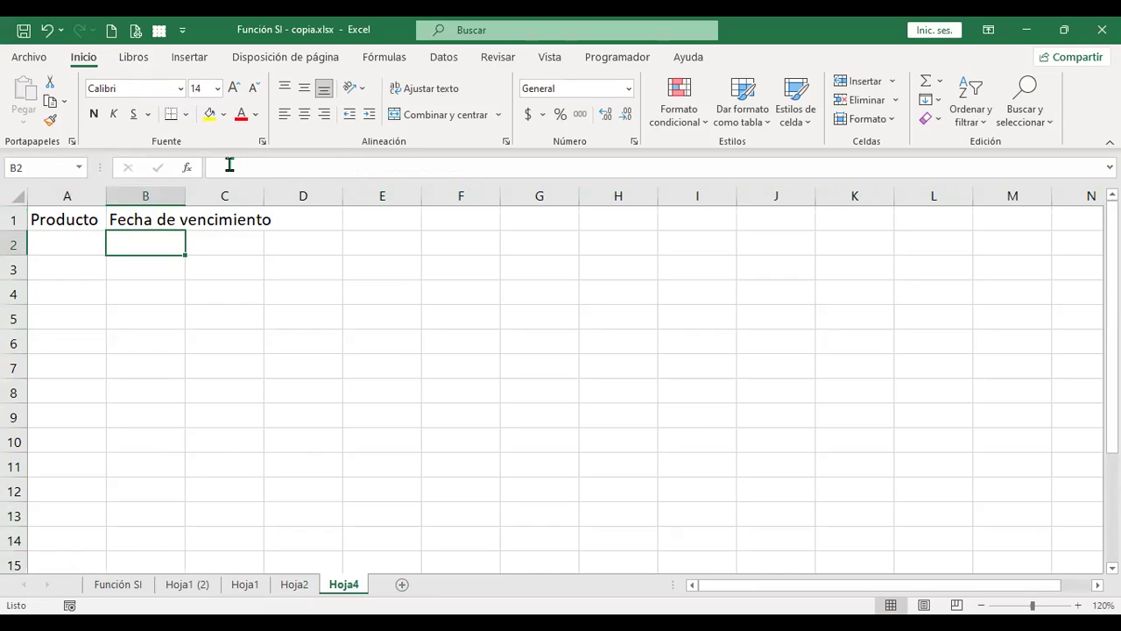
double_click(184, 196)
key(Up)
key(Right)
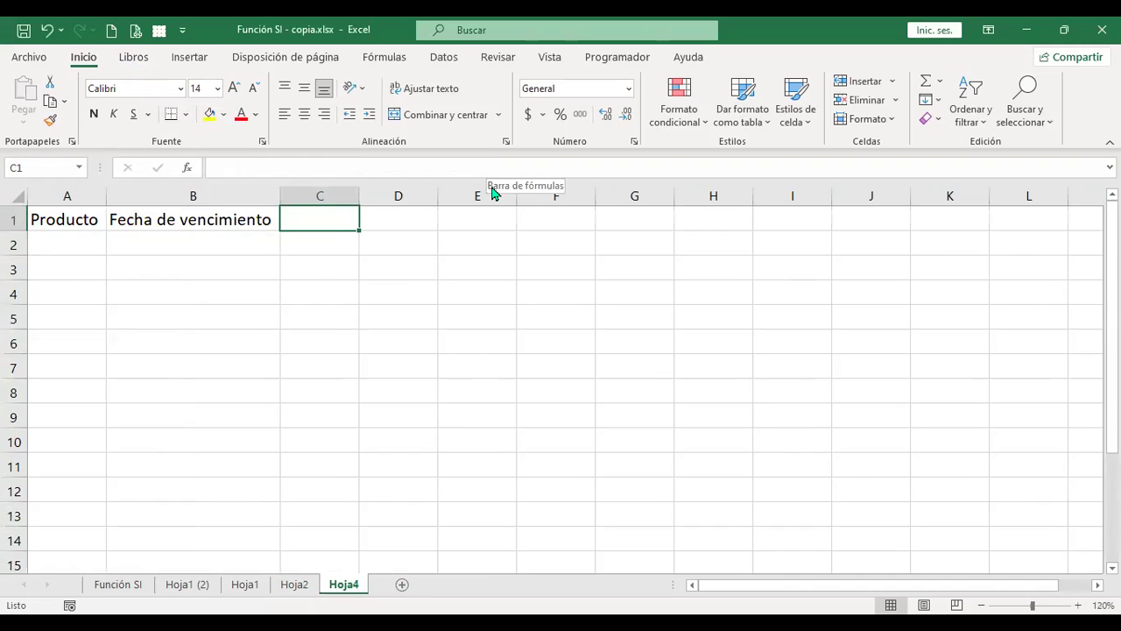
text(Alerta)
key(Return)
List Prod 1, Prod 2, Prod 3 and Prod 4 in A2:A5
key(Left)
key(Left)
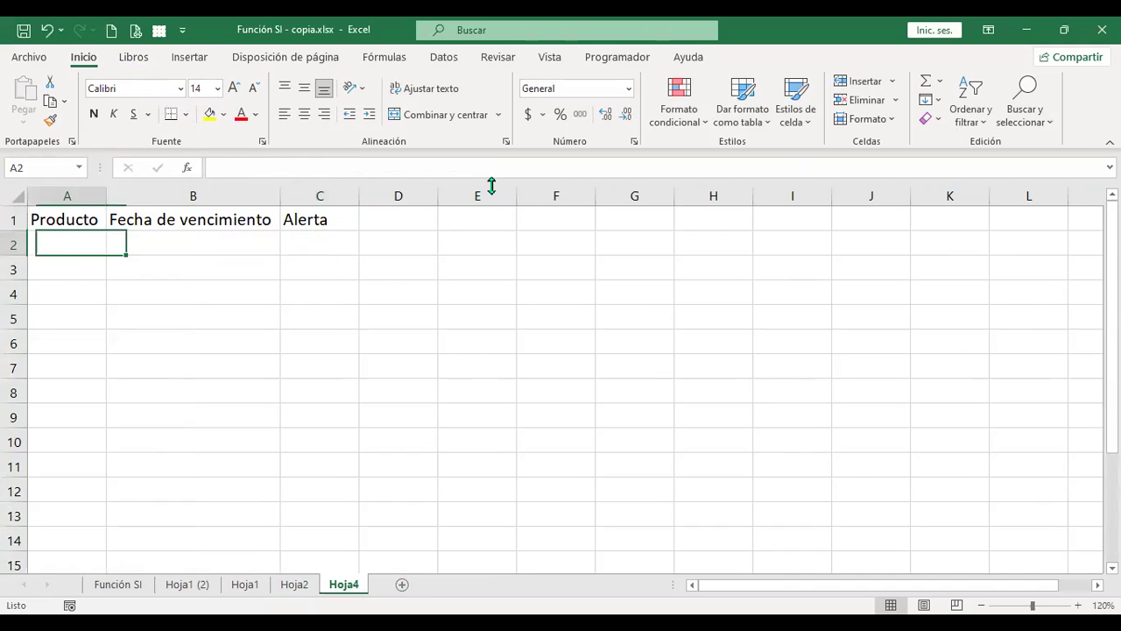
text(Prod)
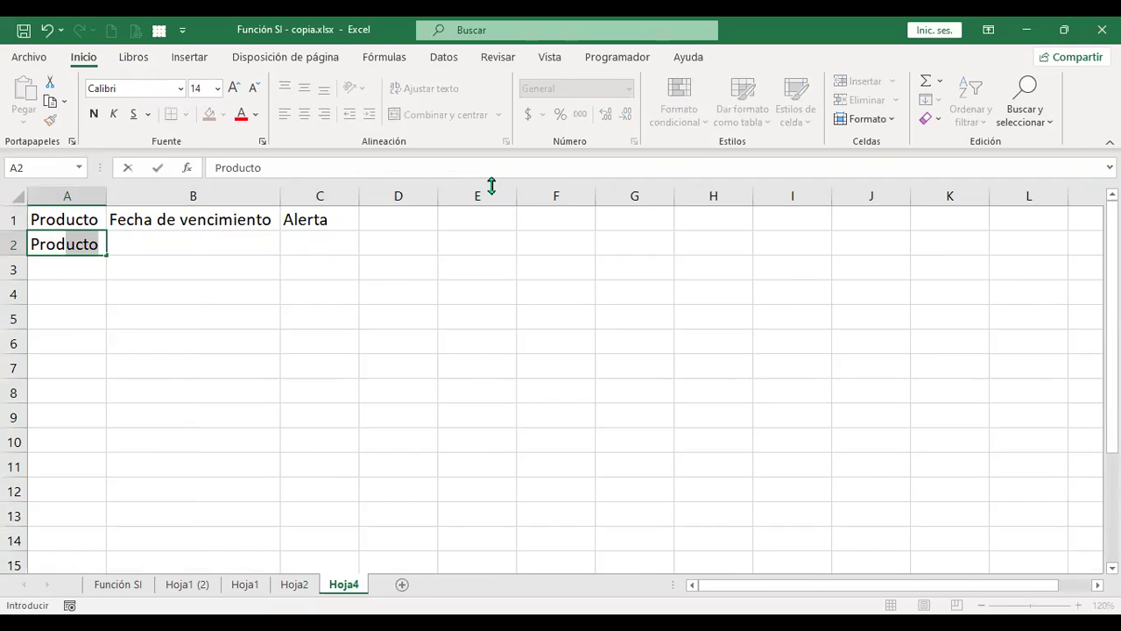
text( 1)
key(Return)
text(P)
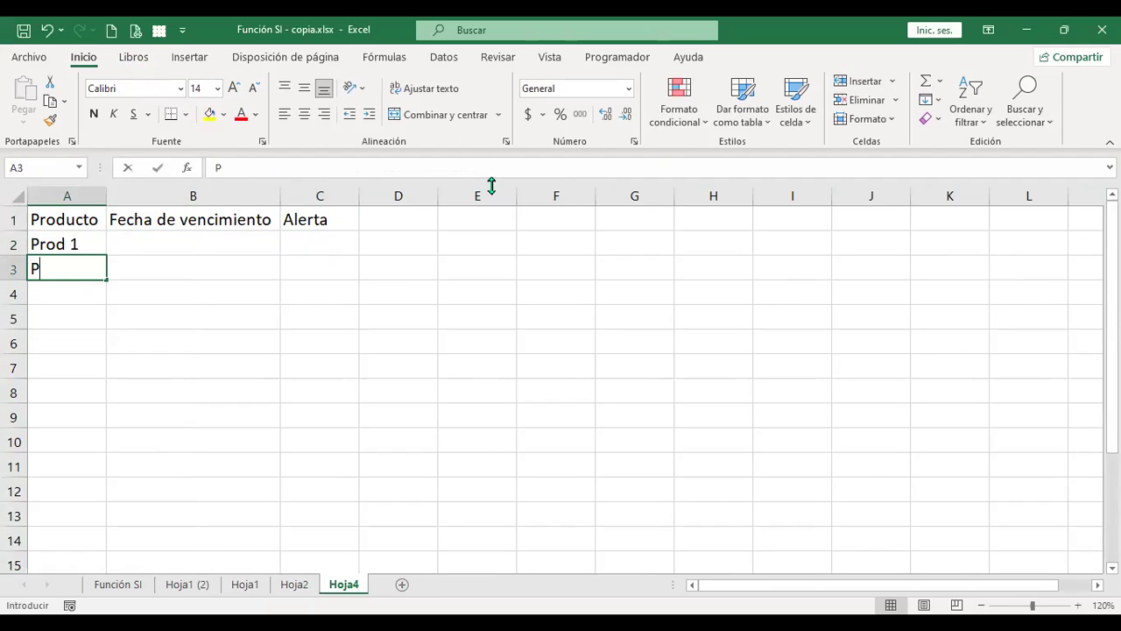
text(rod 2)
key(Return)
text(Prod 3)
key(Return)
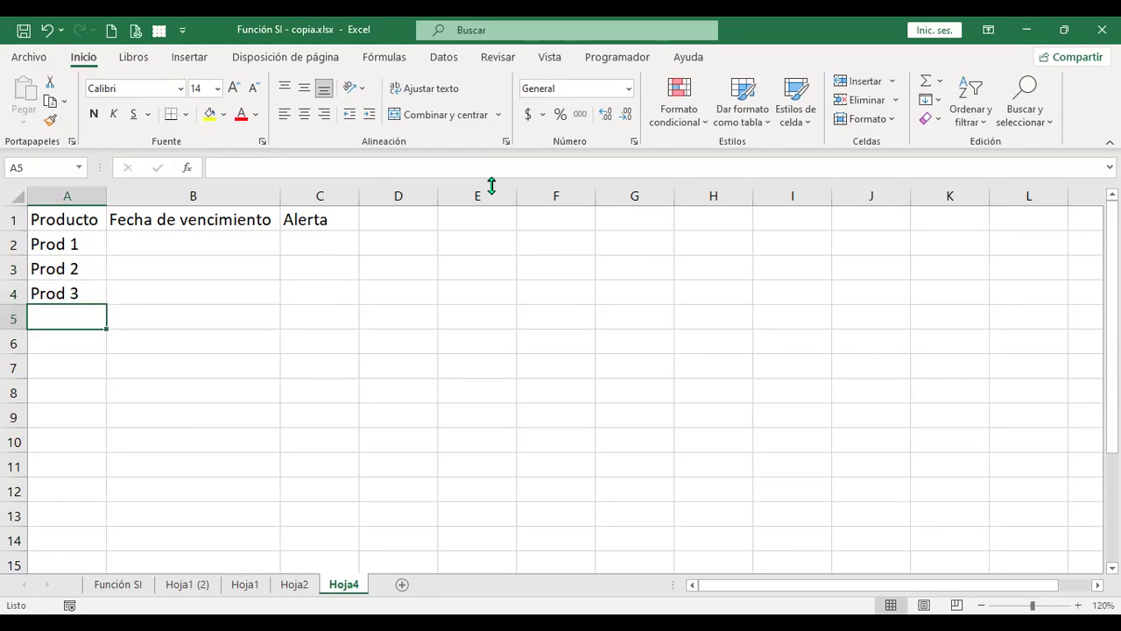
text(Prod 4)
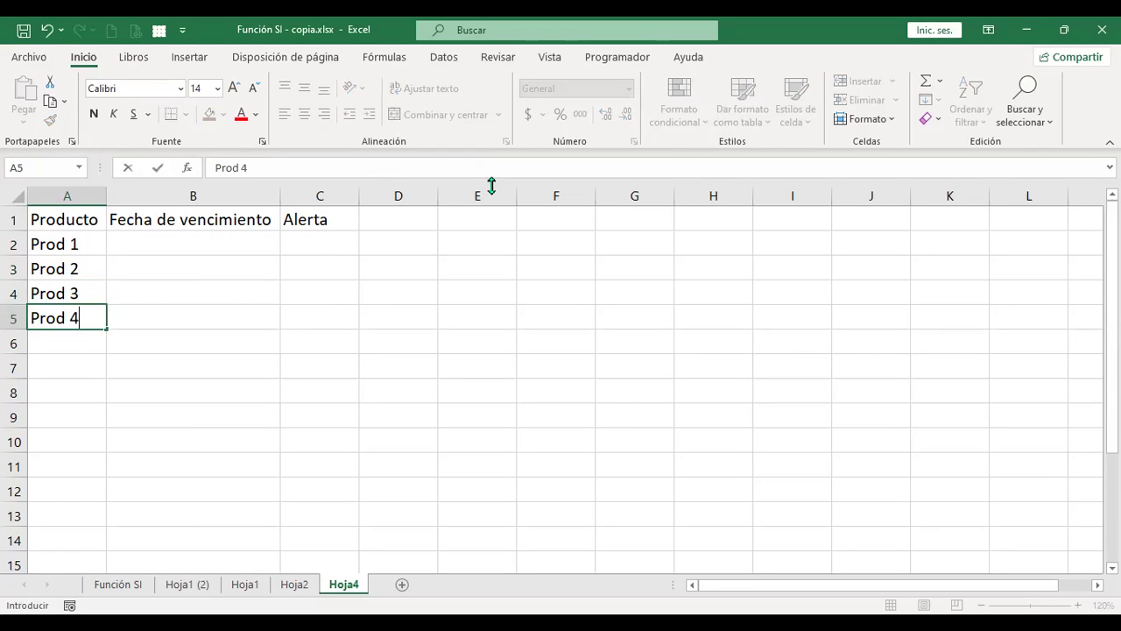
key(Return)
key(Up)
key(Right)
key(Up)
key(Up)
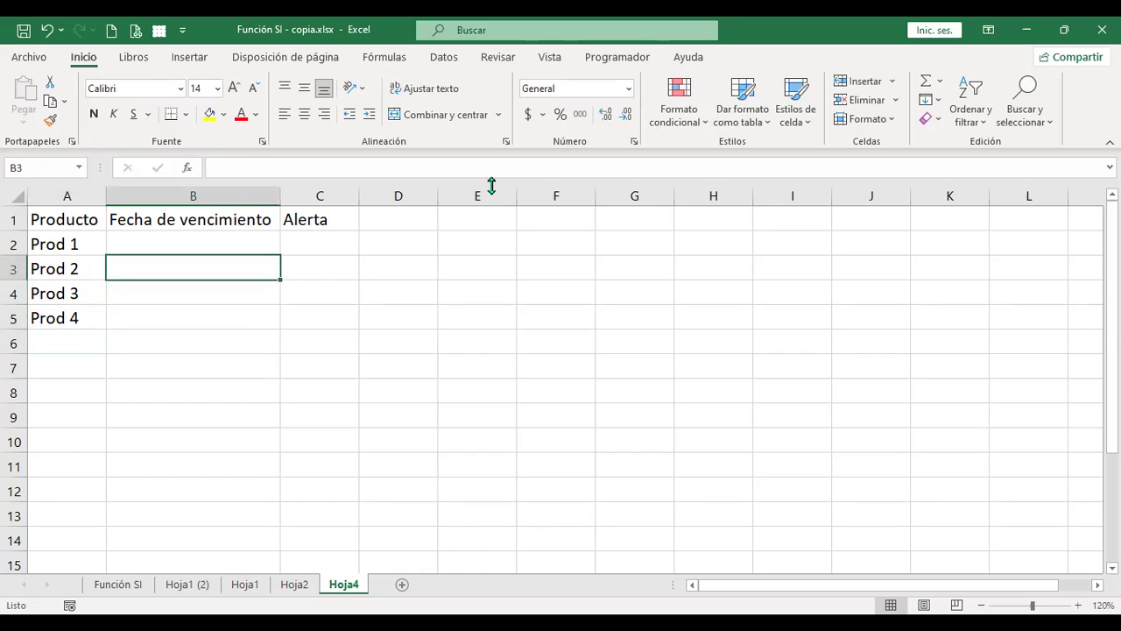
key(Up)
key(Up)
key(Down)
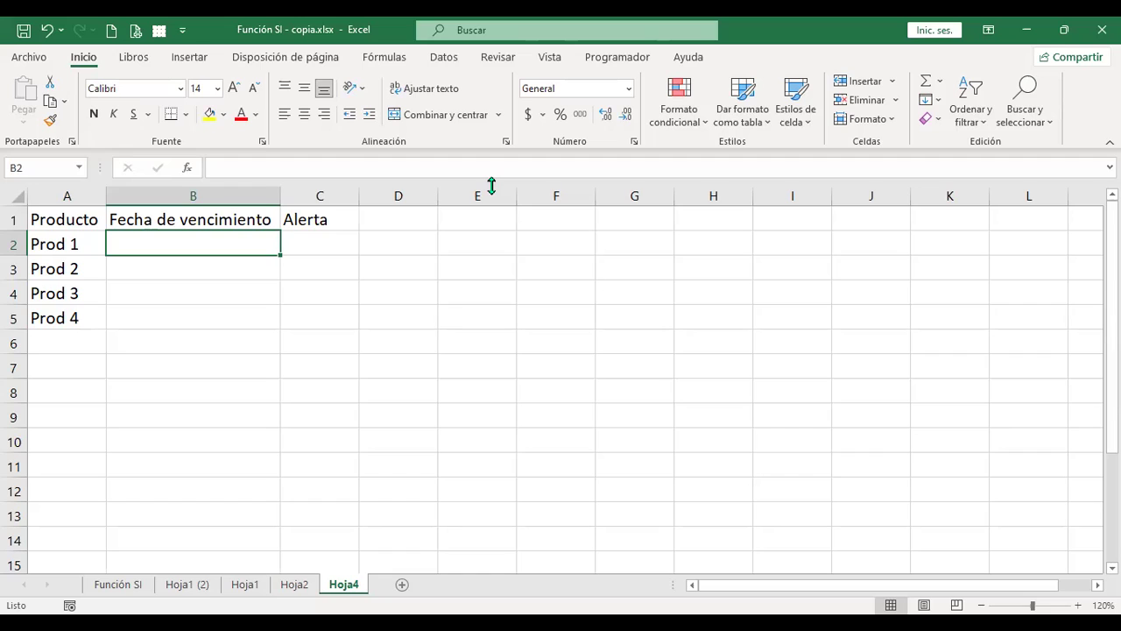
Enter expiry dates 1/7/2022 and 1/10/2022 for Prod 1 and Prod 2
text(01/0/)
key(BackSpace)
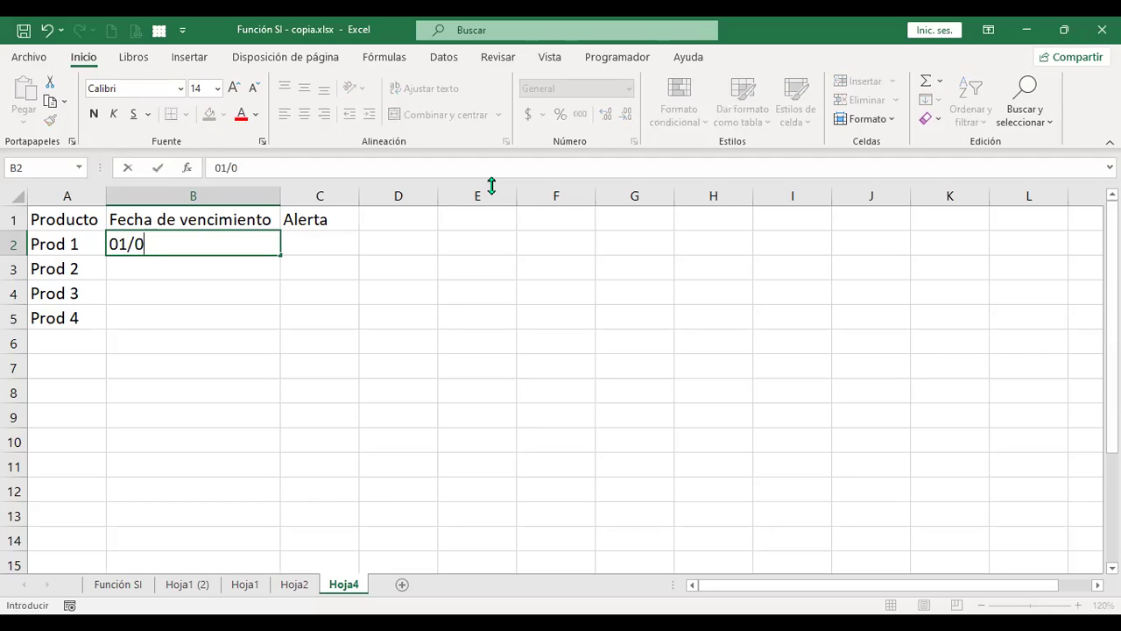
text(7/2022)
key(Return)
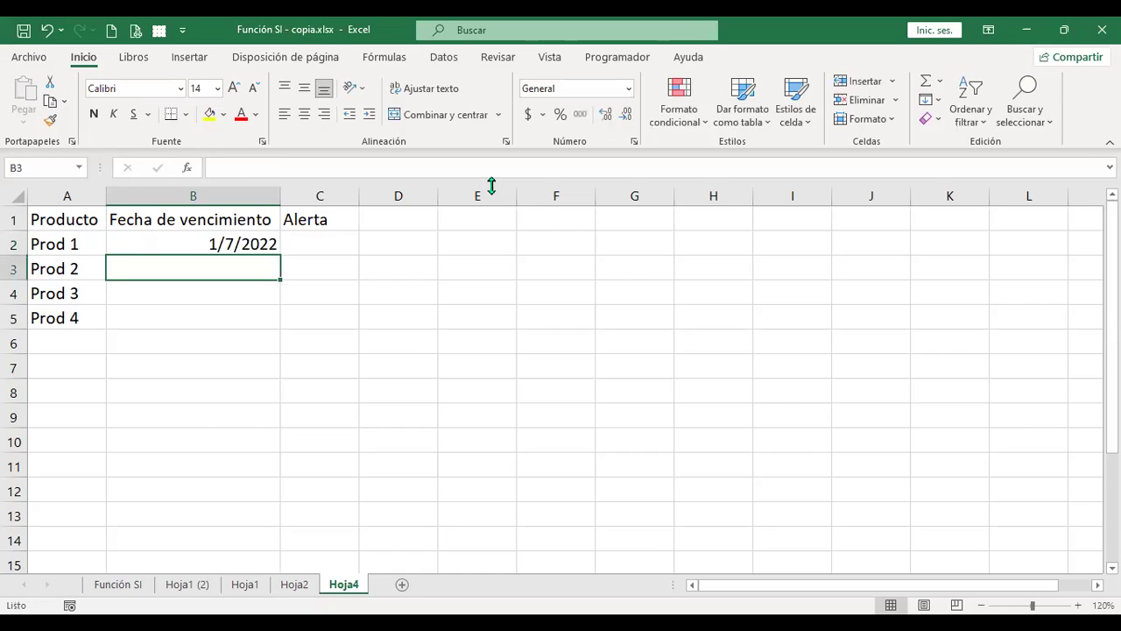
key(Up)
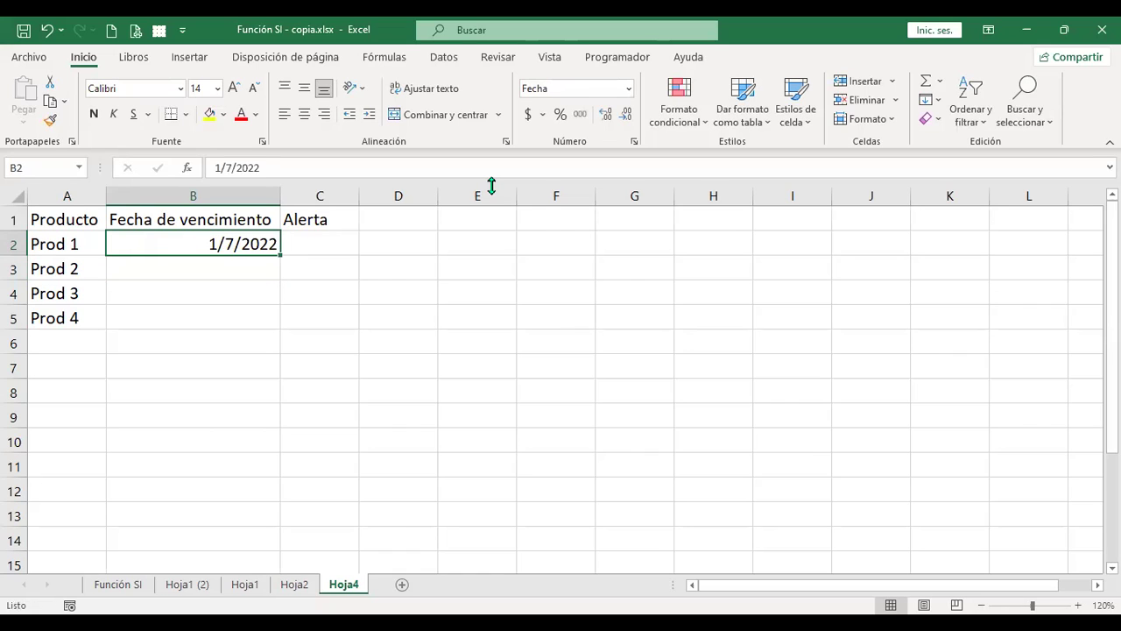
key(Down)
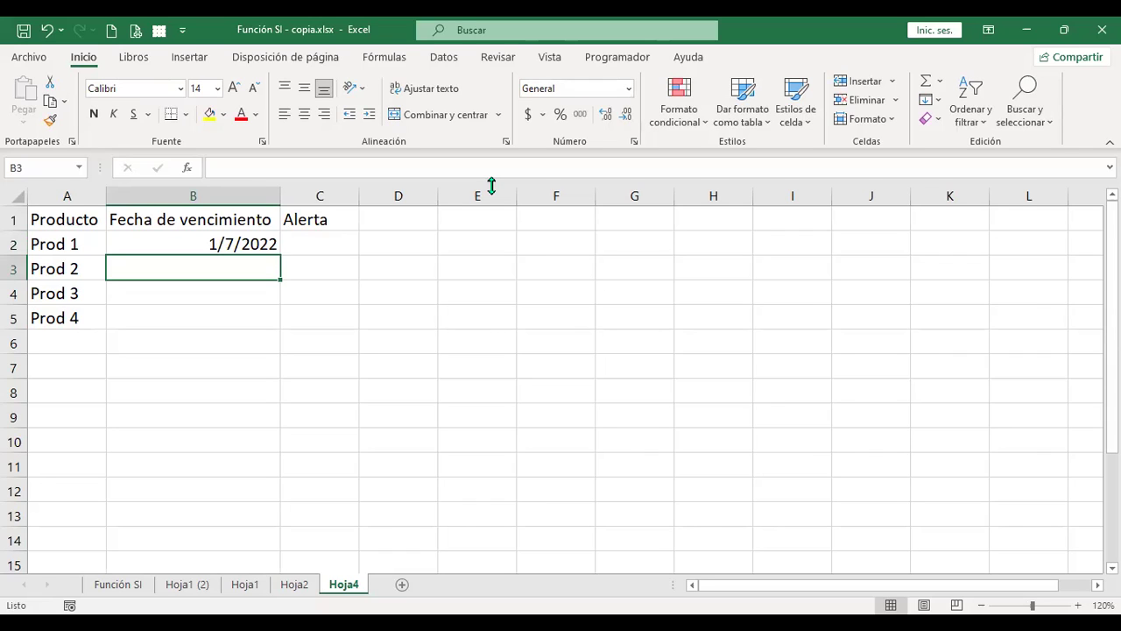
text(1/10/2022)
key(Return)
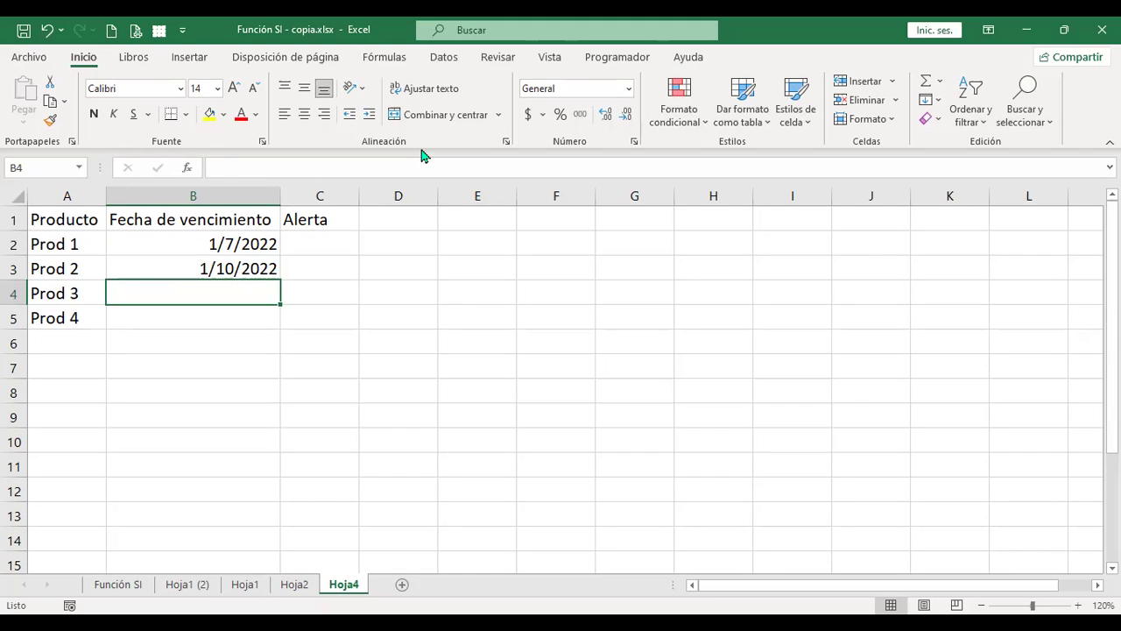
Enter expiry dates 1/12/2022 and 31/1/2023 for Prod 3 and Prod 4
text(1/12/2022)
key(Return)
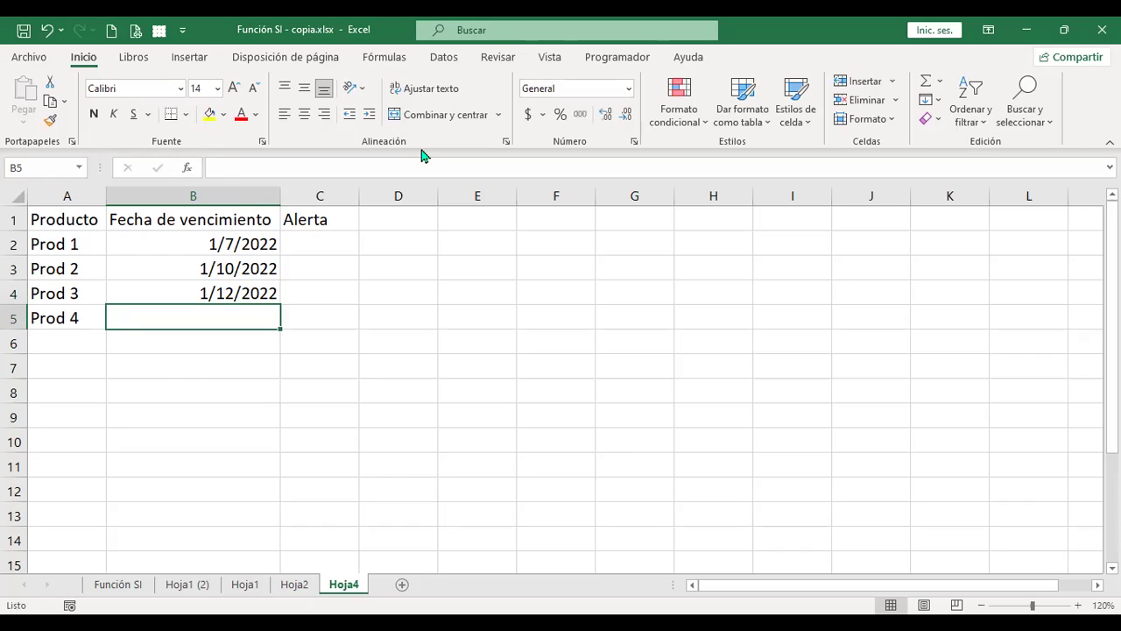
text(31/01/2023)
key(Return)
key(Up)
key(Right)
key(Up)
key(Up)
key(Up)
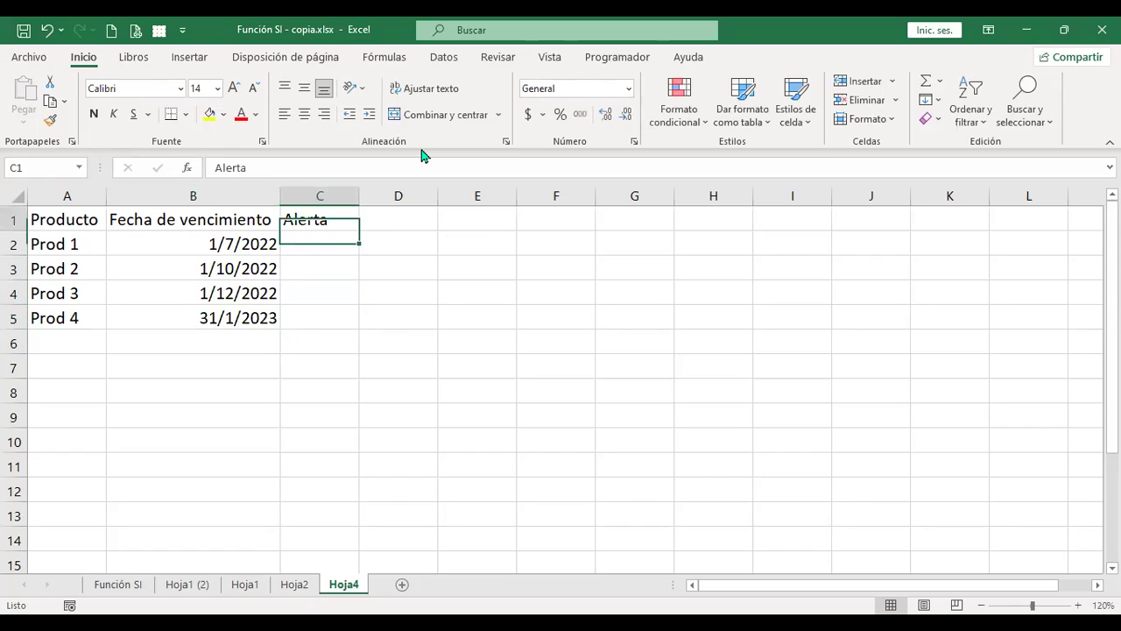
key(Down)
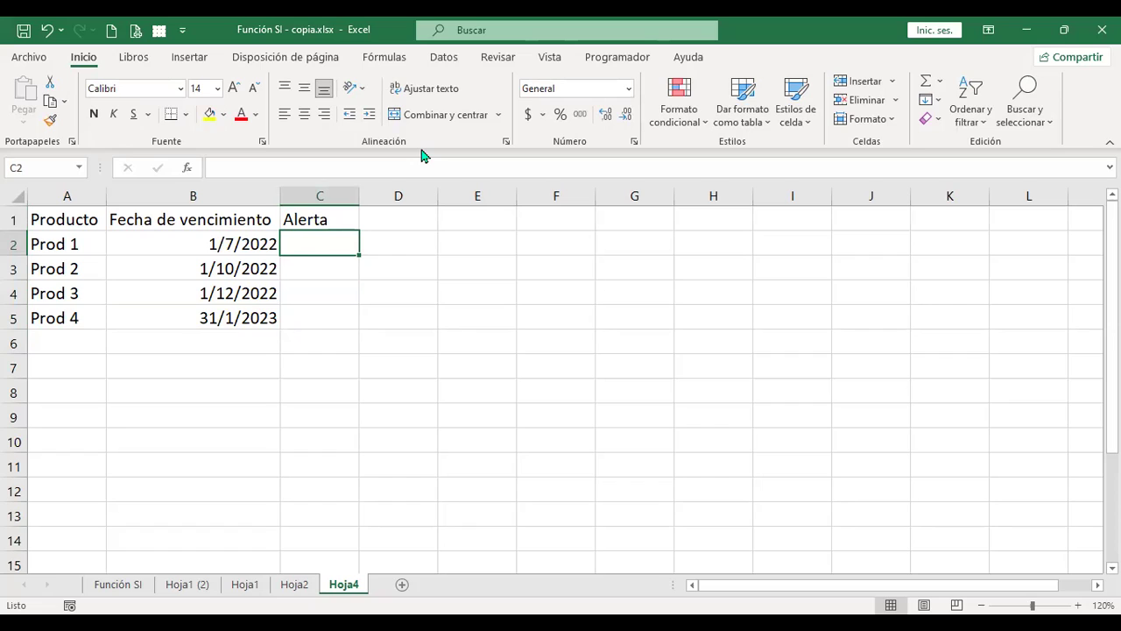
text(+)
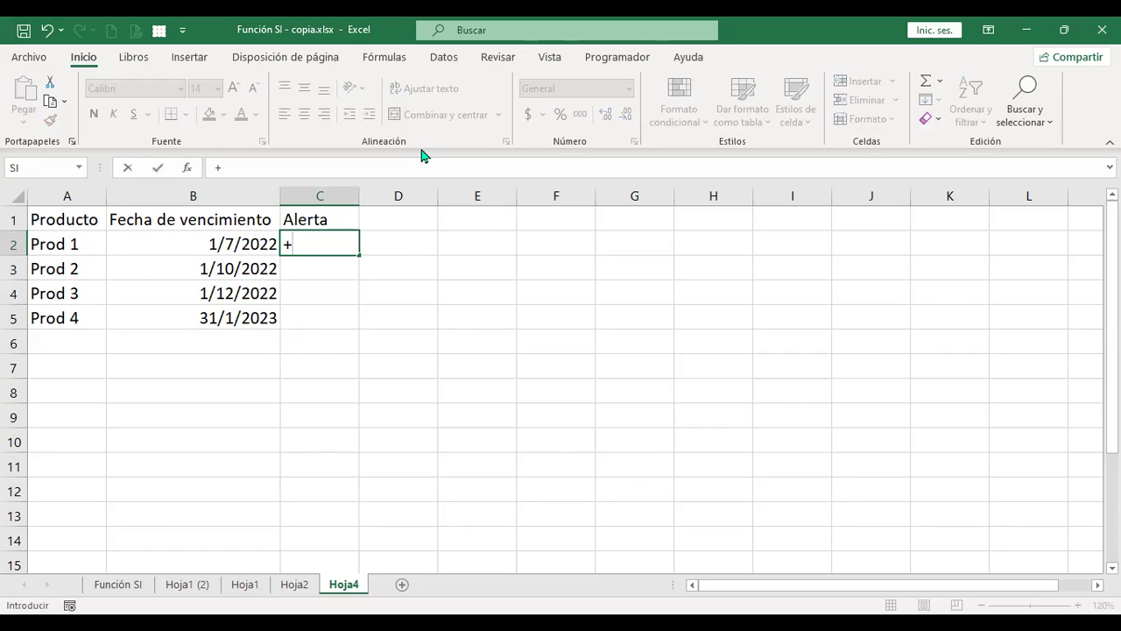
text(ho)
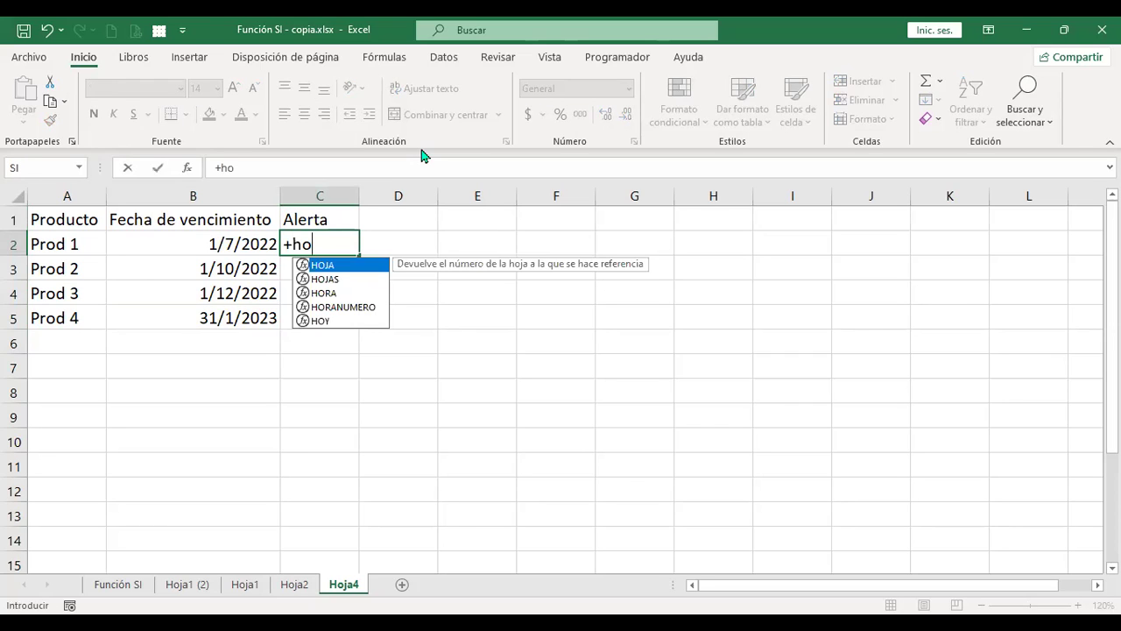
text(y)
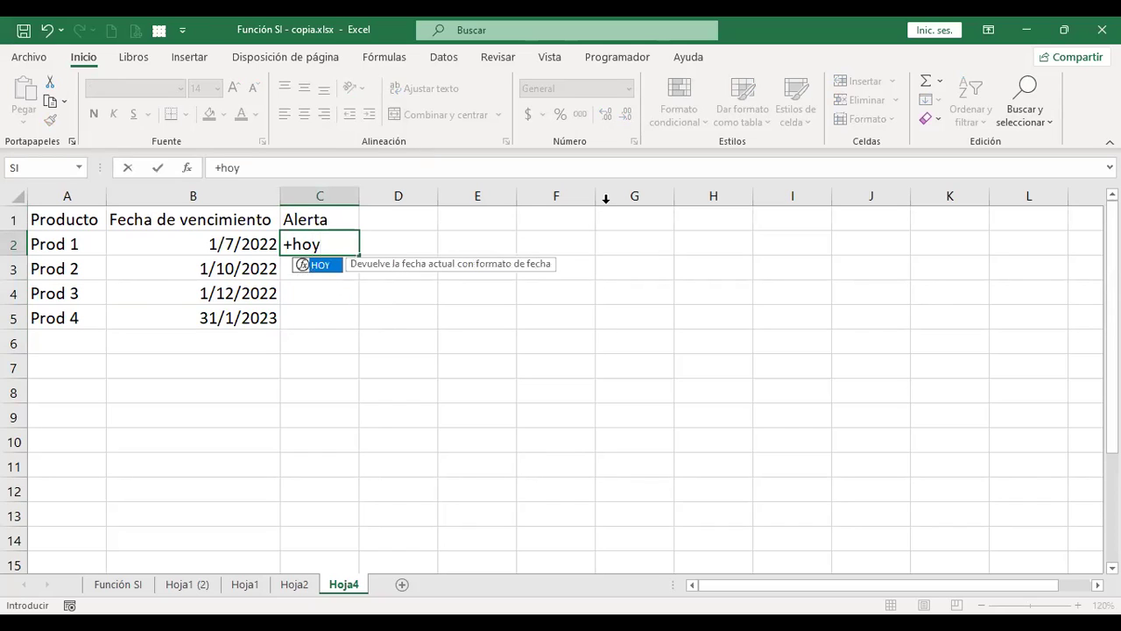
key(ctrl+Return)
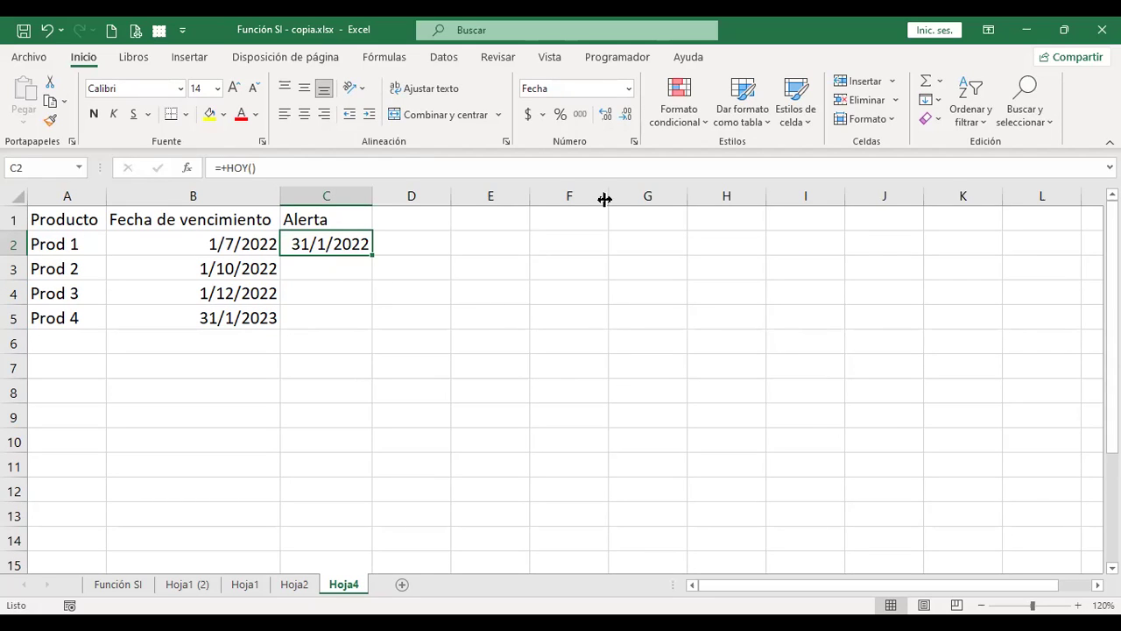
text(+)
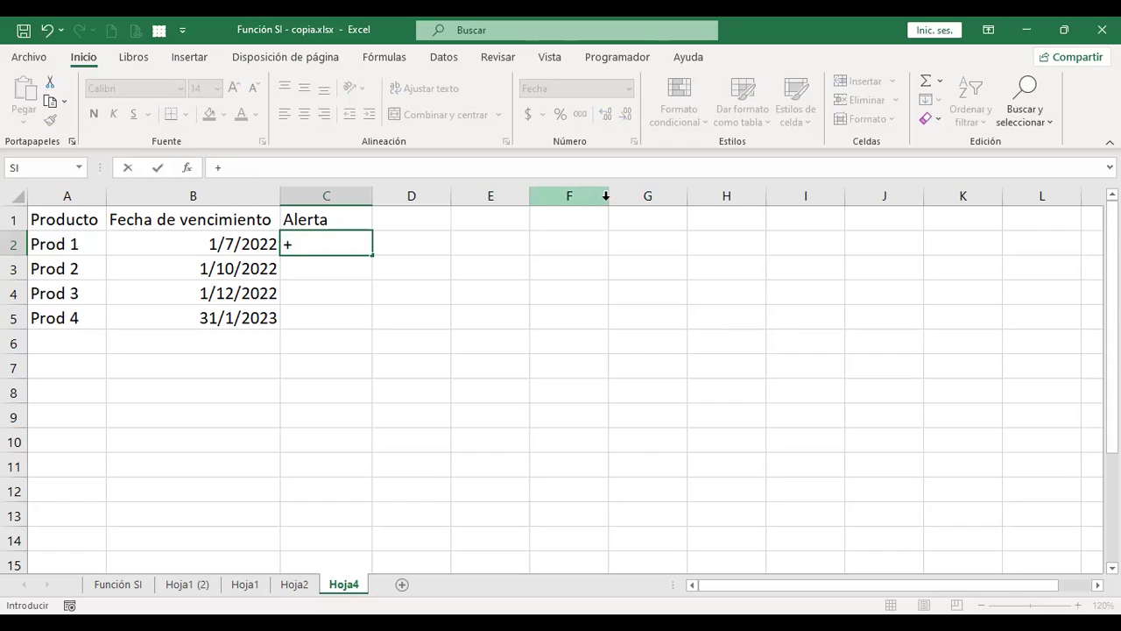
key(Left)
key(Right)
key(F2)
key(Left)
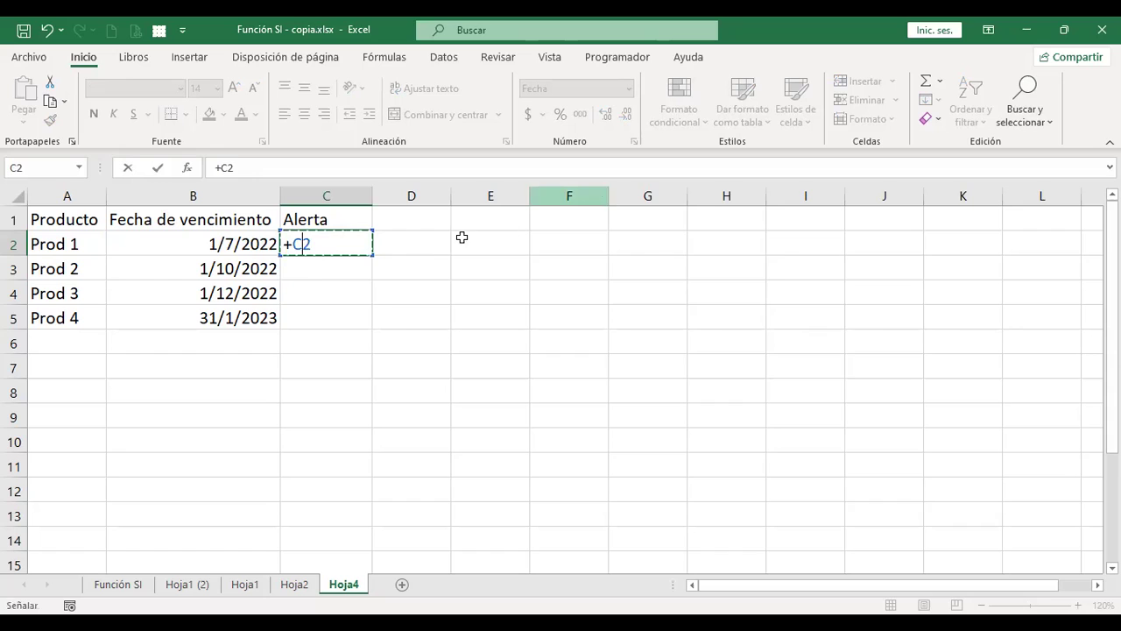
key(BackSpace)
key(Delete)
text(si)
double_click(322, 266)
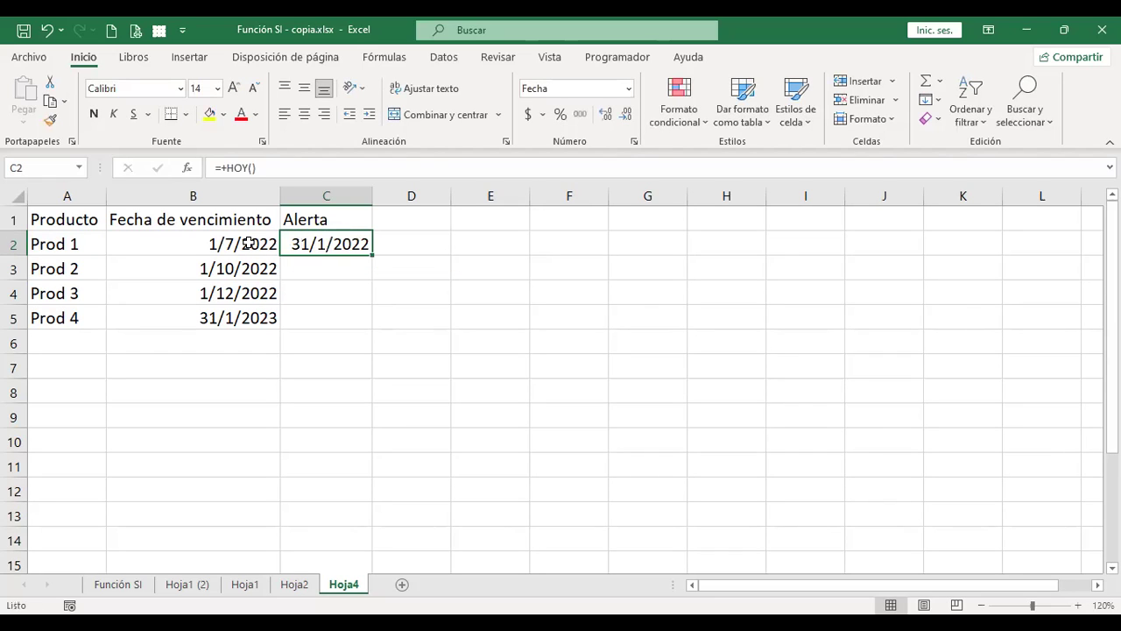
key(Delete)
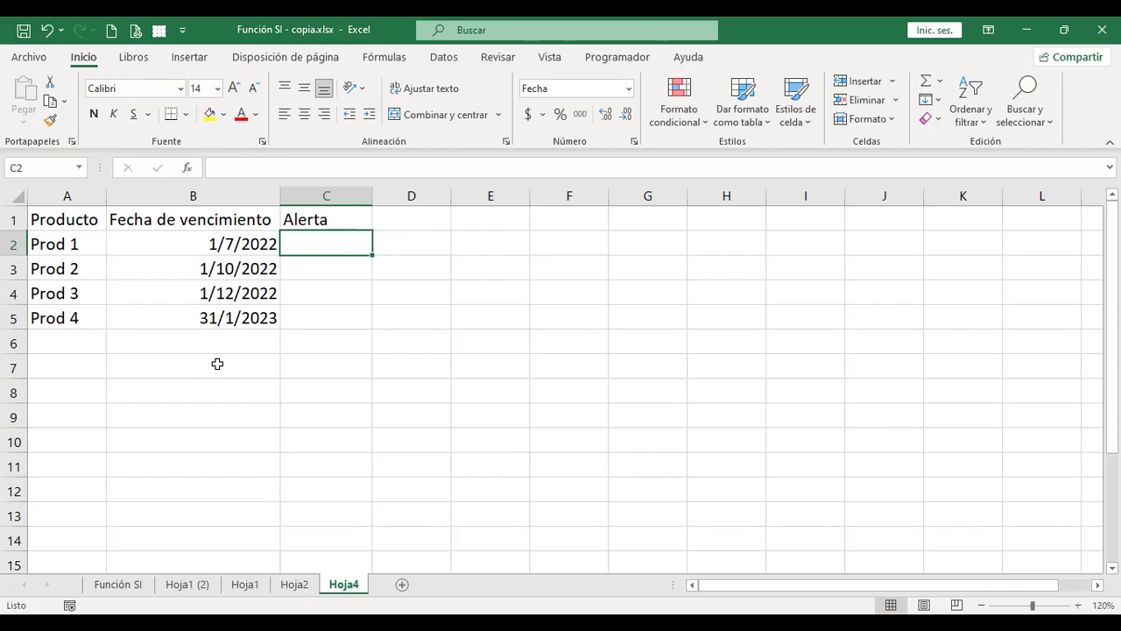
Enter =+HOY()-B2 in Prod 1's Alerta cell C2 and widen column C
text(+)
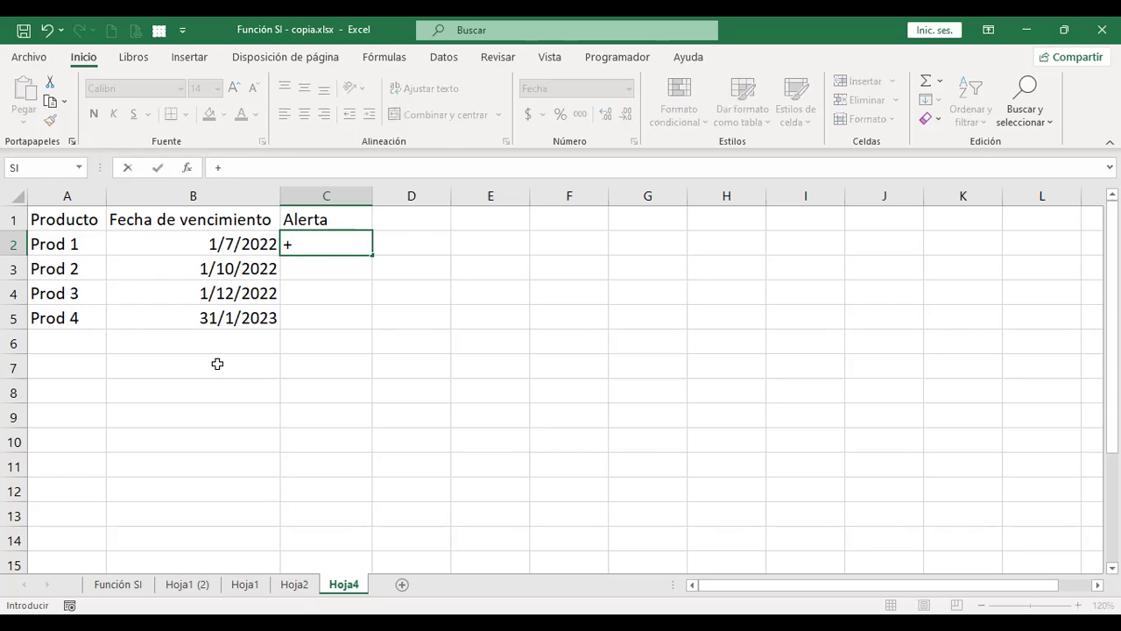
text(ho)
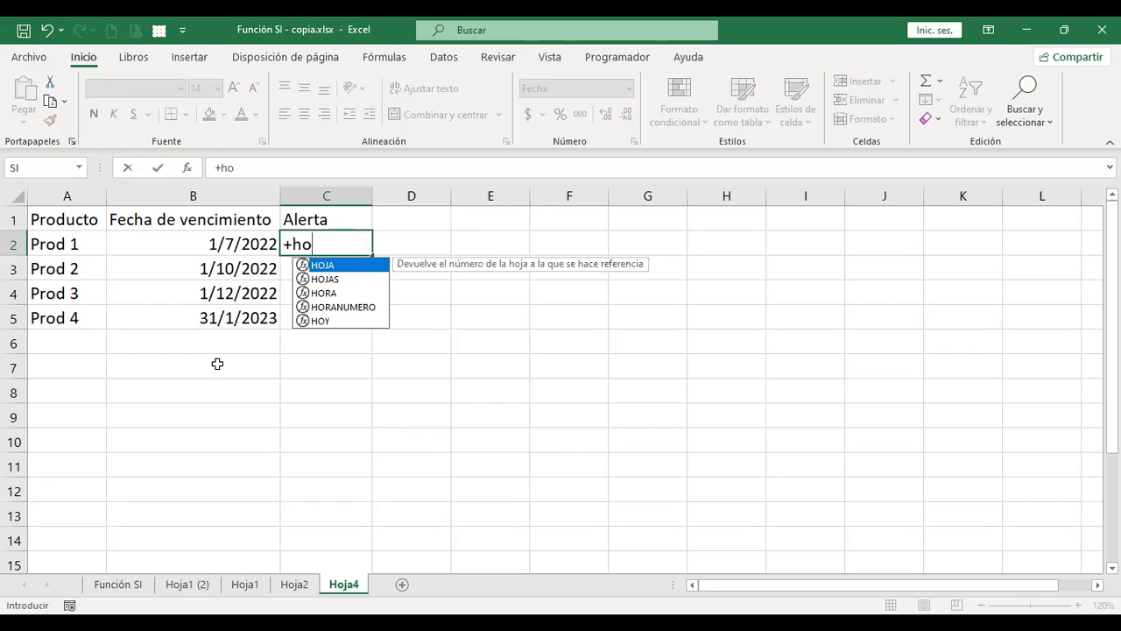
double_click(332, 318)
text()-)
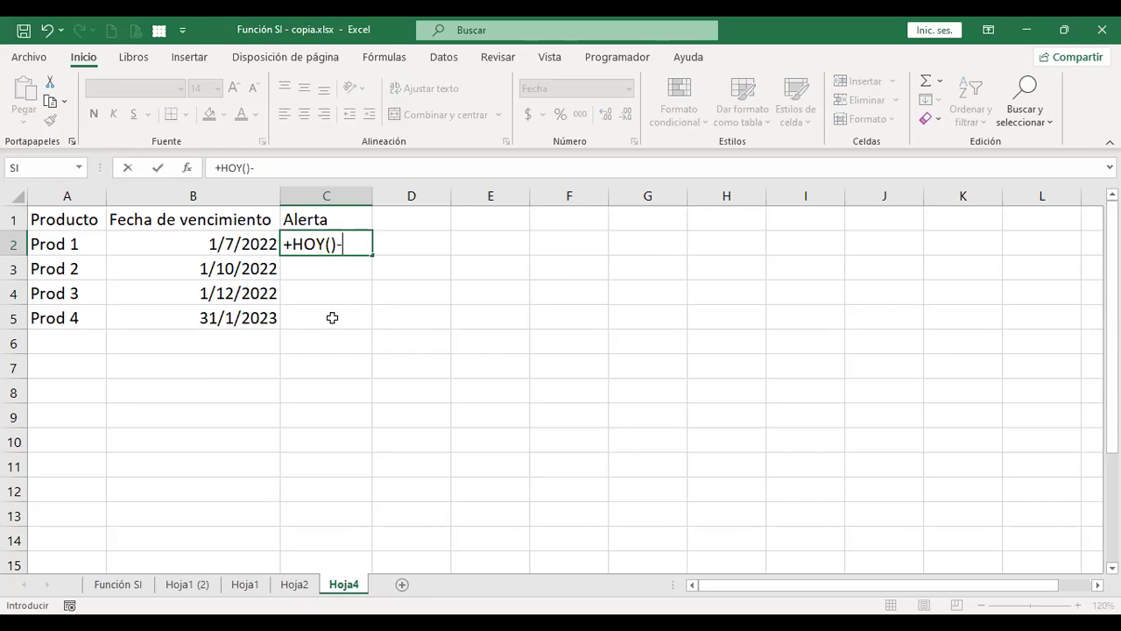
click(261, 244)
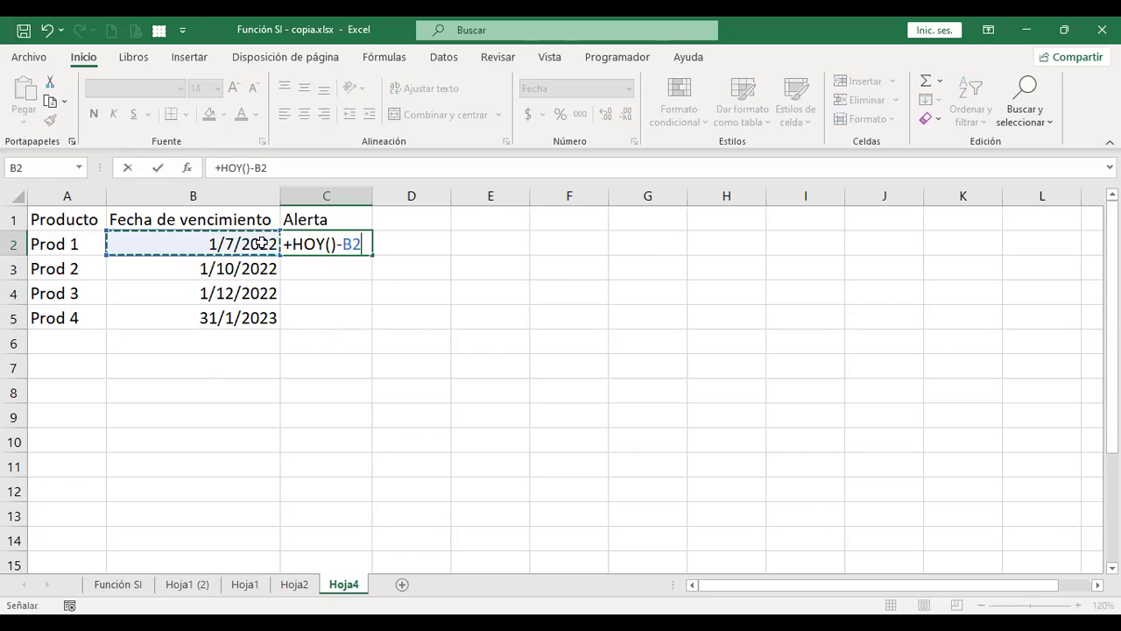
key(Return)
key(Up)
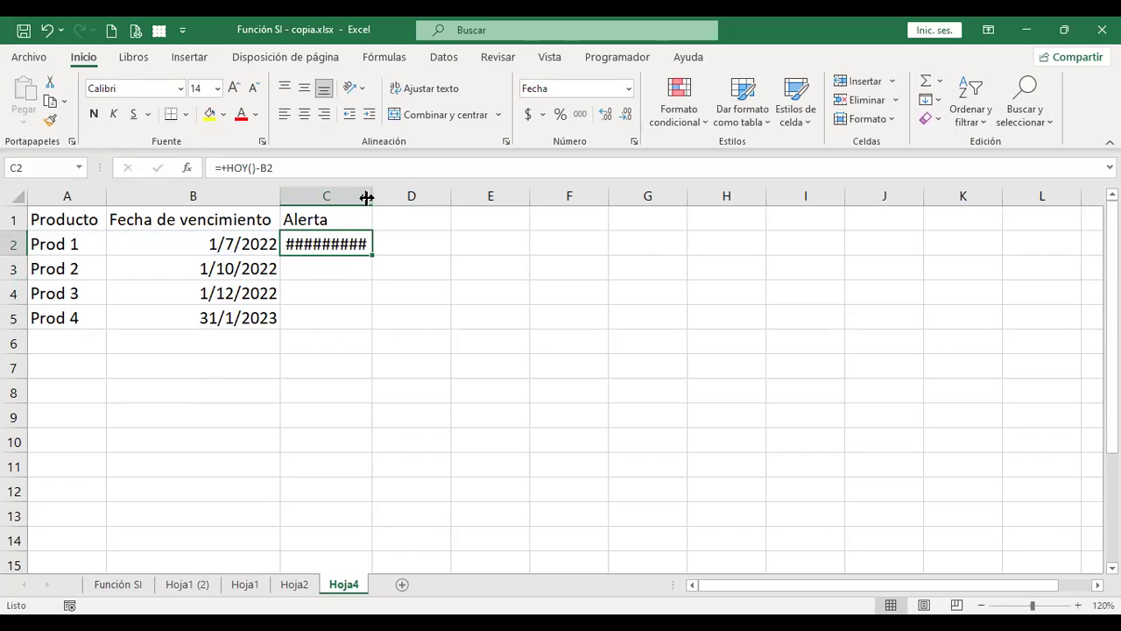
mouse_move(373, 194)
mouse_down()
mouse_move(336, 195)
mouse_move(436, 195)
mouse_up()
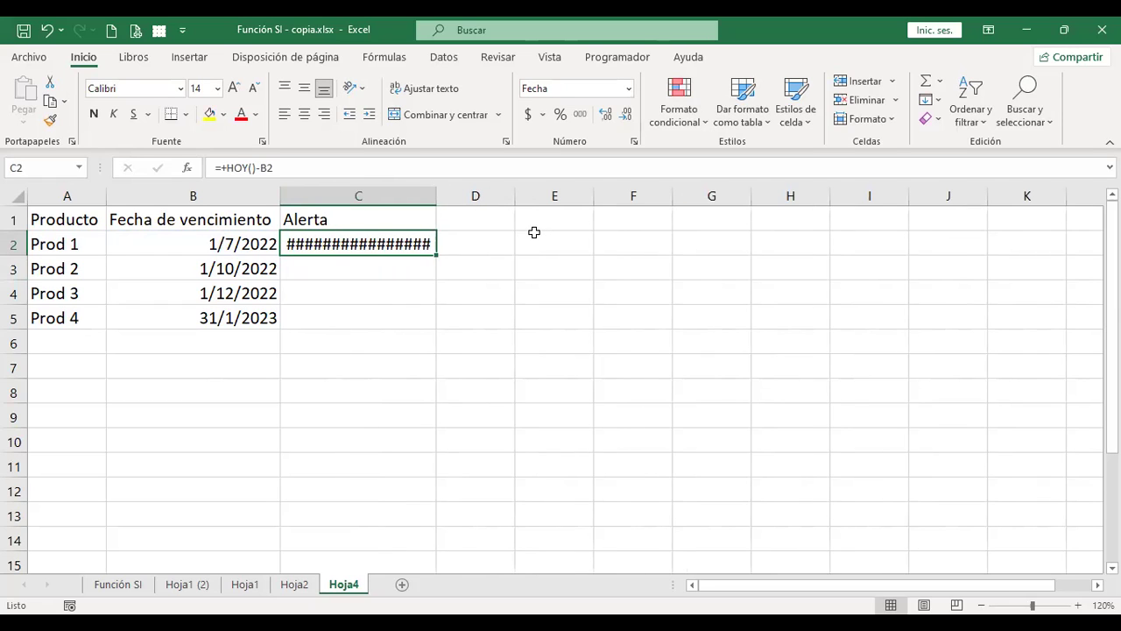
Re-enter C2 as =+B2-HOY() so it subtracts today from the expiry date
key(Left)
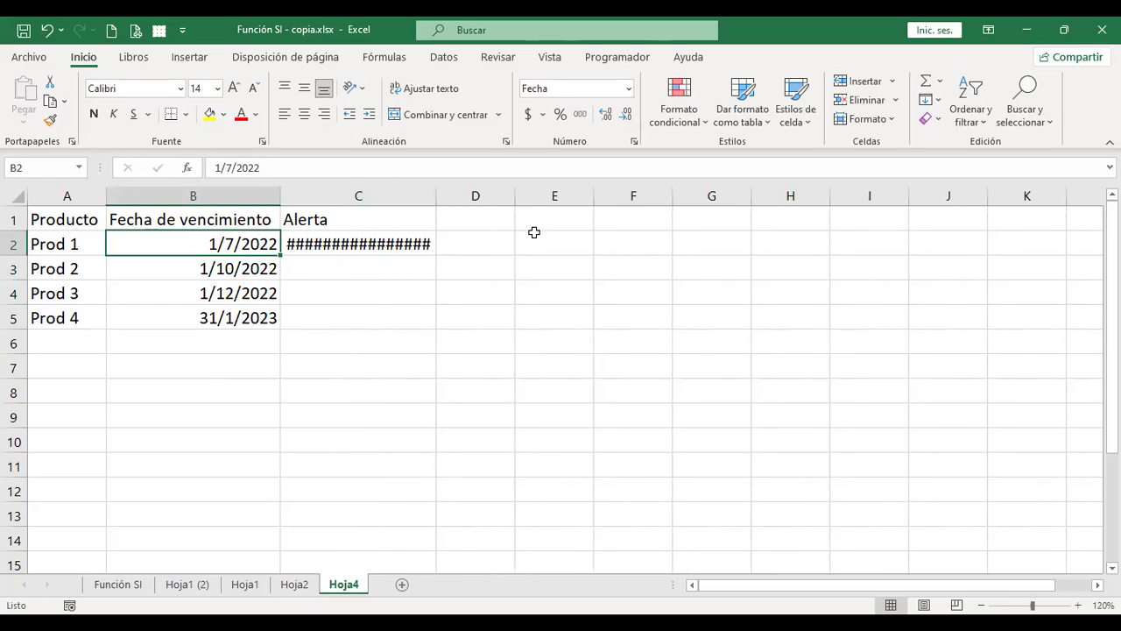
key(Right)
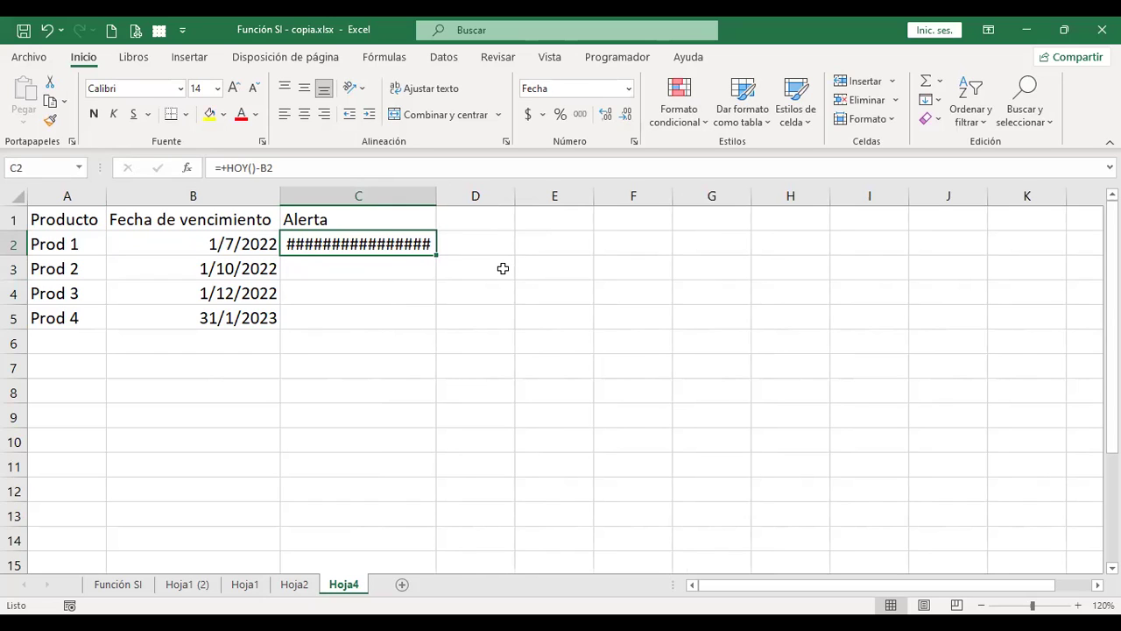
text(+)
key(Left)
text(-)
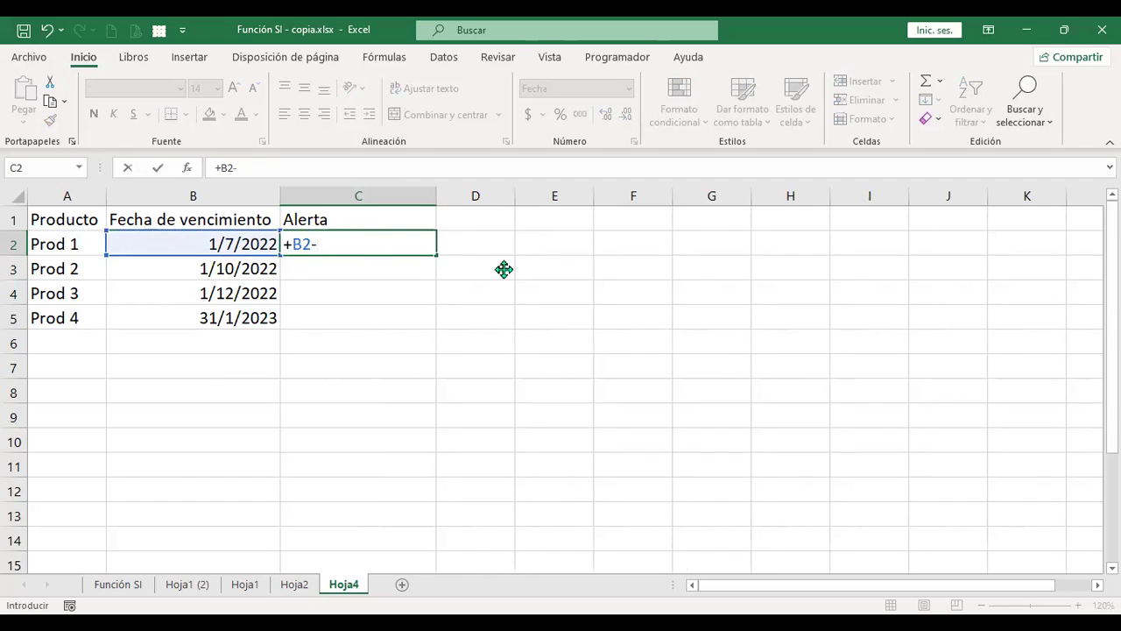
text(hoy)
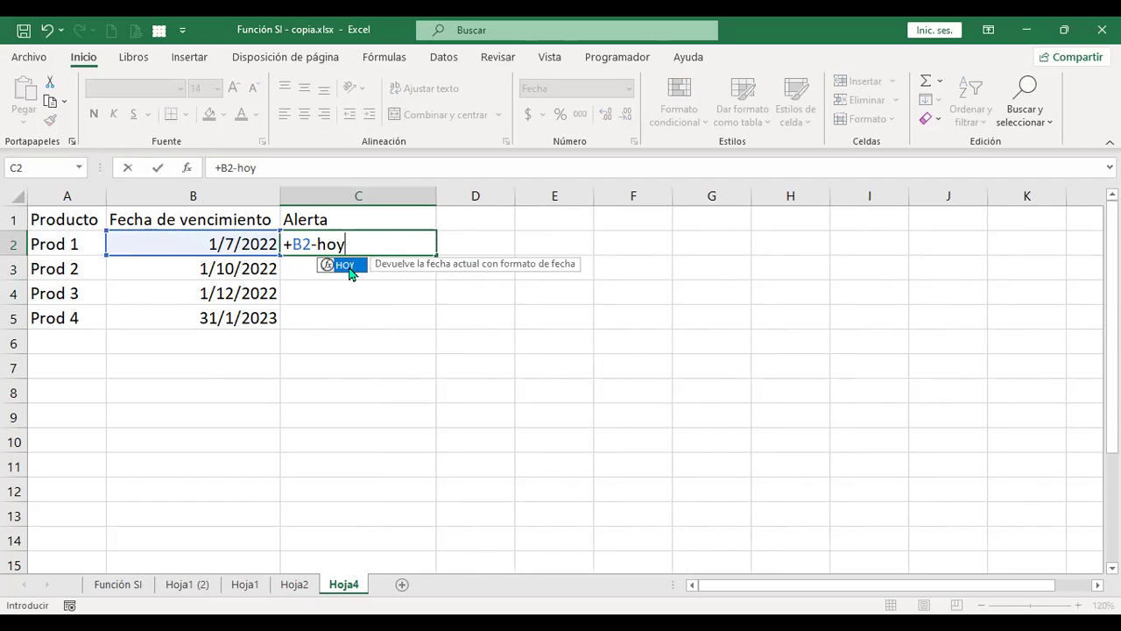
double_click(349, 266)
text())
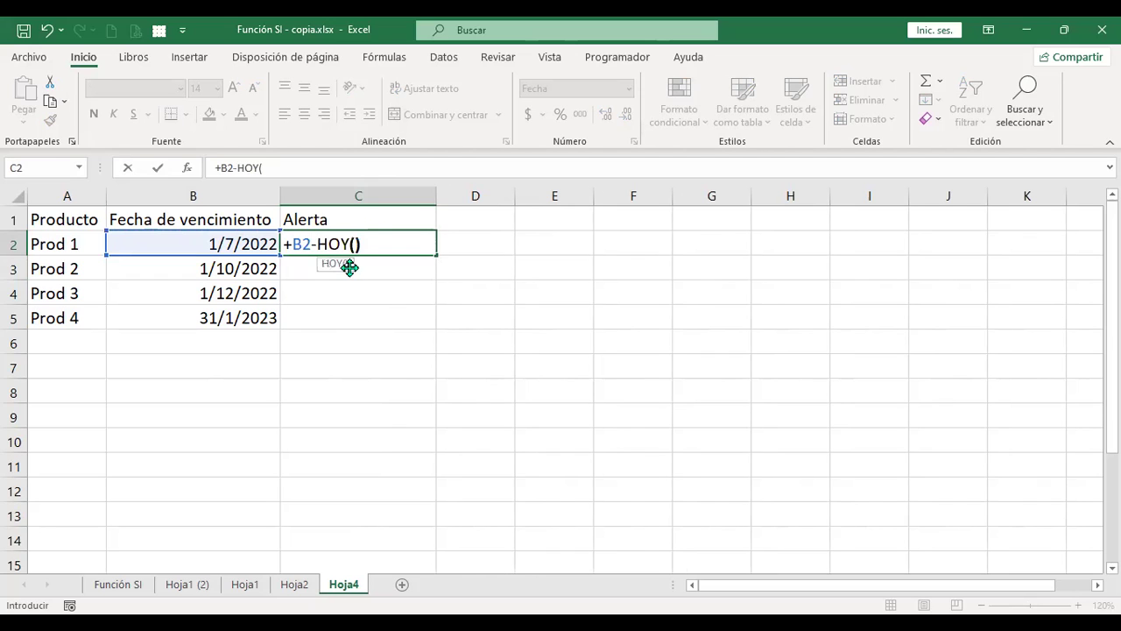
key(Return)
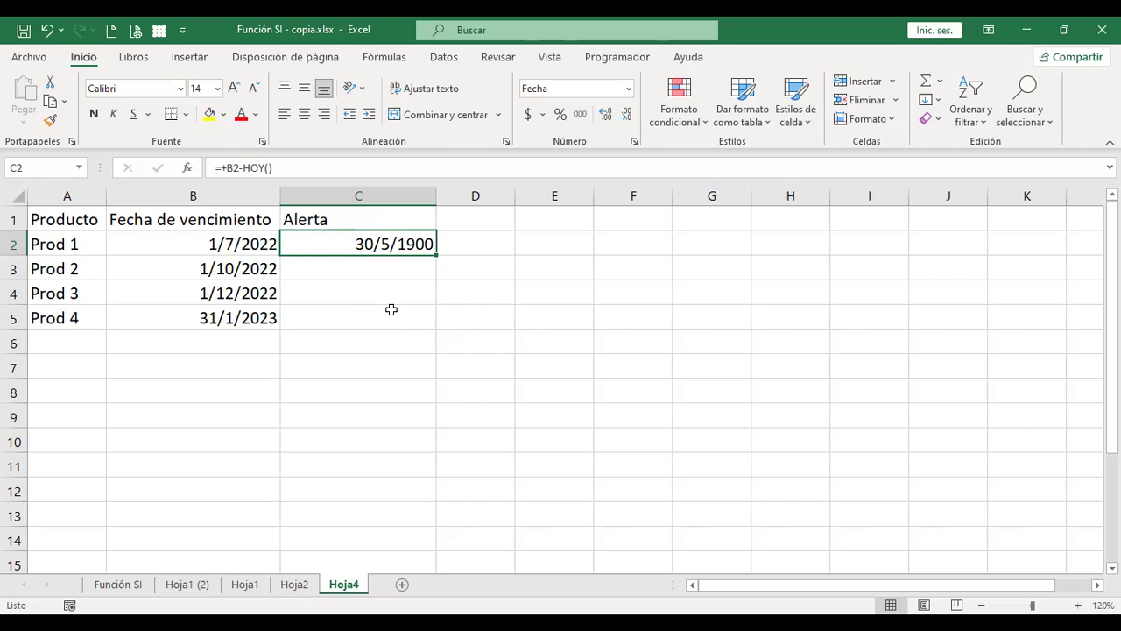
key(F2)
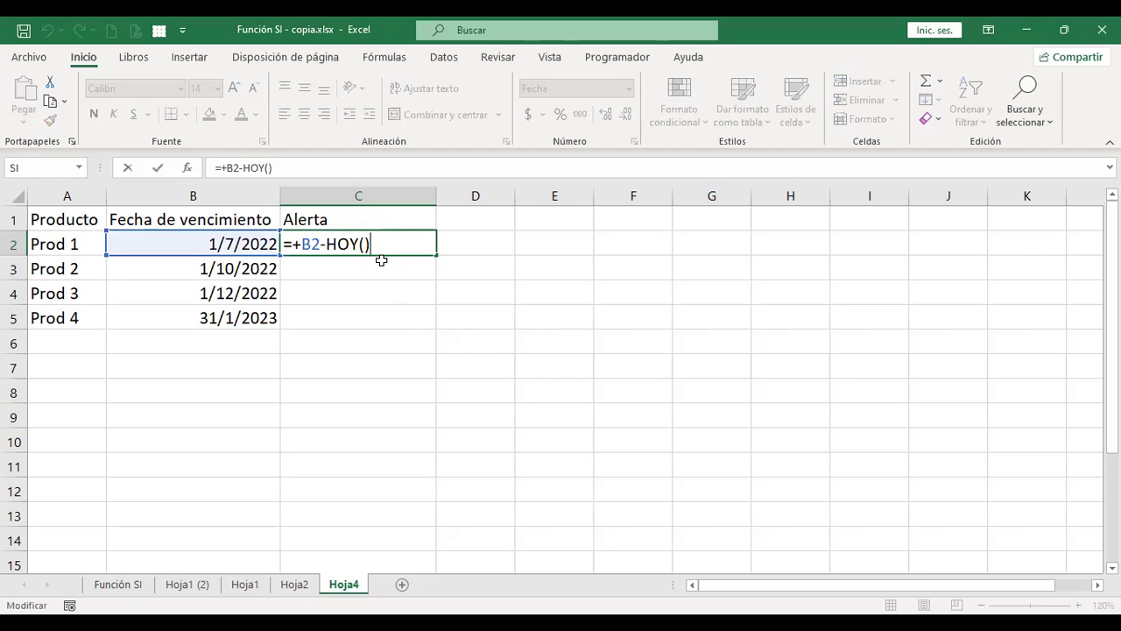
Commit =+B2-HOY() in C2 and enter a test =+AHORA() formula in C3
key(shift+Left)
key(shift+Left)
key(shift+Left)
key(Return)
key(Right)
key(Left)
text(+)
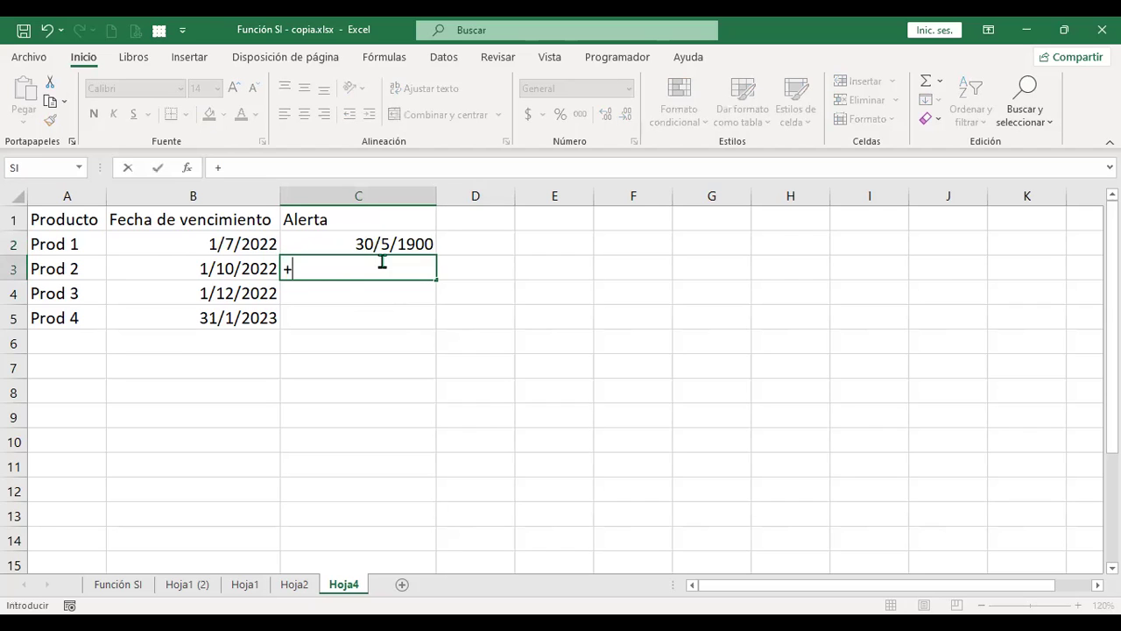
text(ahora)
key(Tab)
text())
key(ctrl+Return)
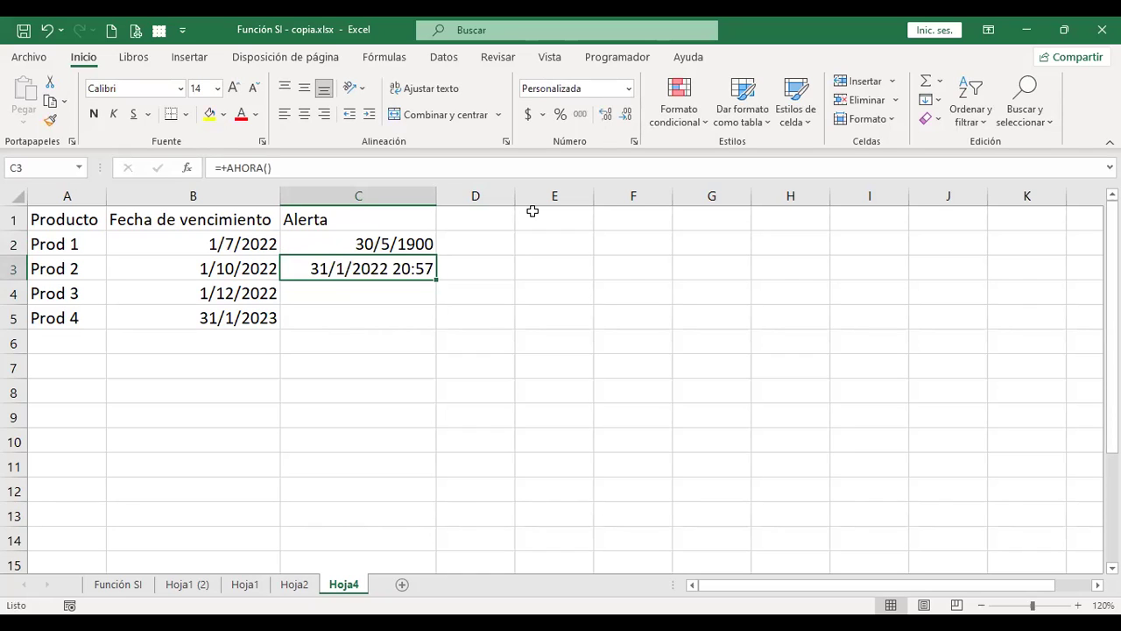
Change C2's formula to use AHORA instead of HOY
key(Up)
key(F2)
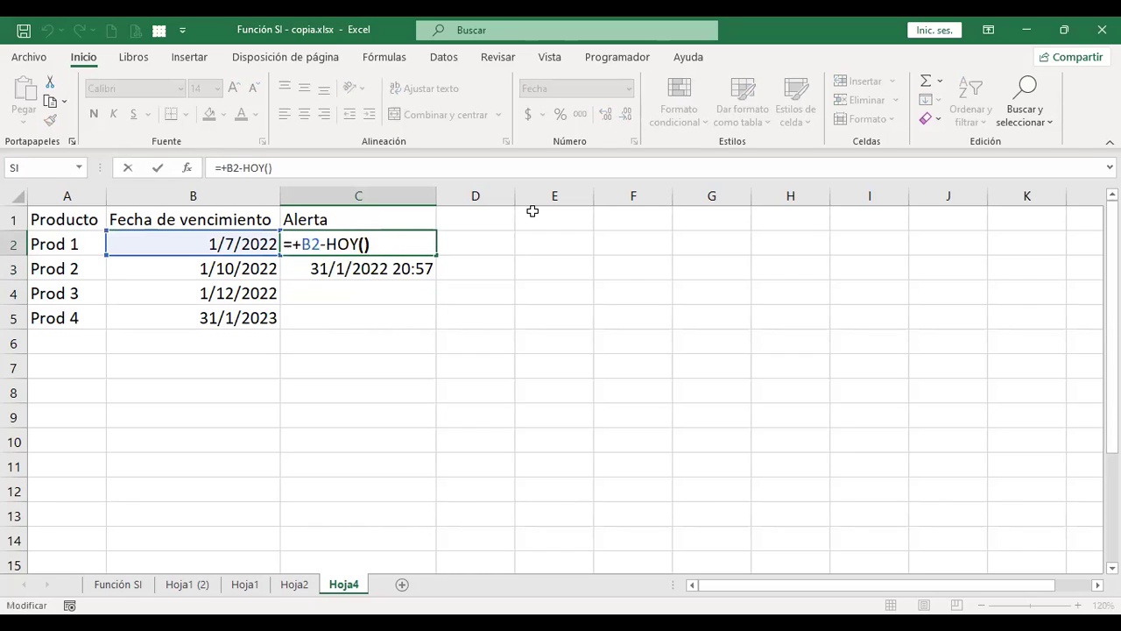
key(Left)
key(Left)
key(shift+Left)
key(shift+Left)
key(shift+Left)
key(shift+Left)
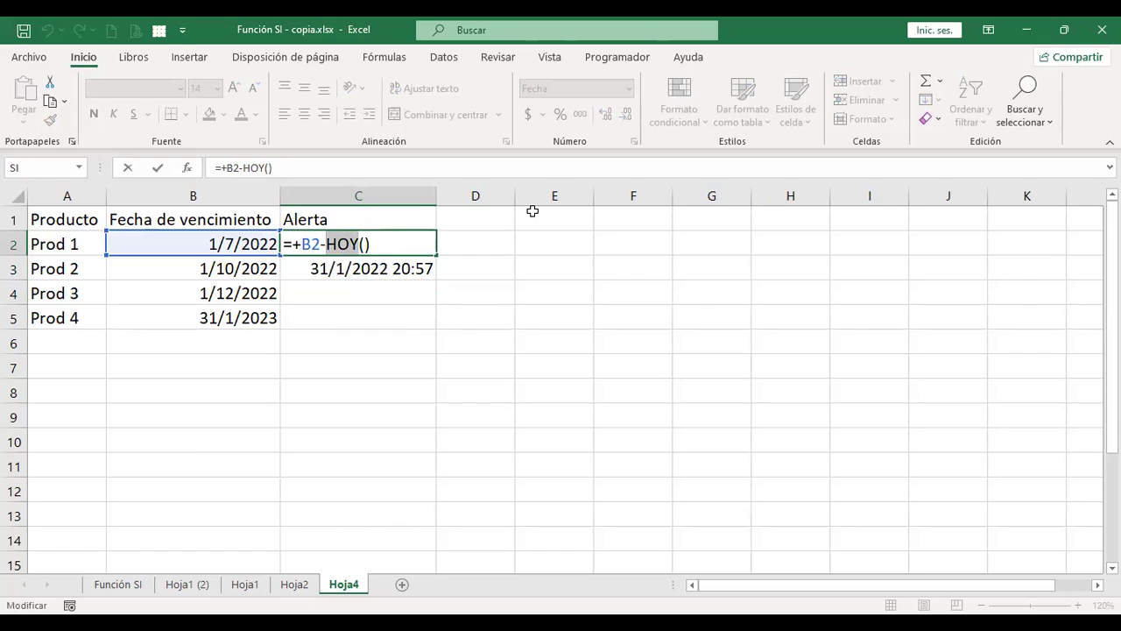
text(AHORA)
key(ctrl+Return)
Delete the test formulas from C3 and C2
key(Down)
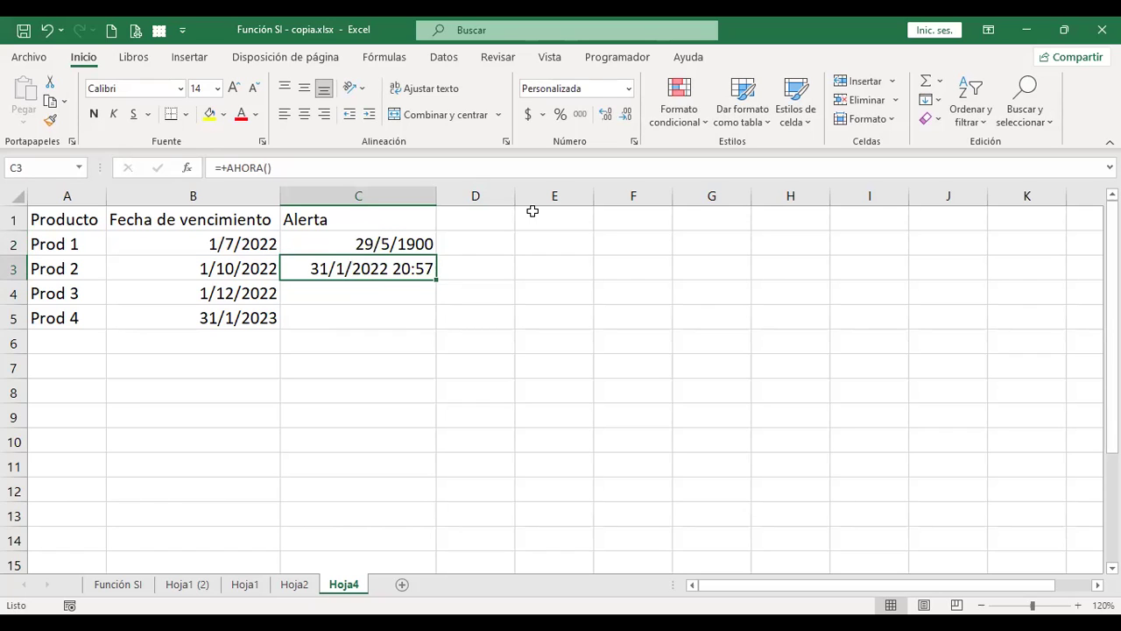
key(Delete)
key(Up)
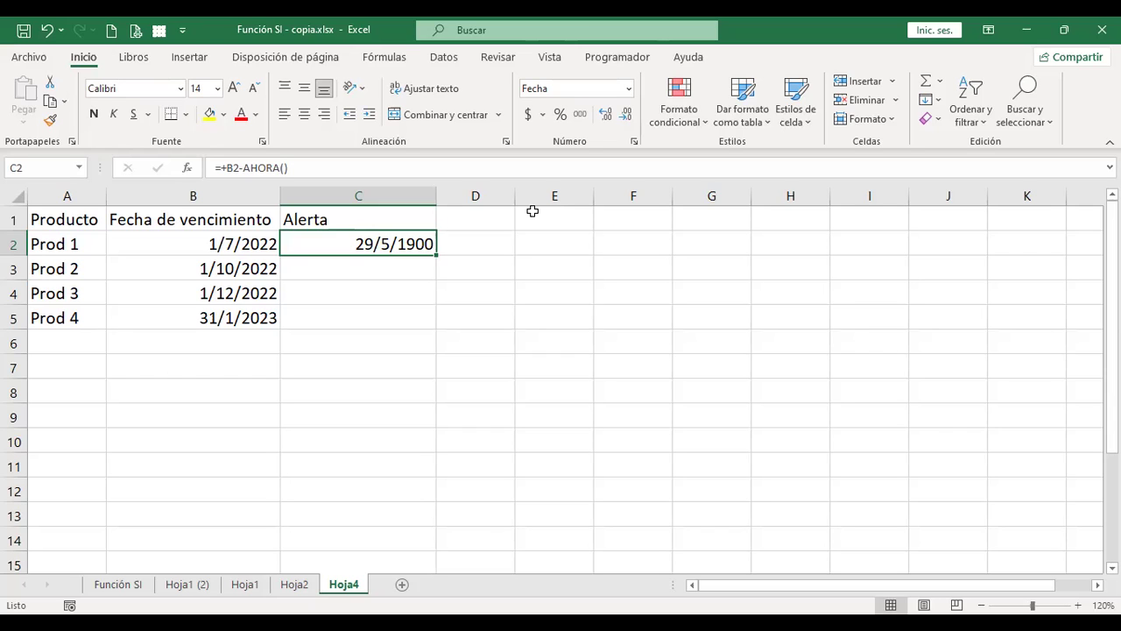
text(=)
key(Escape)
key(Delete)
key(Down)
key(Up)
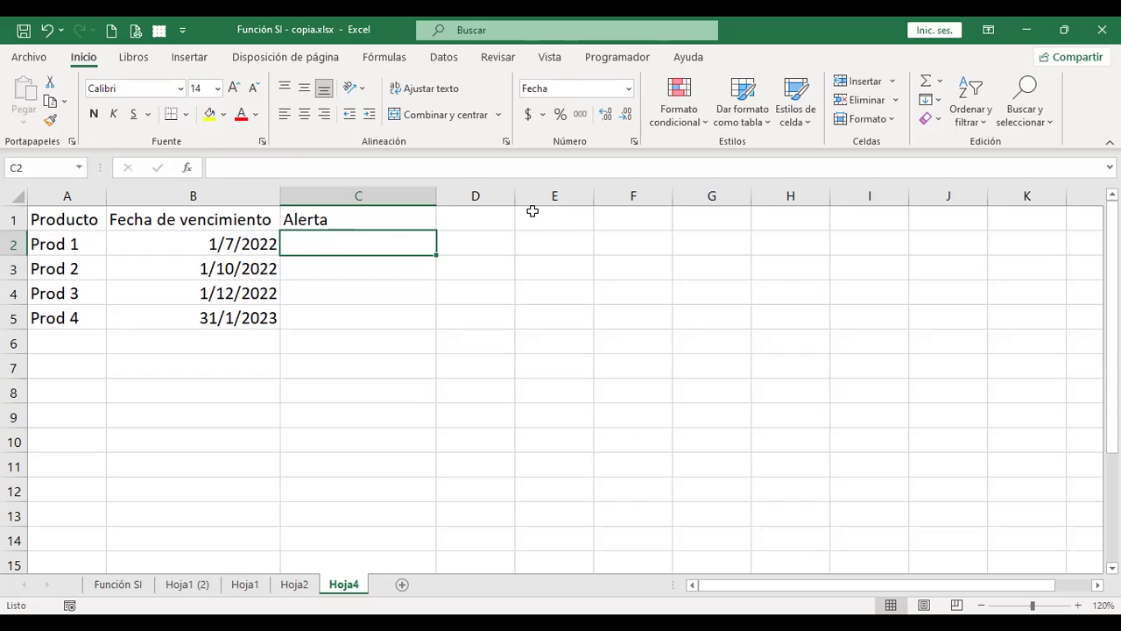
key(Down)
key(Up)
text(+)
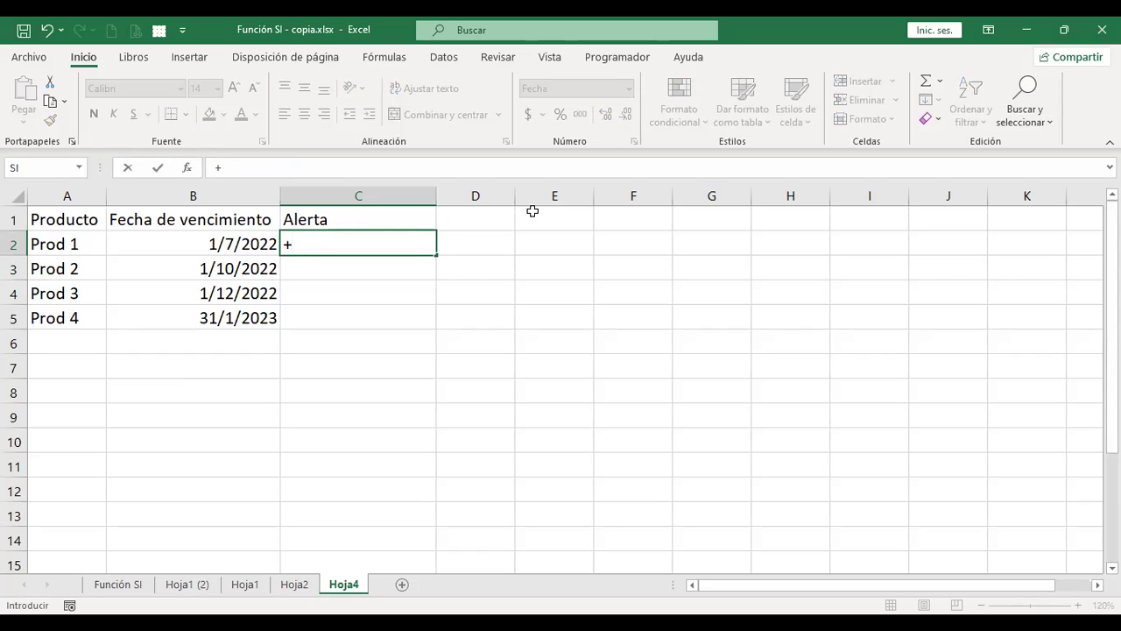
key(Escape)
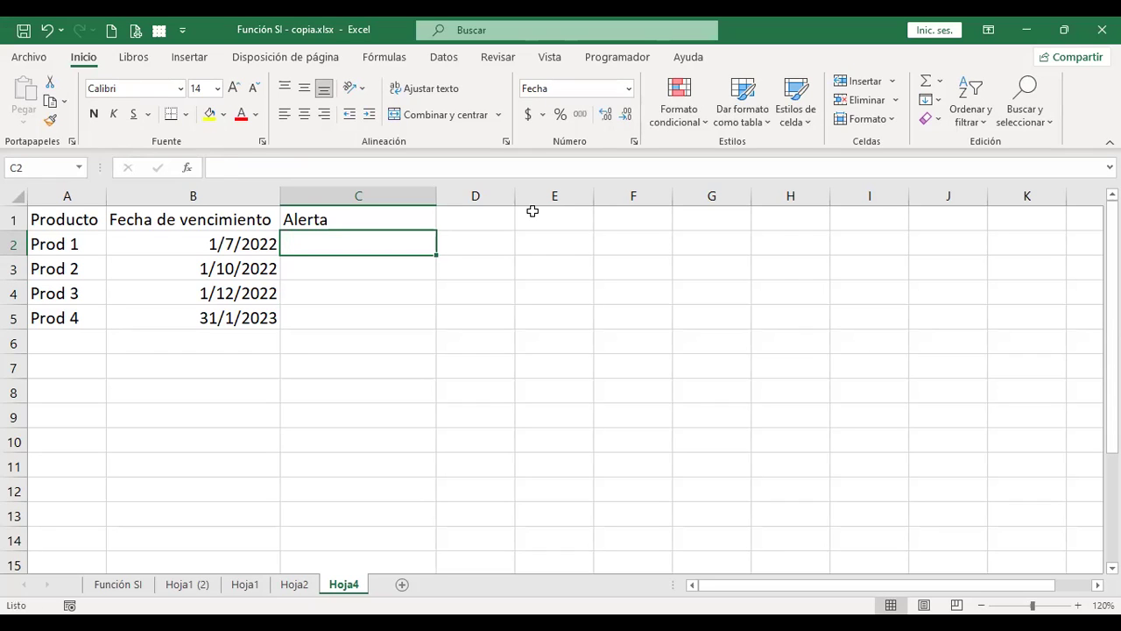
text(+31/12/20)
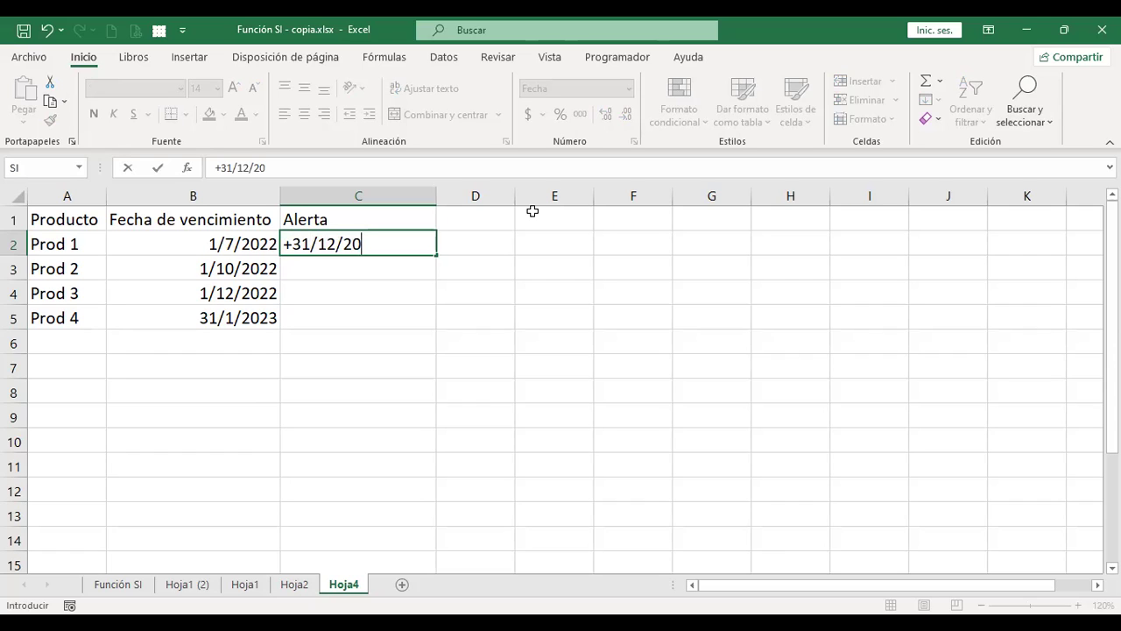
text(22-)
click(189, 237)
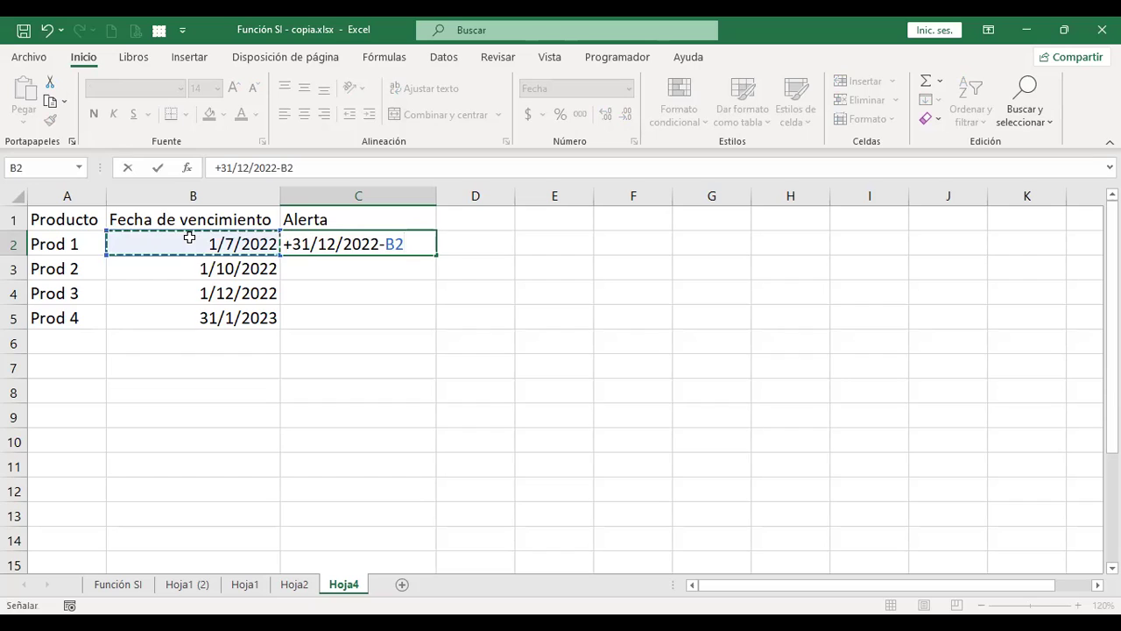
key(Return)
key(Up)
key(Delete)
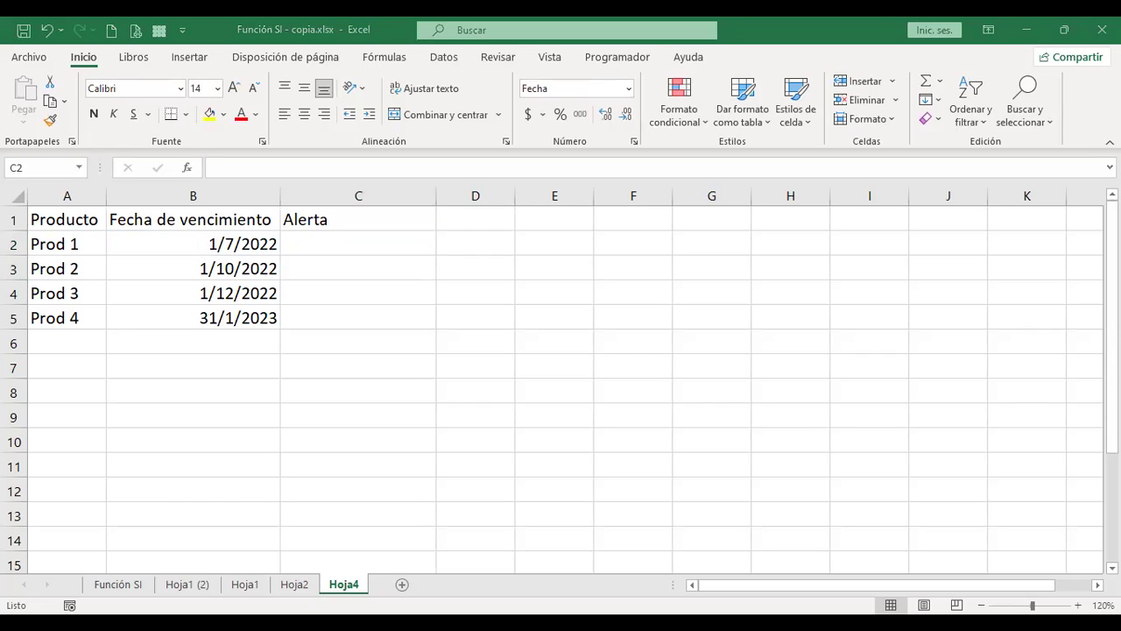
text(=)
text(ah)
key(Escape)
text(=)
text(hoy)
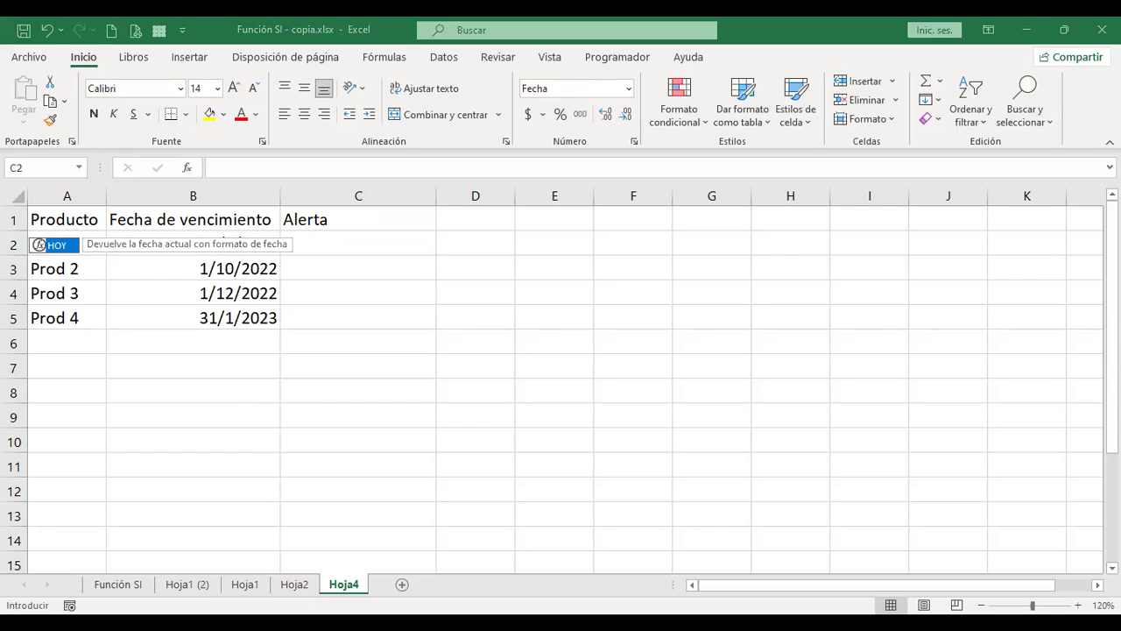
key(Escape)
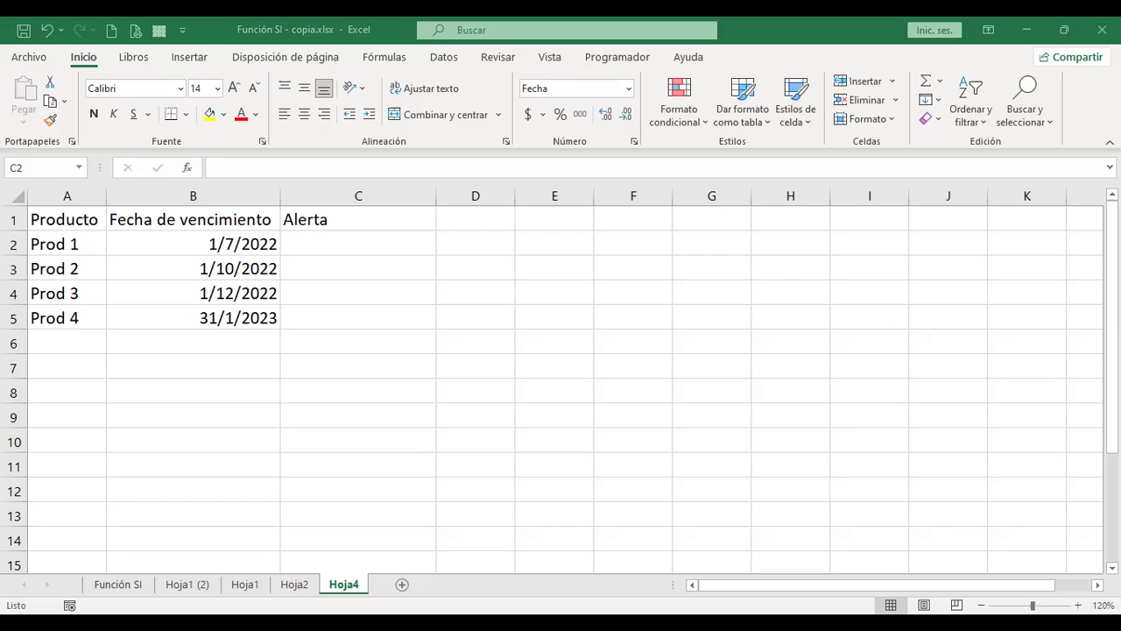
Enter today's date 31/01/2022 in cell D1
click(491, 221)
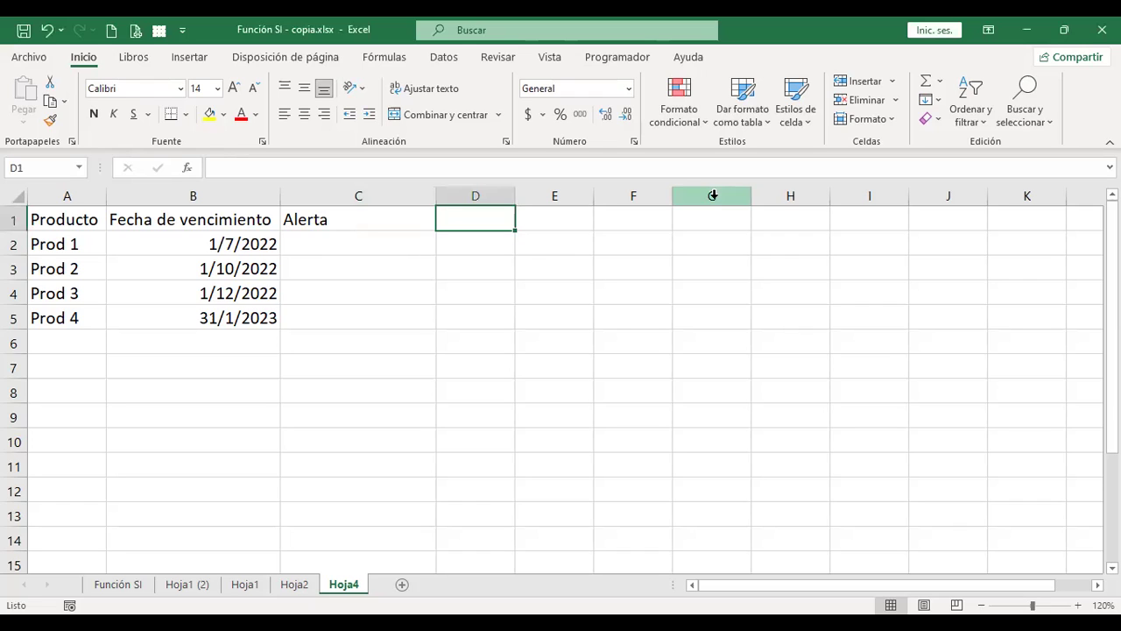
text(3)
text(1/01/2022)
key(Return)
Enter the formula +D1-B2 in Prod 1's Alerta cell C2
key(Left)
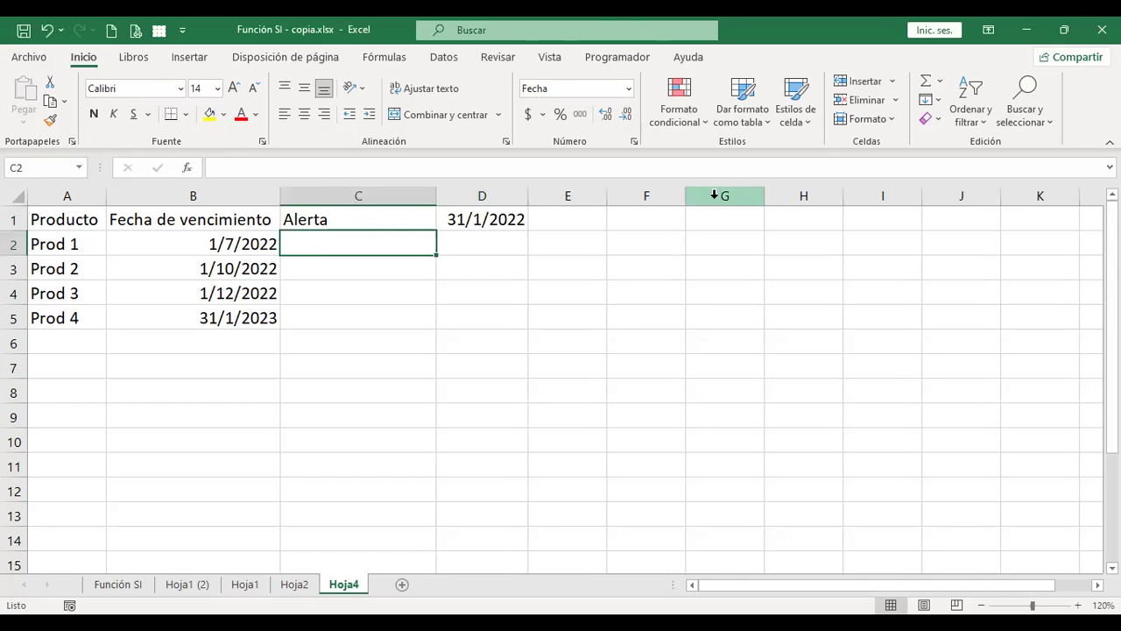
text(+)
key(Right)
key(Up)
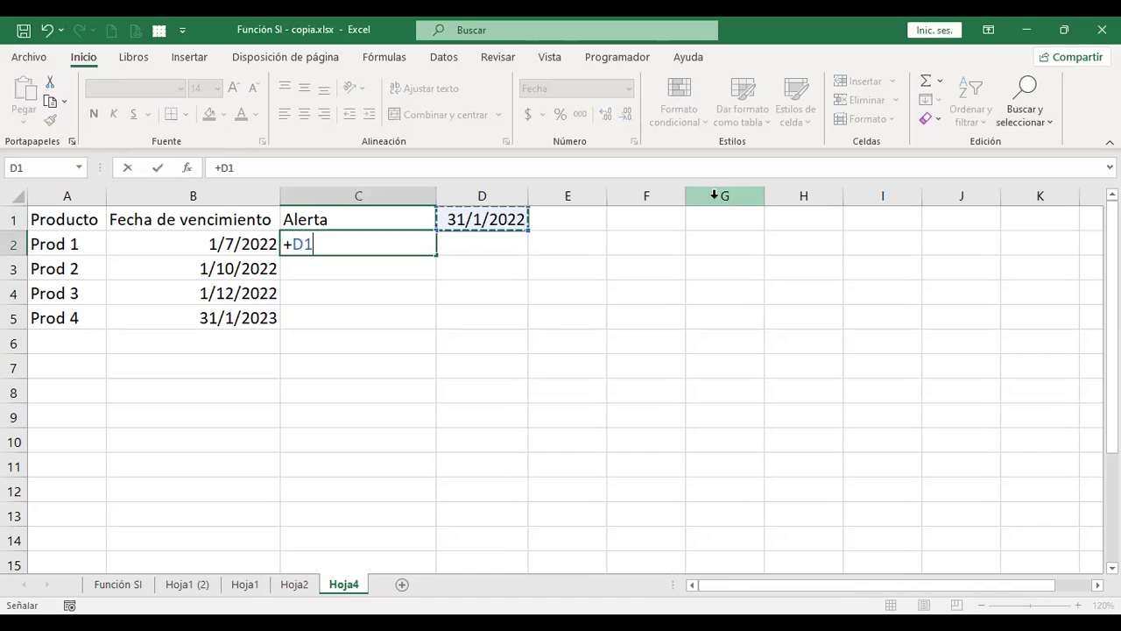
text(-)
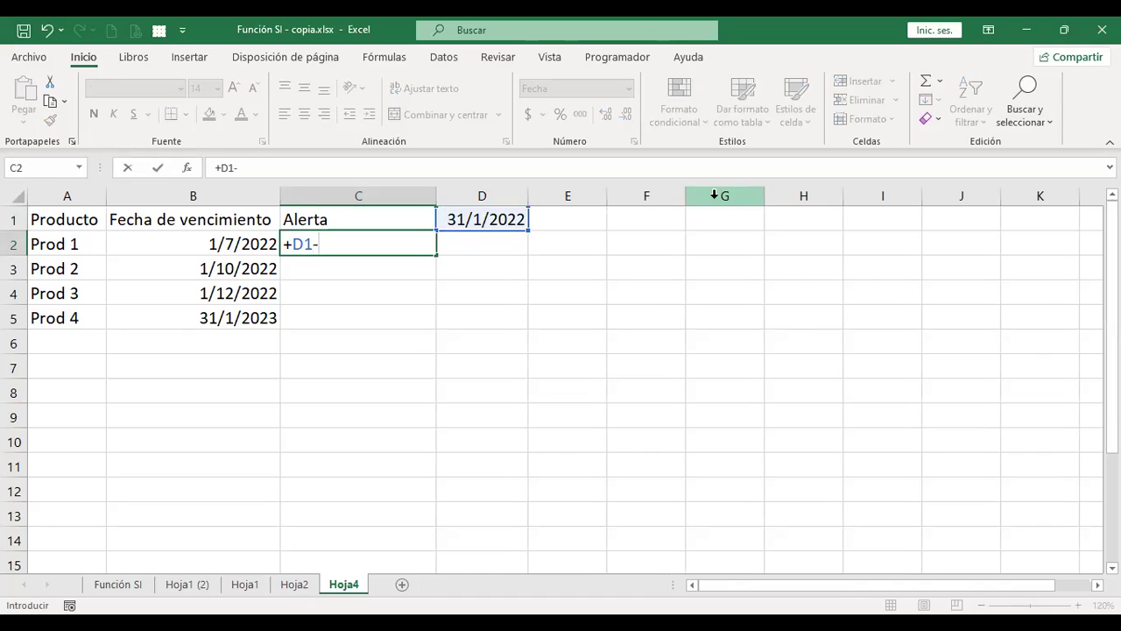
key(Left)
key(Return)
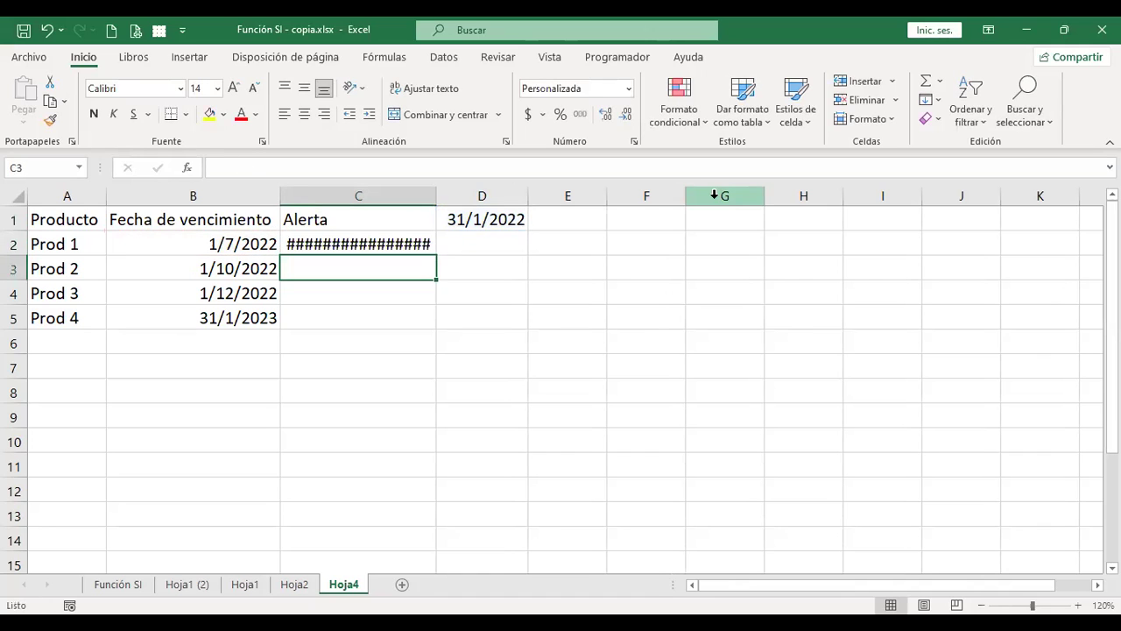
key(Up)
key(Delete)
Apply the Fecha corta short date format to the expiry dates in B2:B5
click(258, 244)
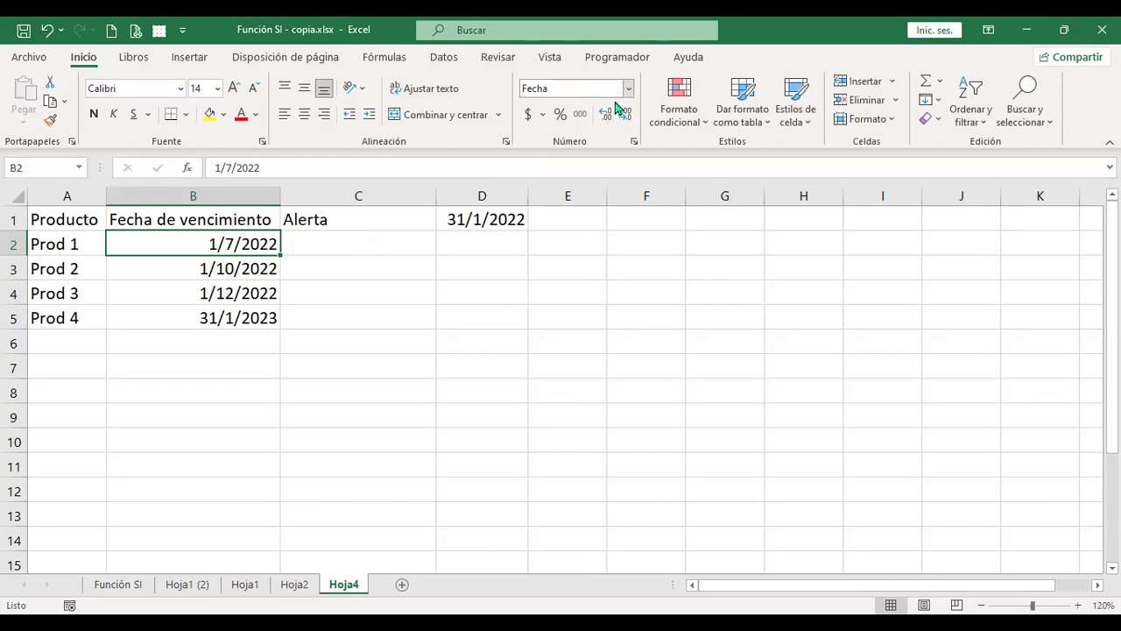
drag(253, 244, 248, 317)
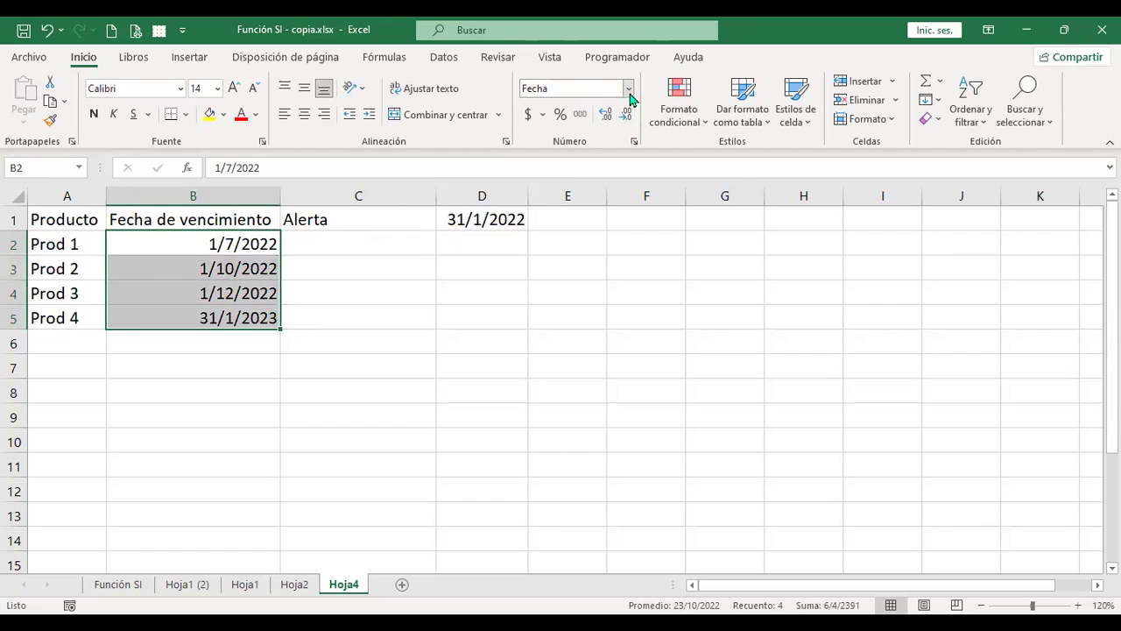
key(Down)
click(250, 246)
click(250, 268)
click(250, 292)
click(251, 313)
drag(250, 244, 274, 307)
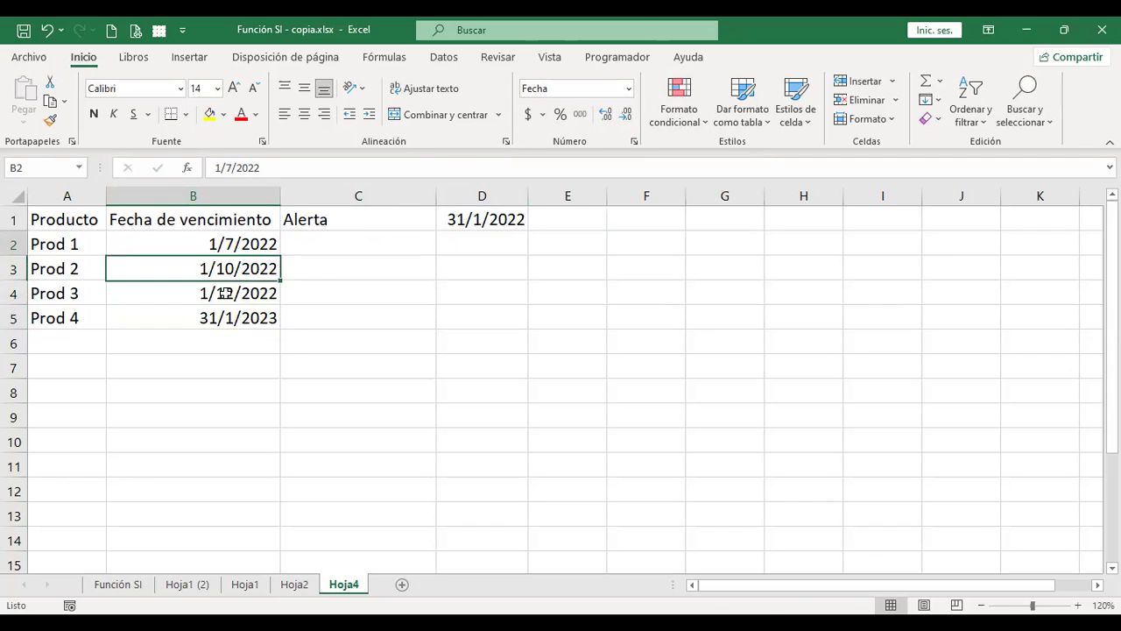
click(629, 89)
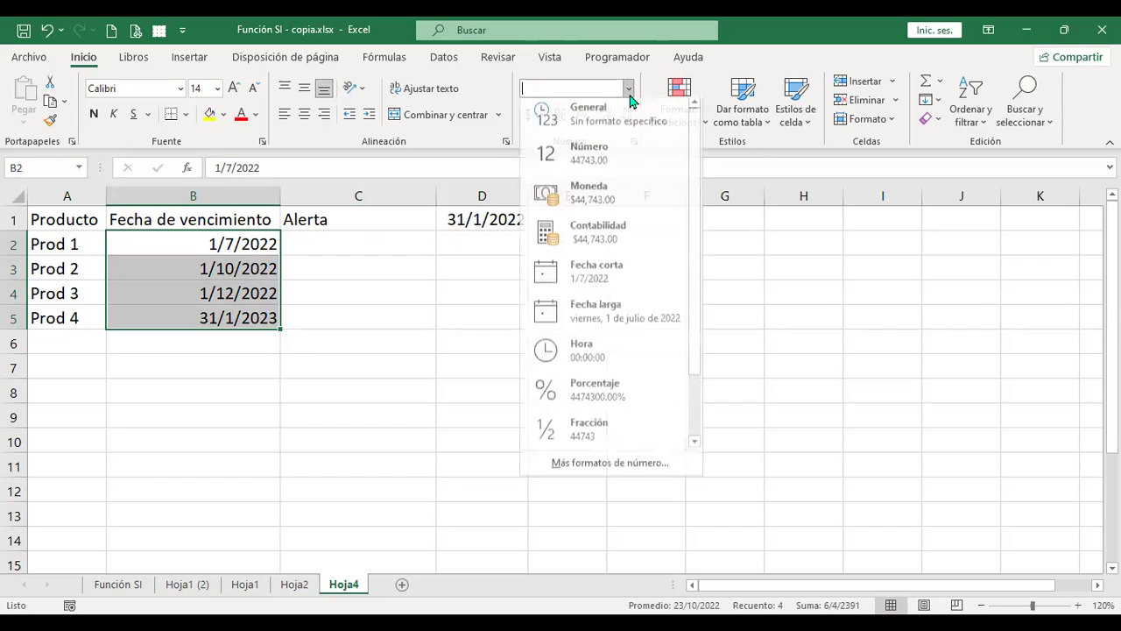
click(613, 271)
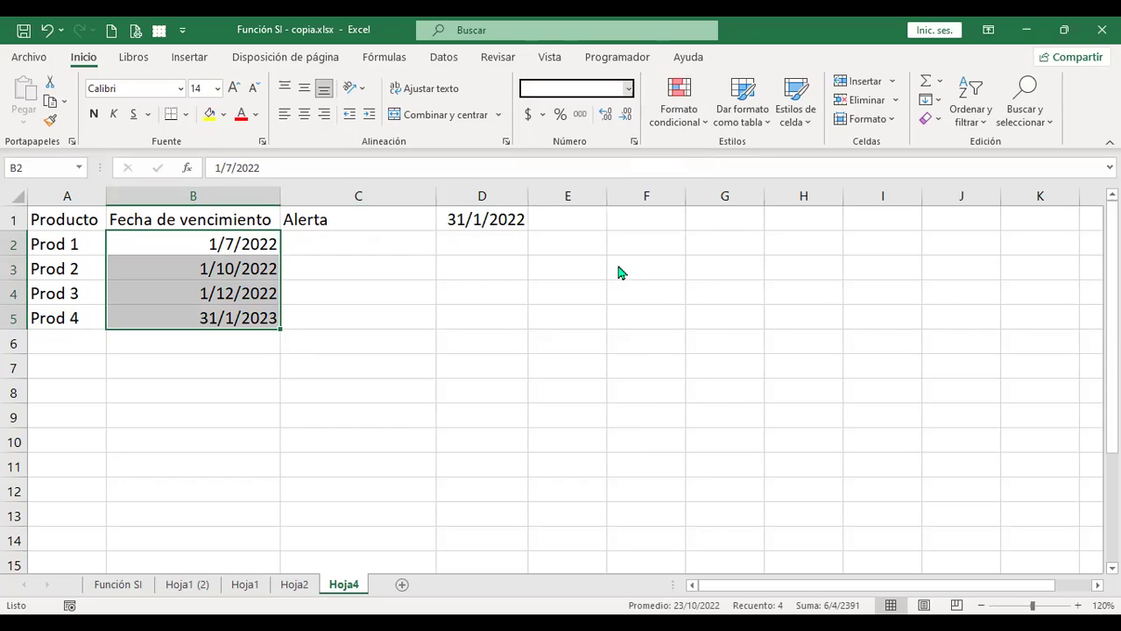
click(375, 238)
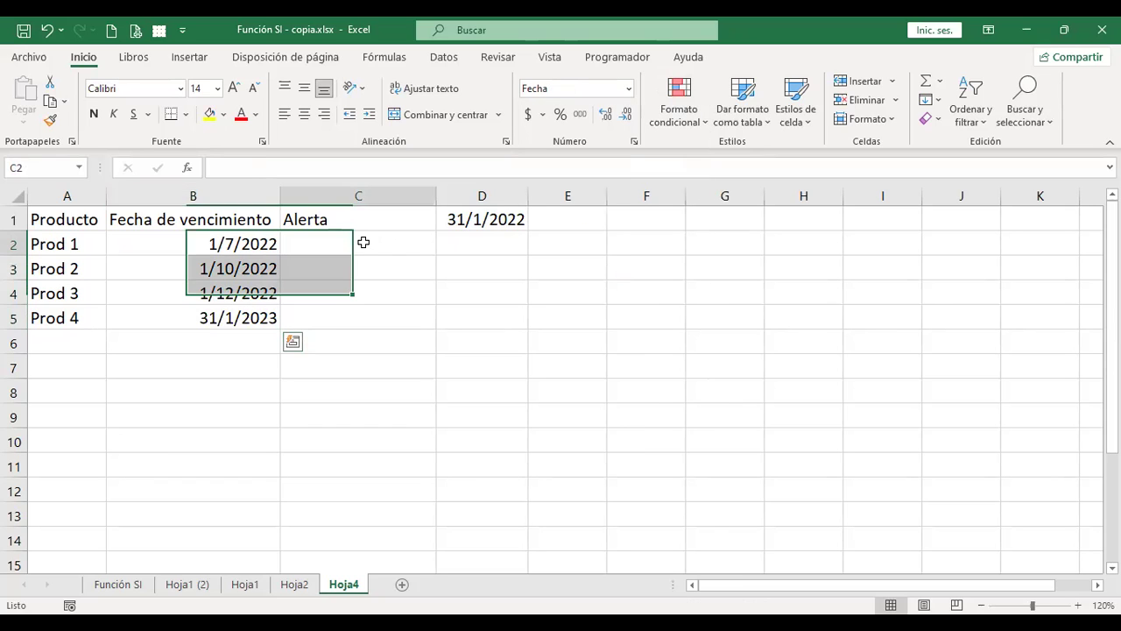